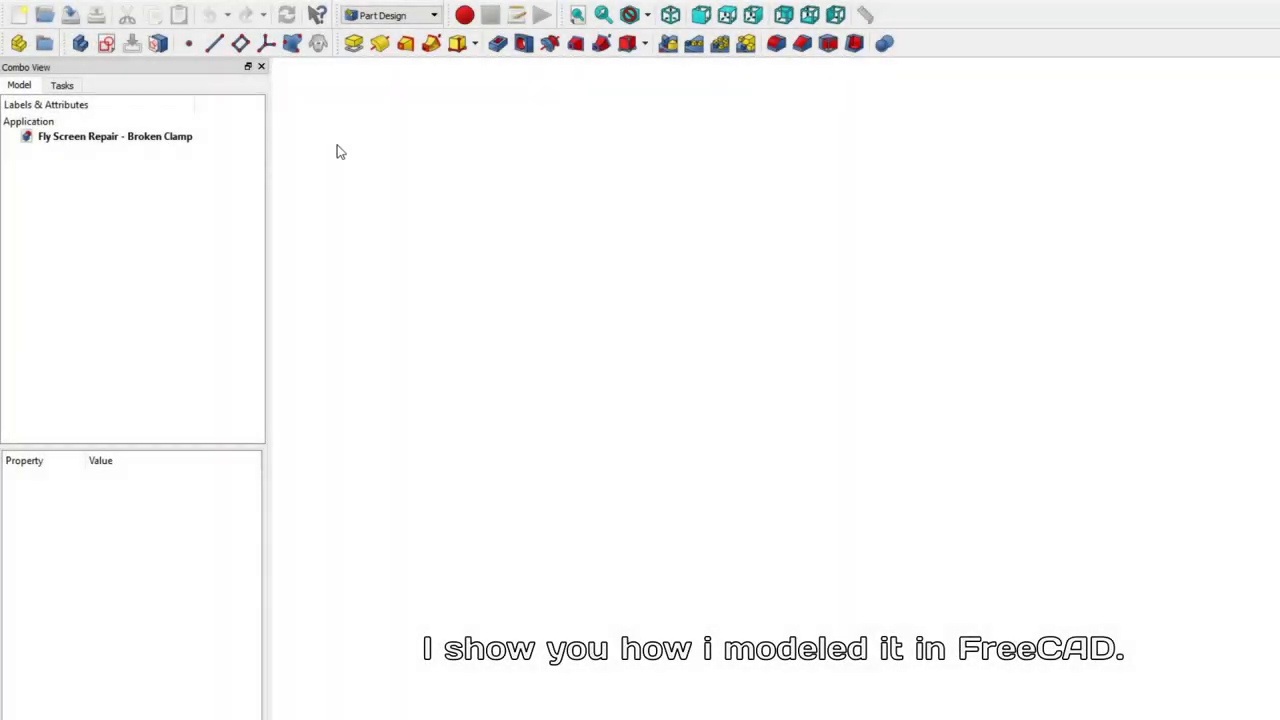
Step: Start a sketch on the XY plane and draw a rectangle
{"action": "left_click", "coordinate": [106, 43]}
{"action": "left_click", "coordinate": [670, 14]}
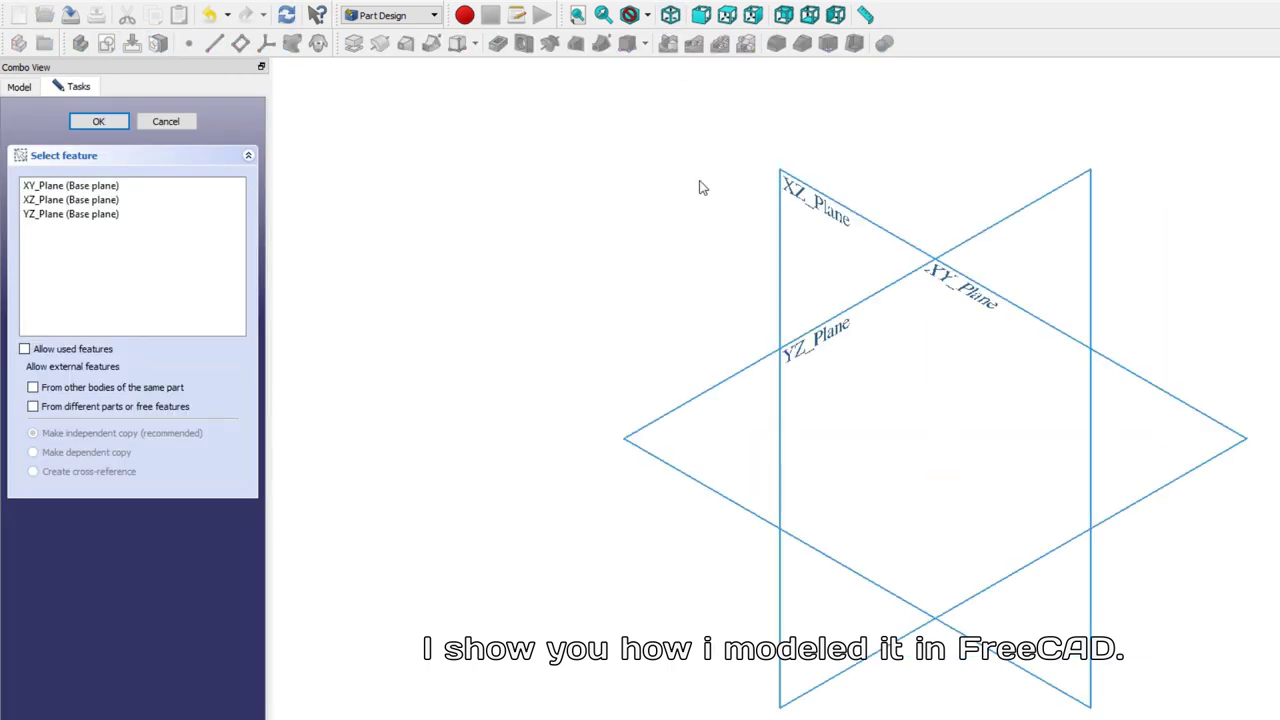
{"action": "left_click", "coordinate": [691, 398]}
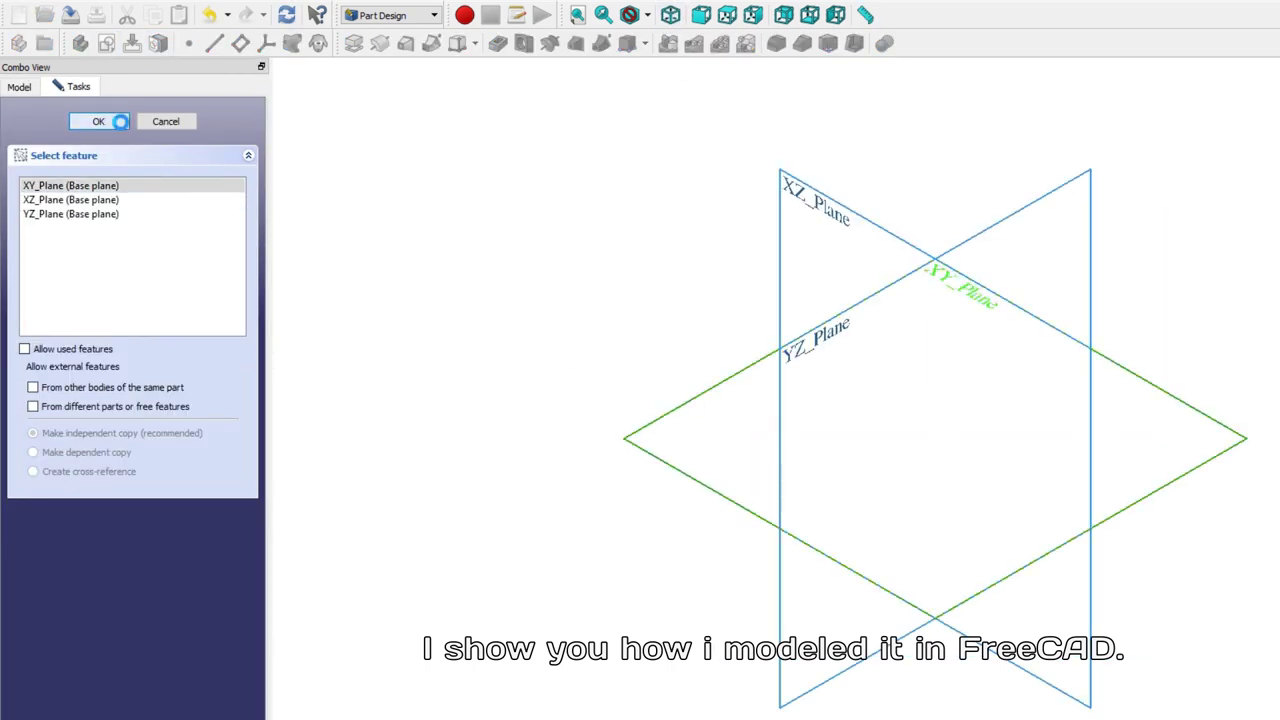
{"action": "left_click", "coordinate": [471, 43]}
{"action": "left_click", "coordinate": [302, 251]}
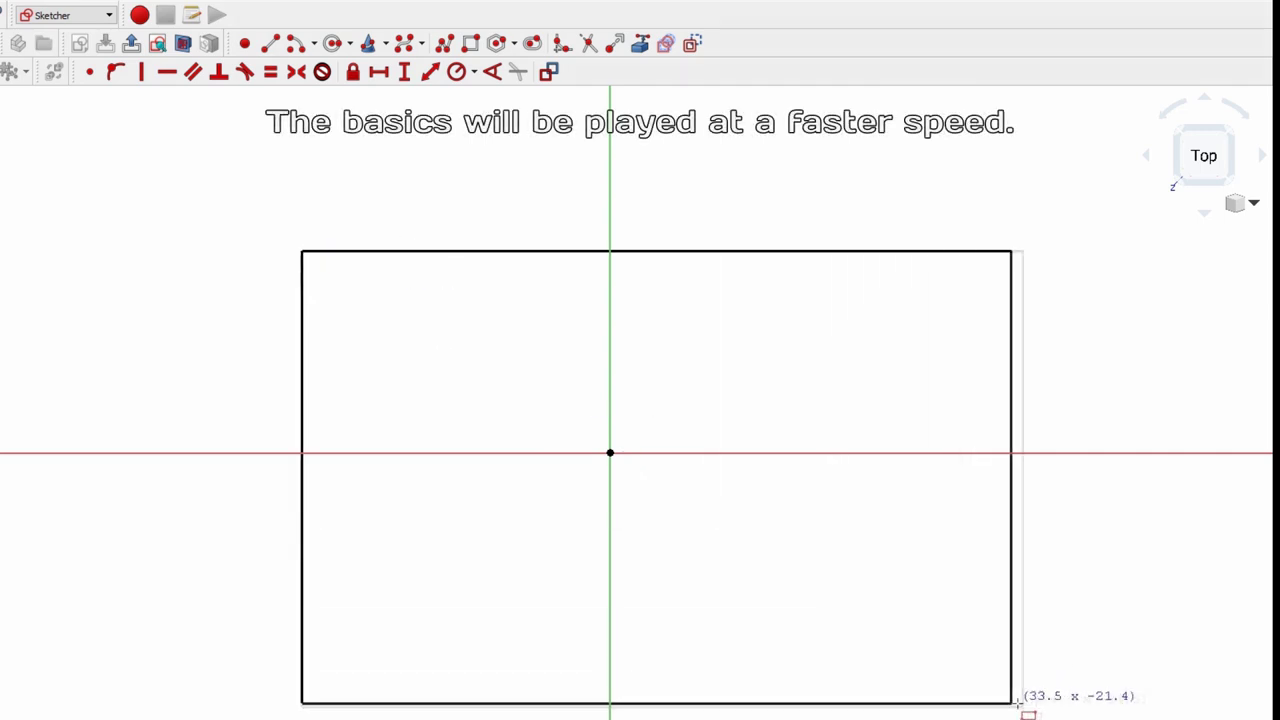
{"action": "left_click", "coordinate": [1021, 669]}
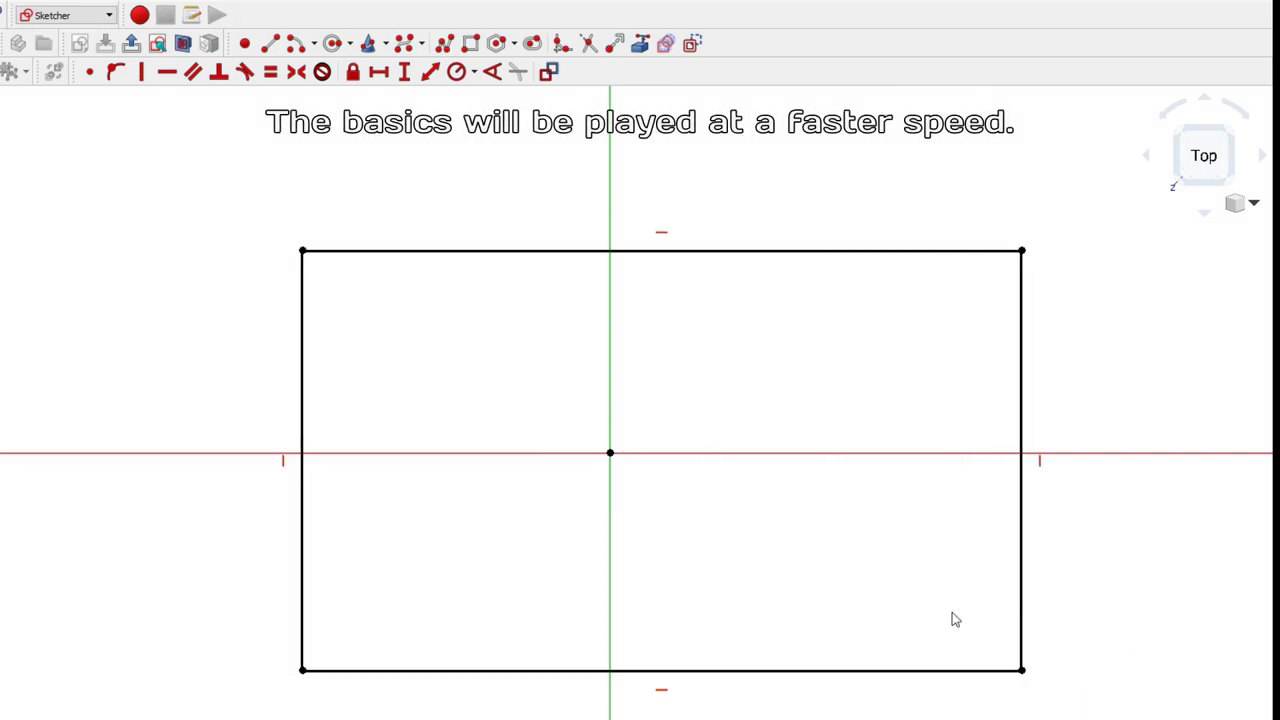
Step: Centre the rectangle on the origin and dimension it 23,1 mm wide by 10,7 mm tall
{"action": "left_click", "coordinate": [610, 453]}
{"action": "left_click", "coordinate": [296, 72]}
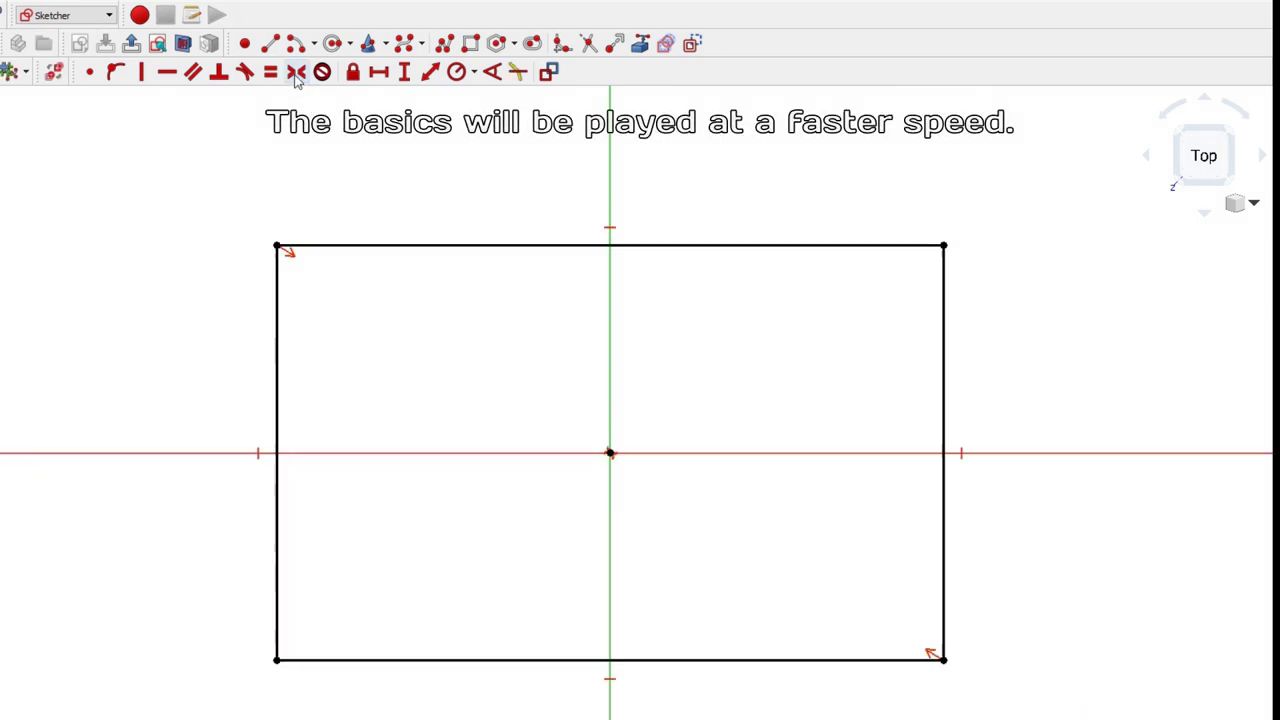
{"action": "left_click", "coordinate": [360, 246]}
{"action": "left_click", "coordinate": [378, 72]}
{"action": "type", "text": "23,1"}
{"action": "key", "text": "Return"}
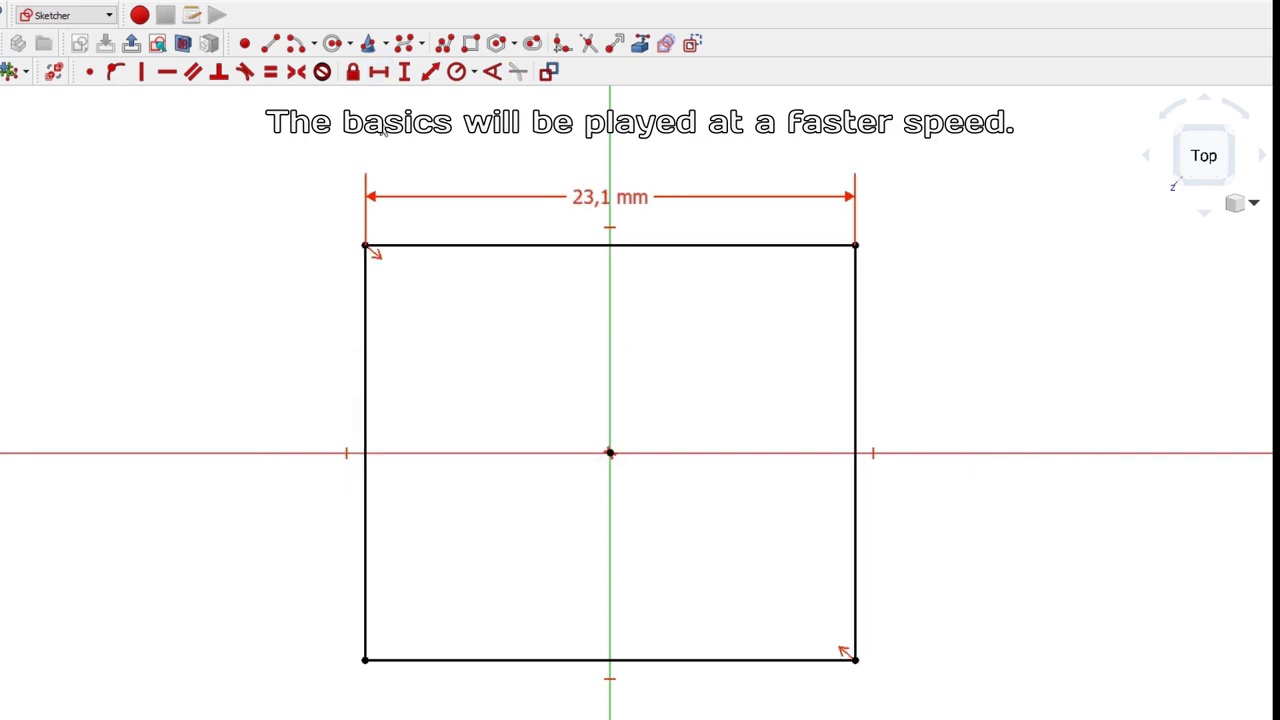
{"action": "left_click", "coordinate": [363, 276]}
{"action": "left_click", "coordinate": [404, 72]}
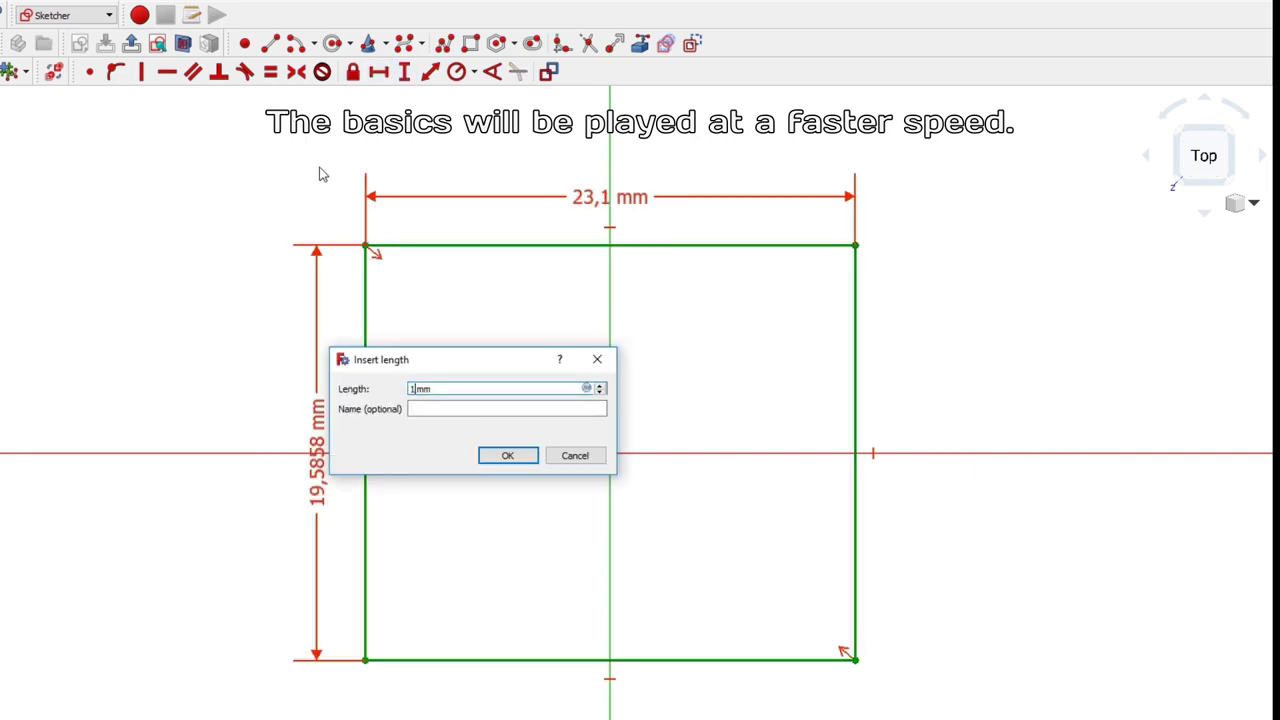
{"action": "type", "text": "7"}
{"action": "key", "text": "Return"}
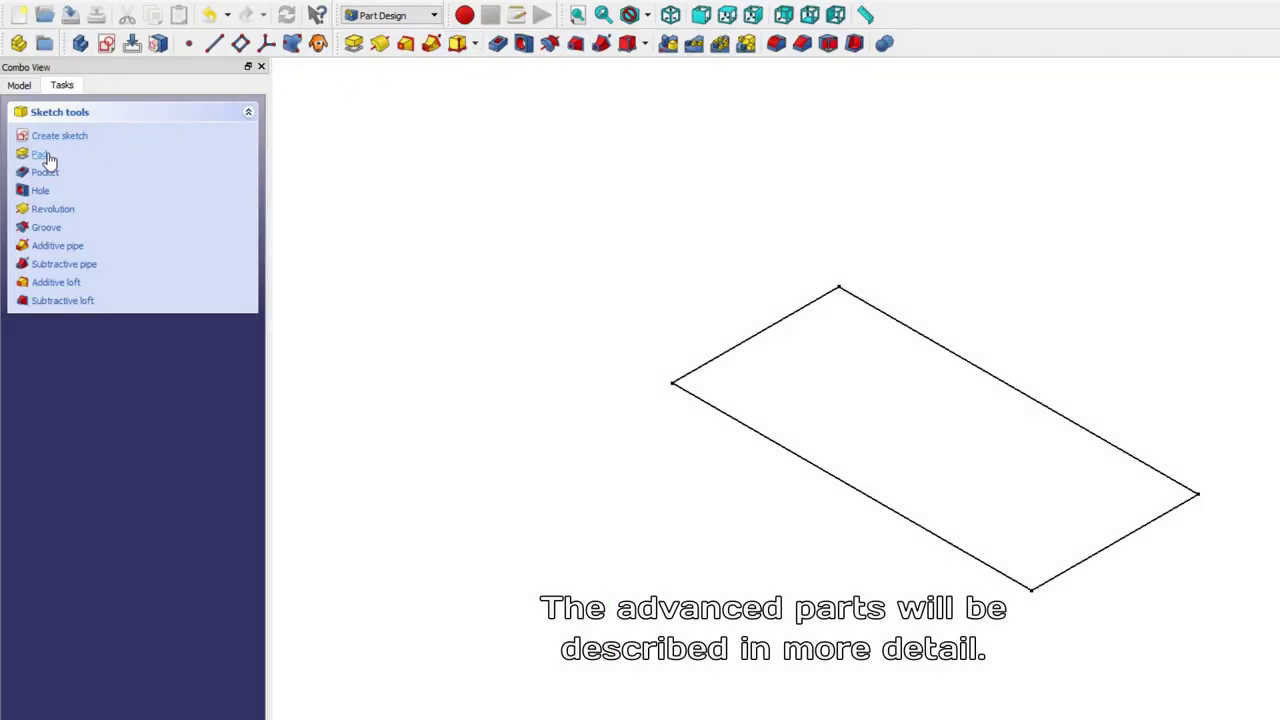
Step: Pad the rectangle to a 1,5 mm thick plate
{"action": "left_click", "coordinate": [40, 155]}
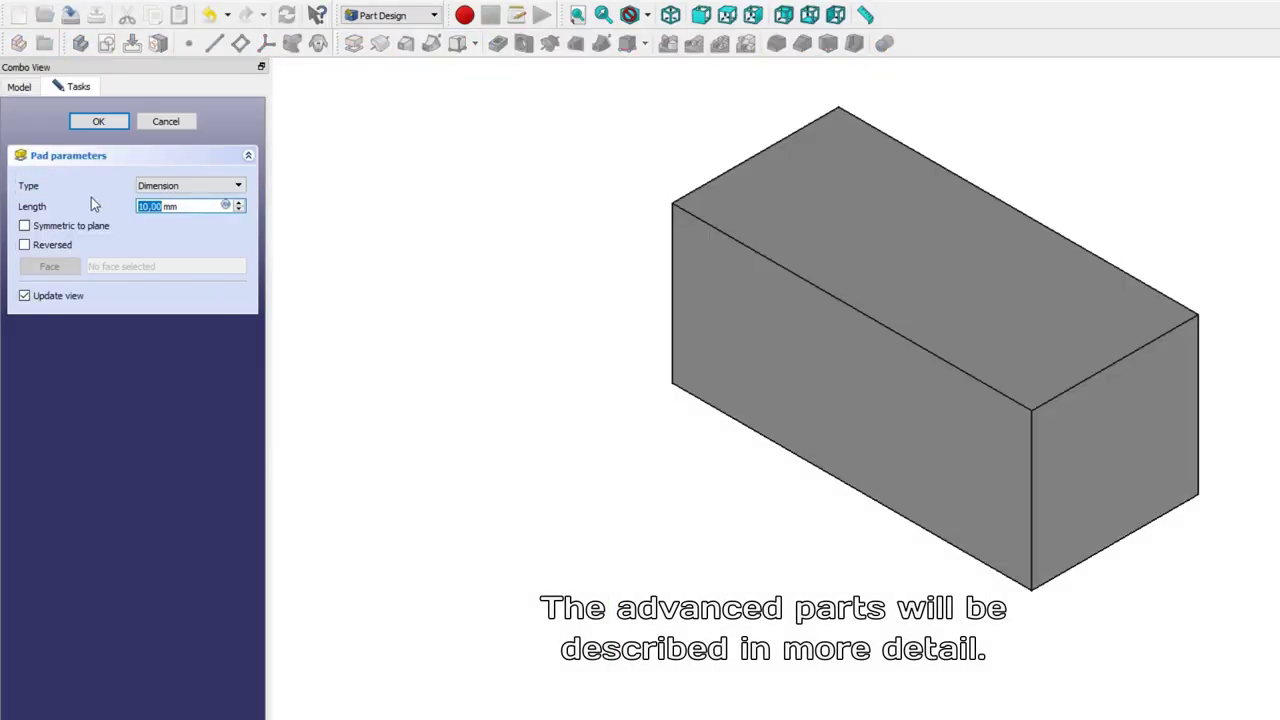
{"action": "type", "text": "1,5"}
{"action": "left_click", "coordinate": [99, 122]}
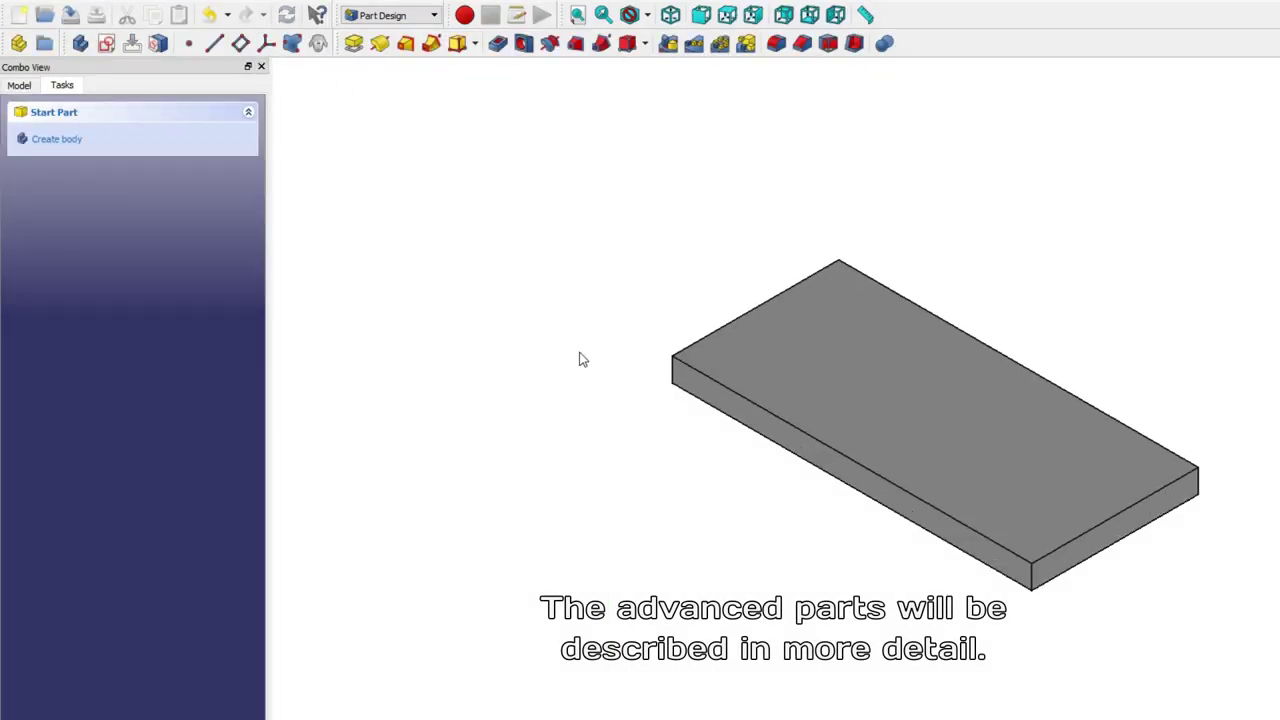
Step: Round the plate's four vertical corner edges with a 3,75 mm fillet
{"action": "left_click", "coordinate": [673, 367]}
{"action": "left_click", "coordinate": [1199, 487], "text": "ctrl"}
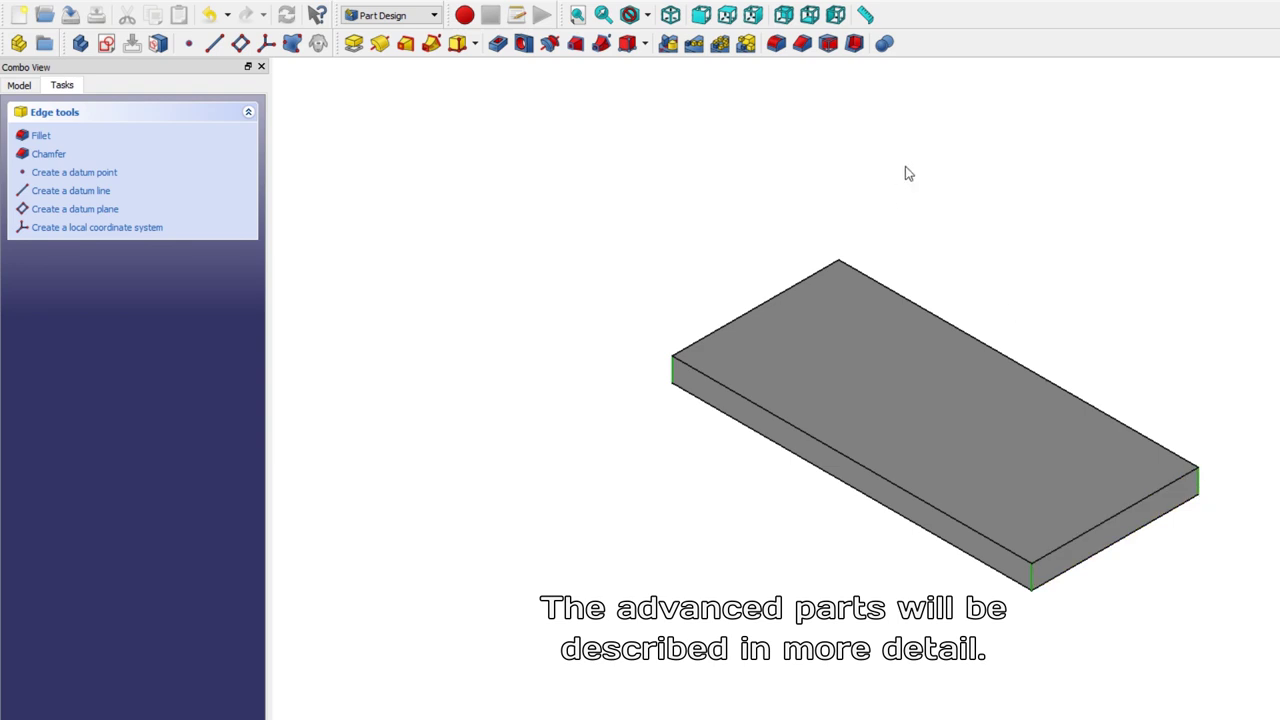
{"action": "middle_click_drag", "start_coordinate": [905, 166], "coordinate": [815, 398]}
{"action": "left_click", "coordinate": [807, 356], "text": "ctrl"}
{"action": "left_click", "coordinate": [45, 141]}
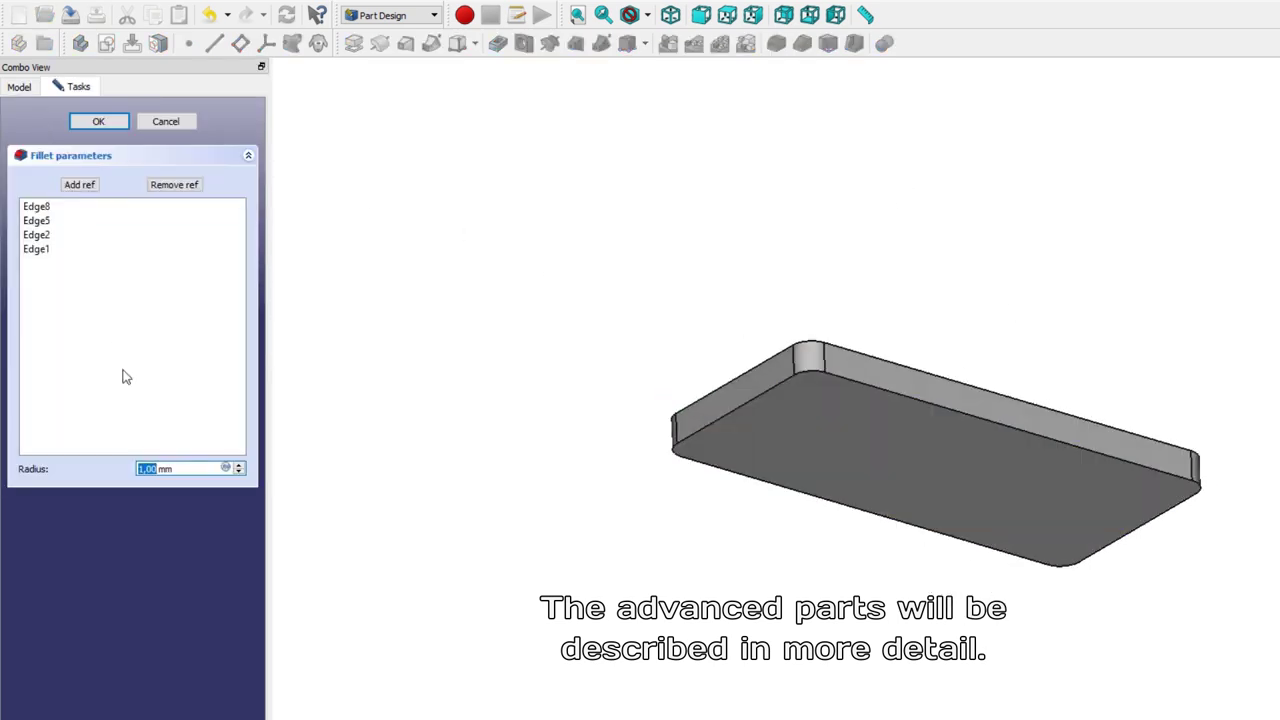
{"action": "type", "text": "3,75"}
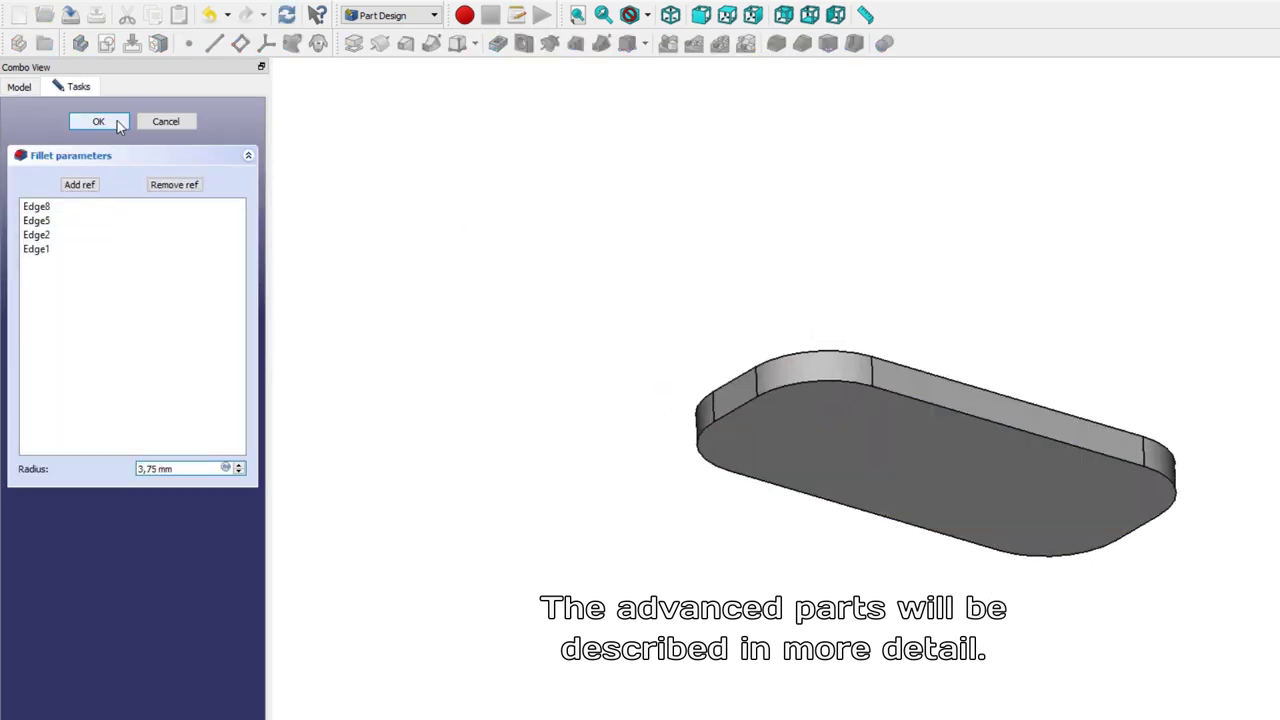
{"action": "left_click", "coordinate": [117, 121]}
{"action": "key", "text": "0"}
{"action": "left_click", "coordinate": [840, 387]}
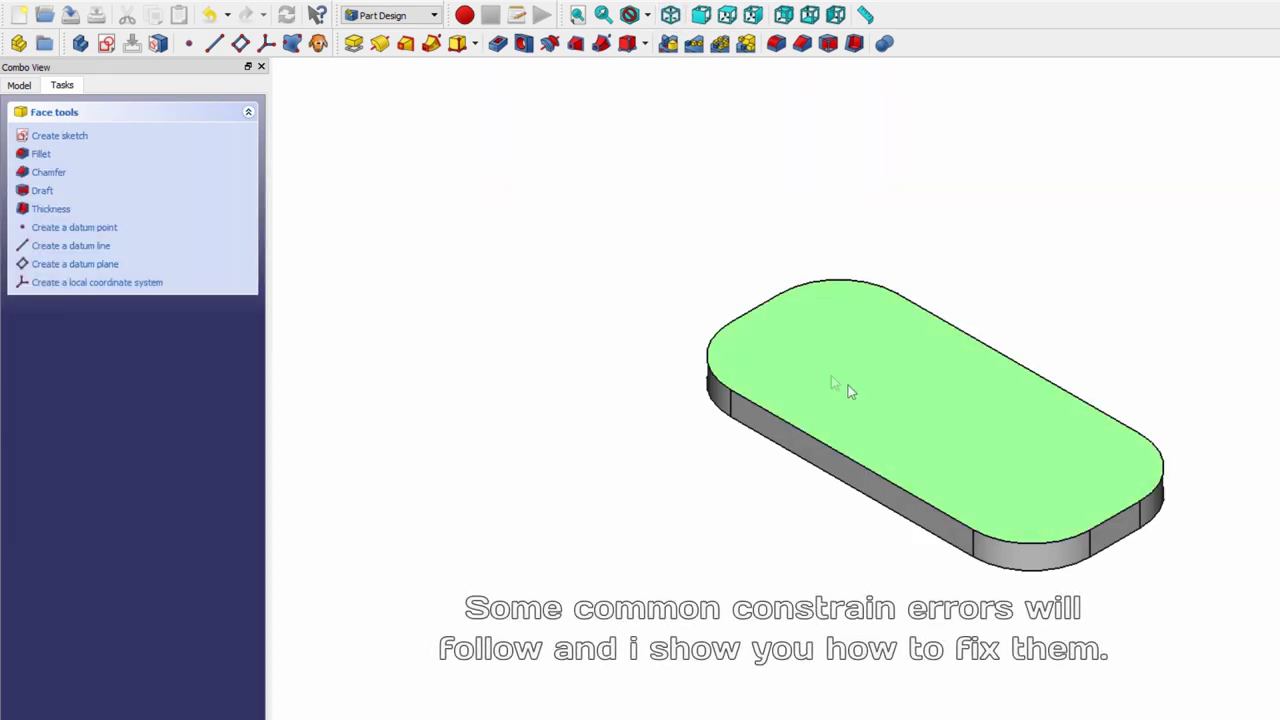
Step: On the plate's top face, draw a closed polyline outline with a stepped notch on its right end
{"action": "left_click", "coordinate": [86, 136]}
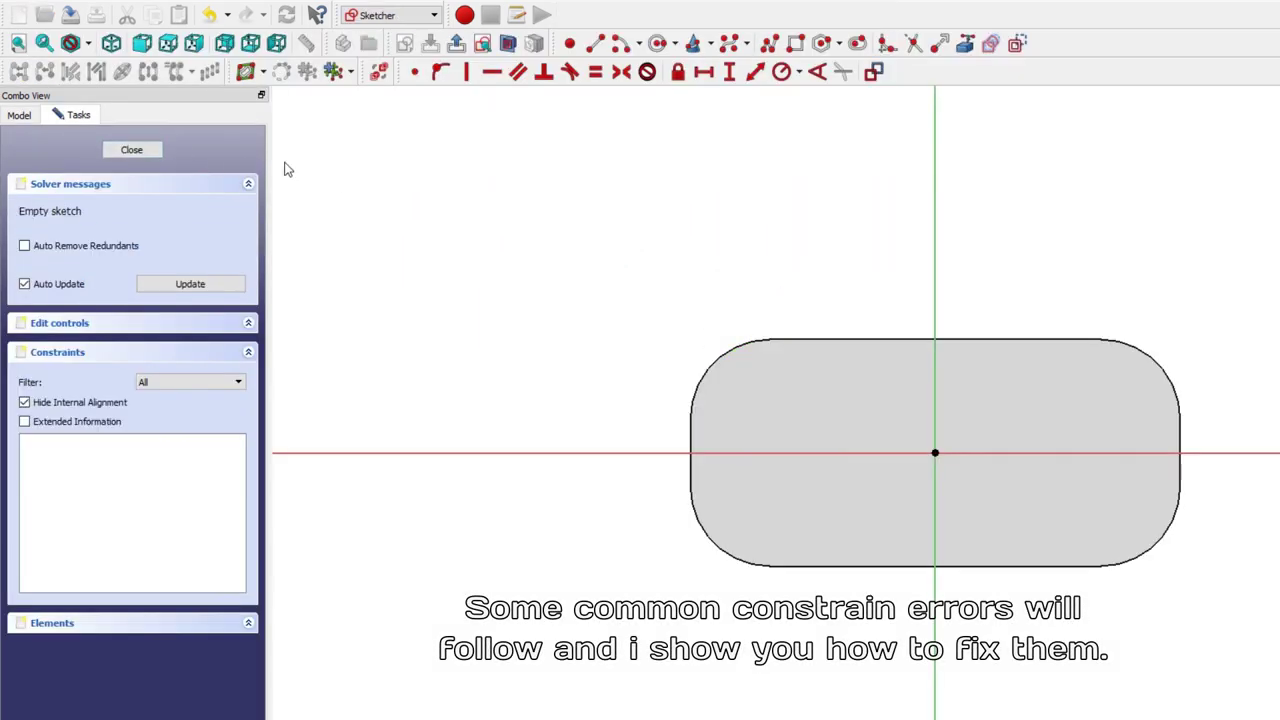
{"action": "left_click", "coordinate": [770, 46]}
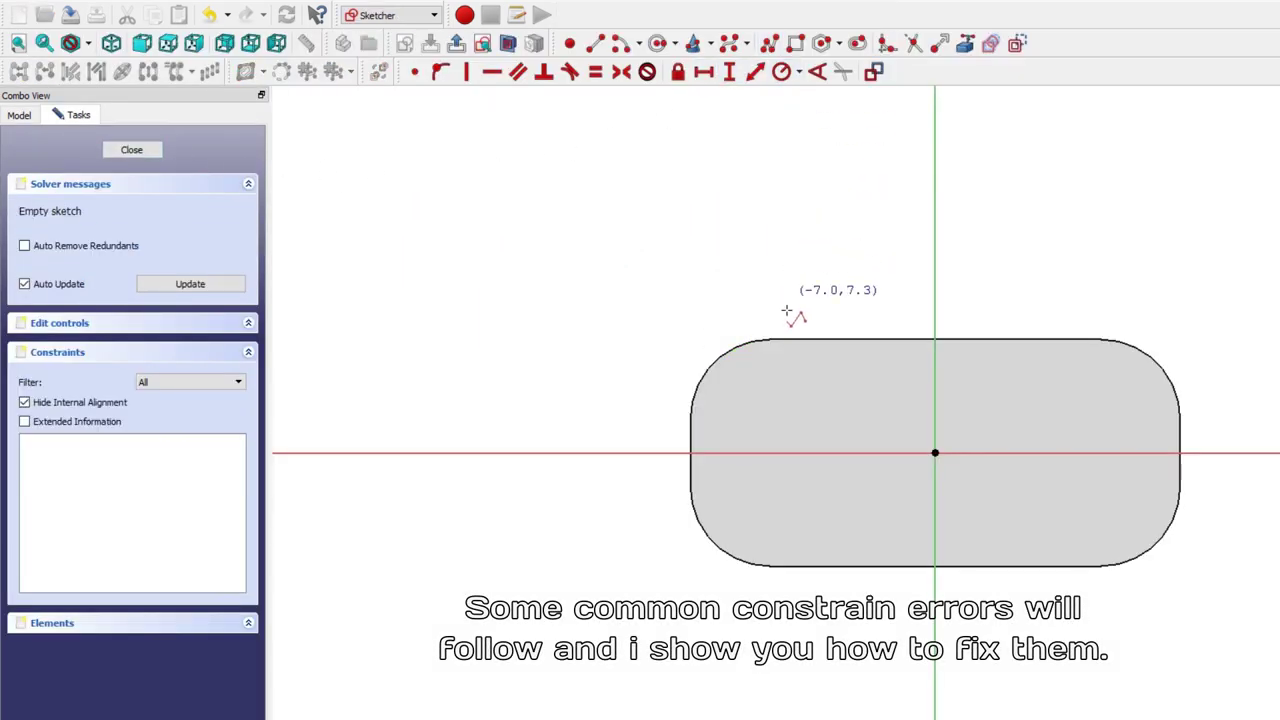
{"action": "left_click", "coordinate": [738, 370]}
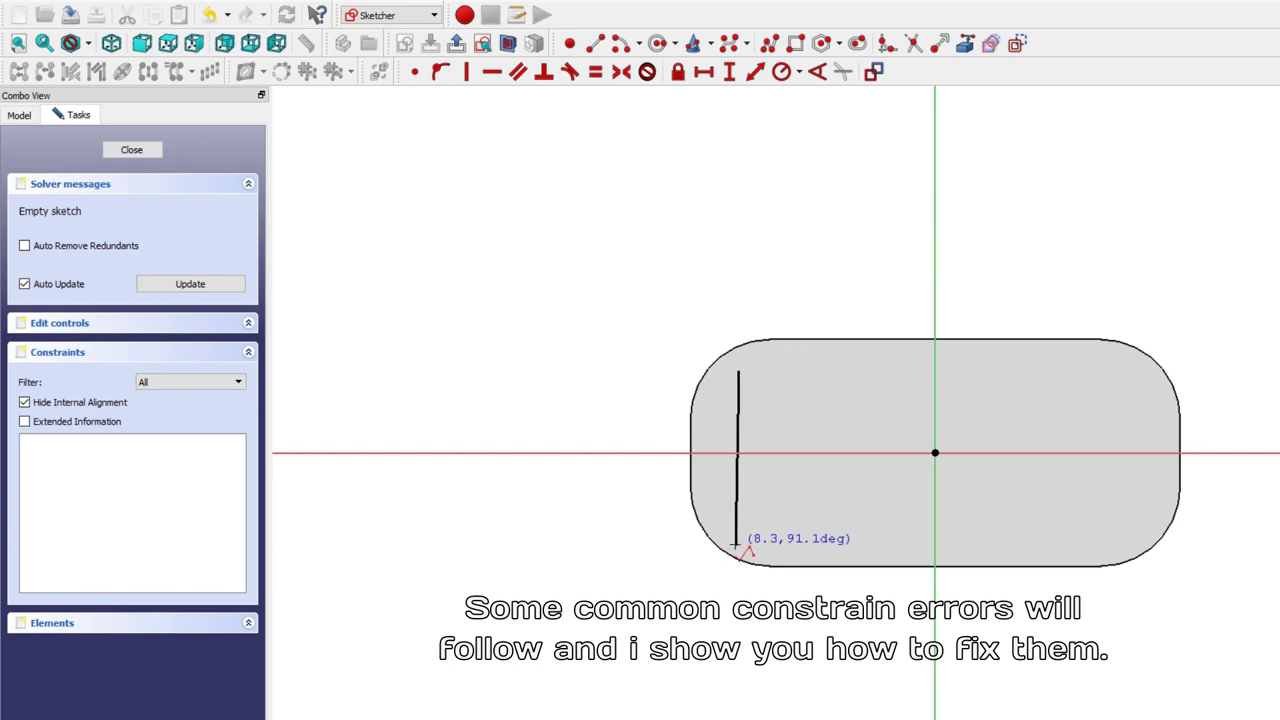
{"action": "left_click", "coordinate": [739, 544]}
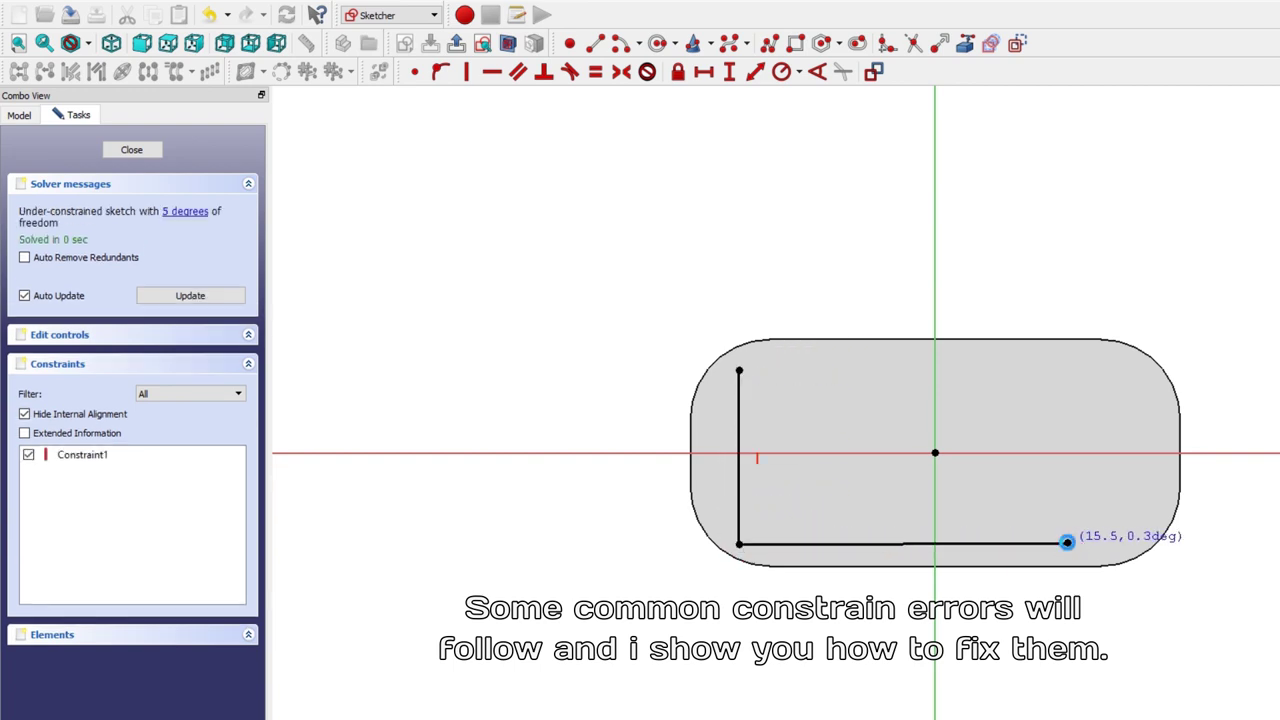
{"action": "left_click", "coordinate": [1068, 544]}
{"action": "left_click", "coordinate": [1067, 477]}
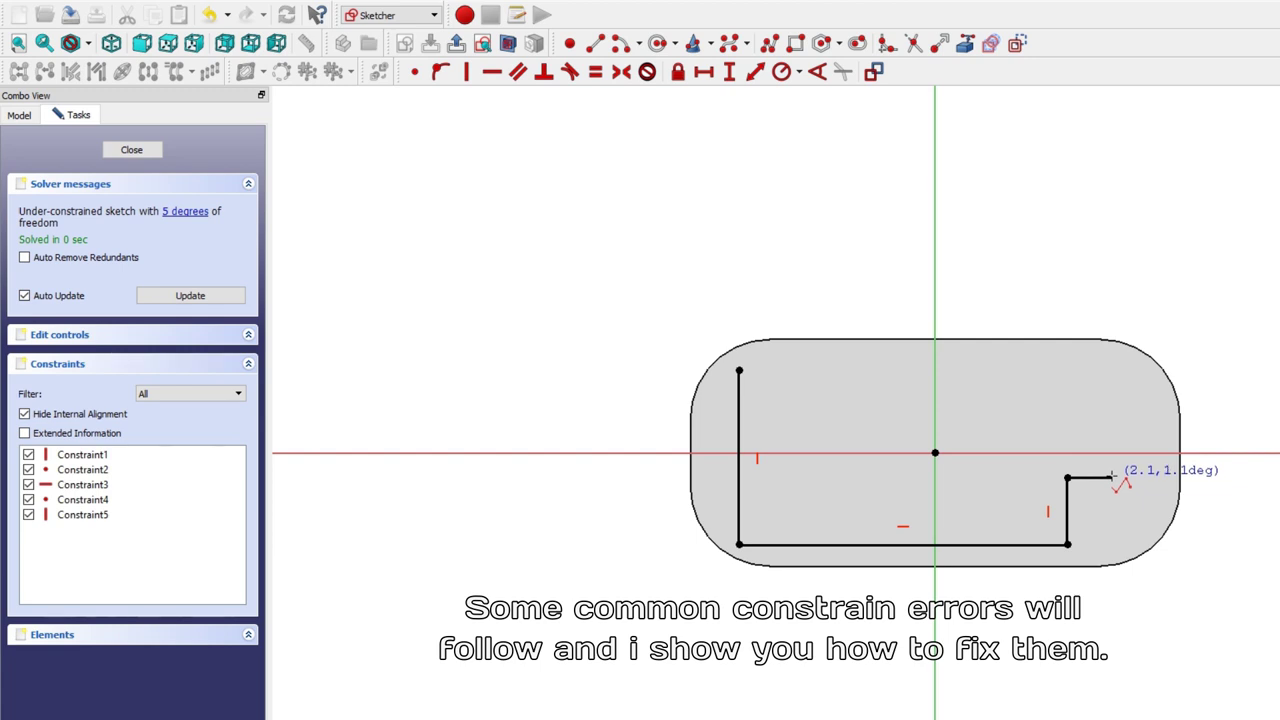
{"action": "left_click", "coordinate": [1112, 477]}
{"action": "left_click", "coordinate": [1112, 431]}
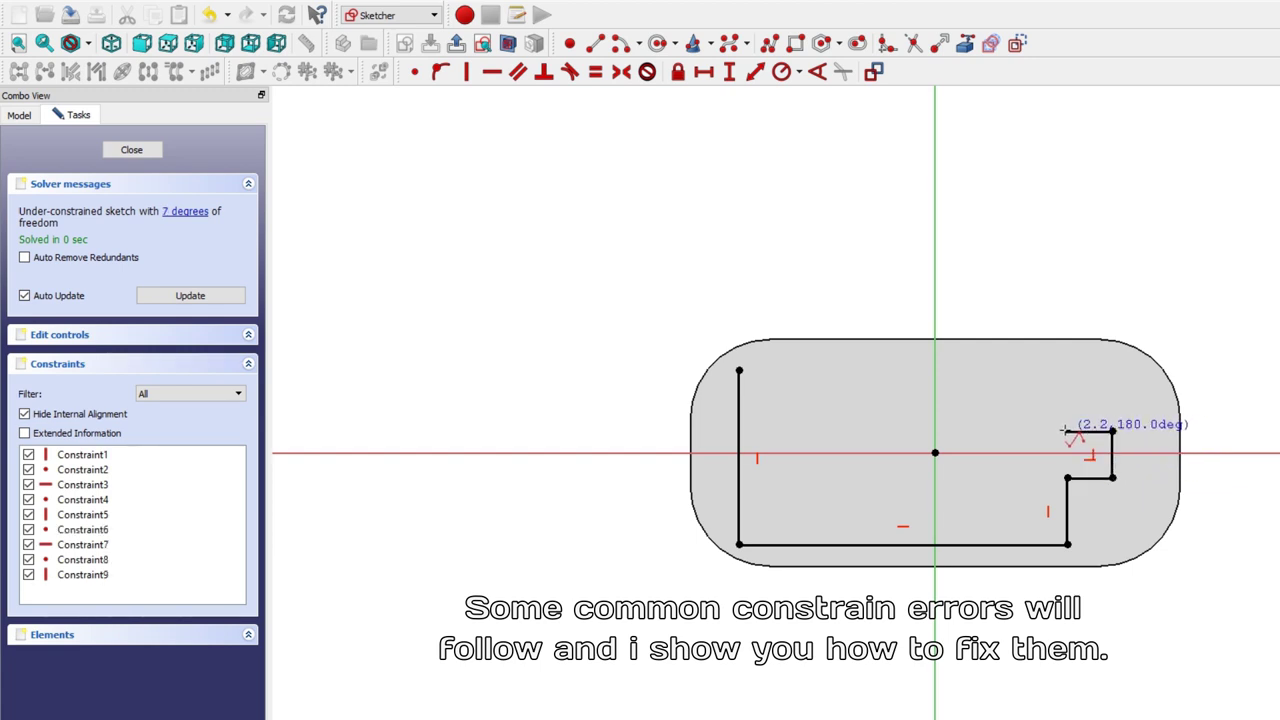
{"action": "left_click", "coordinate": [1066, 431]}
{"action": "left_click", "coordinate": [1066, 366]}
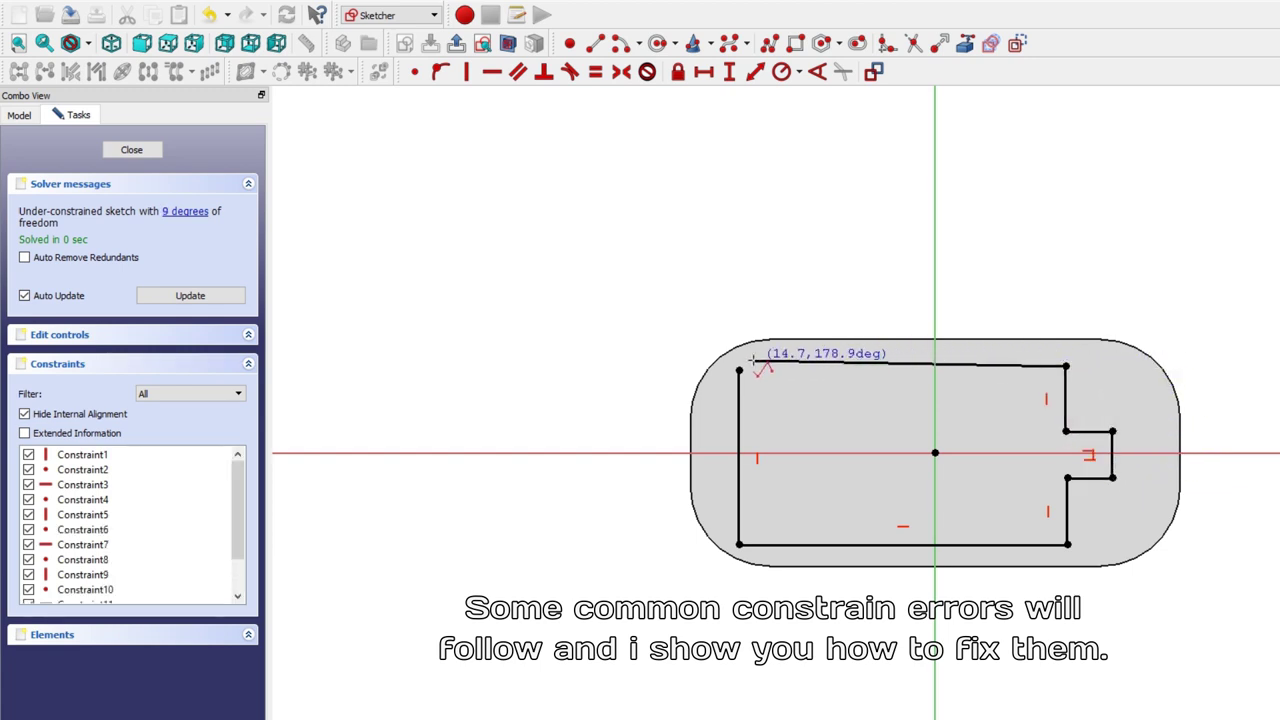
{"action": "left_click", "coordinate": [740, 367]}
Step: Make the outline's left edge symmetric about the horizontal axis and delete redundant Constraint1
{"action": "right_click", "coordinate": [745, 287]}
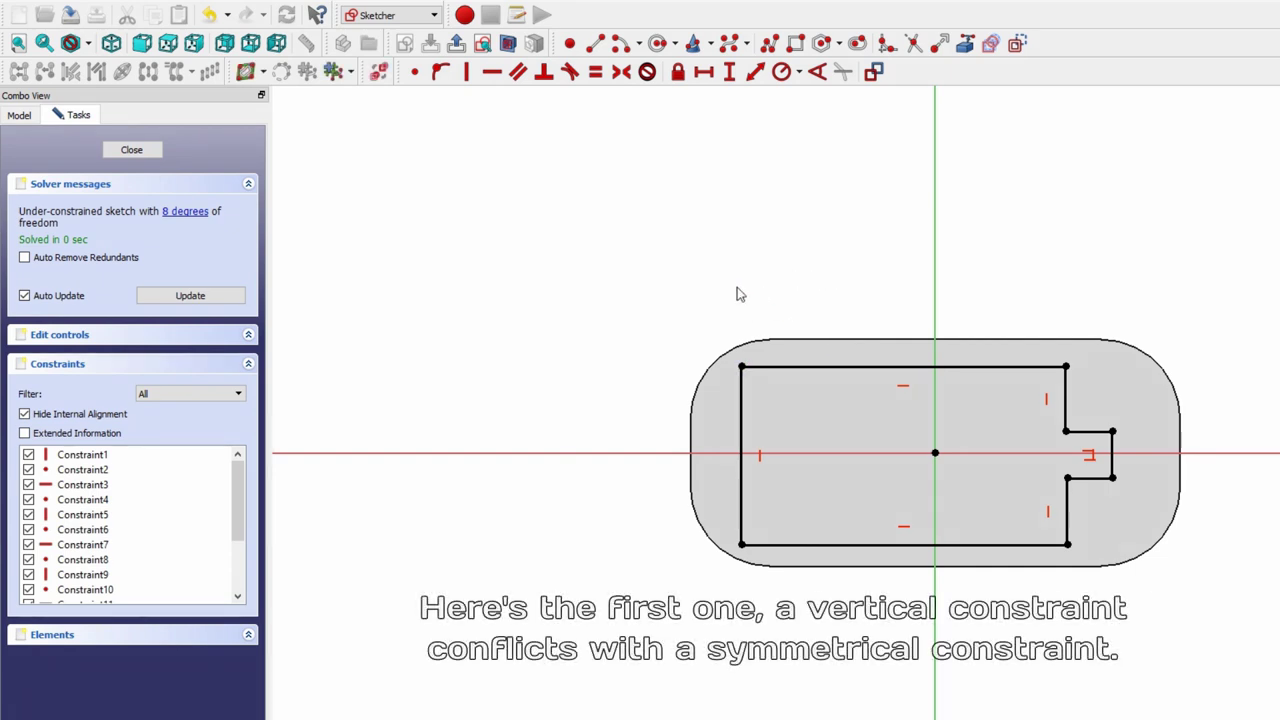
{"action": "left_click", "coordinate": [741, 367]}
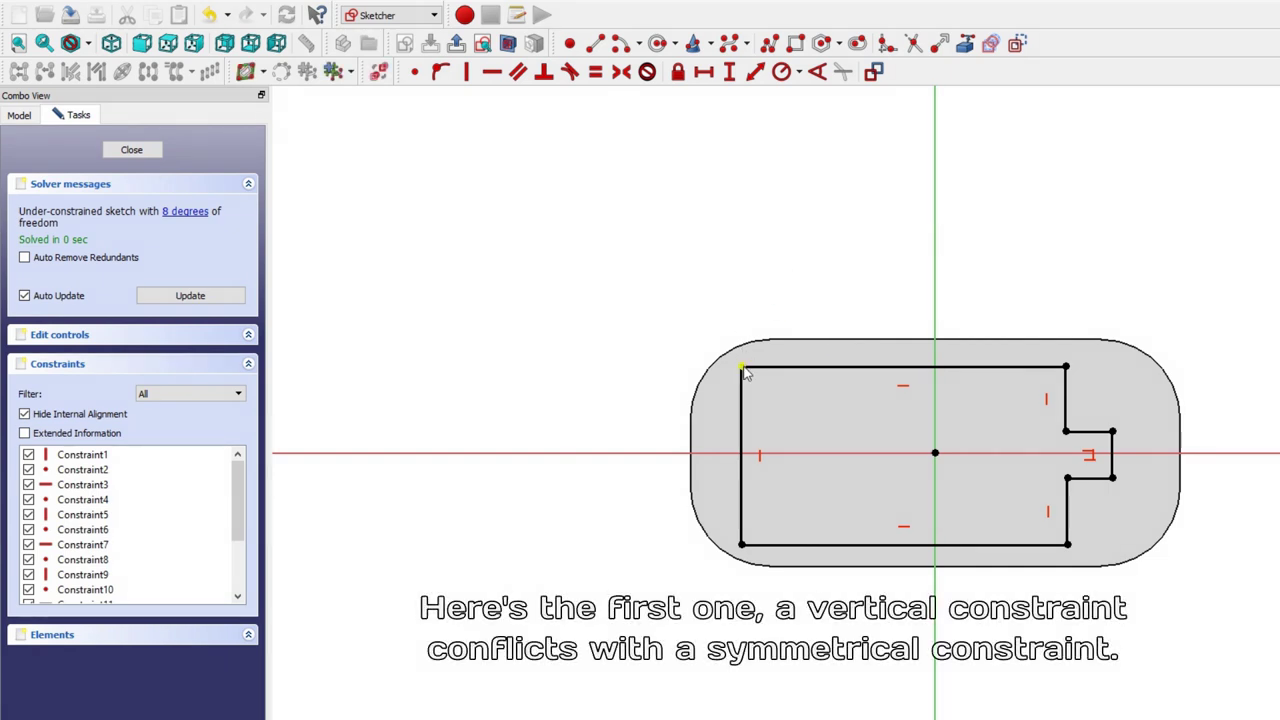
{"action": "left_click", "coordinate": [741, 545]}
{"action": "left_click", "coordinate": [717, 454]}
{"action": "left_click", "coordinate": [621, 71]}
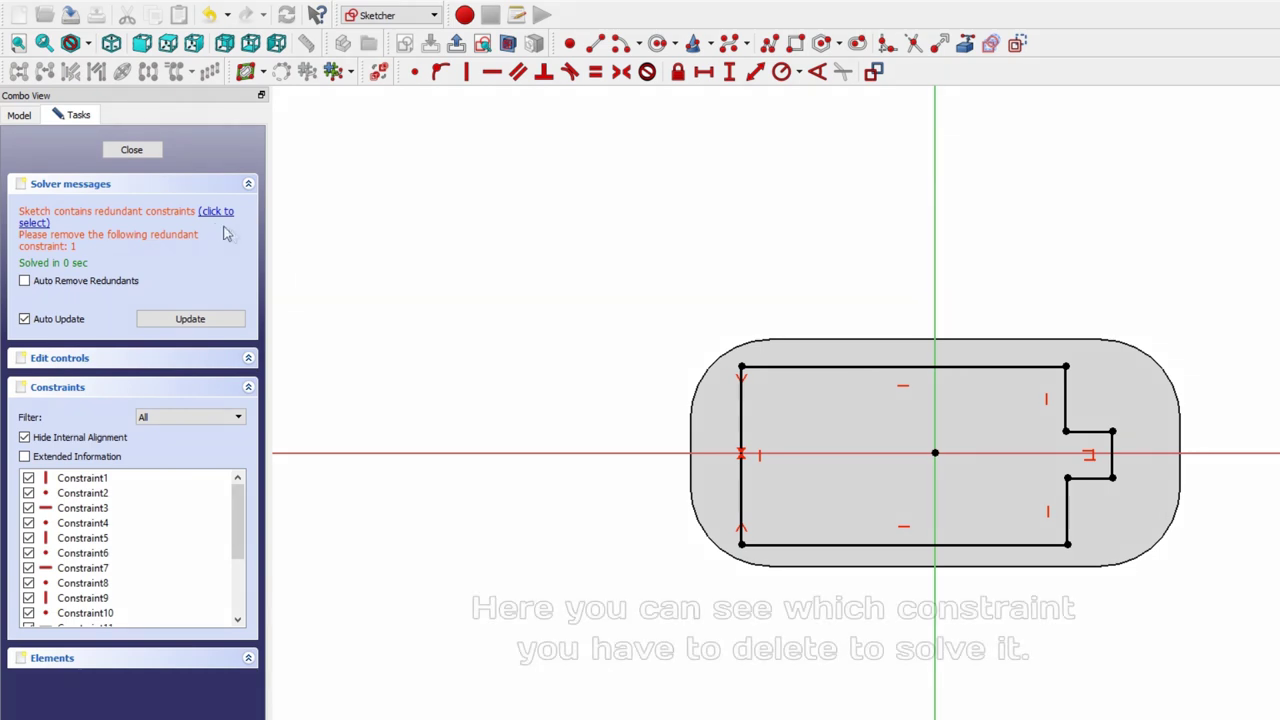
{"action": "left_click", "coordinate": [88, 481]}
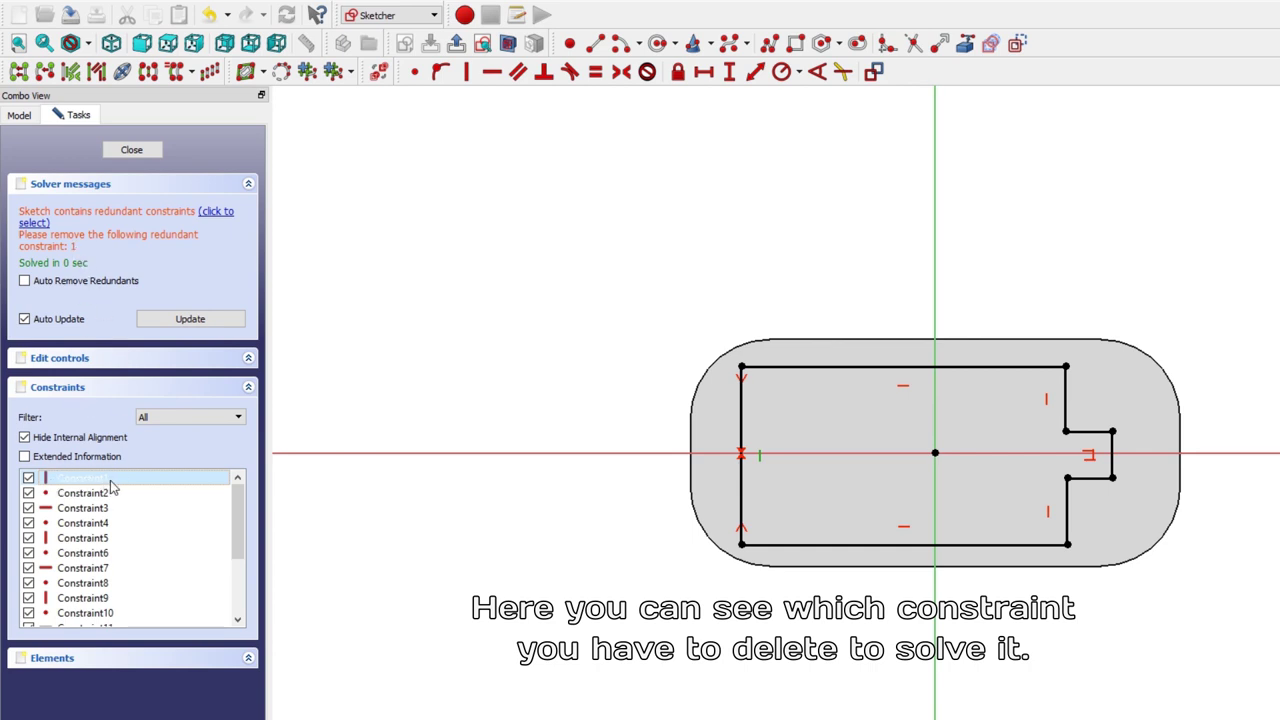
{"action": "key", "text": "Delete"}
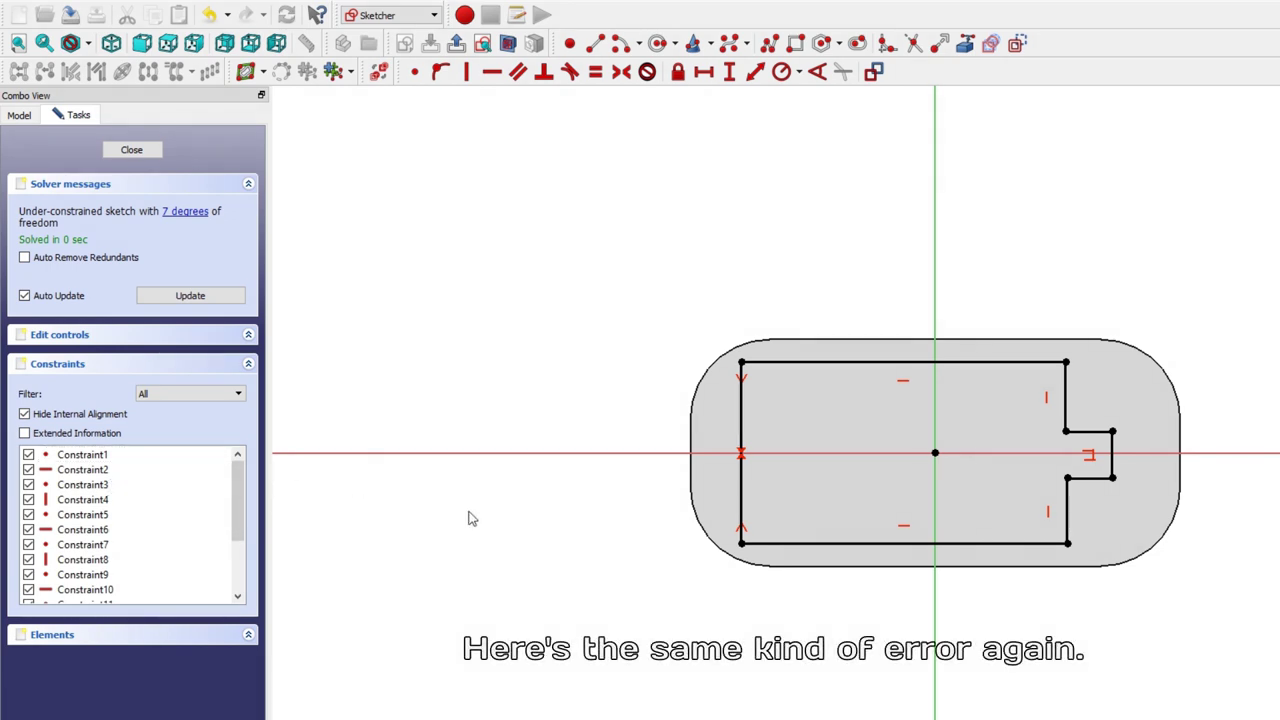
Step: Make the notch corners symmetric about the horizontal axis and delete redundant Constraint8
{"action": "left_click_drag", "start_coordinate": [1113, 480], "coordinate": [1120, 491]}
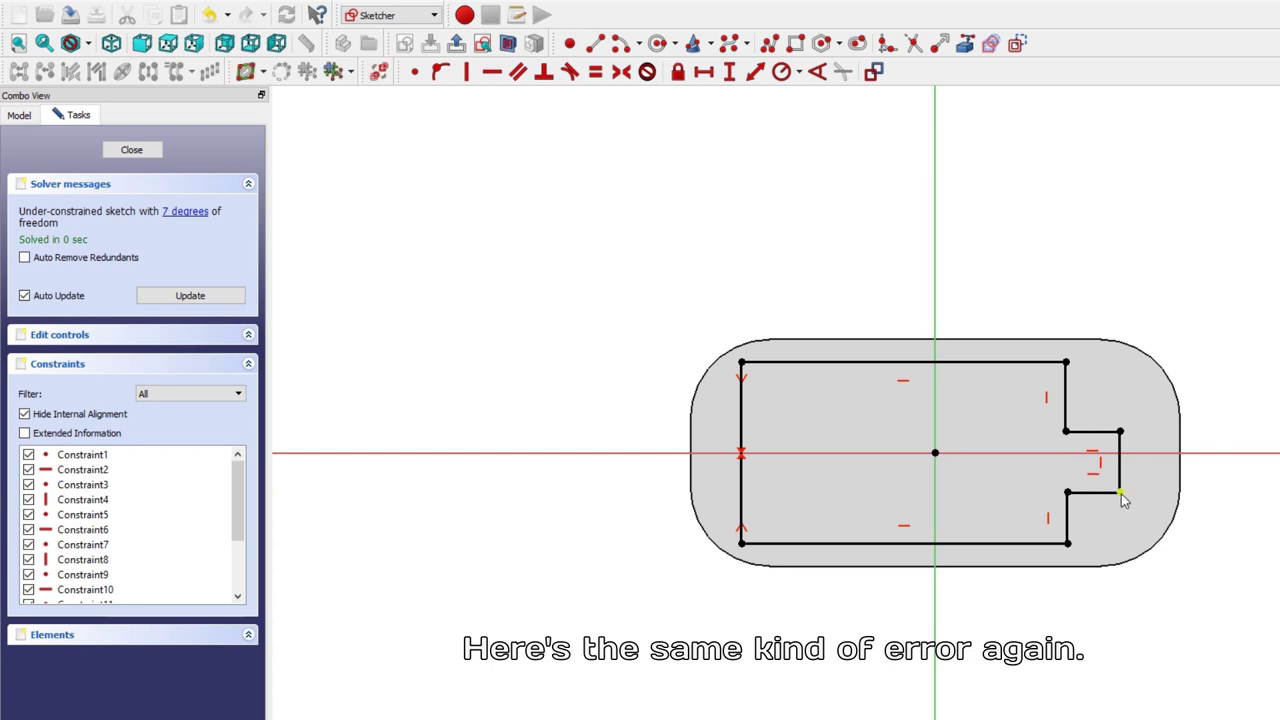
{"action": "left_click", "coordinate": [1121, 493]}
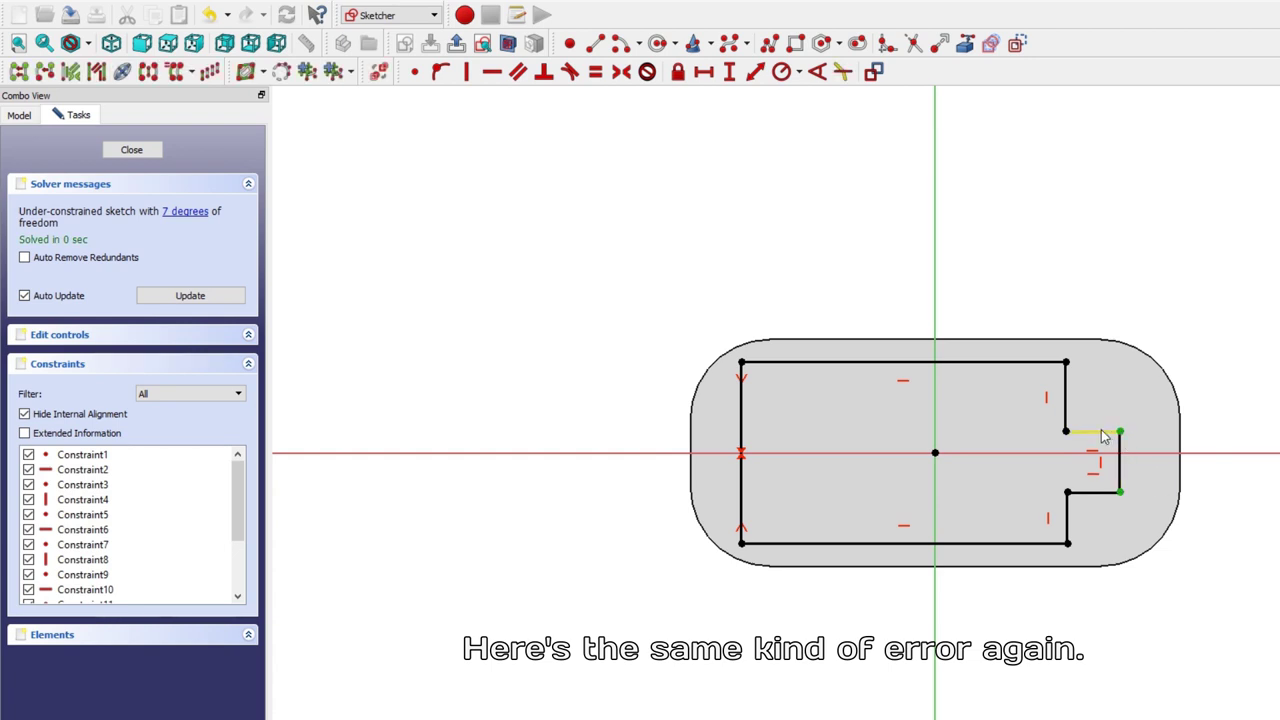
{"action": "left_click", "coordinate": [1030, 449]}
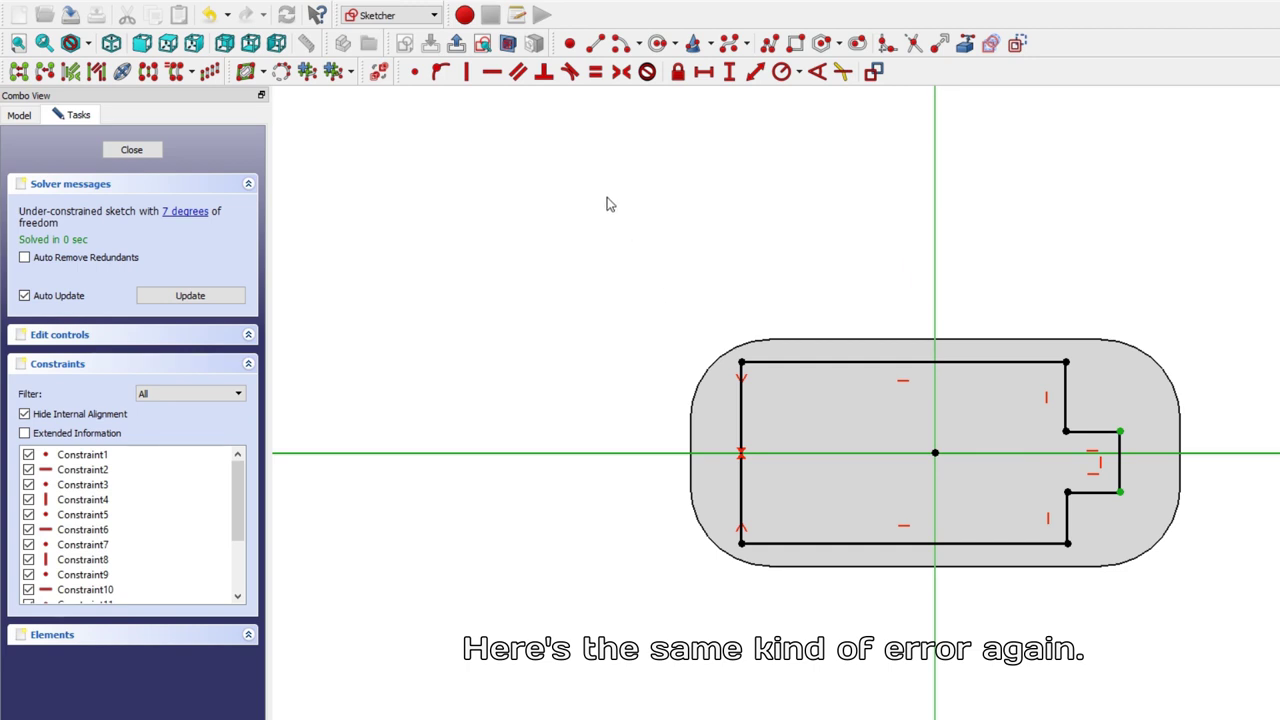
{"action": "left_click", "coordinate": [619, 74]}
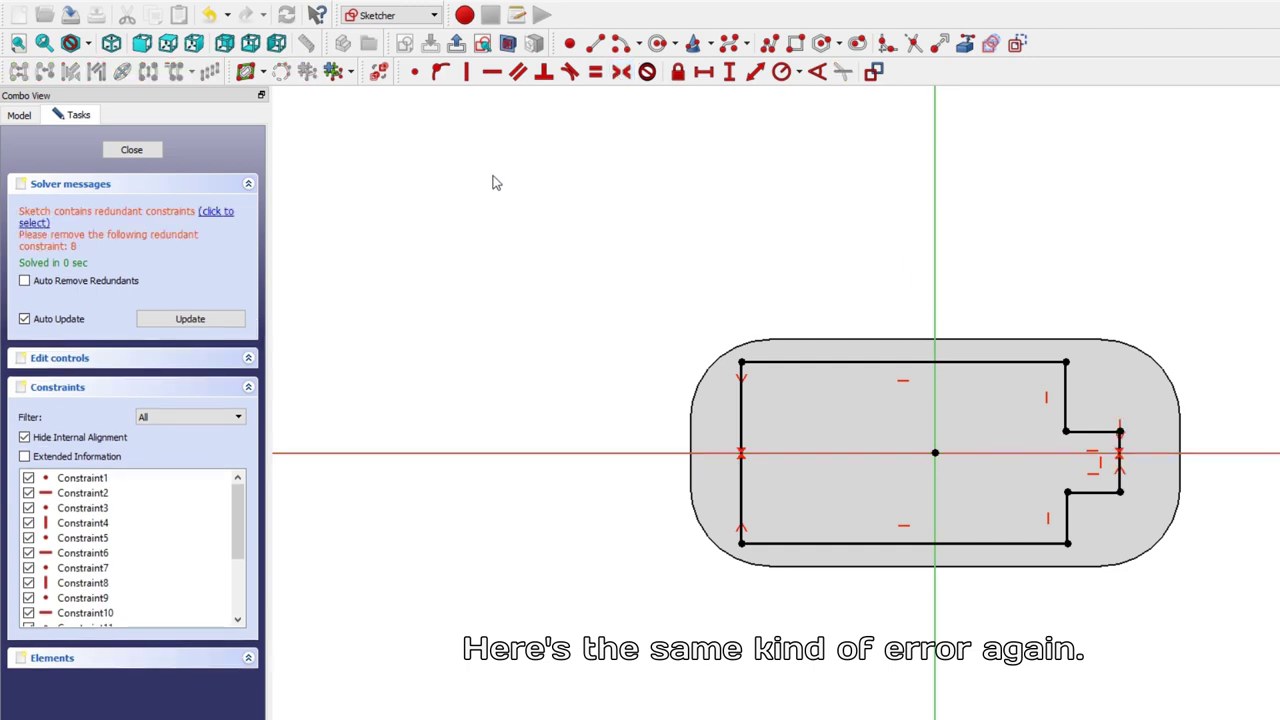
{"action": "left_click", "coordinate": [94, 585]}
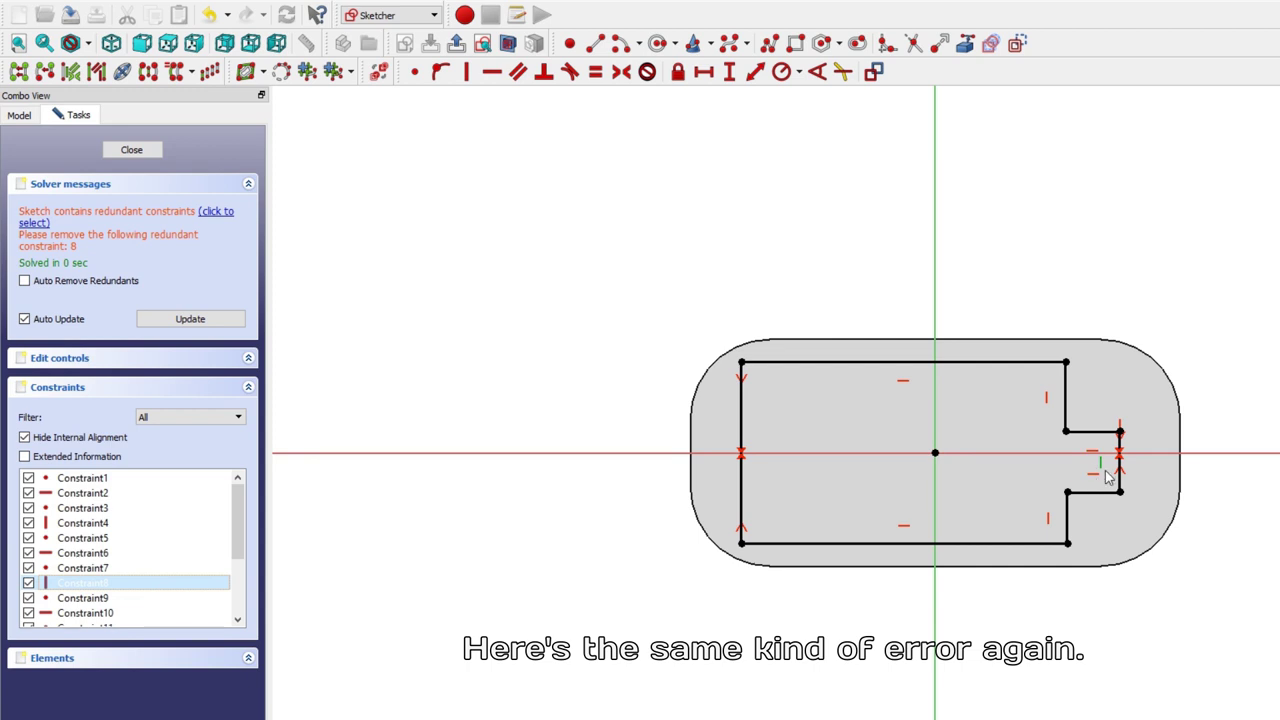
{"action": "key", "text": "Delete"}
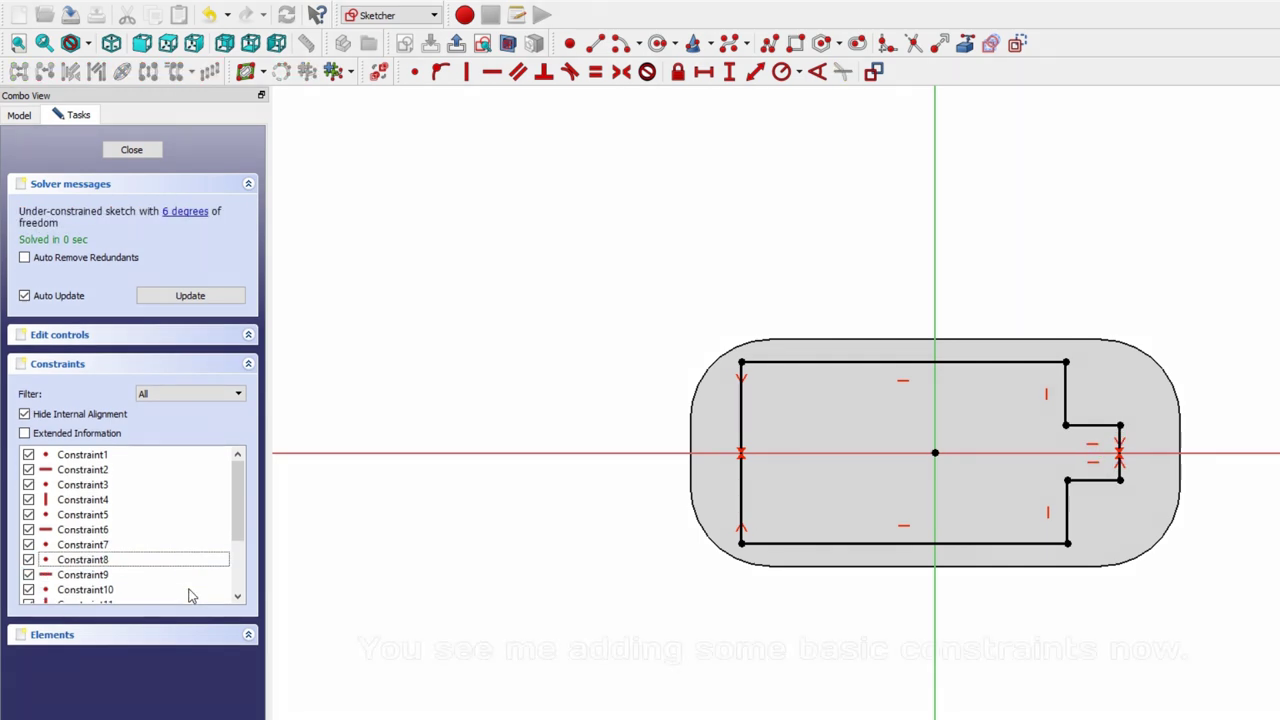
Step: Dimension the outline 7,8 mm tall and 19 mm wide
{"action": "left_click", "coordinate": [740, 462]}
{"action": "left_click", "coordinate": [730, 73]}
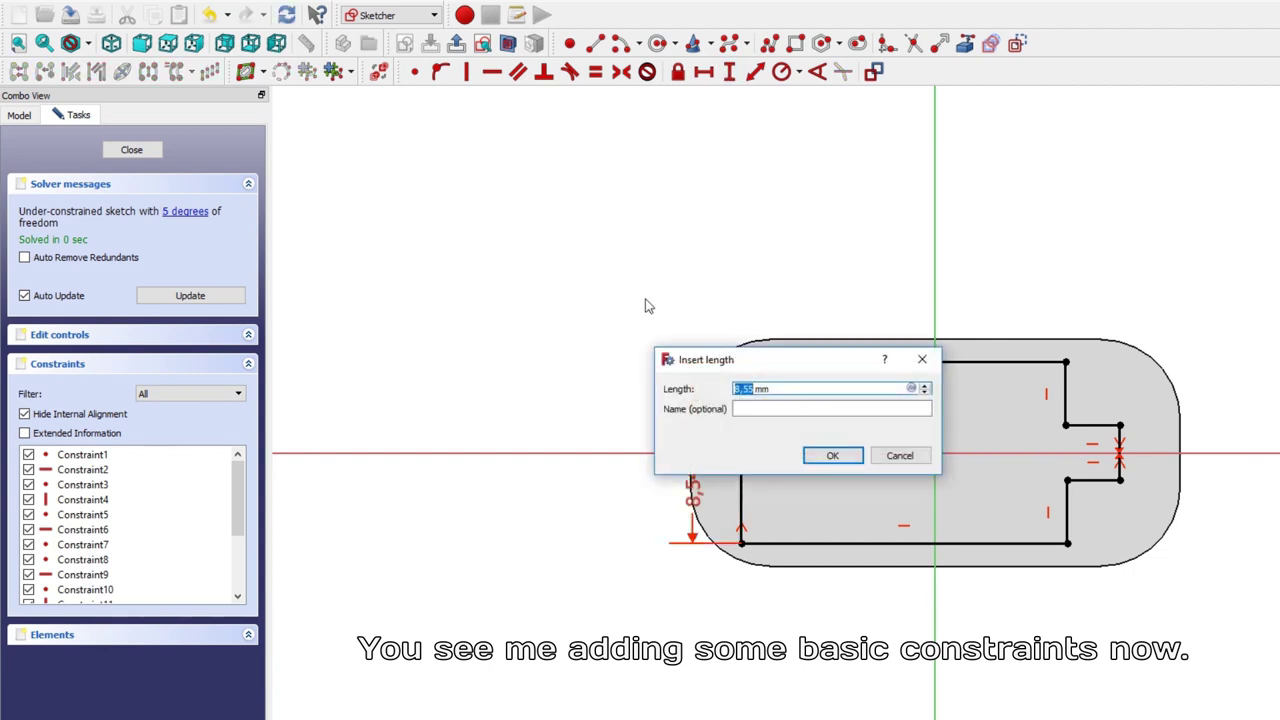
{"action": "key", "text": "Return"}
{"action": "left_click", "coordinate": [775, 370]}
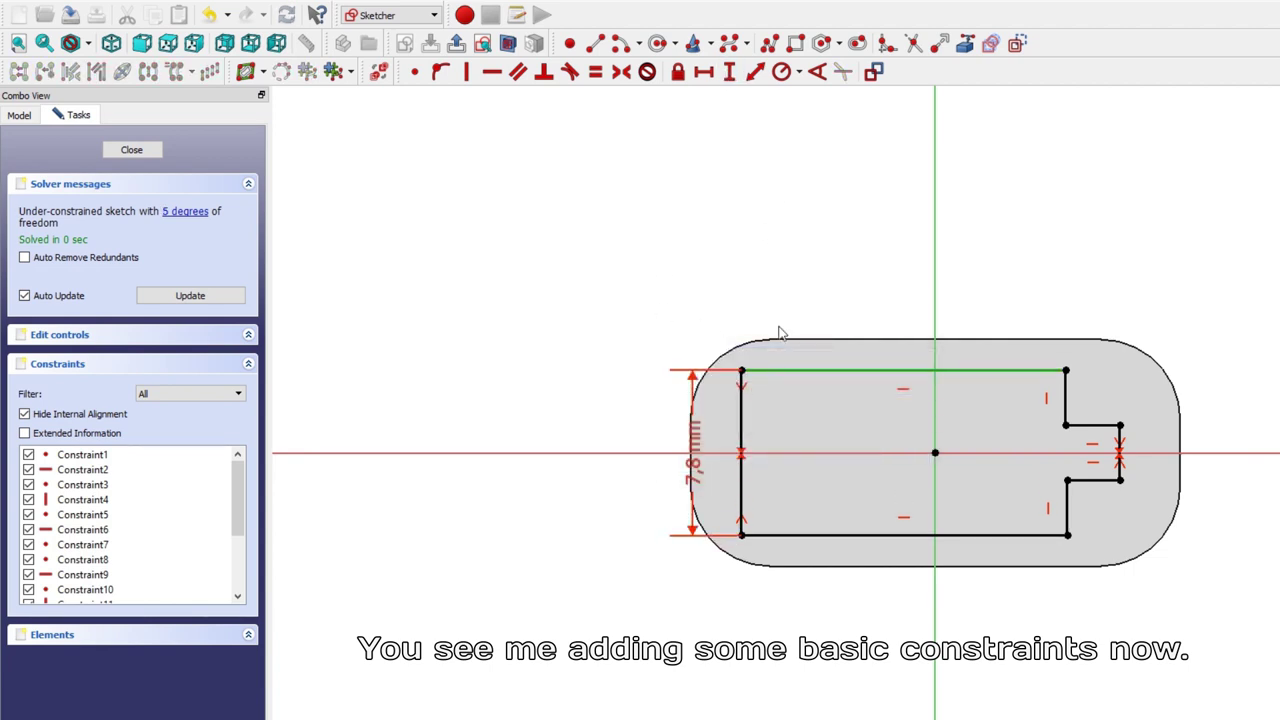
{"action": "left_click", "coordinate": [703, 71]}
{"action": "type", "text": "19"}
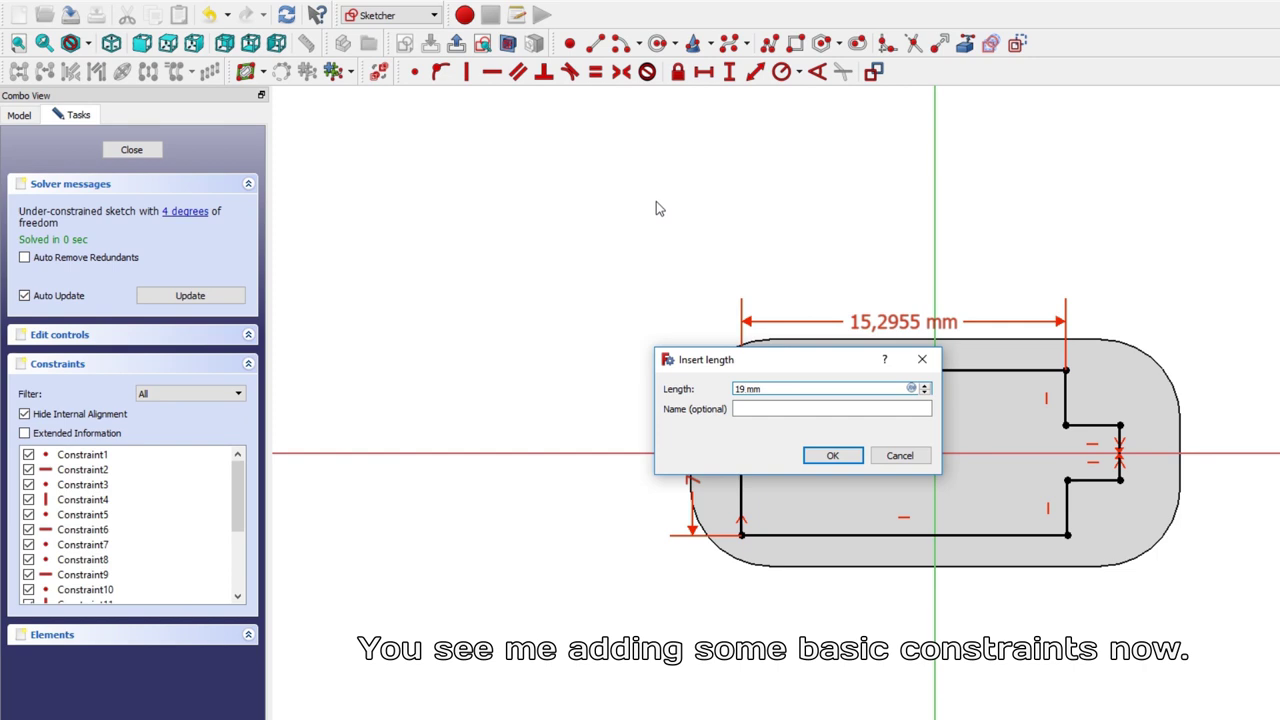
{"action": "key", "text": "Return"}
Step: Make the notch lines equal and dimension the notch 2,5 mm deep and 2,6 mm high
{"action": "left_click", "coordinate": [1087, 482]}
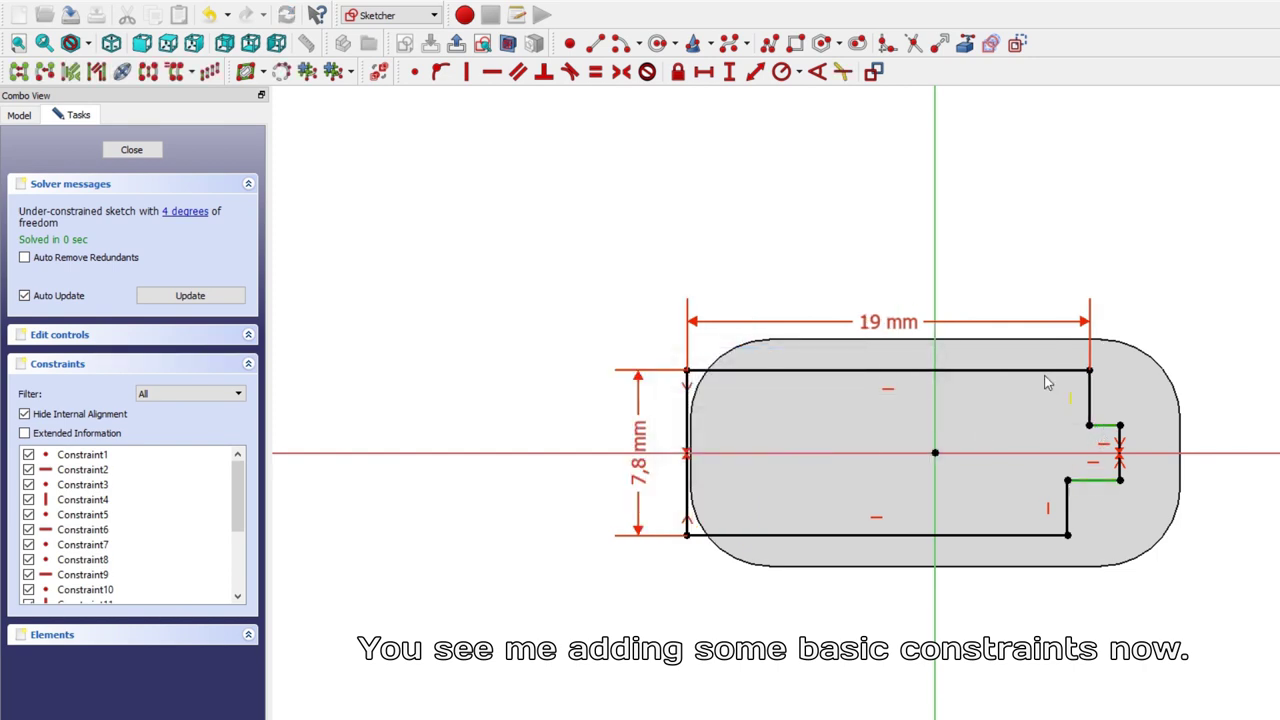
{"action": "left_click", "coordinate": [595, 72]}
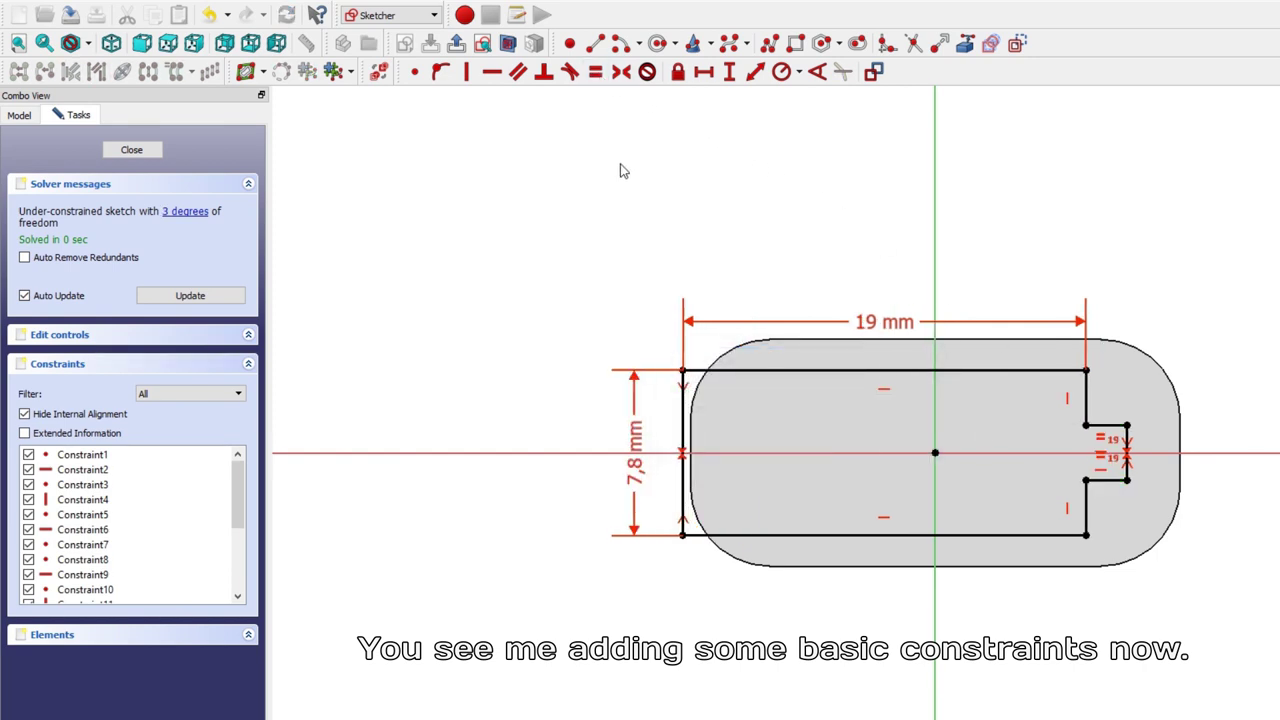
{"action": "left_click", "coordinate": [1100, 428]}
{"action": "left_click", "coordinate": [703, 72]}
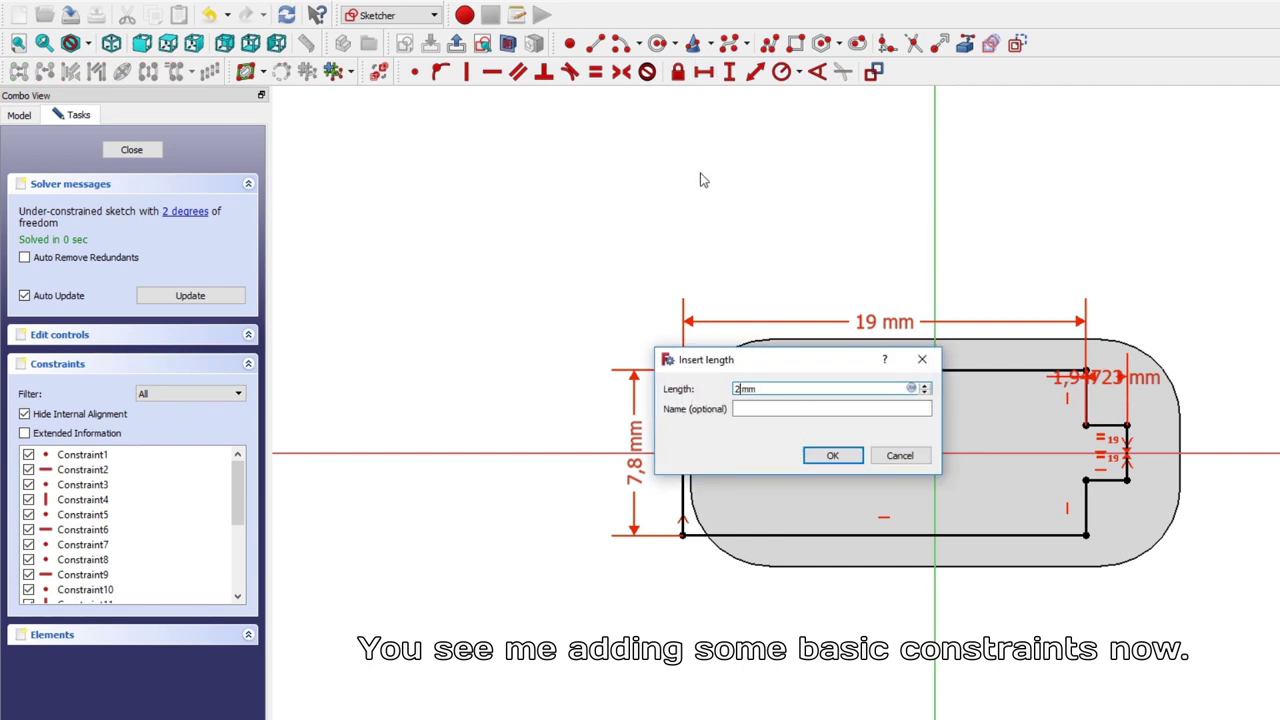
{"action": "key", "text": "Return"}
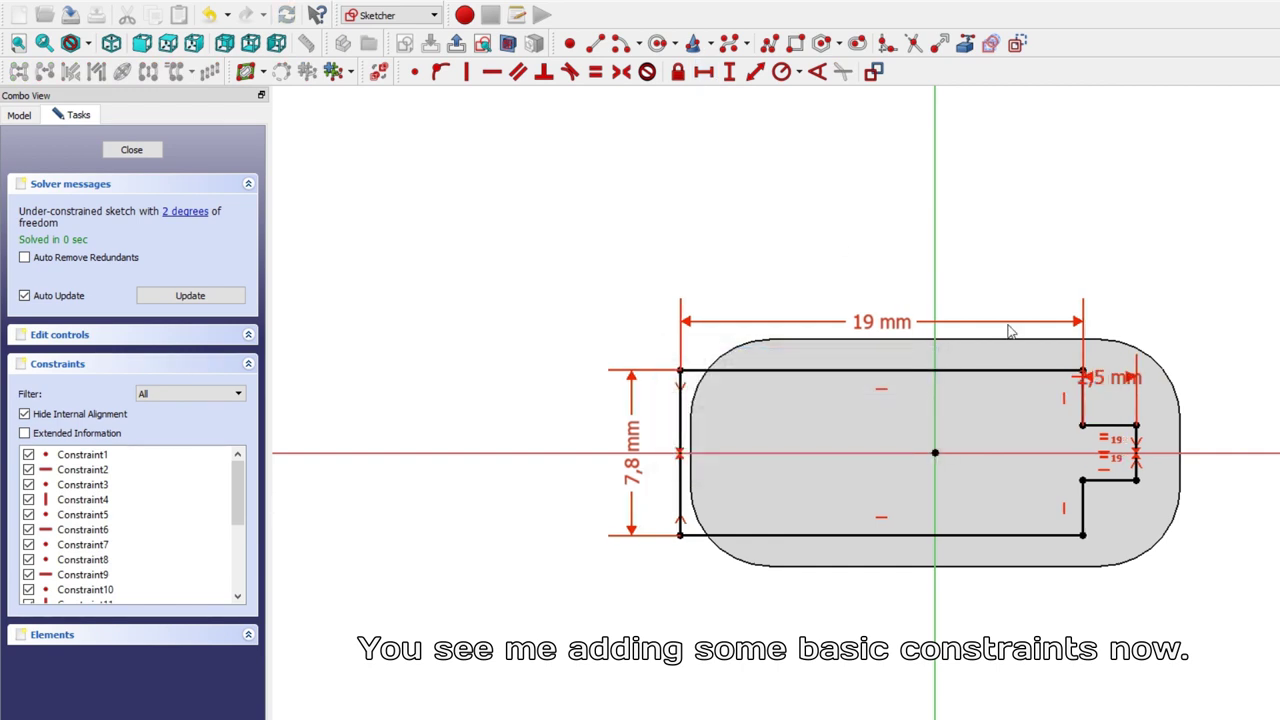
{"action": "left_click", "coordinate": [1123, 428]}
{"action": "left_click", "coordinate": [730, 74]}
{"action": "type", "text": "2,6"}
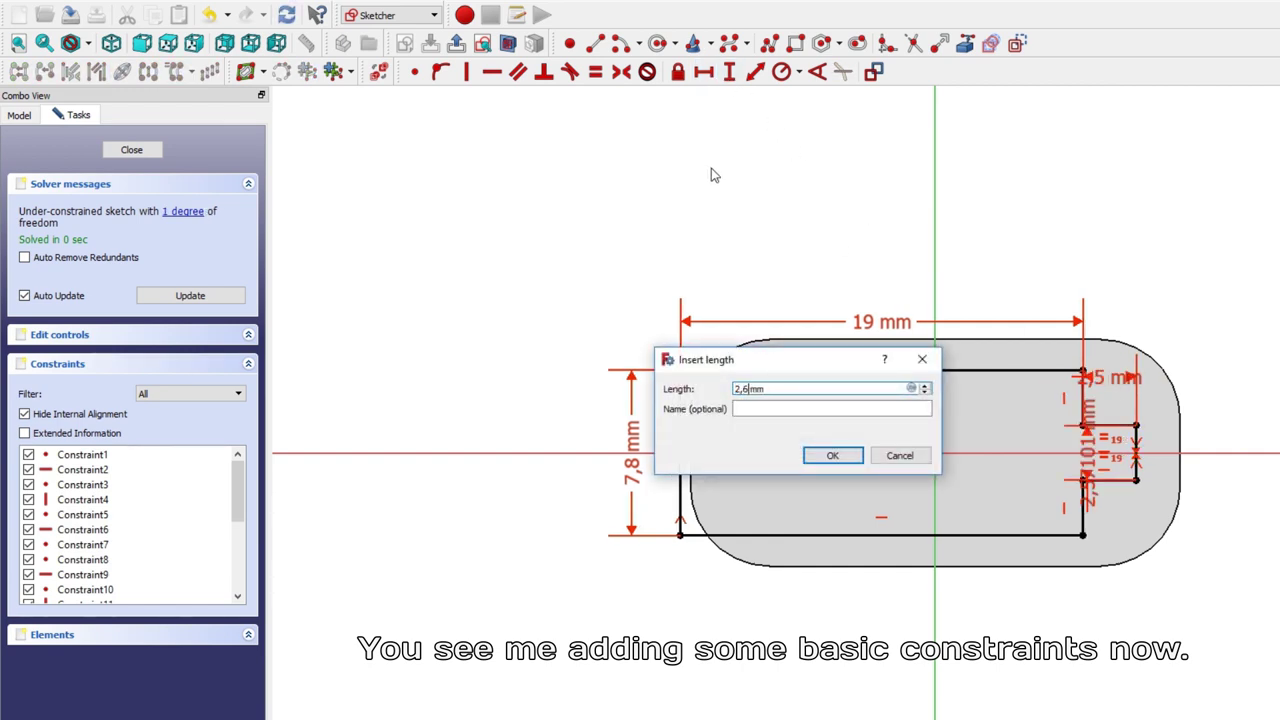
{"action": "key", "text": "Return"}
Step: Import the plate's right edge as external geometry and lock the notch corner onto it
{"action": "left_click_drag", "start_coordinate": [680, 370], "coordinate": [717, 378]}
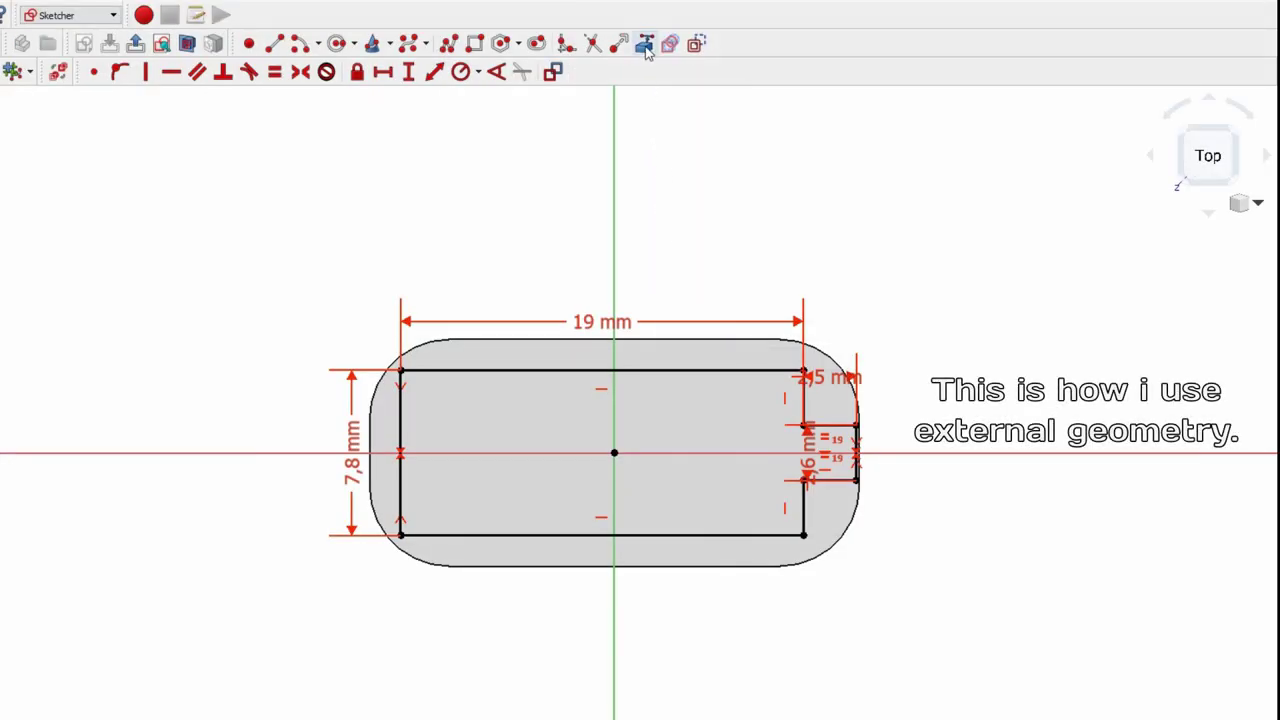
{"action": "left_click", "coordinate": [646, 50]}
{"action": "scroll", "coordinate": [853, 441], "scroll_direction": "up", "scroll_amount": 5}
{"action": "scroll", "coordinate": [853, 441], "scroll_direction": "up", "scroll_amount": 3}
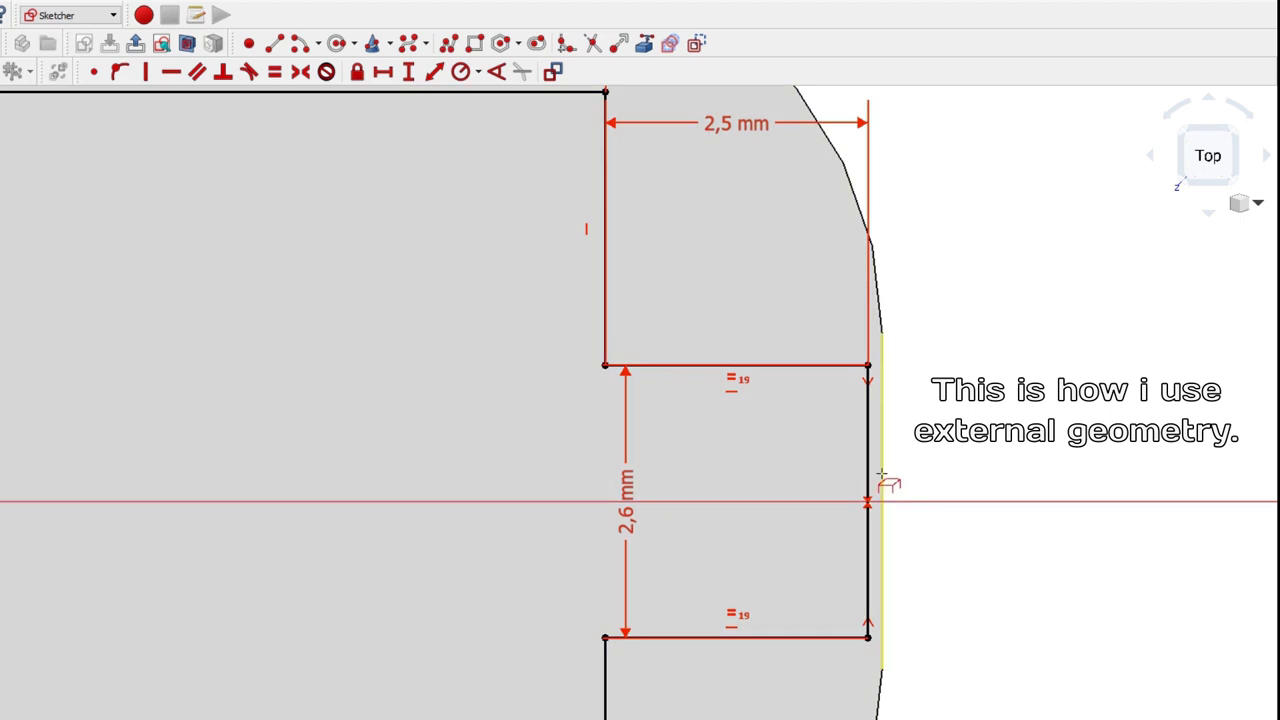
{"action": "left_click", "coordinate": [881, 475]}
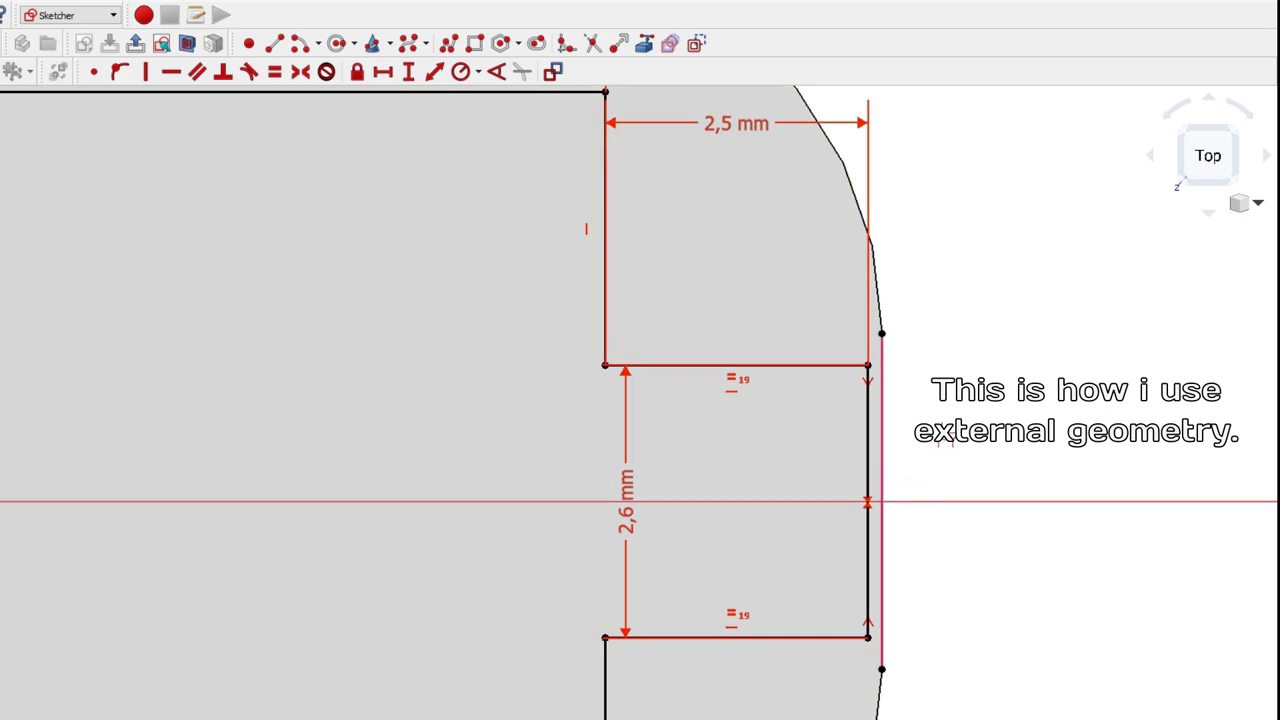
{"action": "left_click", "coordinate": [875, 372]}
{"action": "left_click", "coordinate": [119, 71]}
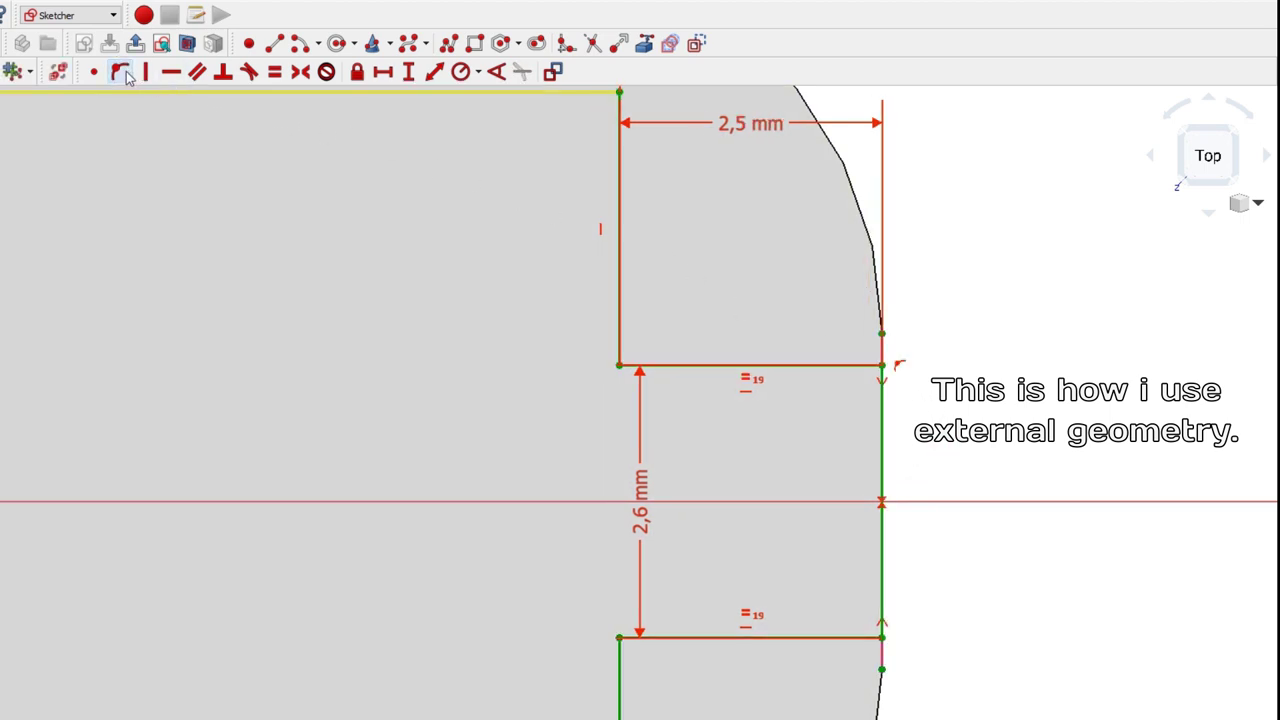
{"action": "scroll", "coordinate": [548, 380], "scroll_direction": "down", "scroll_amount": 3}
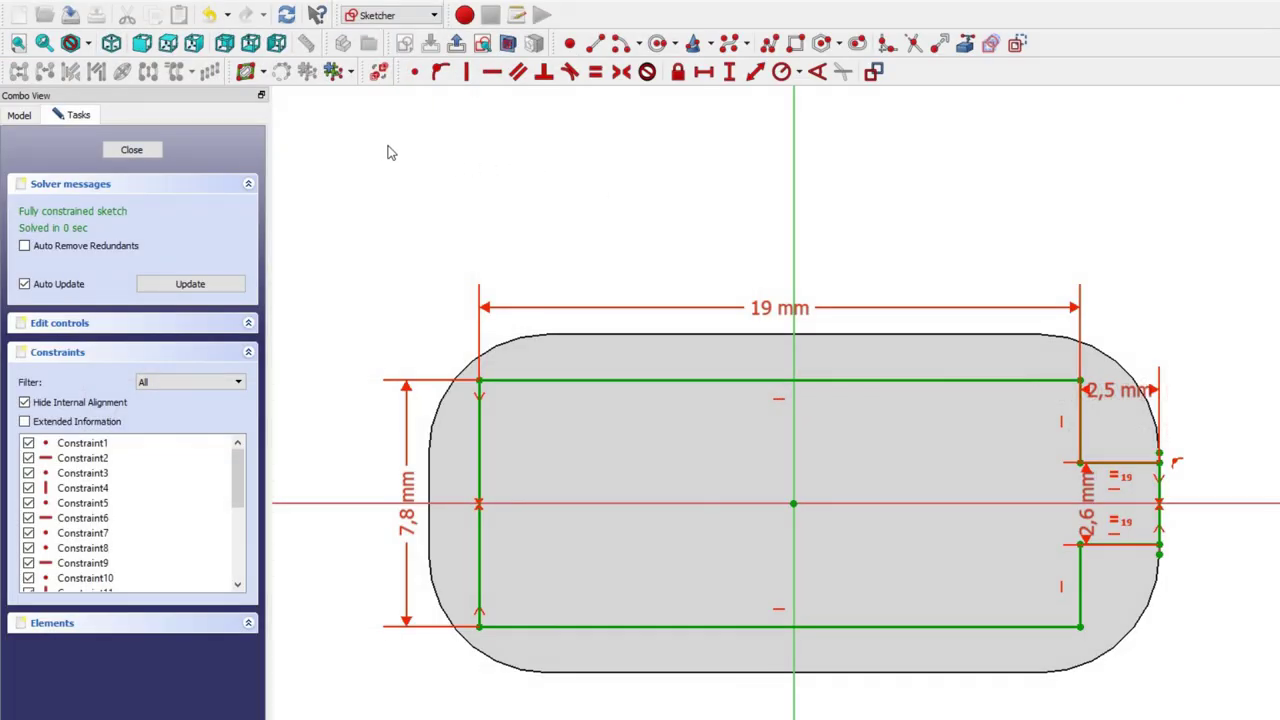
Step: Pad the outline into a tall block and round its vertical edges with a 1 mm fillet
{"action": "left_click", "coordinate": [131, 150]}
{"action": "left_click", "coordinate": [80, 211]}
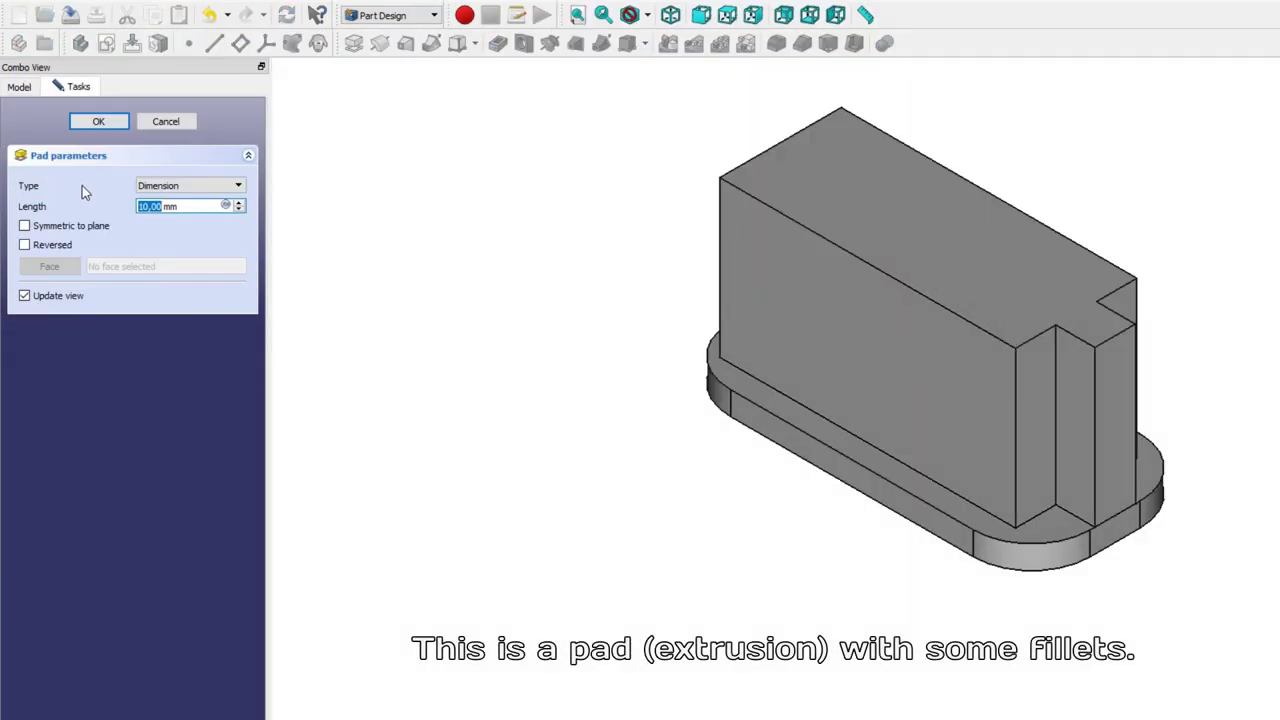
{"action": "left_click", "coordinate": [101, 122]}
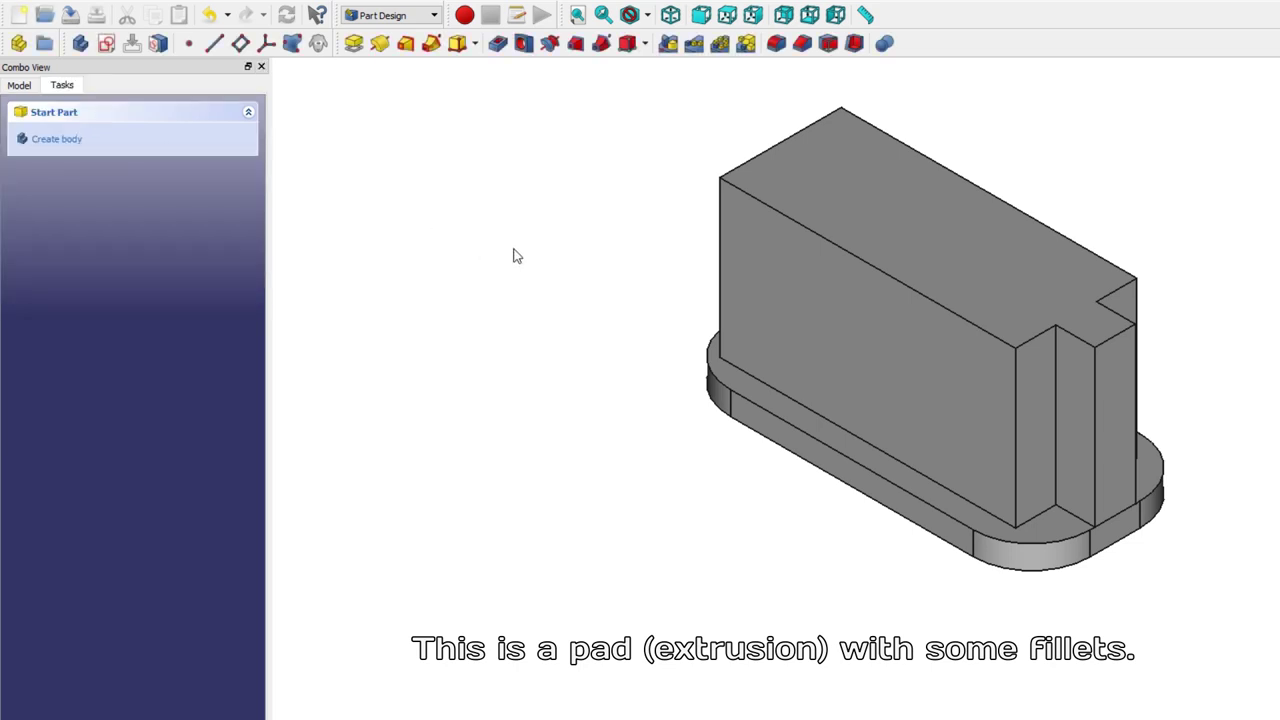
{"action": "left_click", "coordinate": [720, 260]}
{"action": "middle_click_drag", "start_coordinate": [1022, 374], "coordinate": [755, 325]}
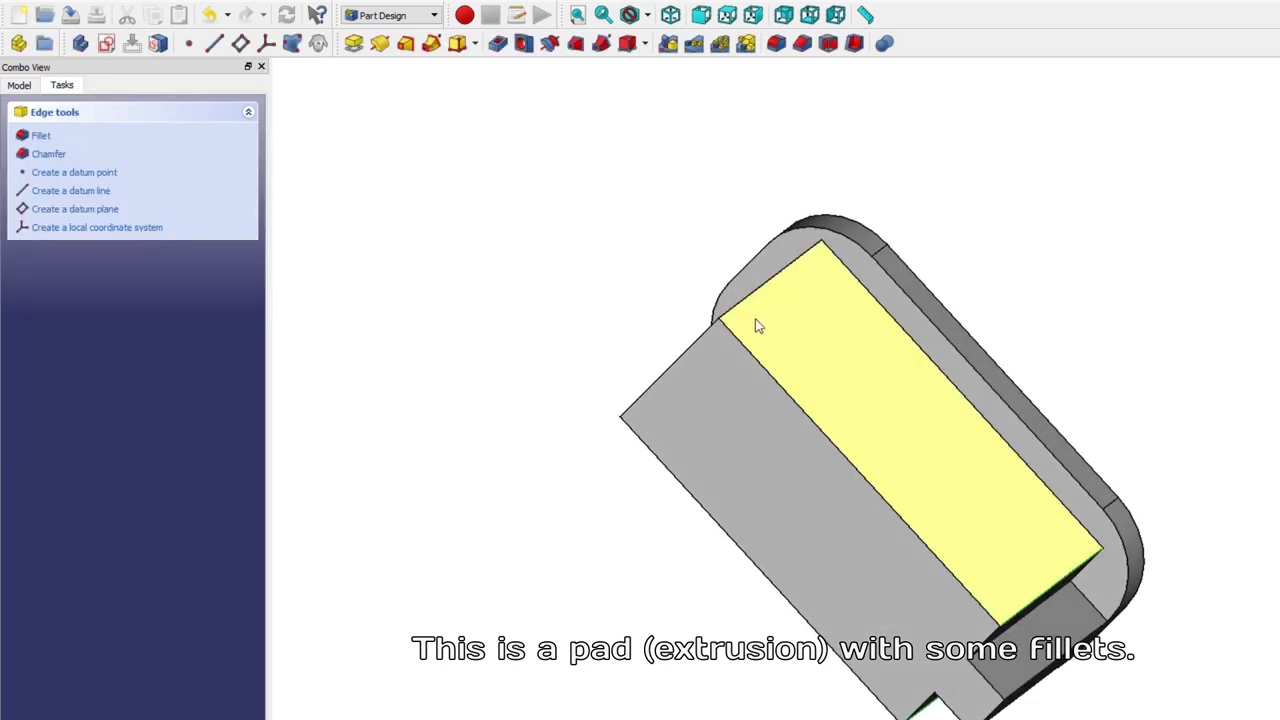
{"action": "left_click", "coordinate": [40, 135]}
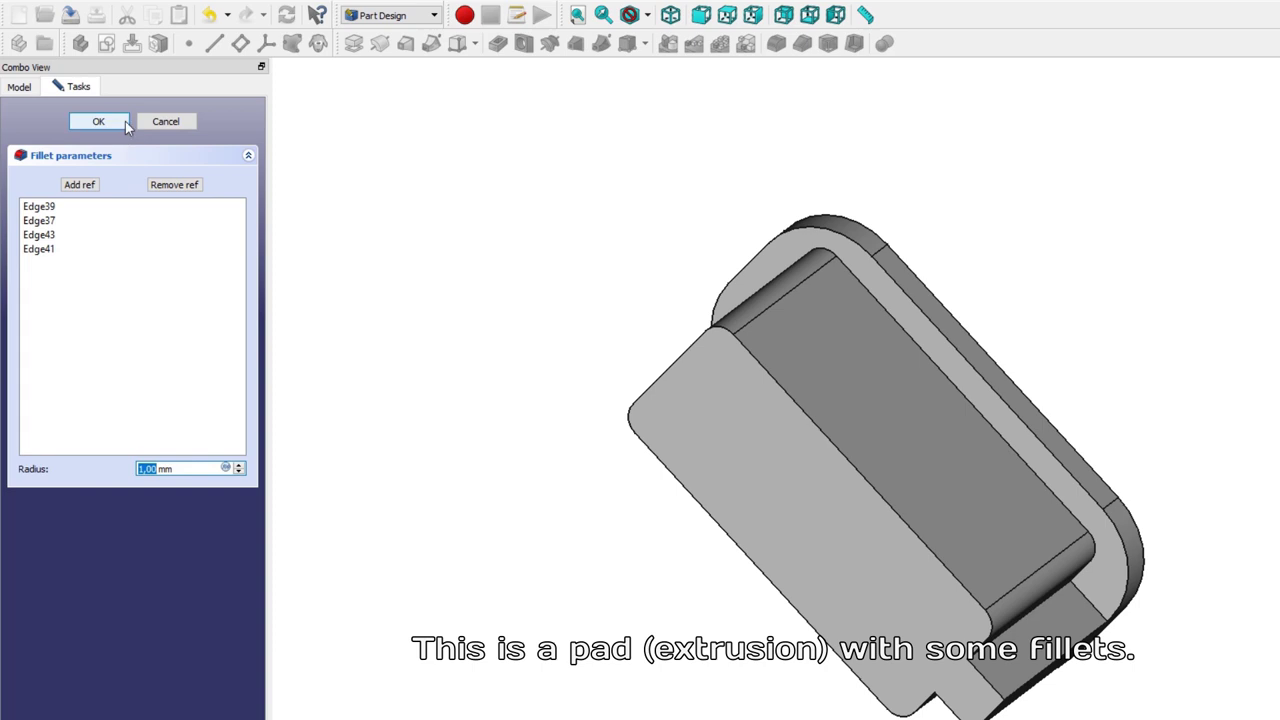
{"action": "left_click", "coordinate": [125, 121]}
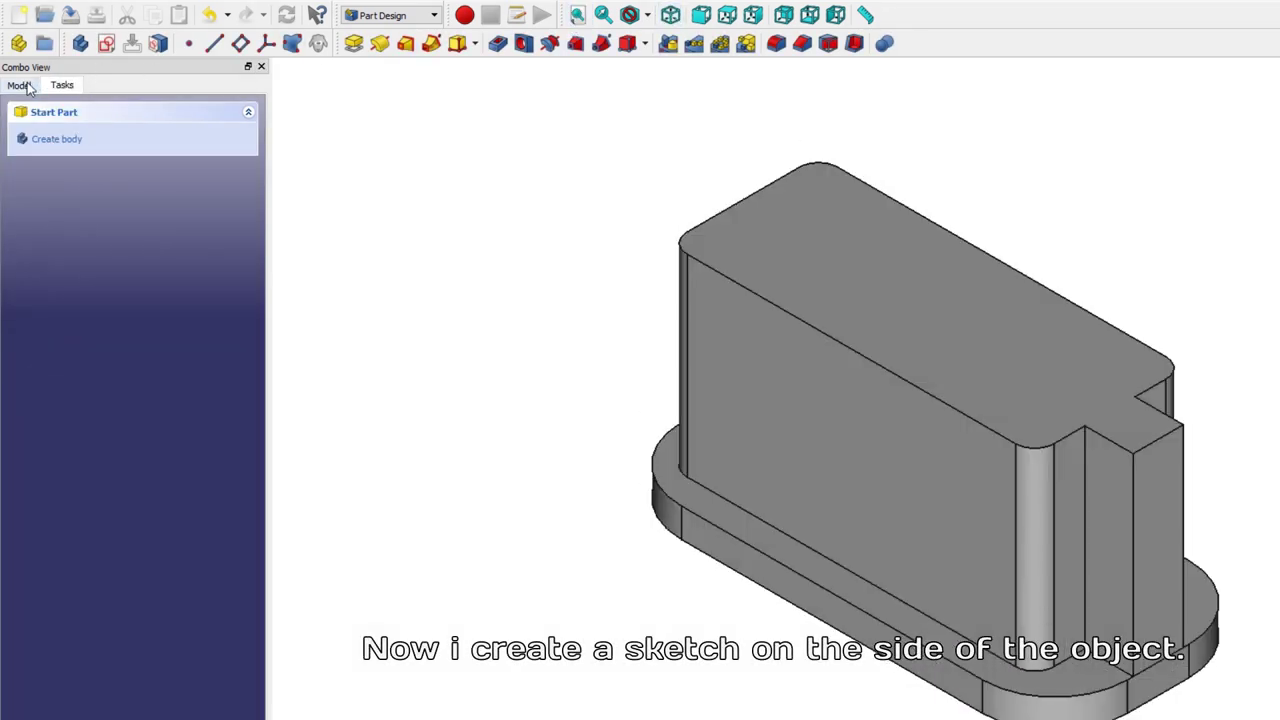
Step: Start a new sketch on the block's large side face
{"action": "left_click", "coordinate": [20, 86]}
{"action": "left_click", "coordinate": [736, 437]}
{"action": "left_click", "coordinate": [68, 86]}
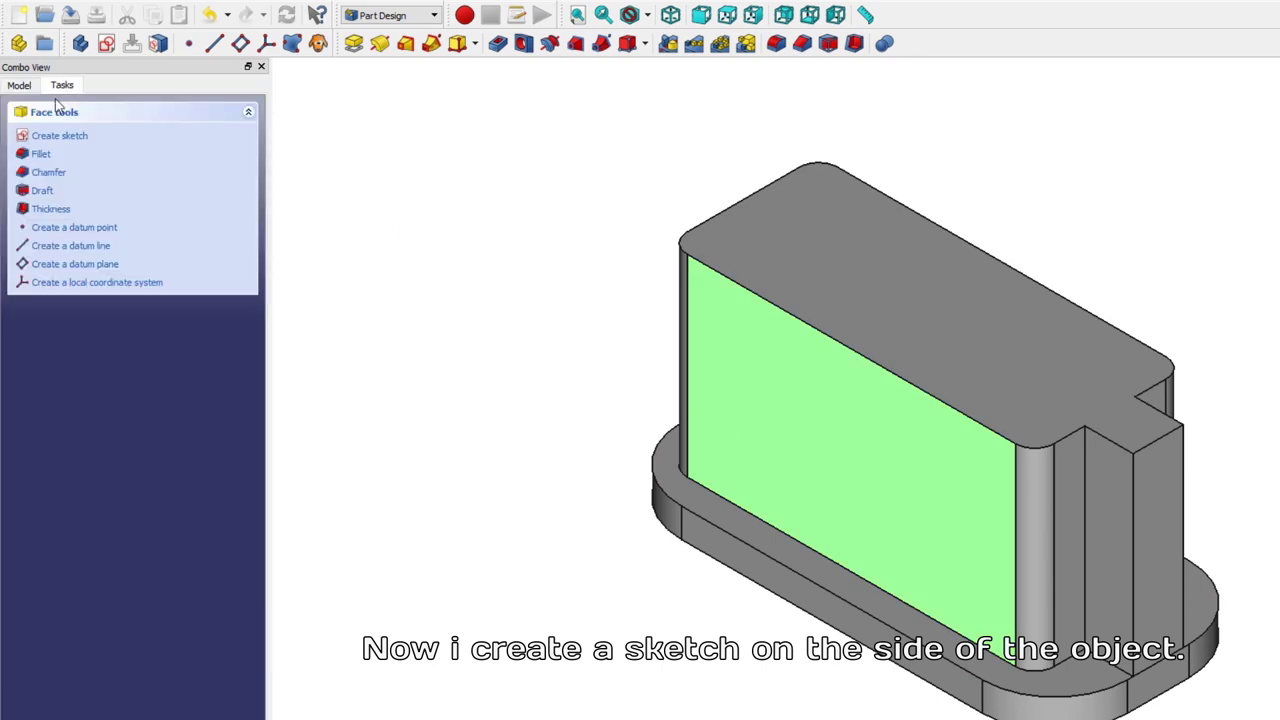
{"action": "left_click", "coordinate": [46, 132]}
Step: Draw a 2,25 mm radius circle centred 3,8 mm horizontally and 8 mm vertically from the origin
{"action": "left_click", "coordinate": [657, 43]}
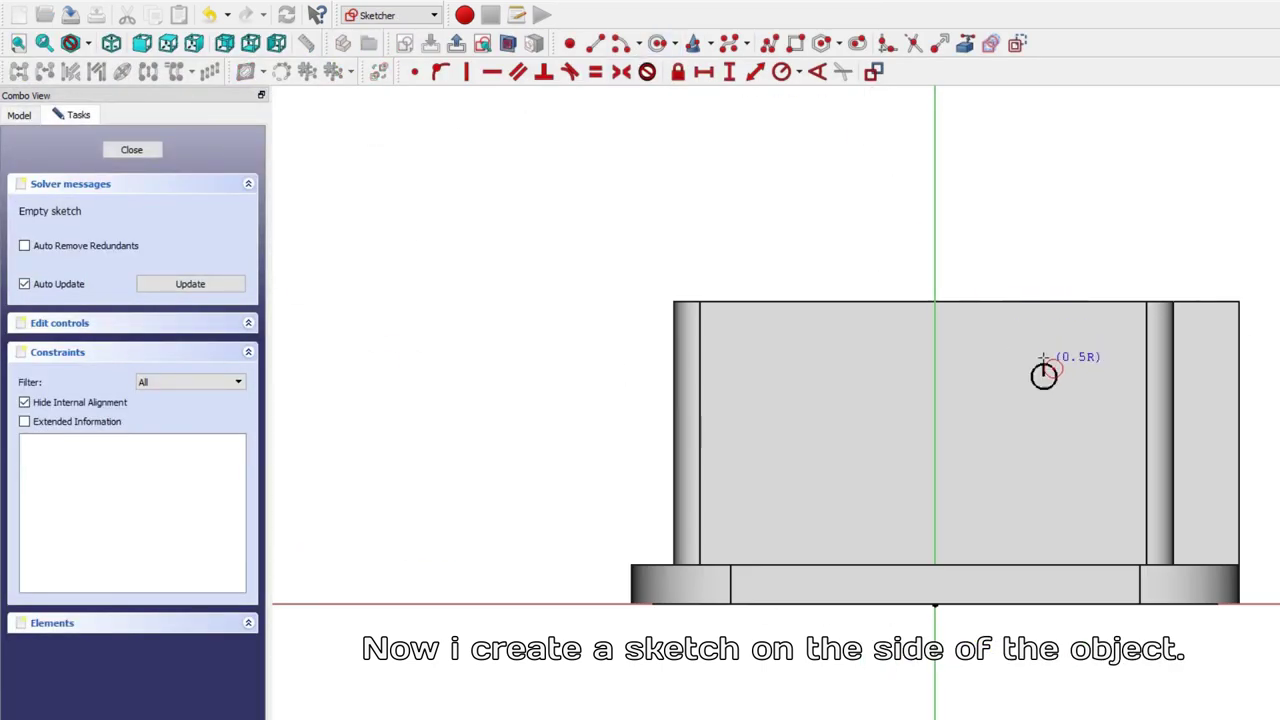
{"action": "left_click", "coordinate": [1043, 376]}
{"action": "left_click", "coordinate": [1061, 356]}
{"action": "left_click", "coordinate": [1061, 356]}
{"action": "left_click", "coordinate": [781, 71]}
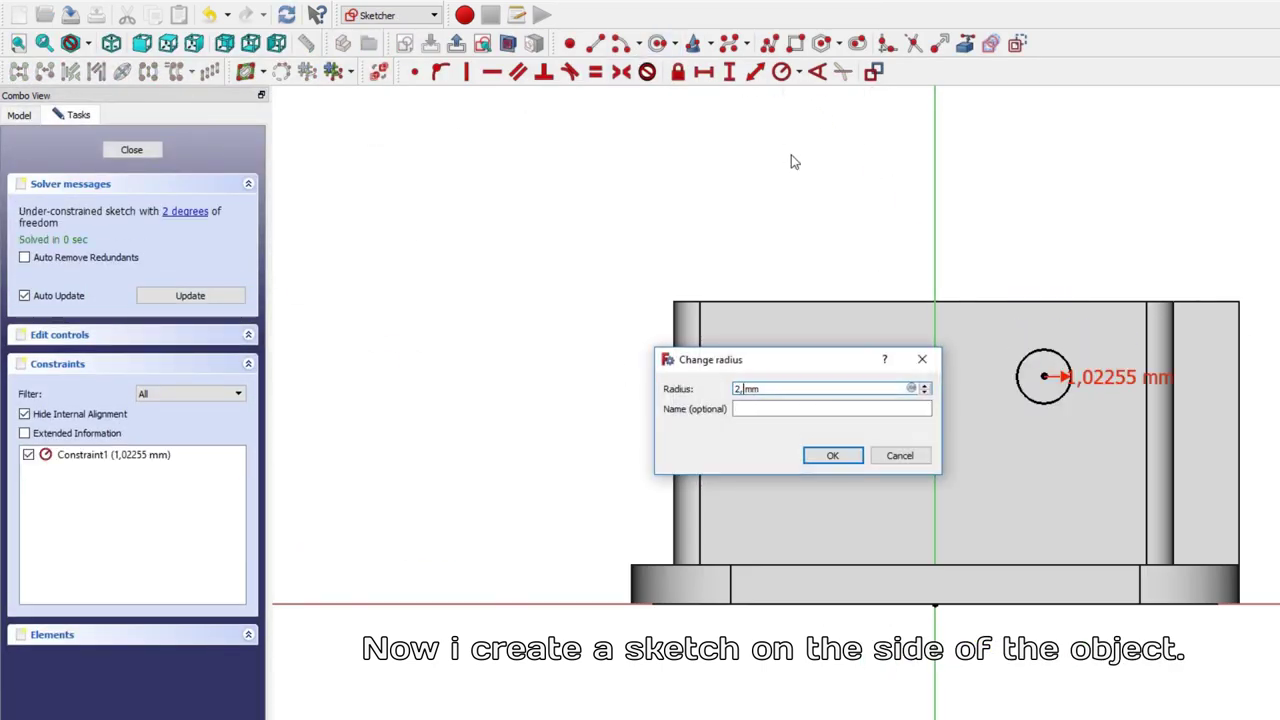
{"action": "key", "text": "Return"}
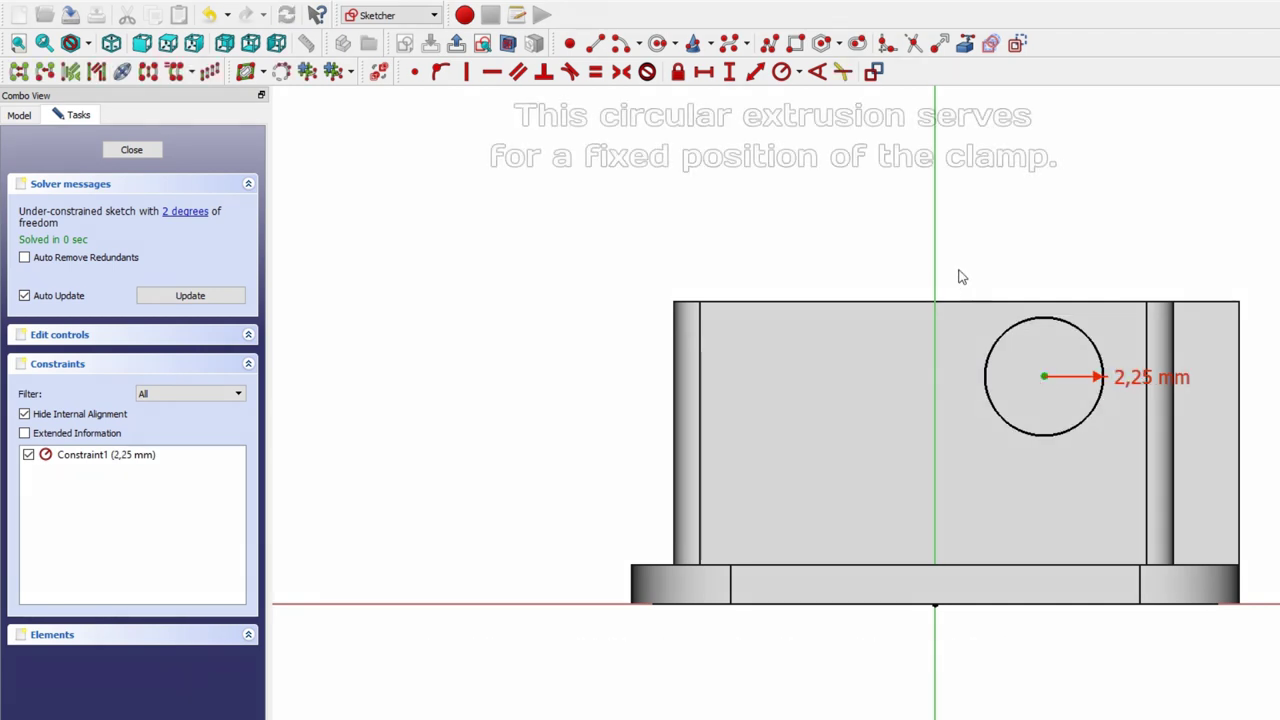
{"action": "key", "text": "shift+h"}
{"action": "type", "text": "3,8"}
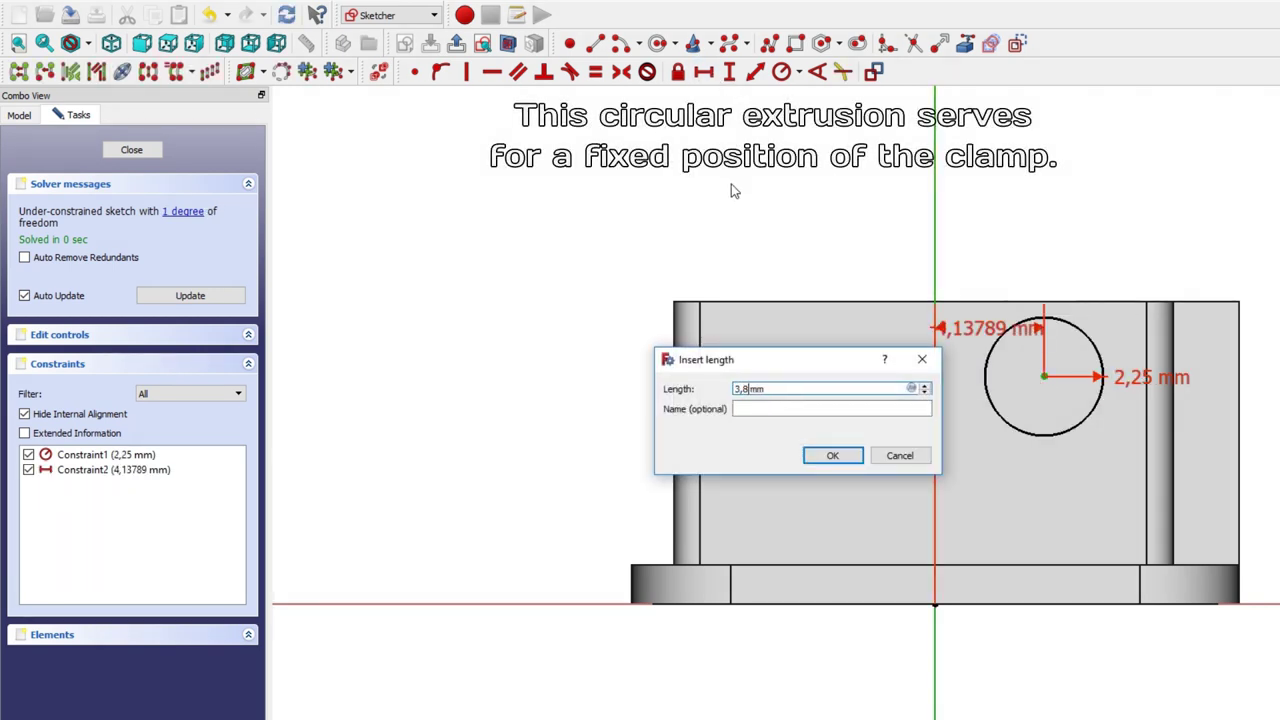
{"action": "key", "text": "Return"}
{"action": "key", "text": "shift+v"}
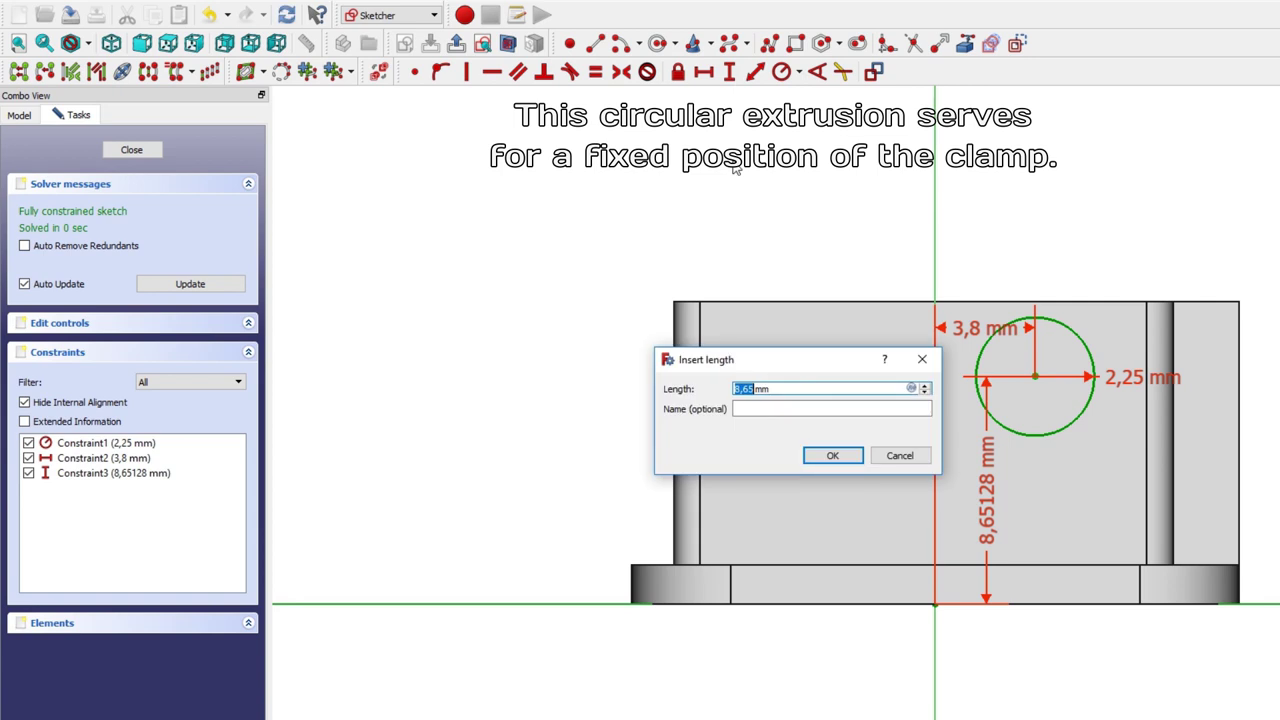
{"action": "type", "text": "8"}
{"action": "key", "text": "Return"}
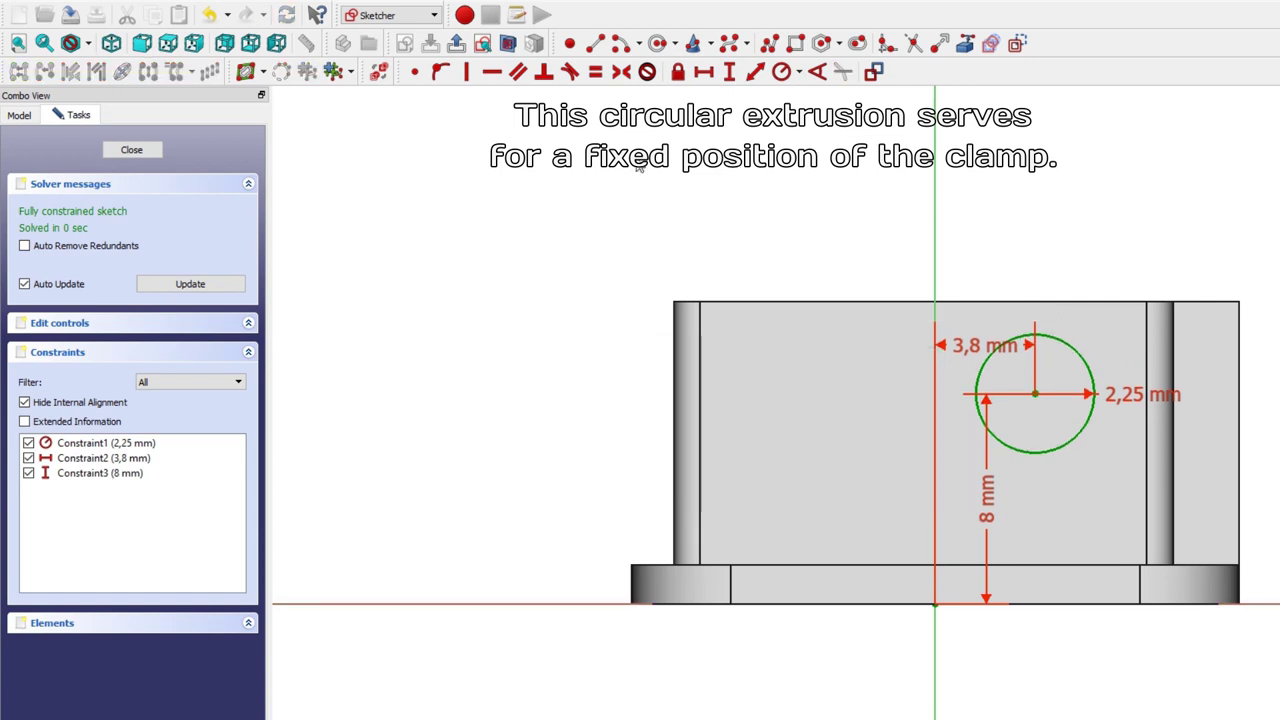
Step: Pad the circle 8 mm into a cylindrical boss
{"action": "left_click", "coordinate": [150, 151]}
{"action": "left_click", "coordinate": [40, 160]}
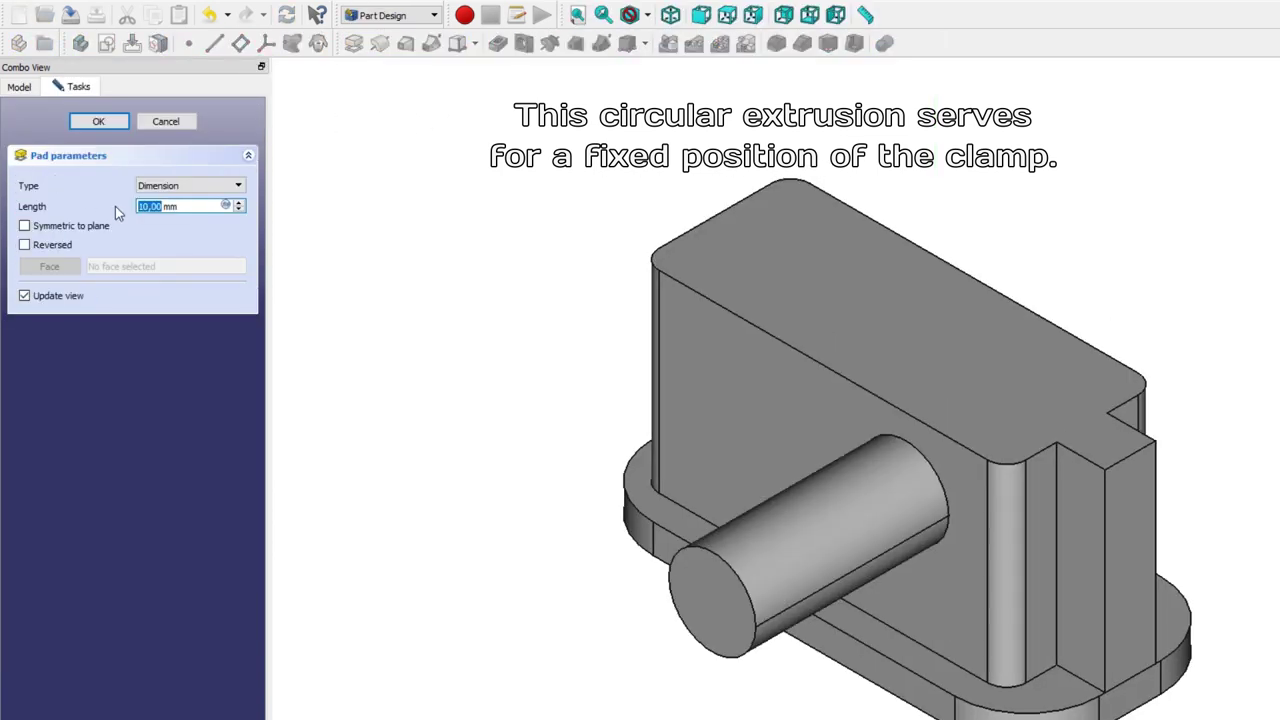
{"action": "type", "text": "8"}
{"action": "left_click", "coordinate": [97, 121]}
Step: Start a new sketch on the body's YZ_Plane, then hide the origin planes and axes
{"action": "left_click", "coordinate": [19, 85]}
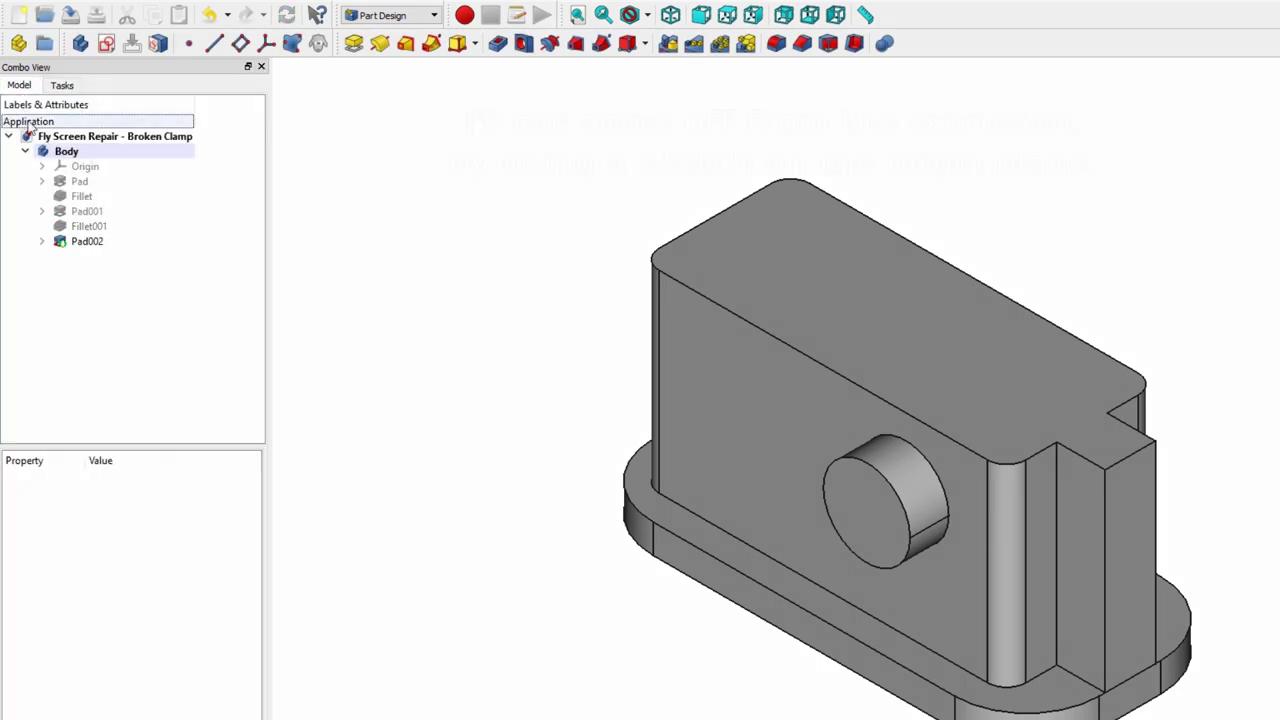
{"action": "left_click", "coordinate": [100, 166]}
{"action": "key", "text": "space"}
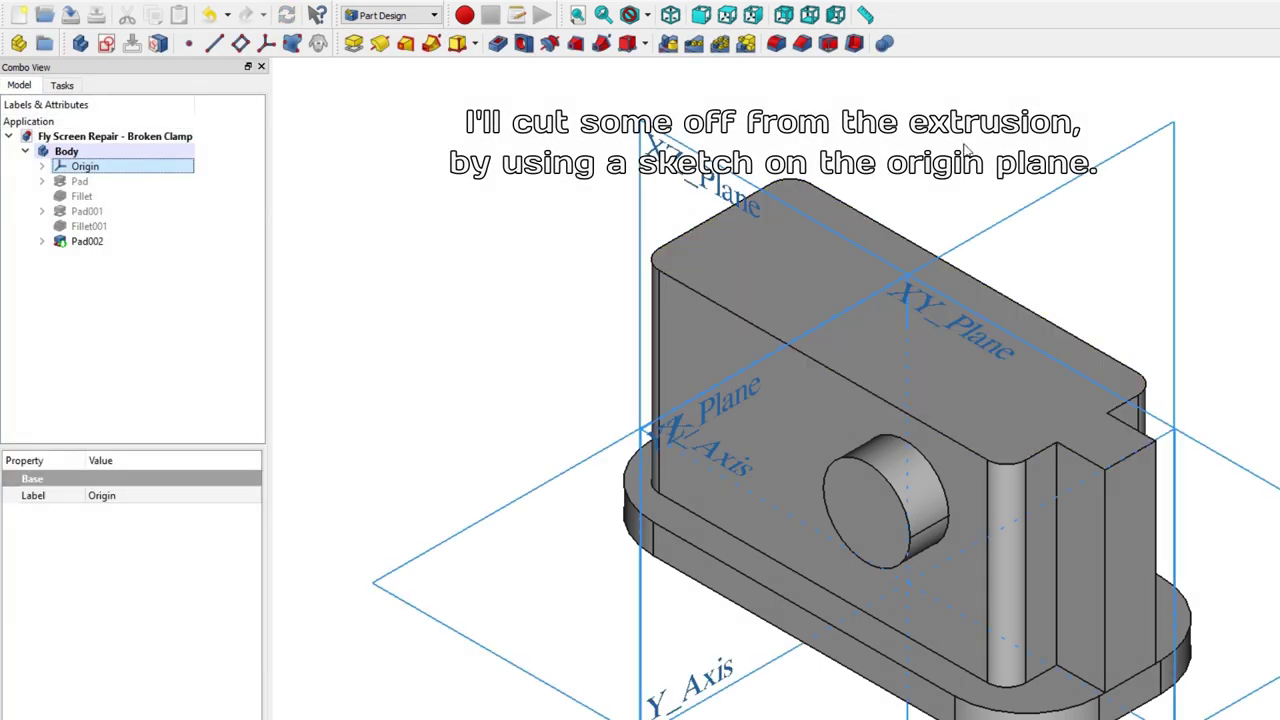
{"action": "middle_click_drag", "start_coordinate": [760, 330], "coordinate": [774, 478]}
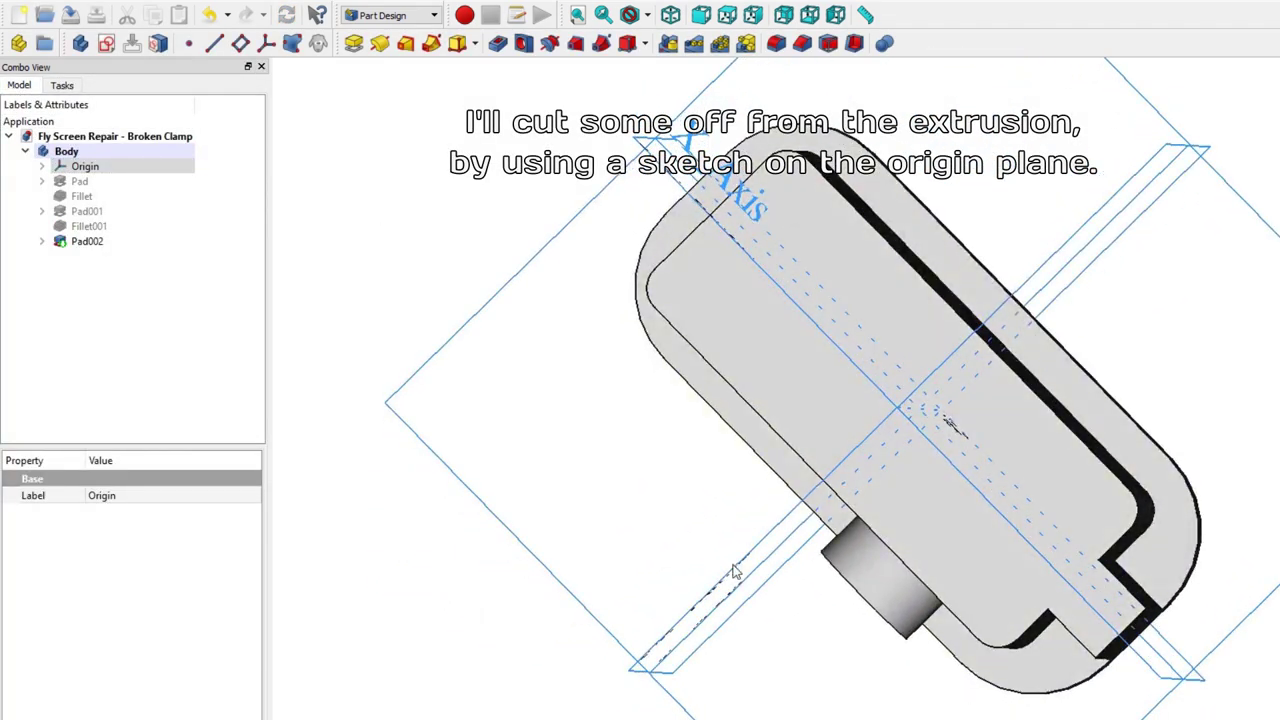
{"action": "left_click", "coordinate": [736, 572]}
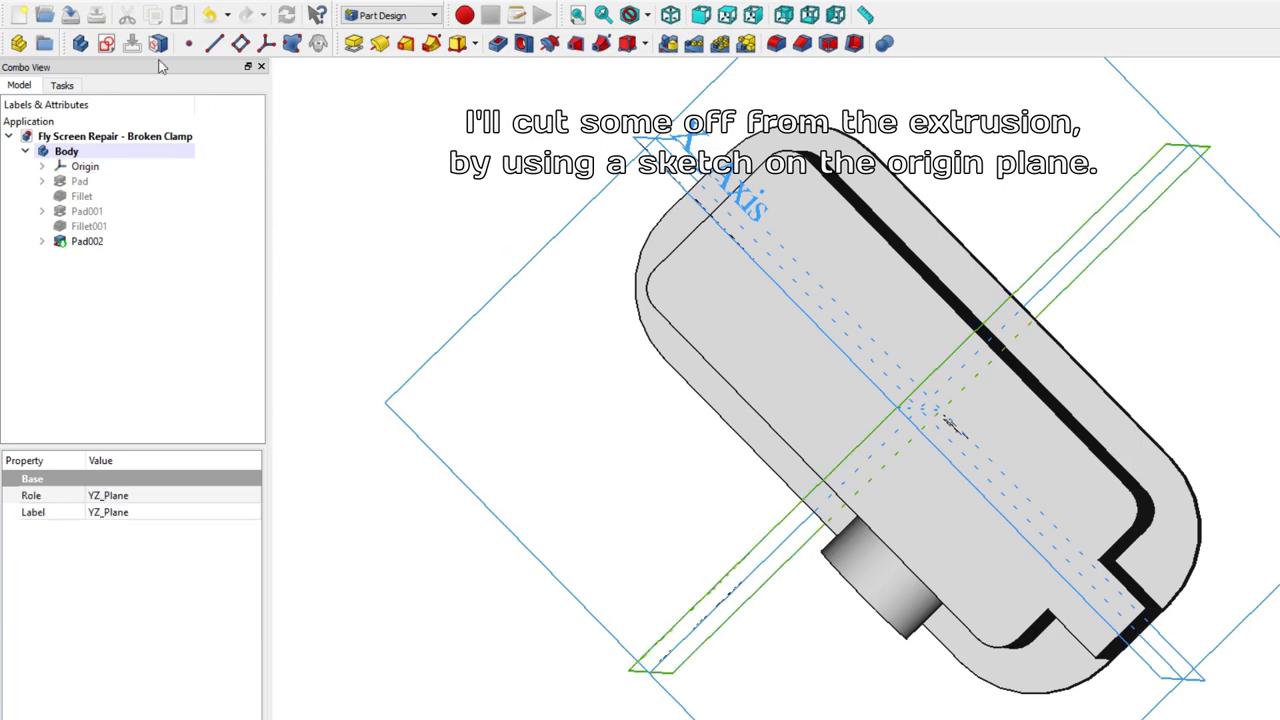
{"action": "left_click", "coordinate": [106, 45]}
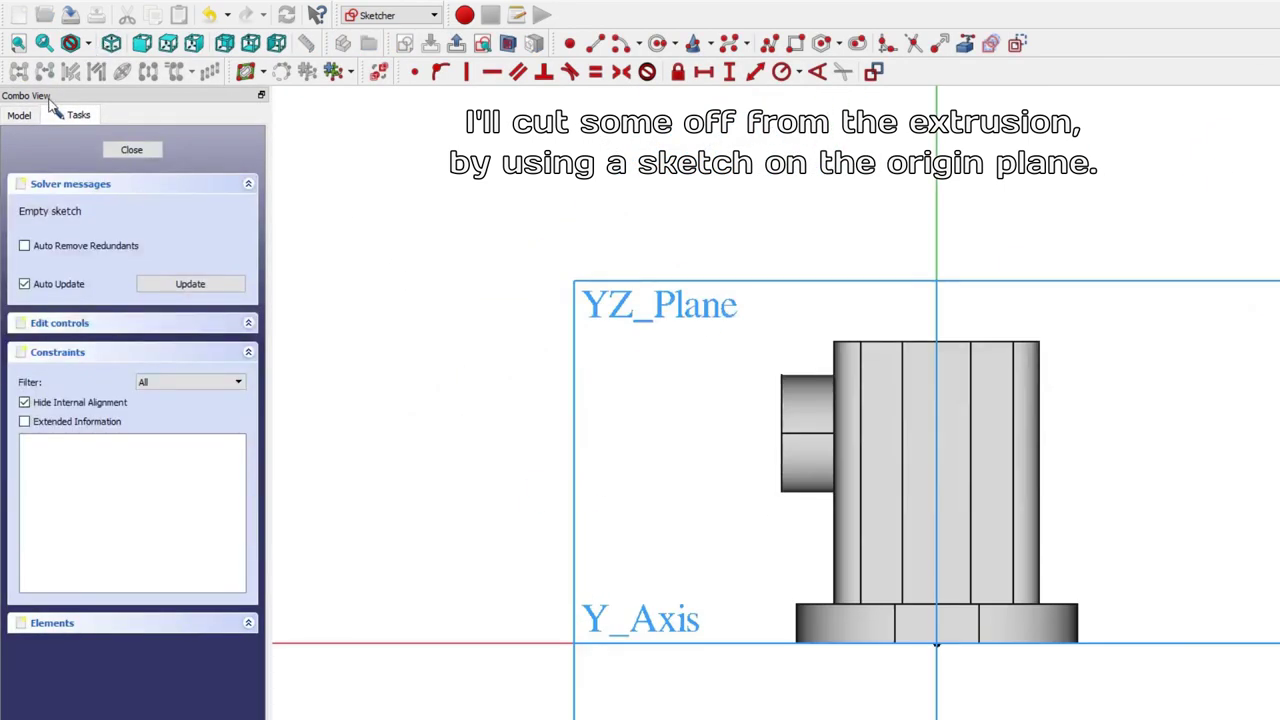
{"action": "left_click", "coordinate": [28, 115]}
{"action": "left_click", "coordinate": [85, 197]}
{"action": "key", "text": "space"}
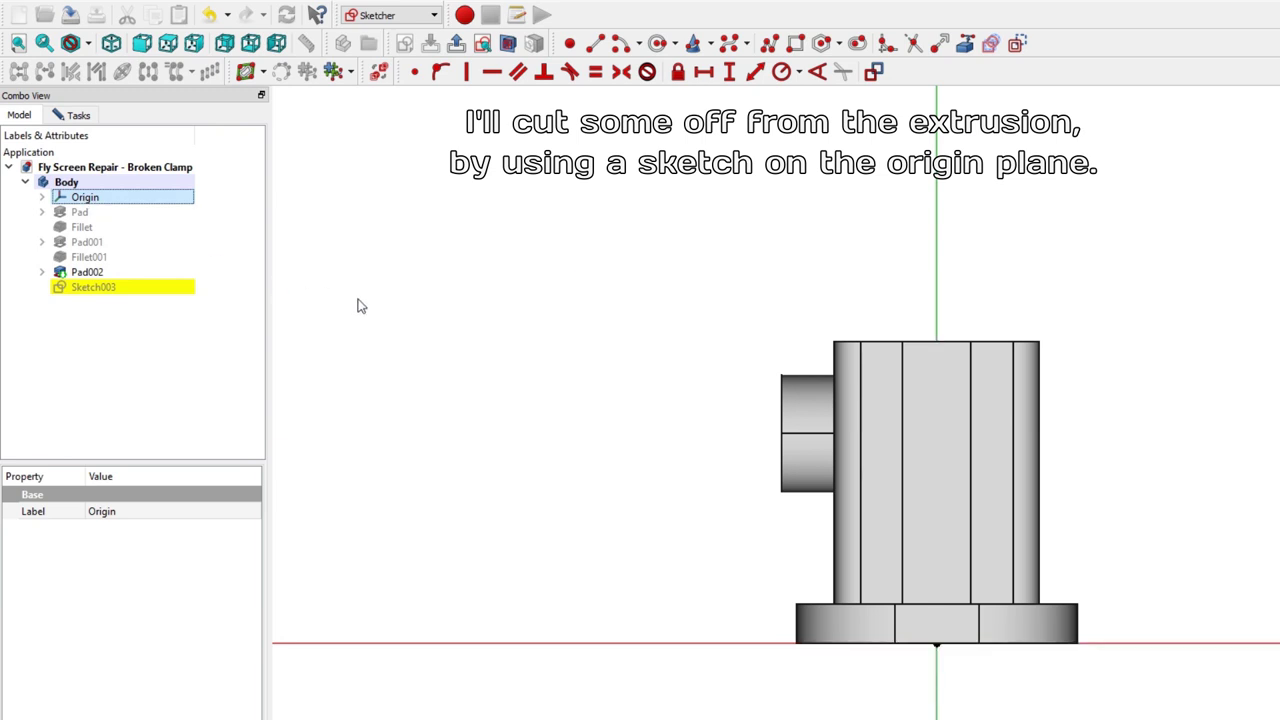
{"action": "left_click", "coordinate": [589, 247]}
Step: Draw a closed right triangle with a vertical side and horizontal top using Polyline
{"action": "left_click", "coordinate": [771, 45]}
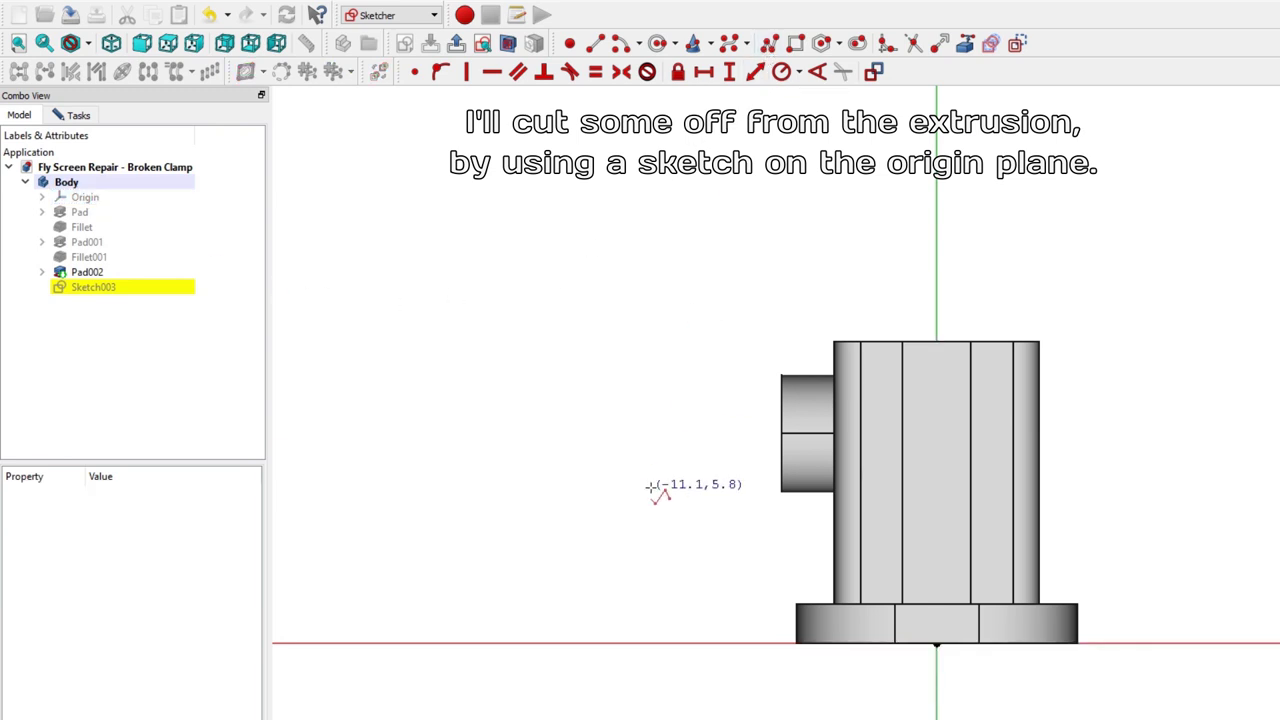
{"action": "scroll", "coordinate": [703, 432], "scroll_direction": "up", "scroll_amount": 2}
{"action": "left_click", "coordinate": [685, 457]}
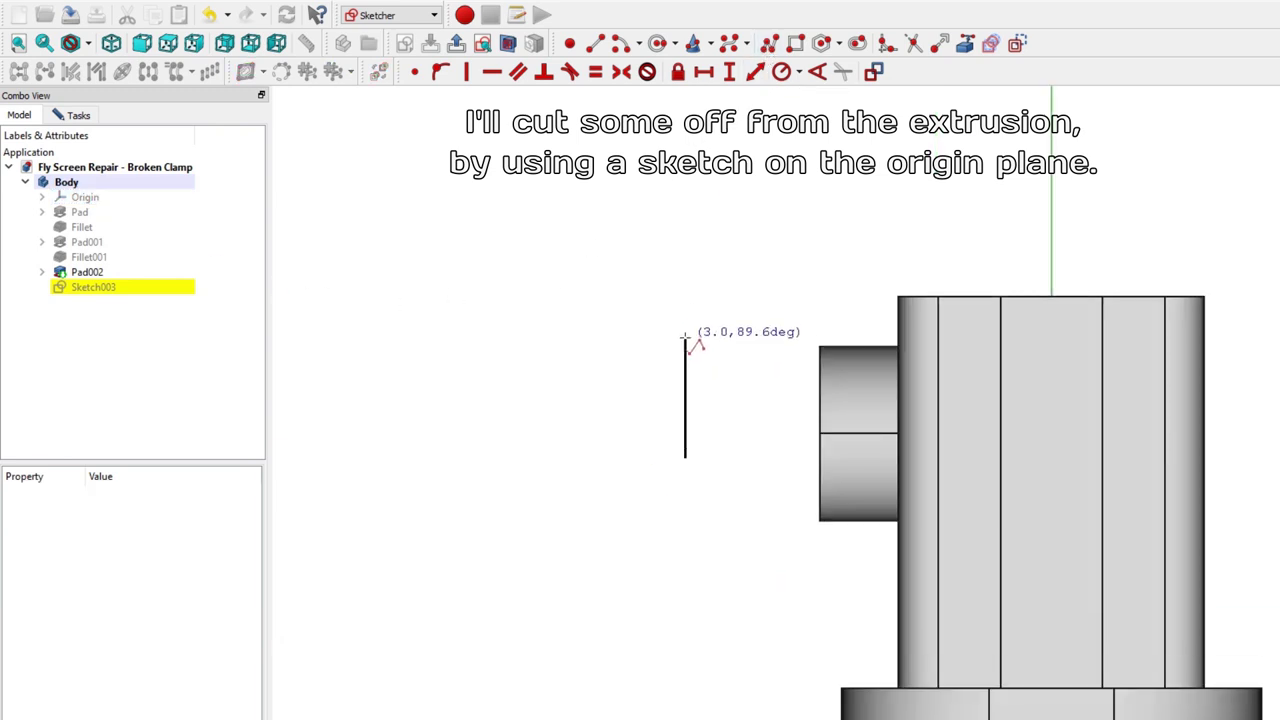
{"action": "left_click", "coordinate": [685, 340]}
{"action": "left_click", "coordinate": [745, 339]}
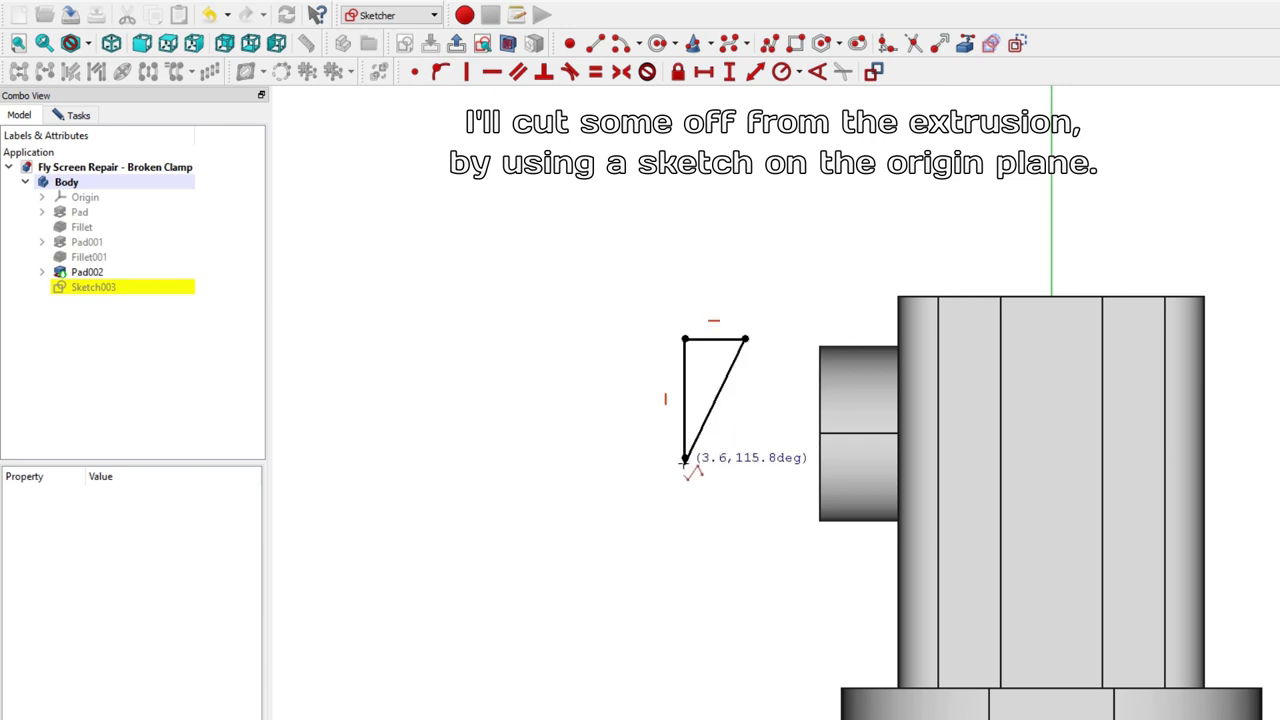
{"action": "left_click", "coordinate": [686, 459]}
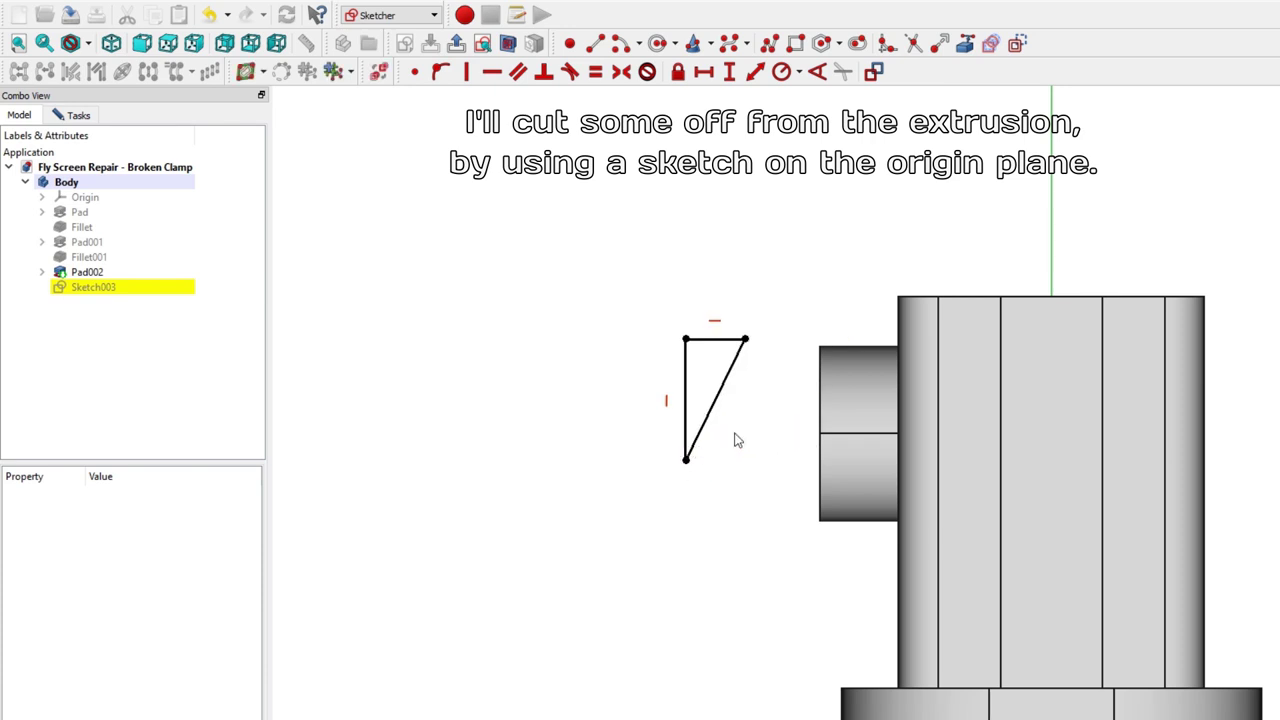
Step: Dimension the triangle's top edge 1,5 mm and its vertical edge 2,25 mm
{"action": "left_click", "coordinate": [705, 341]}
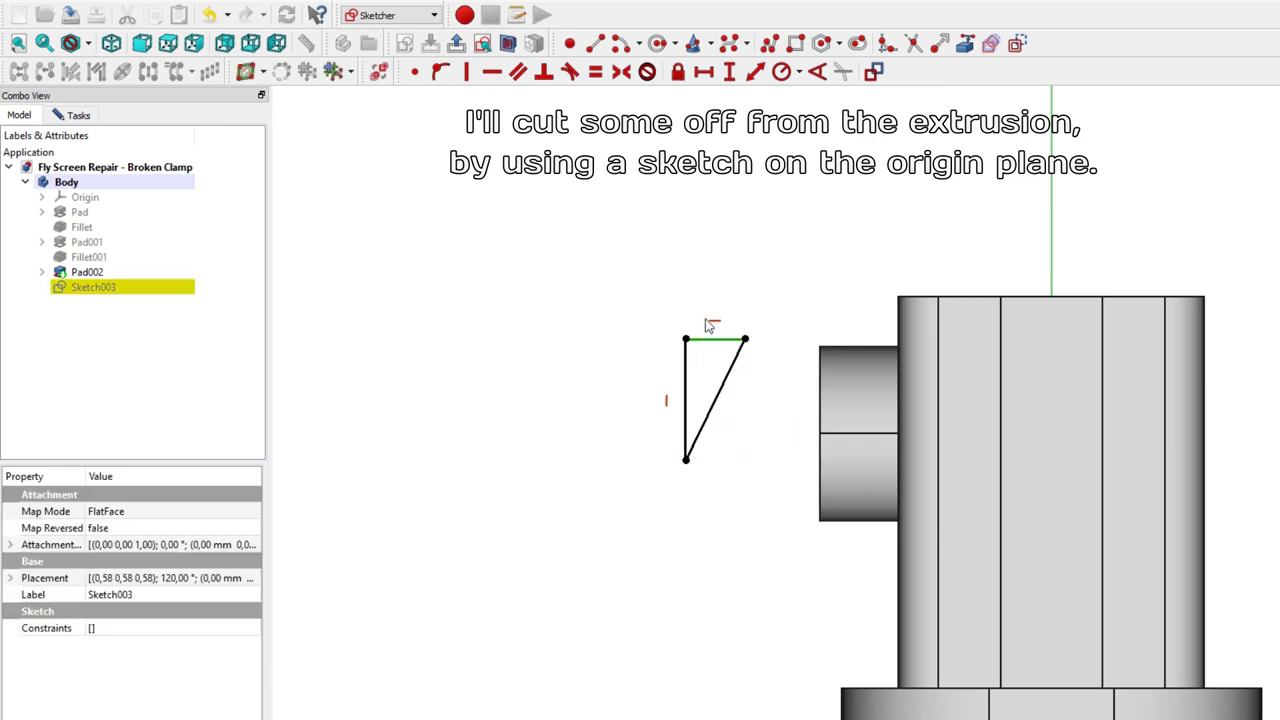
{"action": "left_click", "coordinate": [703, 72]}
{"action": "type", "text": "1,5"}
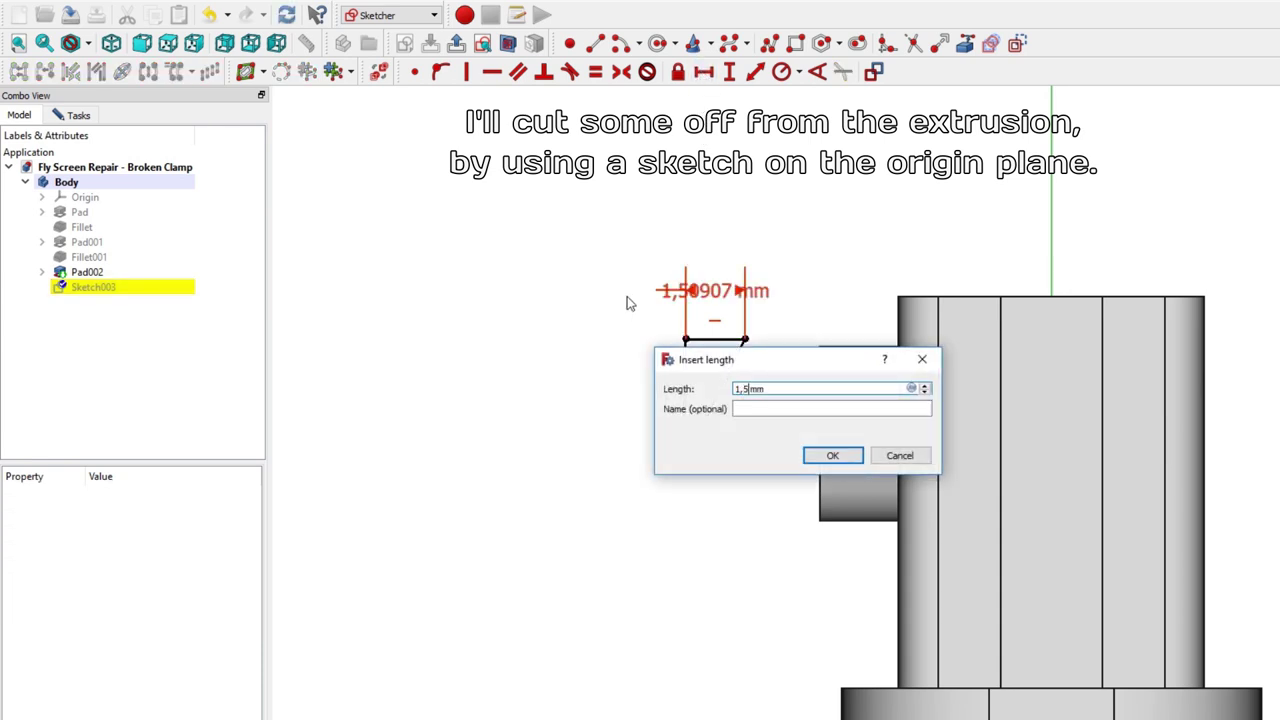
{"action": "key", "text": "Return"}
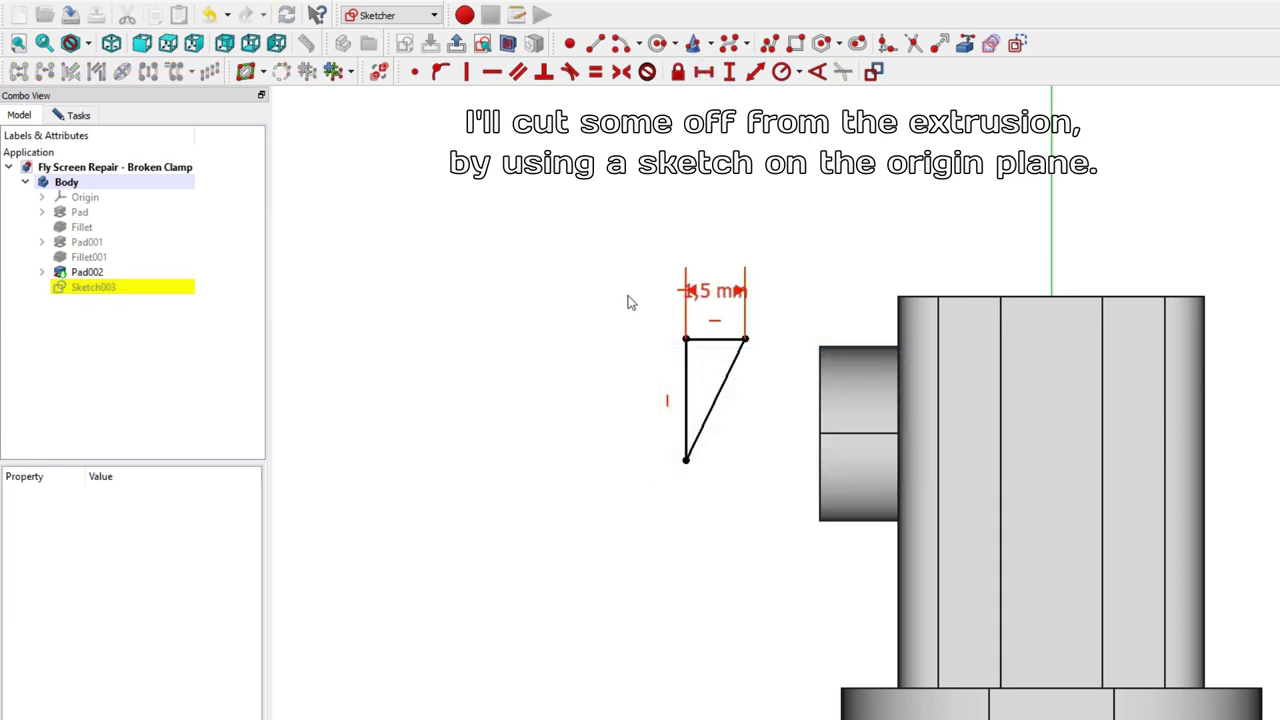
{"action": "left_click", "coordinate": [685, 362]}
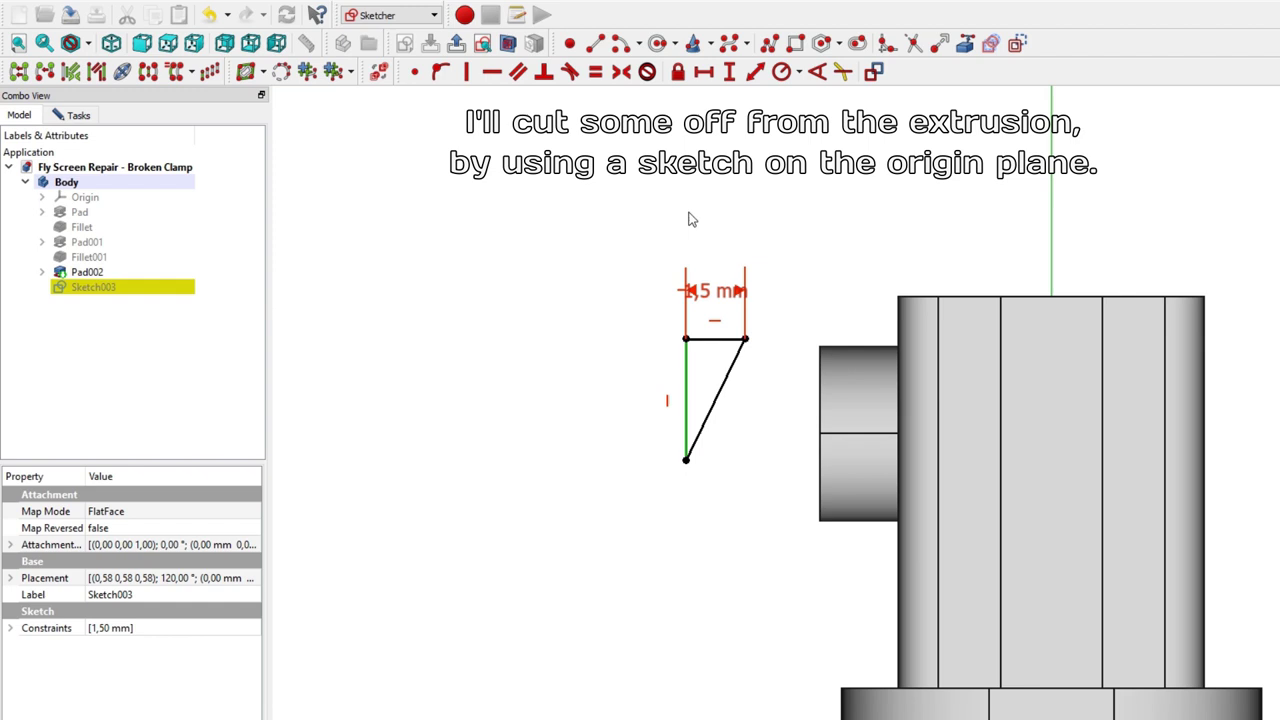
{"action": "left_click", "coordinate": [731, 74]}
{"action": "type", "text": "2,25"}
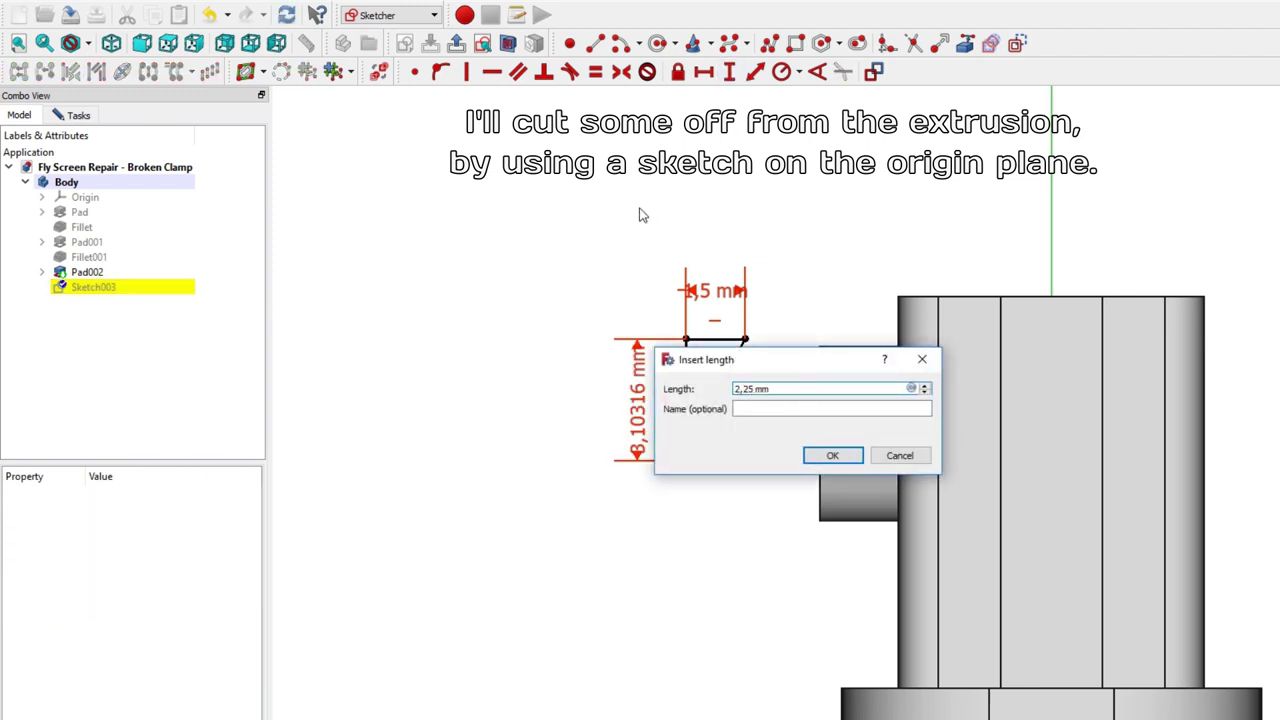
{"action": "key", "text": "Return"}
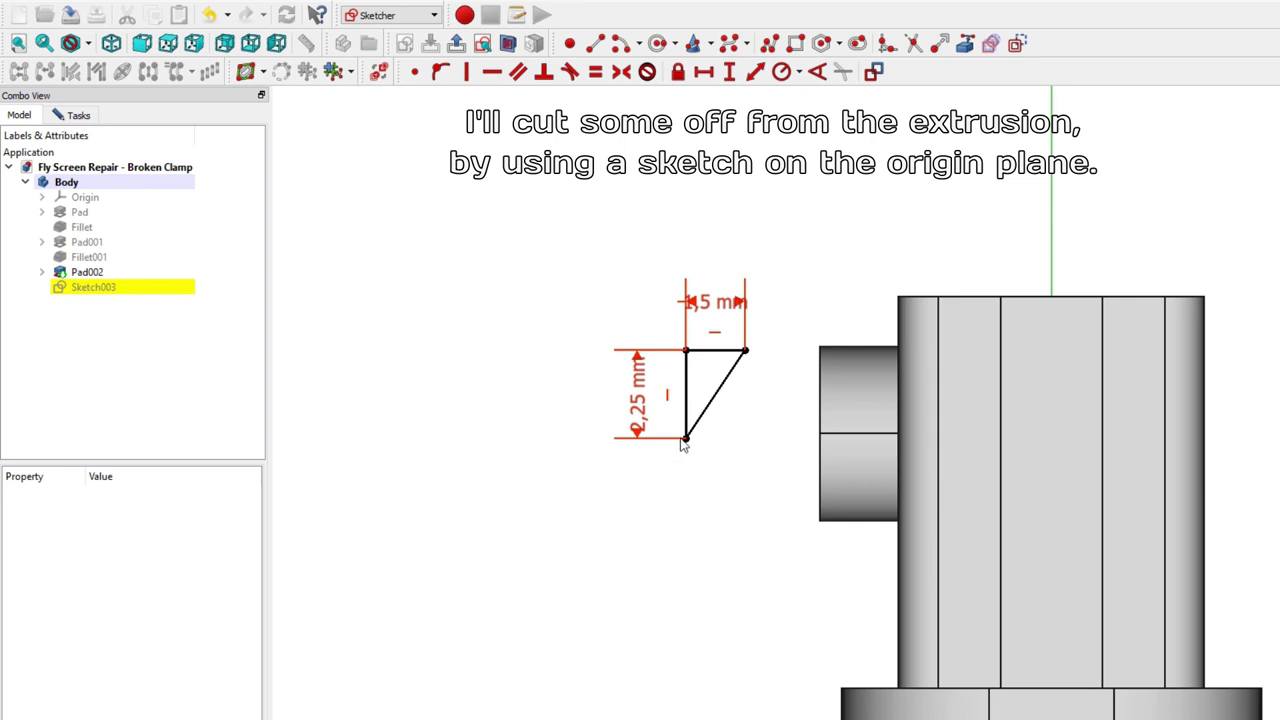
Step: Position the triangle 6 mm from the vertical axis and 10,25 mm vertically
{"action": "left_click_drag", "start_coordinate": [686, 445], "coordinate": [686, 404]}
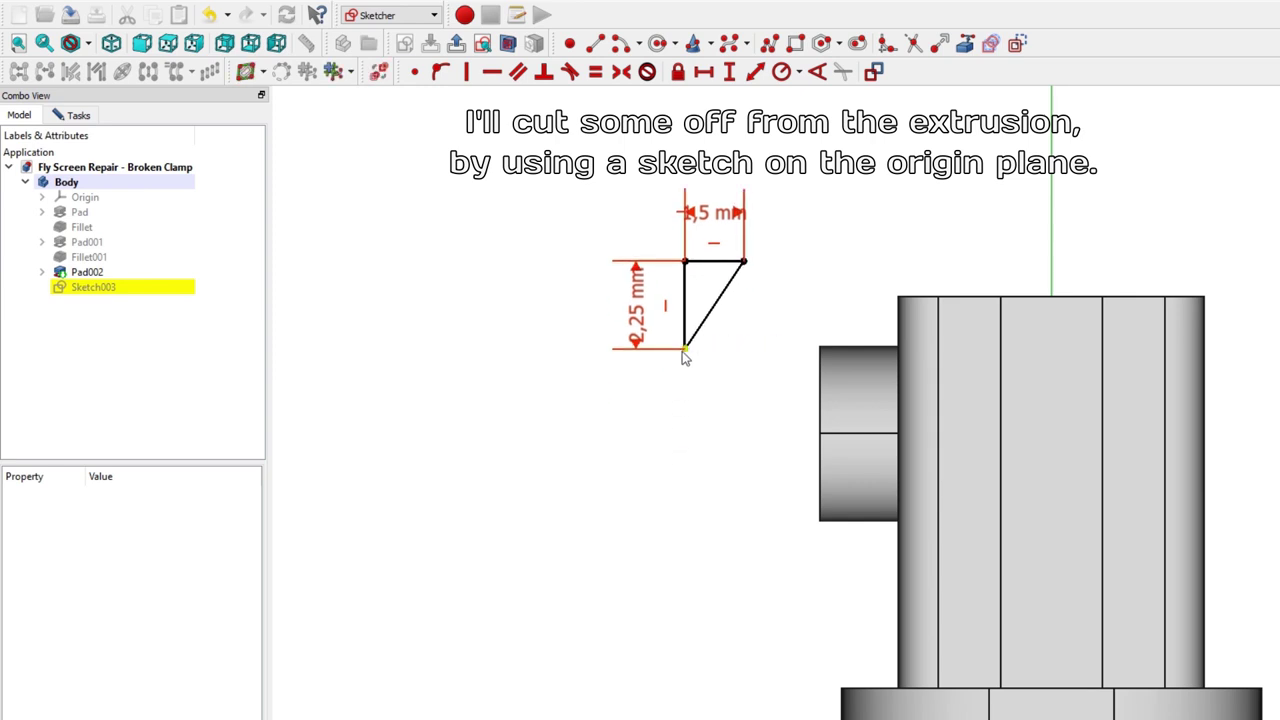
{"action": "left_click", "coordinate": [684, 351]}
{"action": "left_click", "coordinate": [1050, 270]}
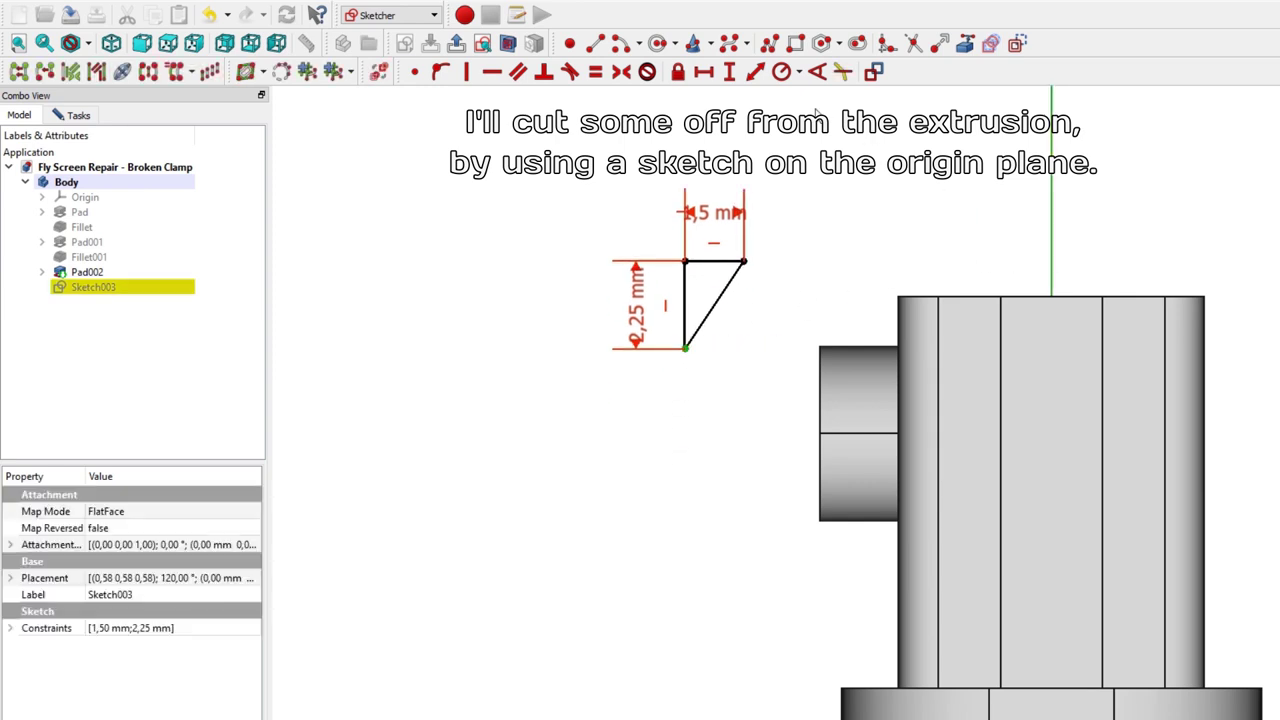
{"action": "left_click", "coordinate": [704, 71]}
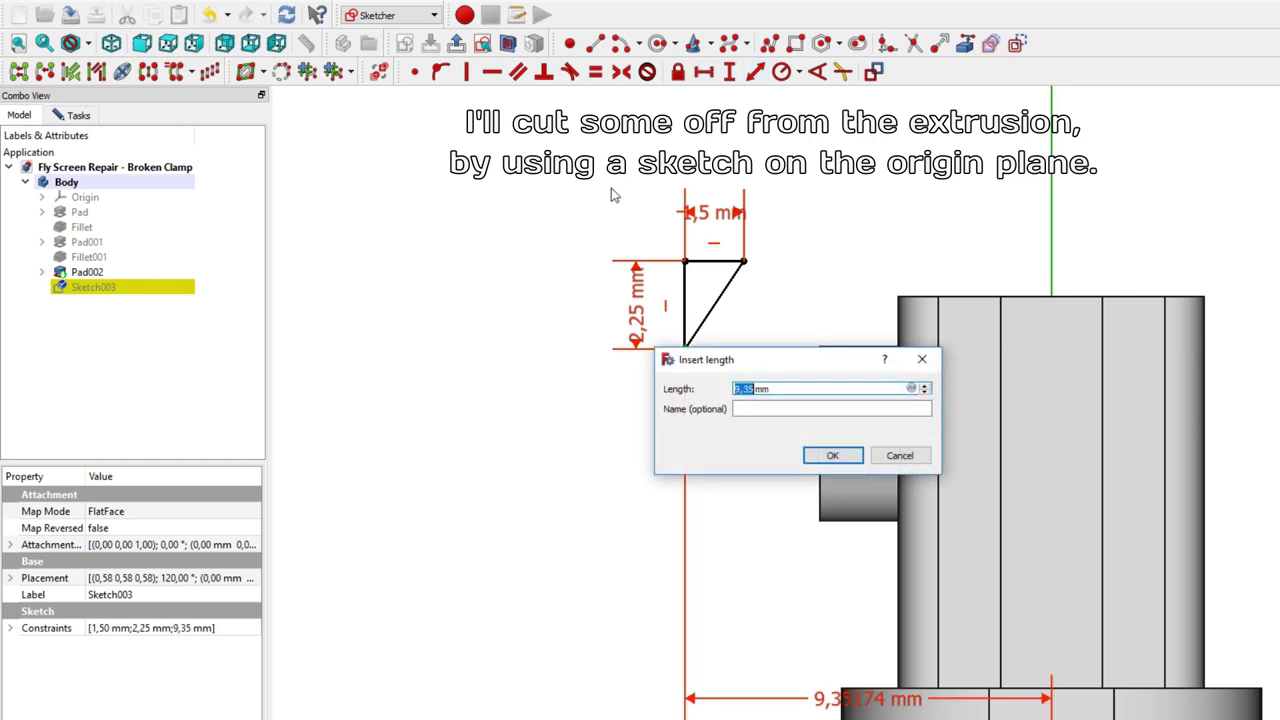
{"action": "type", "text": "6"}
{"action": "key", "text": "Return"}
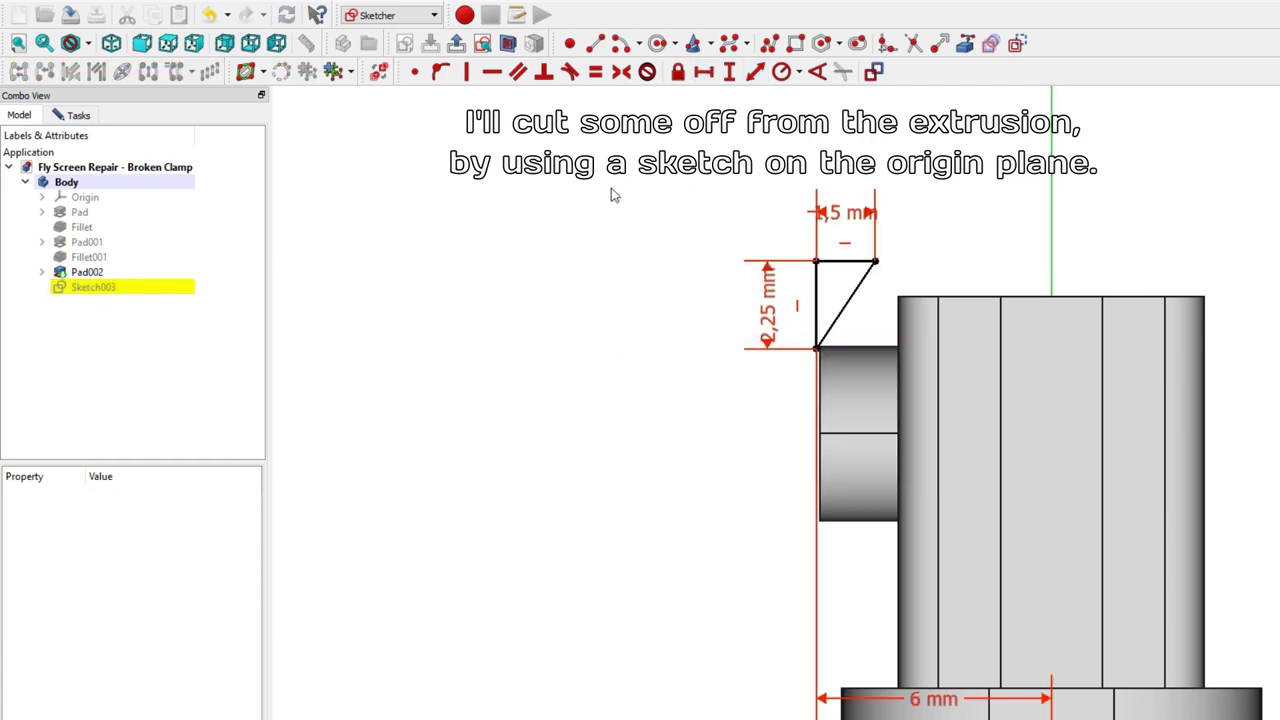
{"action": "left_click", "coordinate": [817, 264]}
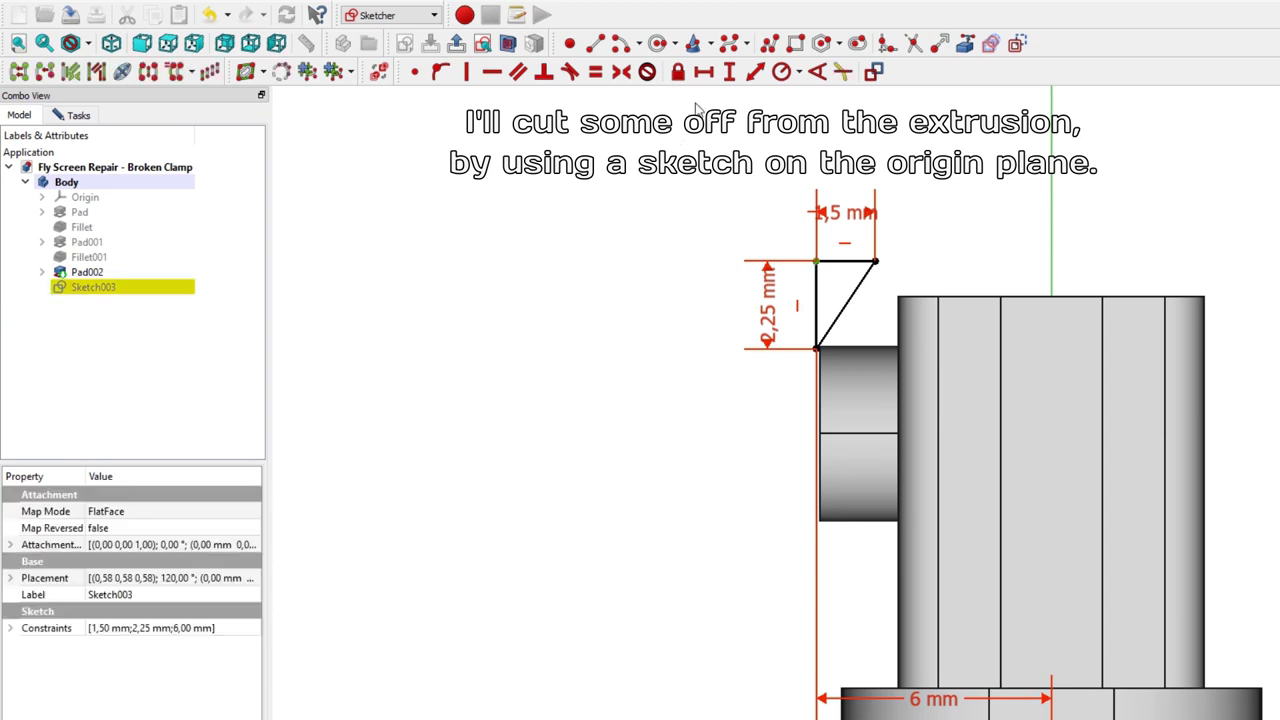
{"action": "left_click", "coordinate": [729, 71]}
{"action": "type", "text": "10,25"}
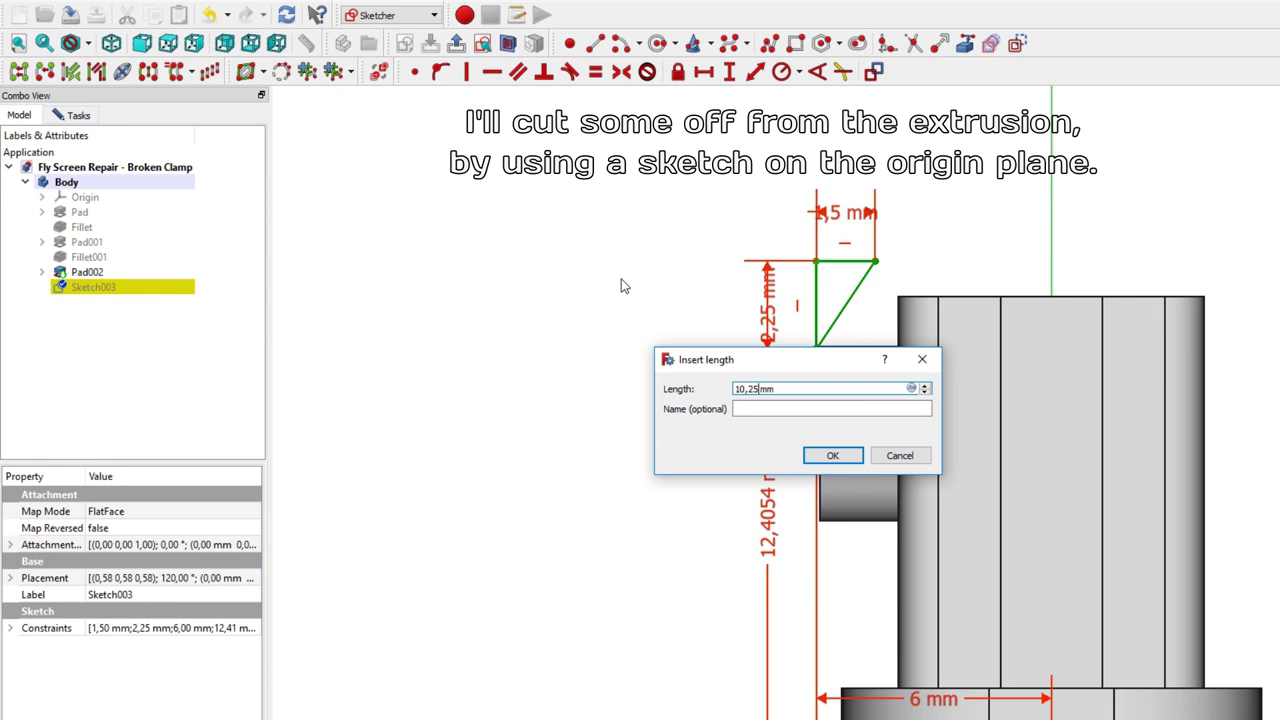
{"action": "key", "text": "Return"}
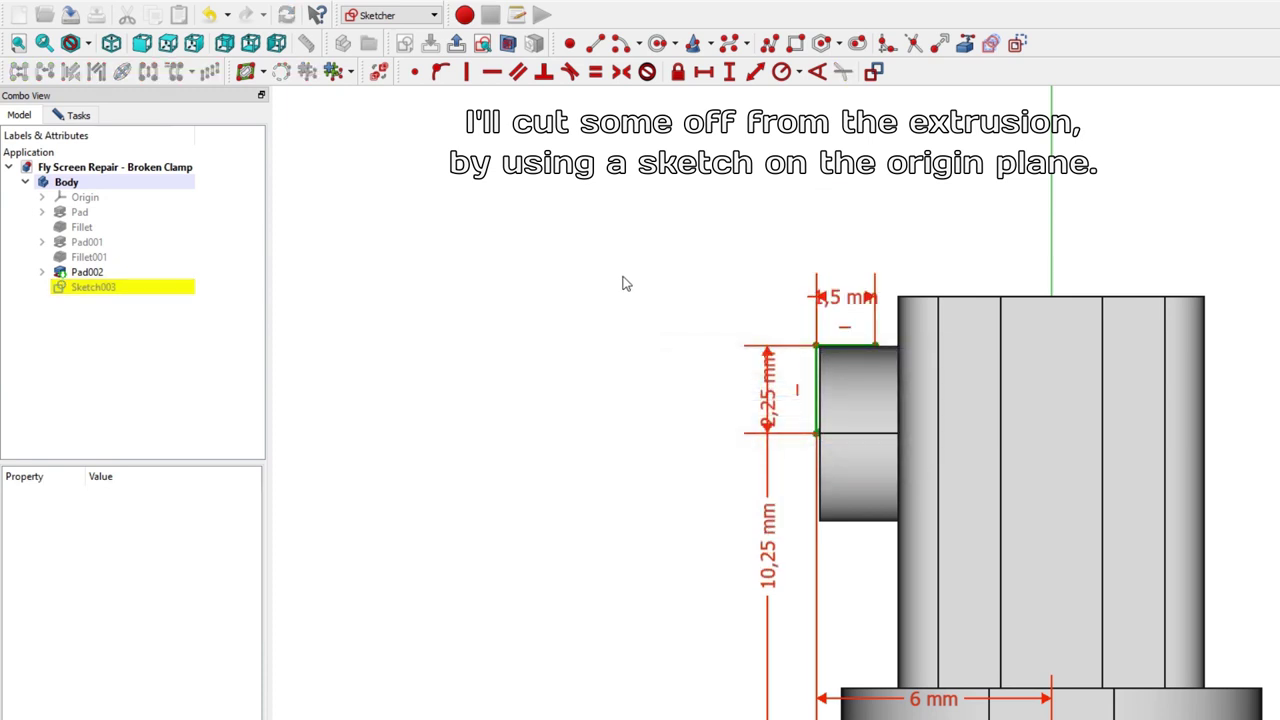
Step: Pocket the triangle sketch Through all, symmetric to plane, and view the result isometrically
{"action": "left_click", "coordinate": [458, 46]}
{"action": "left_click", "coordinate": [50, 171]}
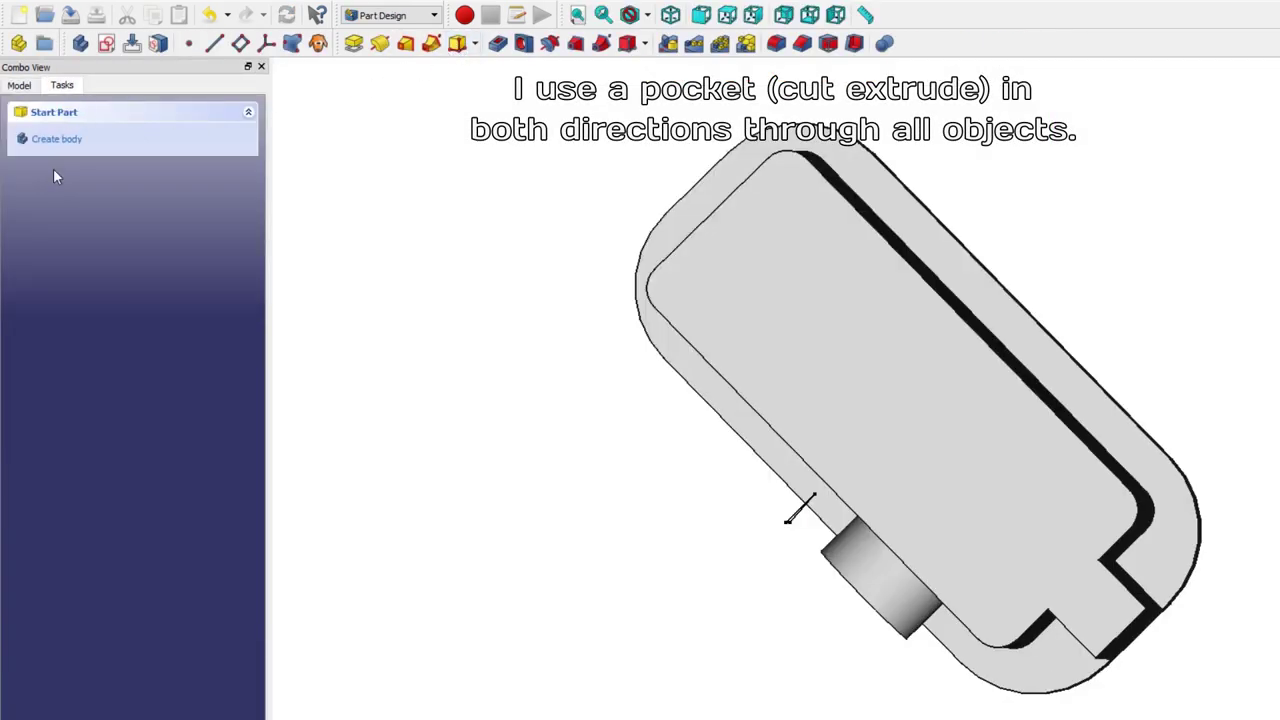
{"action": "middle_click_drag", "start_coordinate": [666, 557], "coordinate": [686, 395]}
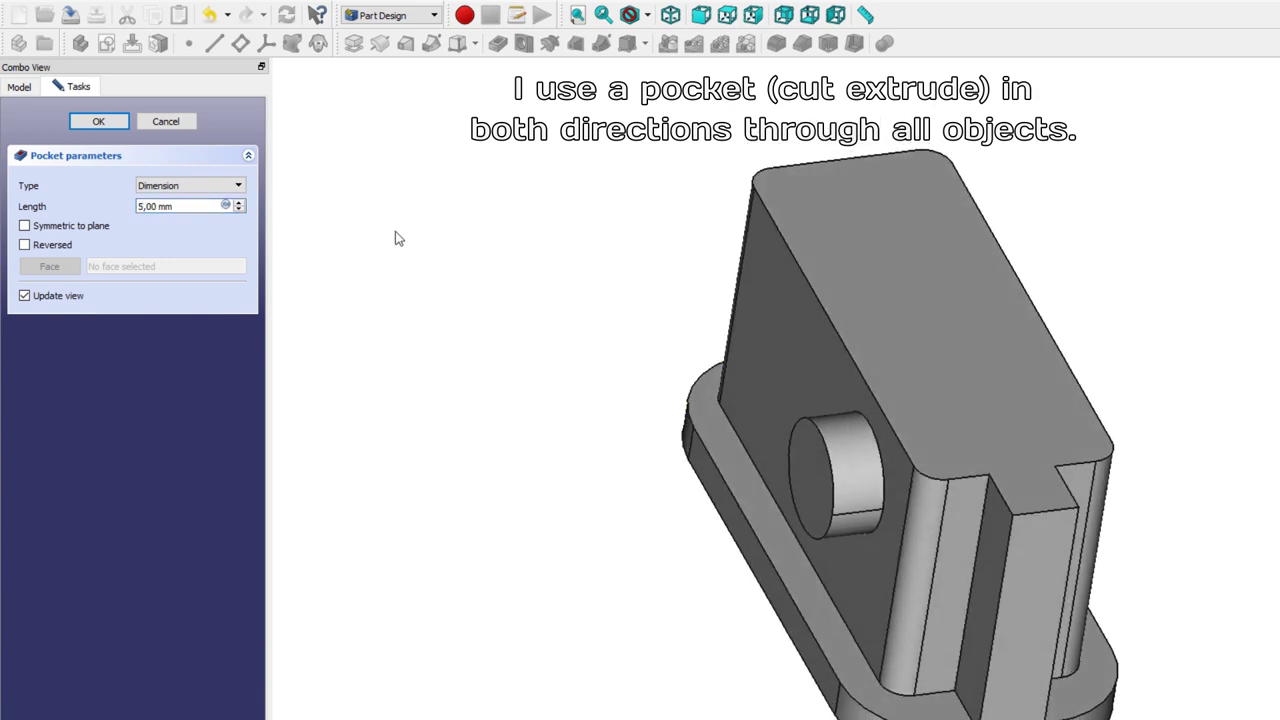
{"action": "left_click", "coordinate": [190, 186]}
{"action": "left_click", "coordinate": [198, 210]}
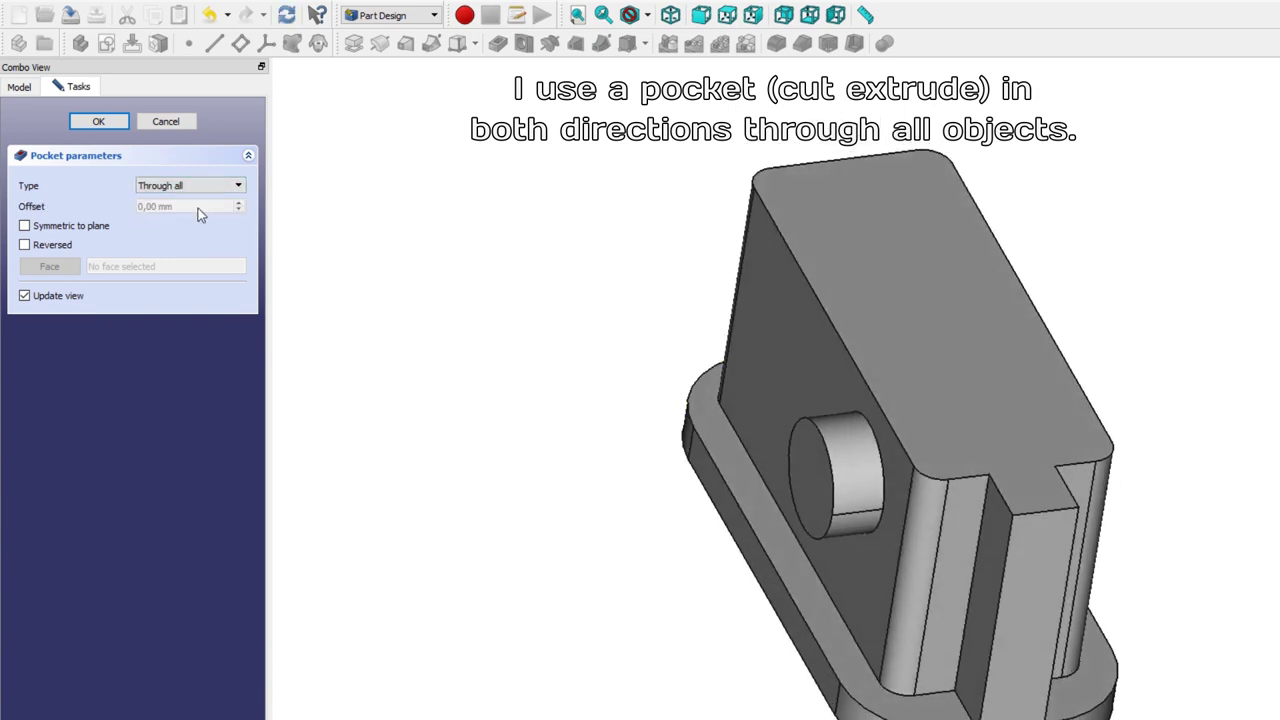
{"action": "left_click", "coordinate": [25, 227]}
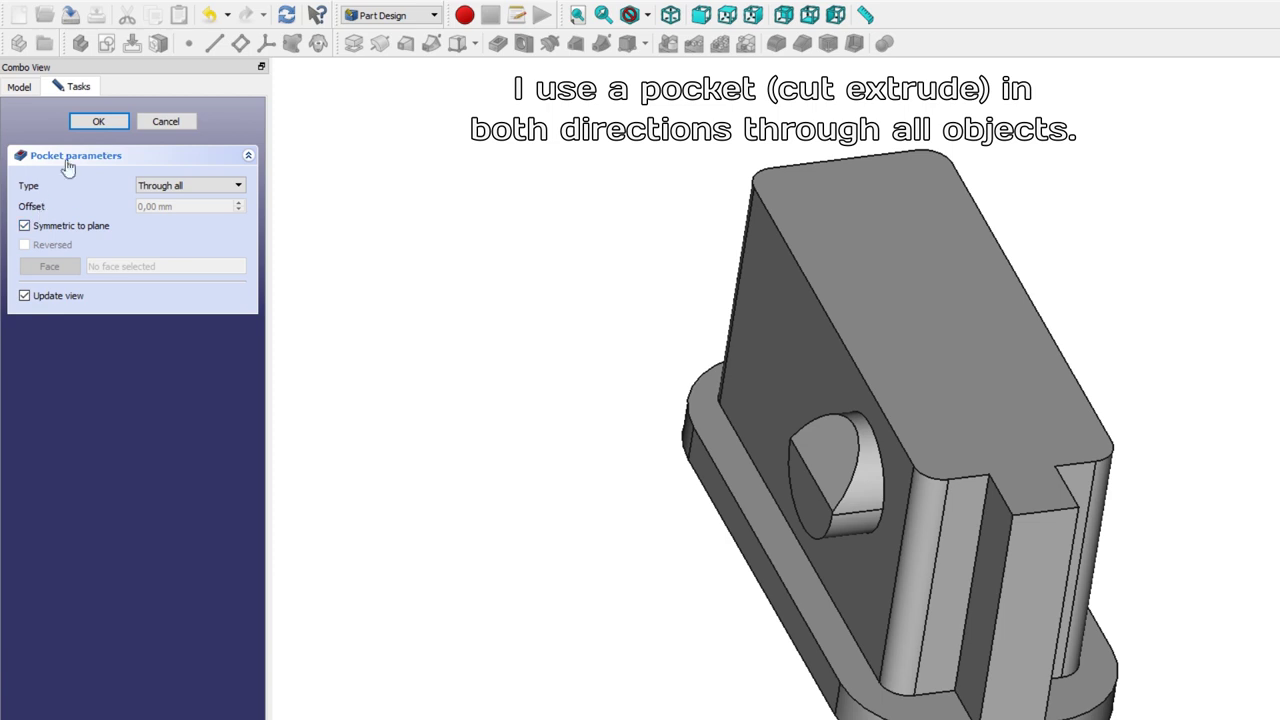
{"action": "left_click", "coordinate": [86, 123]}
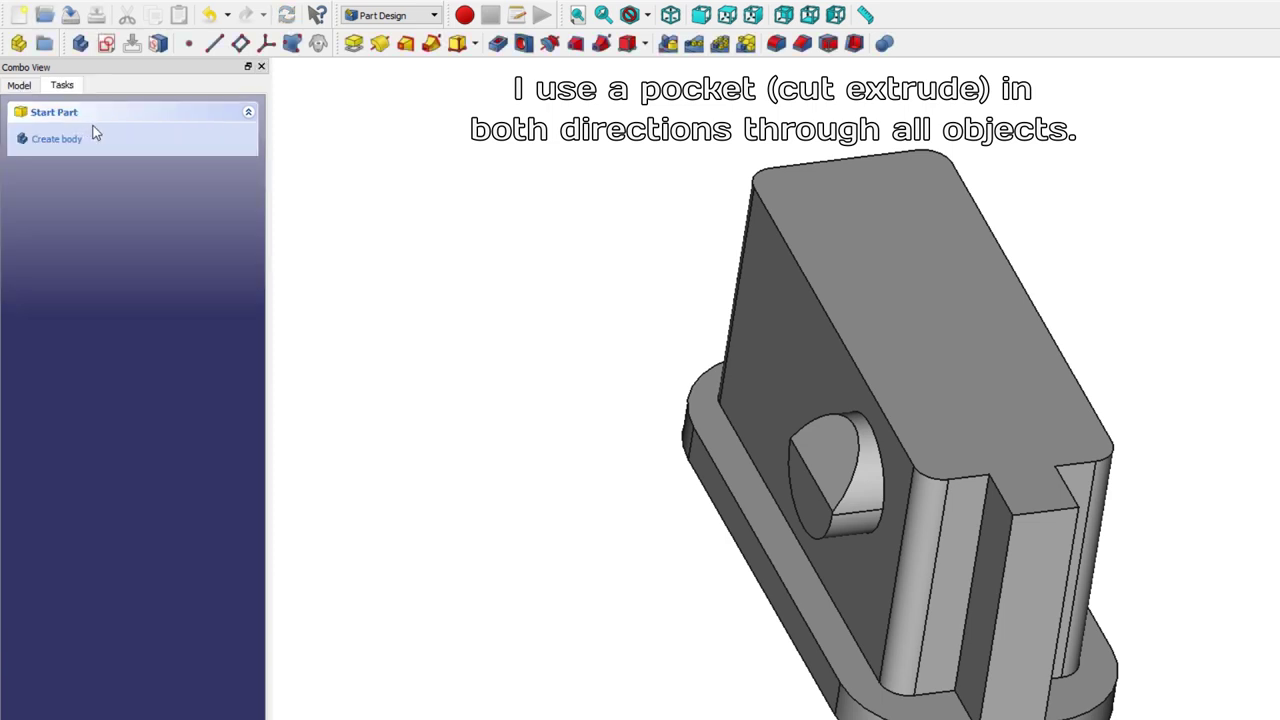
{"action": "left_click", "coordinate": [671, 18]}
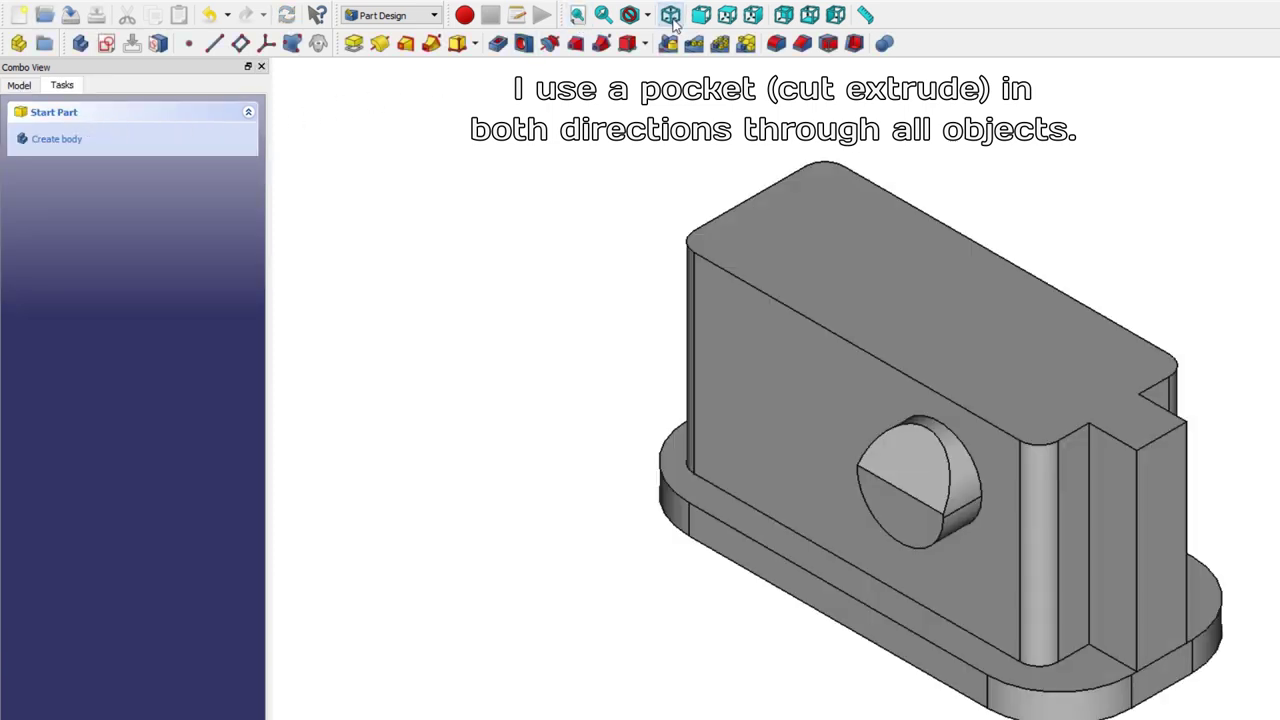
Step: Show the body's Origin, create Sketch004 on the YZ_Plane, then hide the Origin again
{"action": "left_click", "coordinate": [19, 85]}
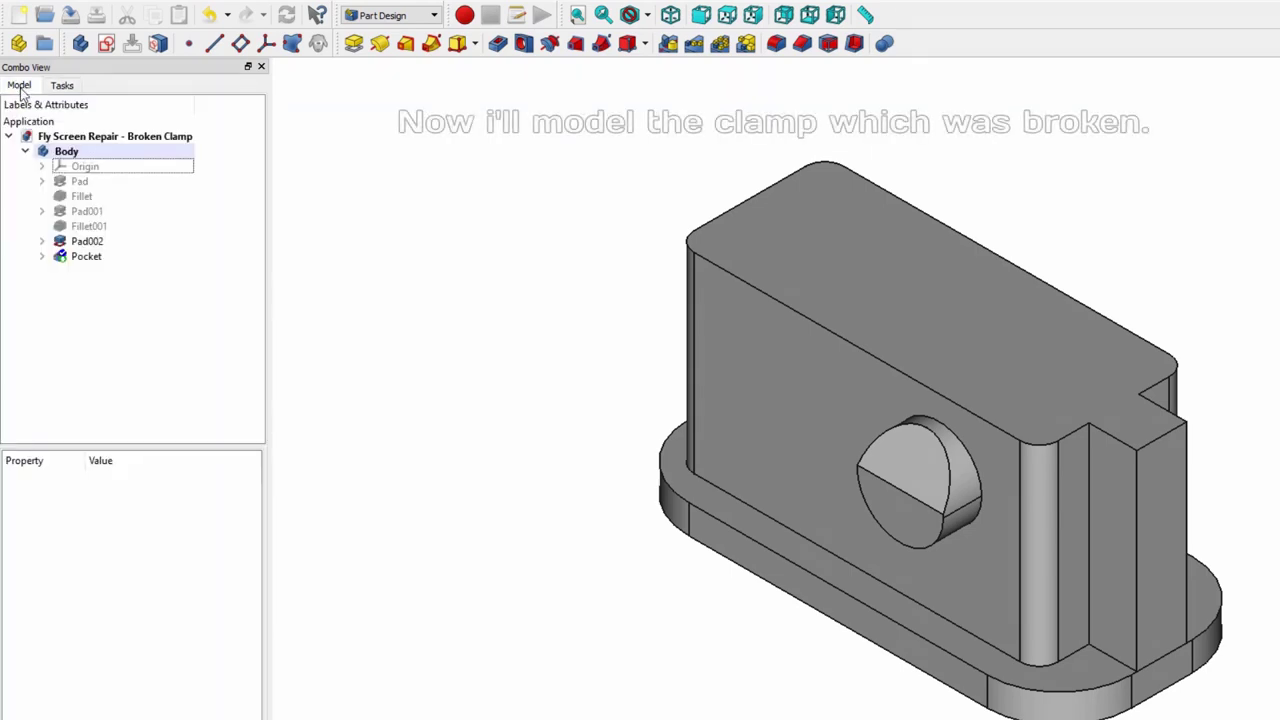
{"action": "left_click", "coordinate": [60, 167]}
{"action": "key", "text": "space"}
{"action": "left_click", "coordinate": [1025, 212]}
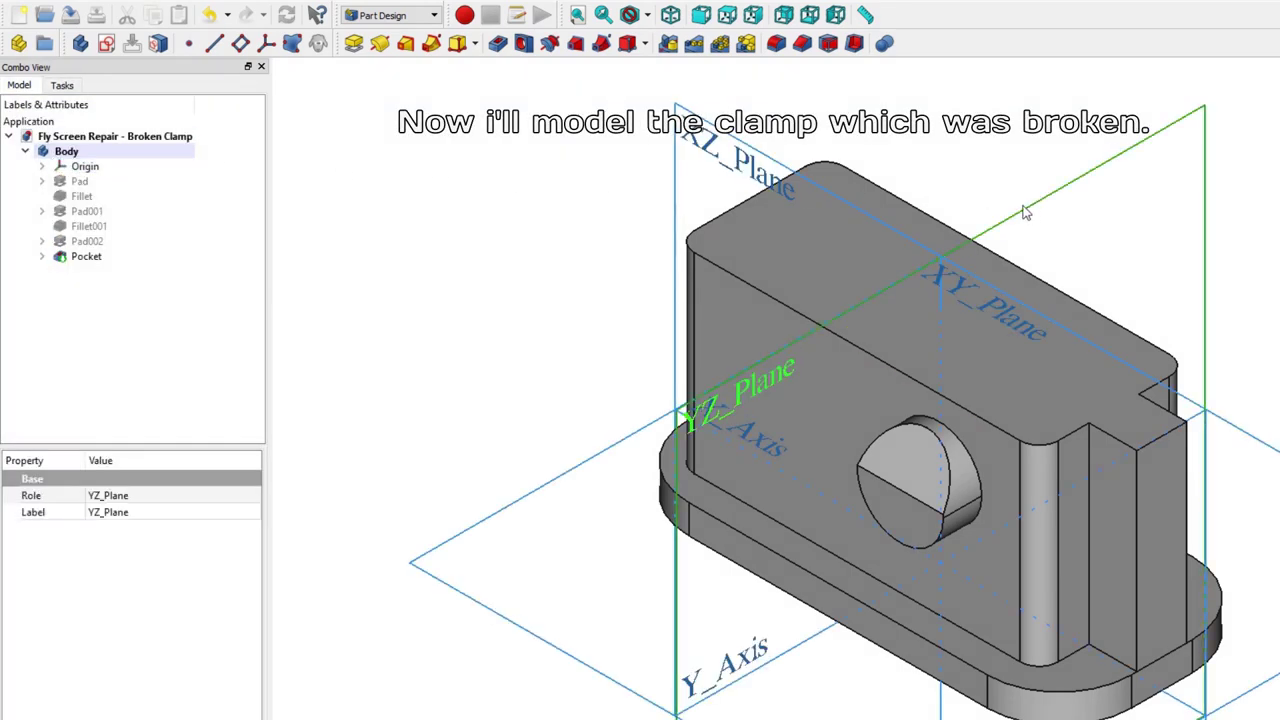
{"action": "left_click", "coordinate": [106, 43]}
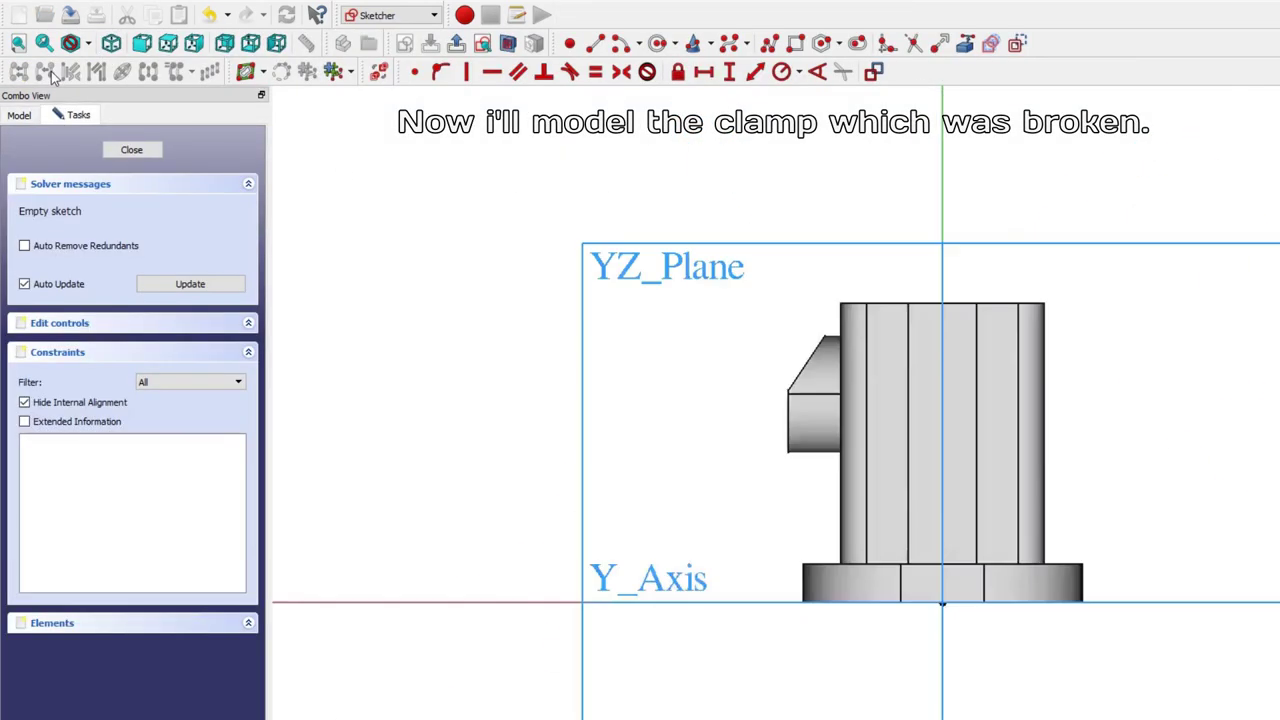
{"action": "left_click", "coordinate": [19, 115]}
{"action": "left_click", "coordinate": [82, 197]}
{"action": "key", "text": "space"}
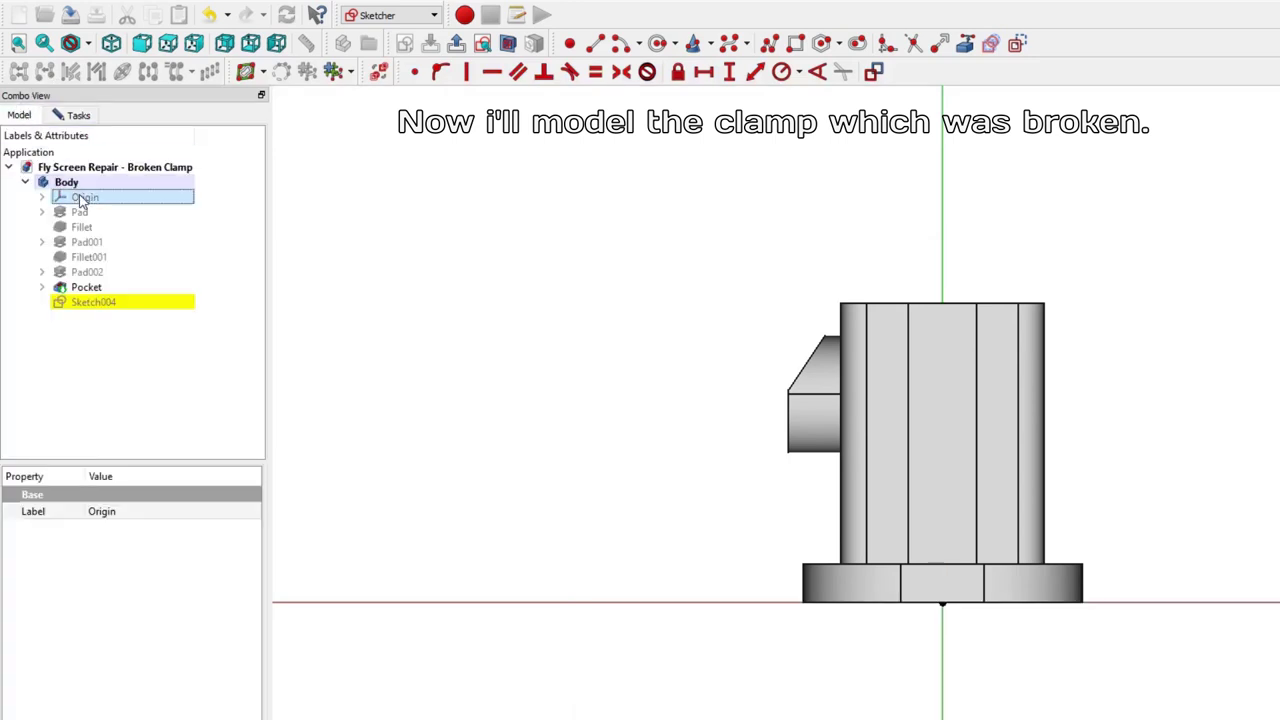
Step: Start a polyline with the foot's bottom edge, right vertical edge and first angled corner
{"action": "left_click", "coordinate": [720, 294]}
{"action": "middle_click_drag", "start_coordinate": [720, 294], "coordinate": [665, 381]}
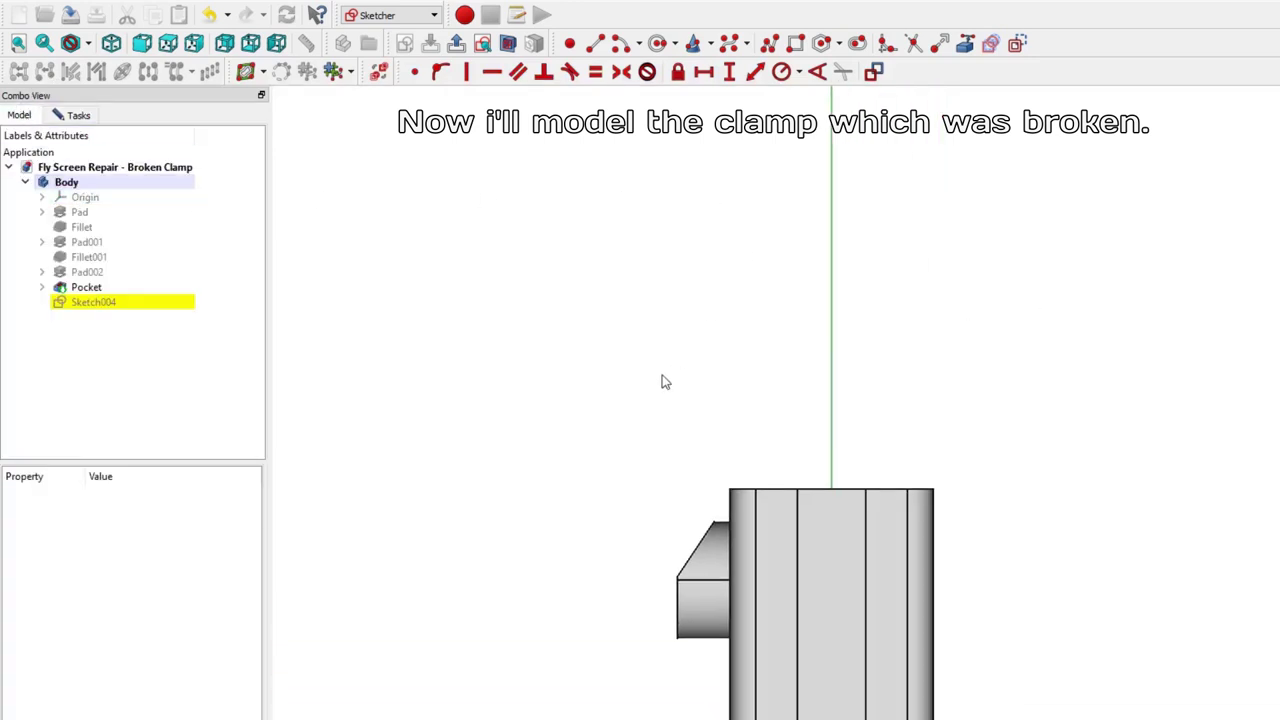
{"action": "left_click", "coordinate": [769, 43]}
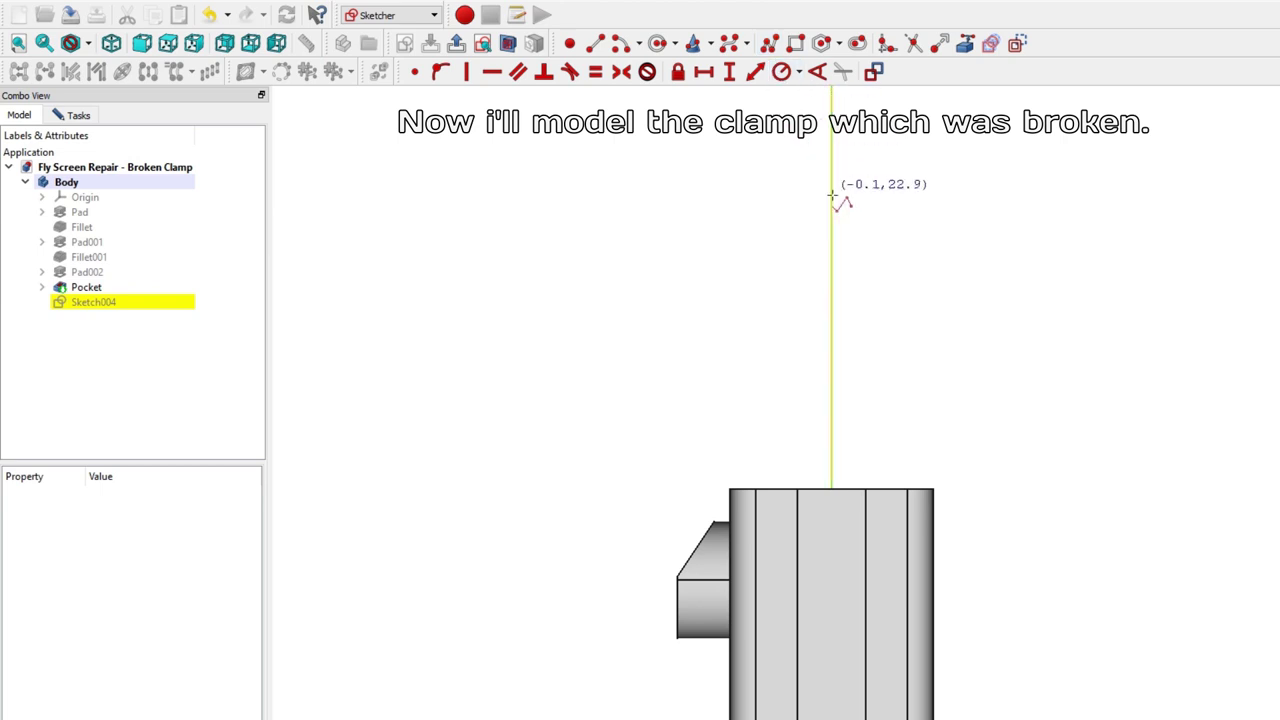
{"action": "left_click", "coordinate": [890, 462]}
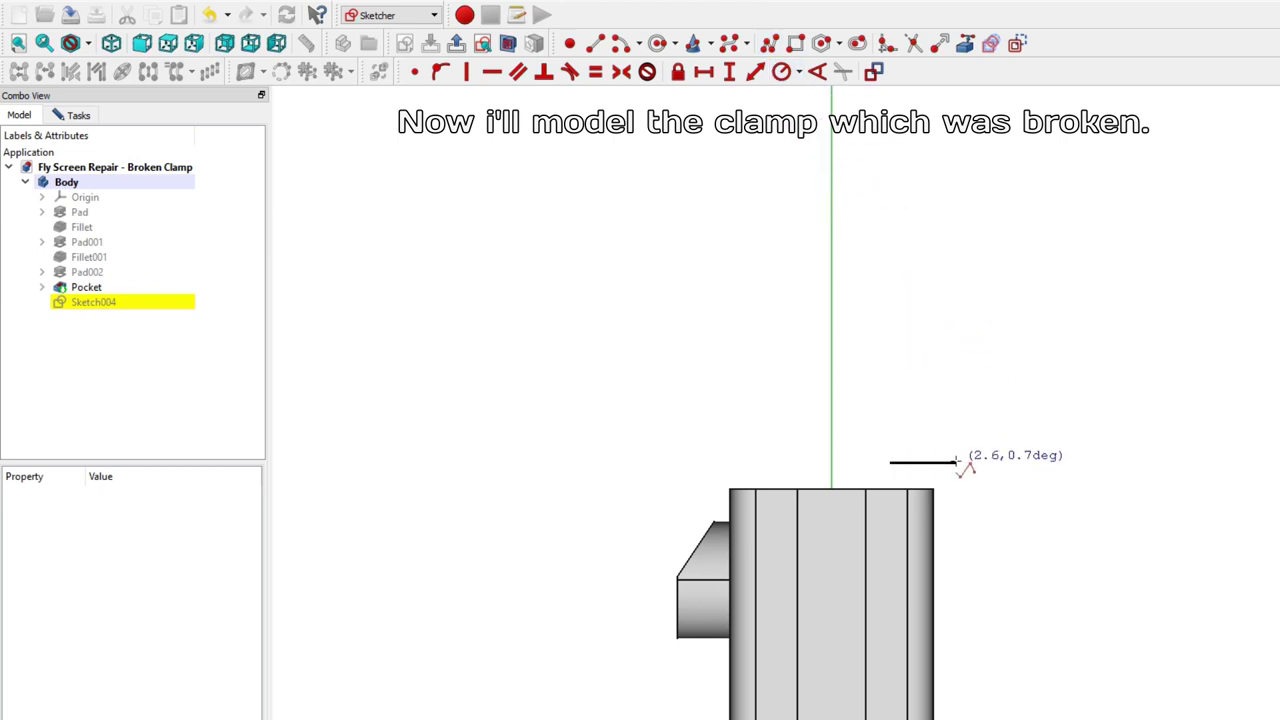
{"action": "left_click", "coordinate": [953, 462]}
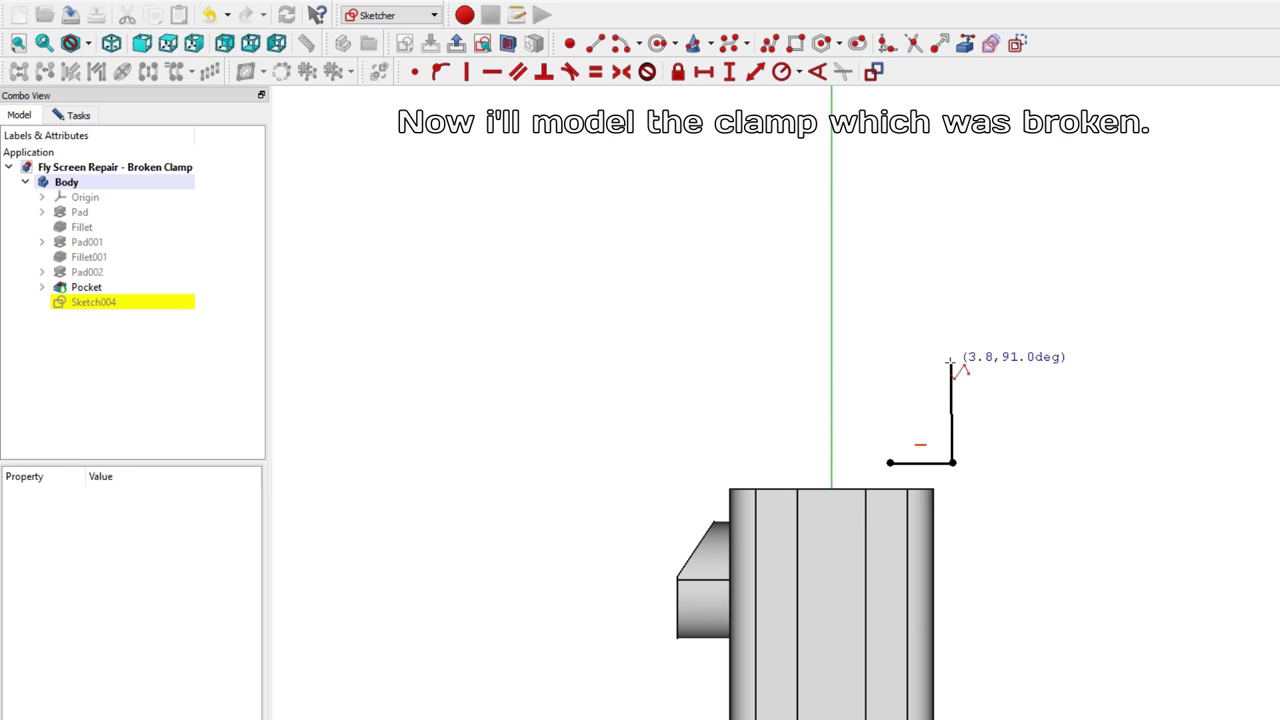
{"action": "left_click", "coordinate": [952, 363]}
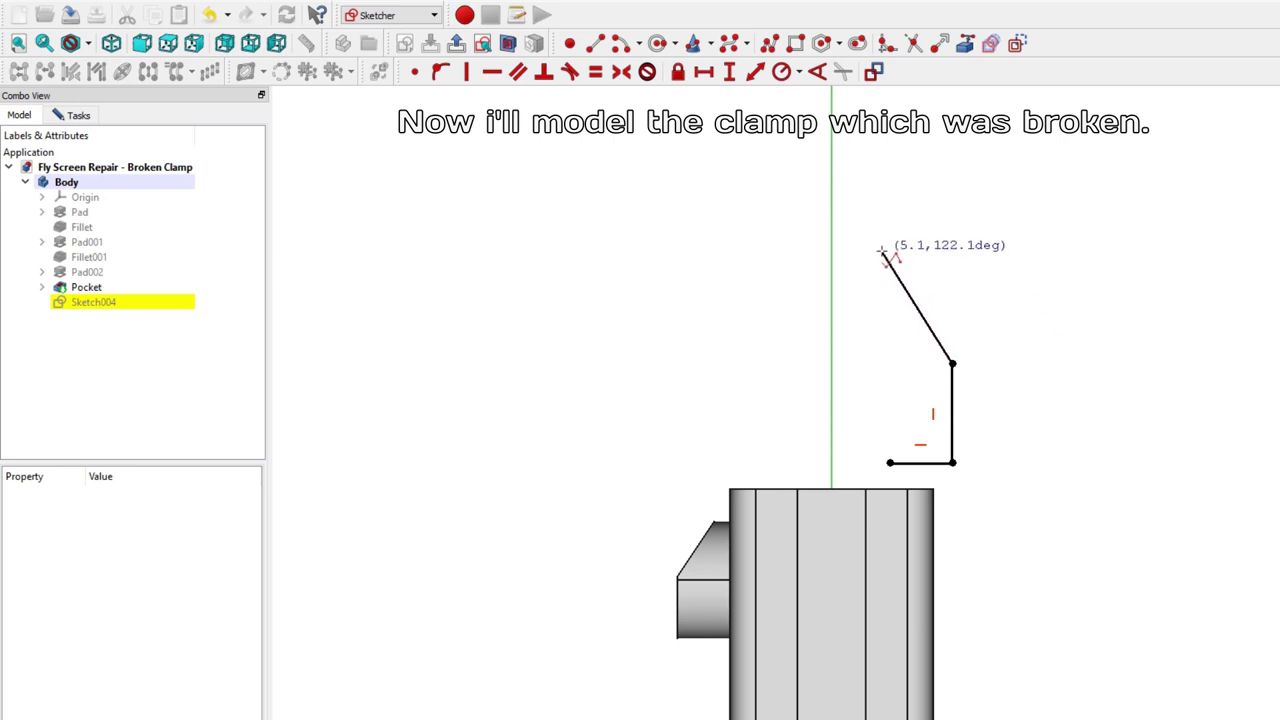
{"action": "left_click", "coordinate": [882, 251]}
Step: Continue the polyline through the notch, top and long left edge, closing it at the start point
{"action": "middle_click_drag", "start_coordinate": [889, 162], "coordinate": [862, 403]}
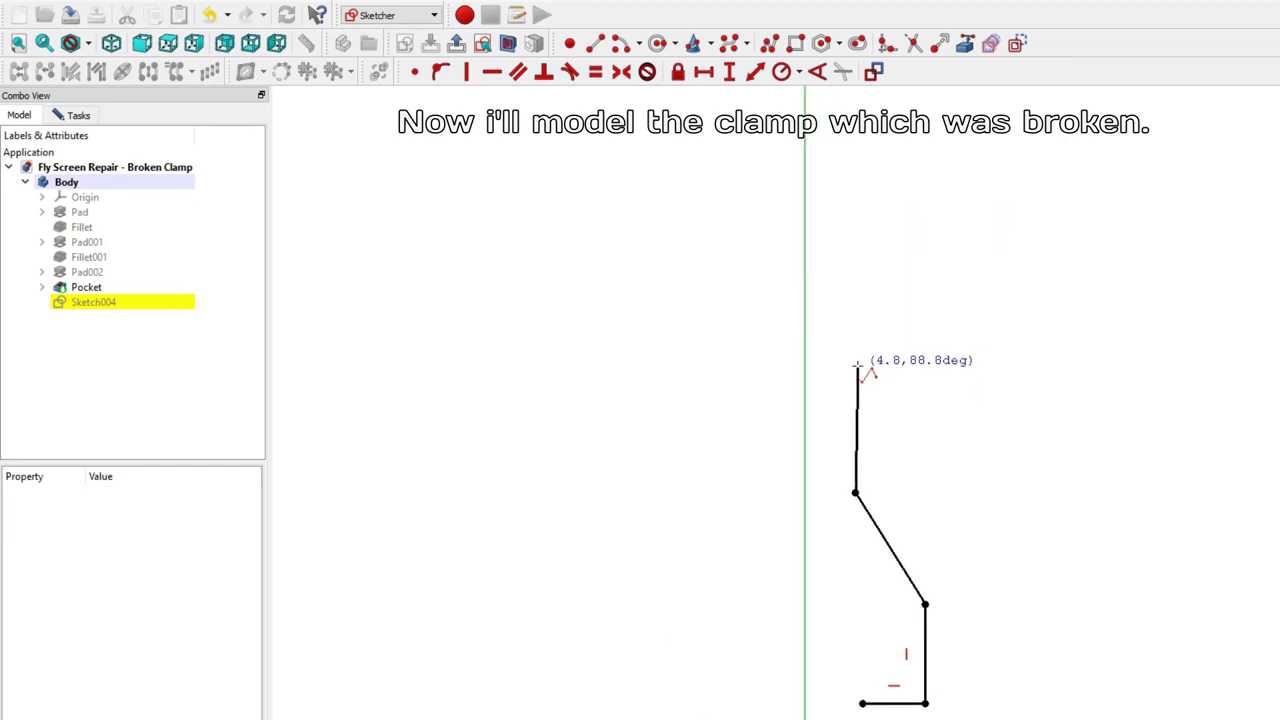
{"action": "left_click", "coordinate": [855, 367]}
{"action": "left_click", "coordinate": [897, 328]}
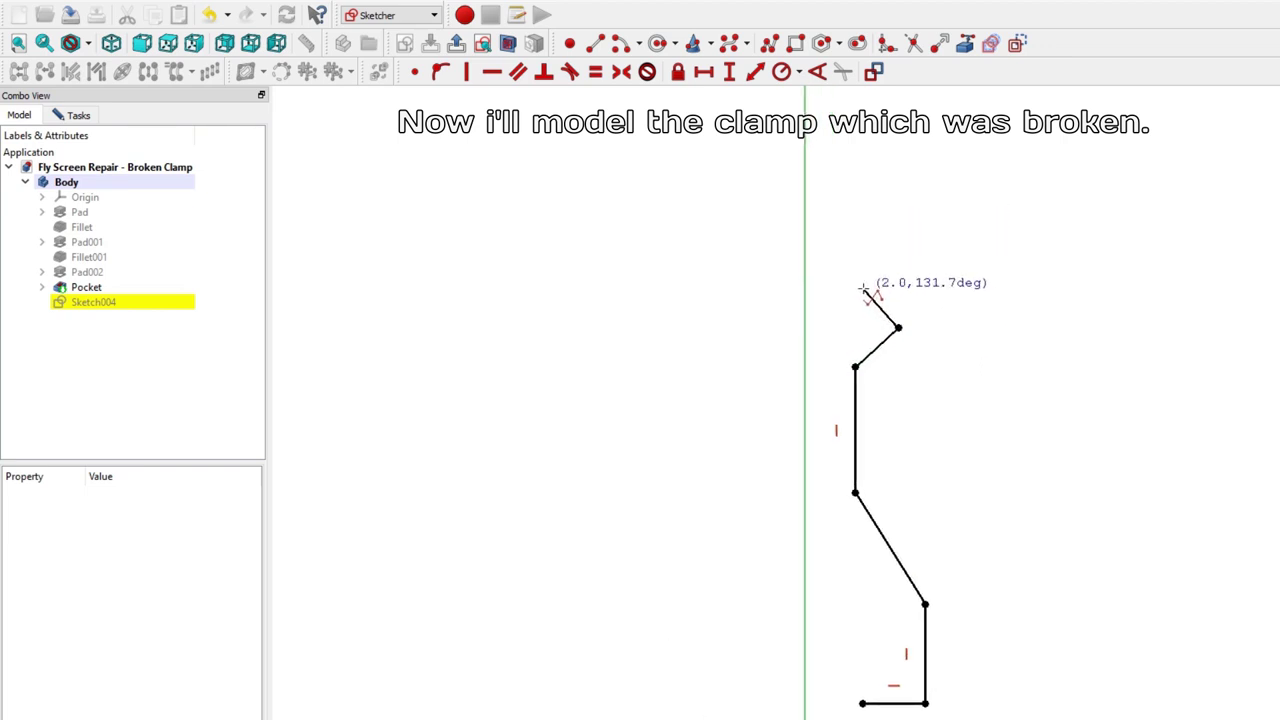
{"action": "left_click", "coordinate": [857, 287]}
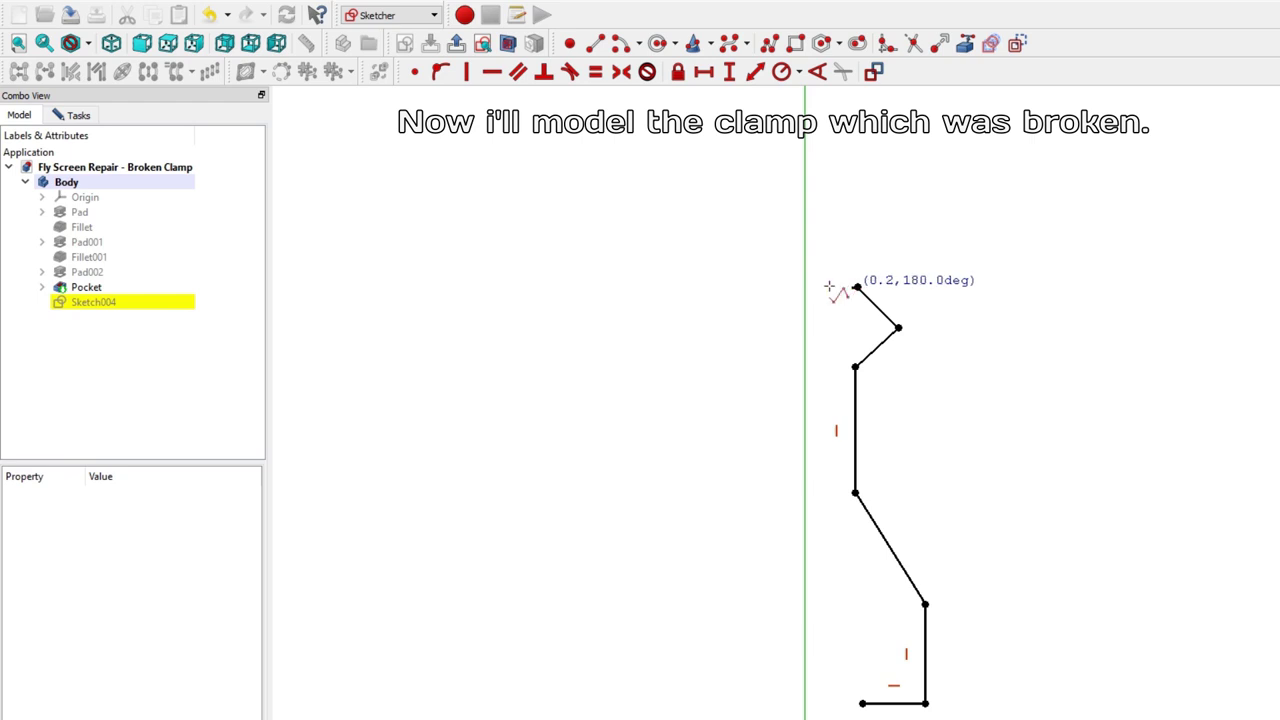
{"action": "left_click", "coordinate": [791, 287]}
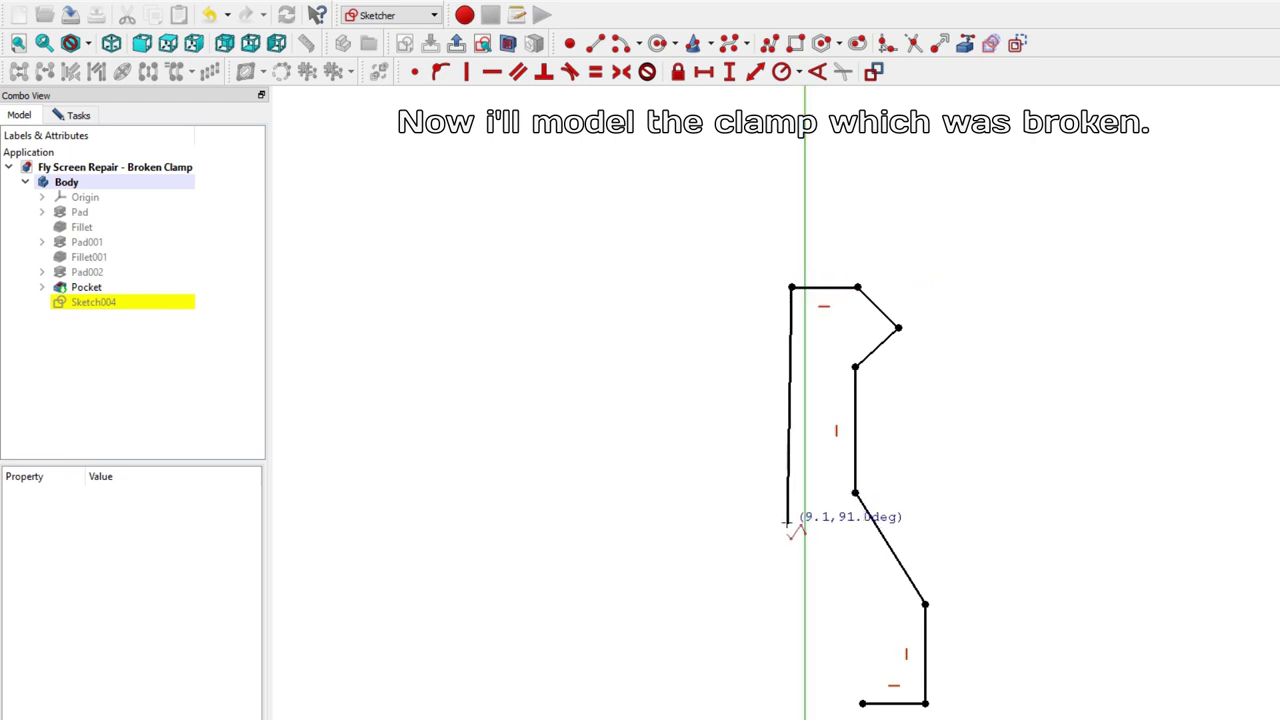
{"action": "left_click", "coordinate": [791, 523]}
{"action": "left_click", "coordinate": [859, 625]}
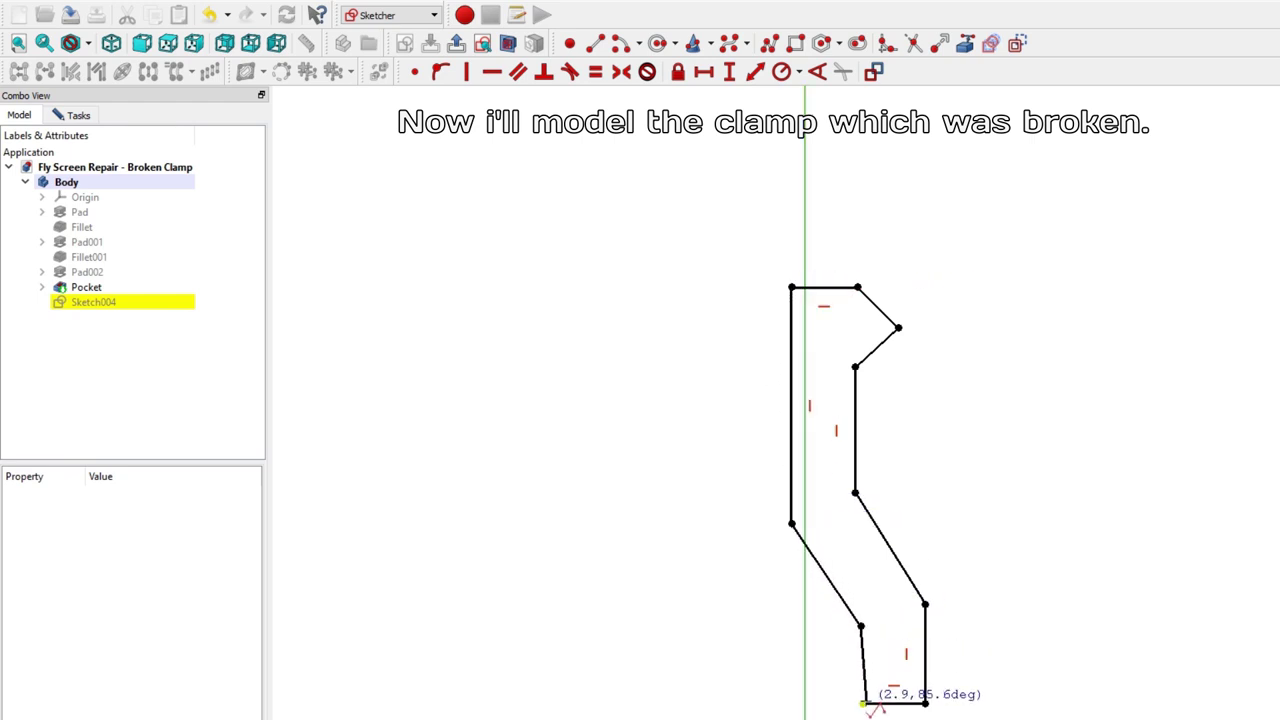
{"action": "left_click", "coordinate": [864, 703]}
{"action": "right_click", "coordinate": [879, 652]}
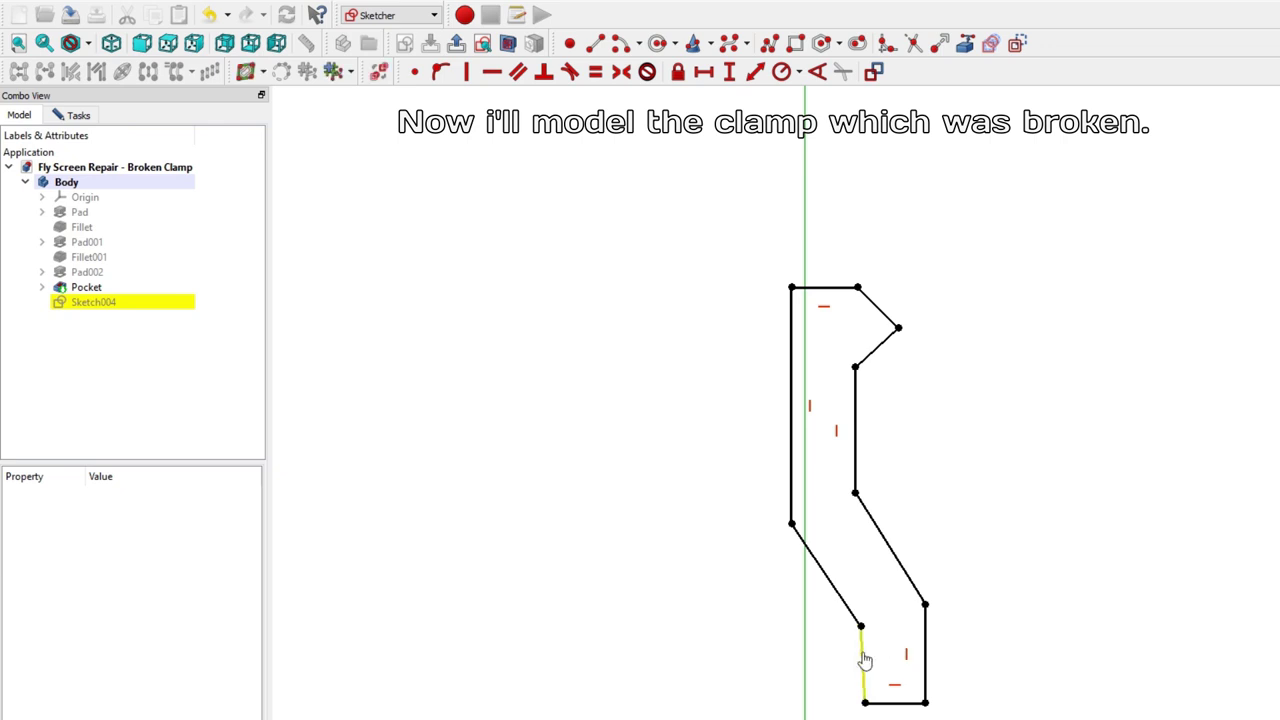
Step: Make the short lower-left edge vertical and give the foot's bottom edge a 2,5 mm width
{"action": "left_click", "coordinate": [862, 663]}
{"action": "left_click", "coordinate": [468, 76]}
{"action": "left_click", "coordinate": [890, 703]}
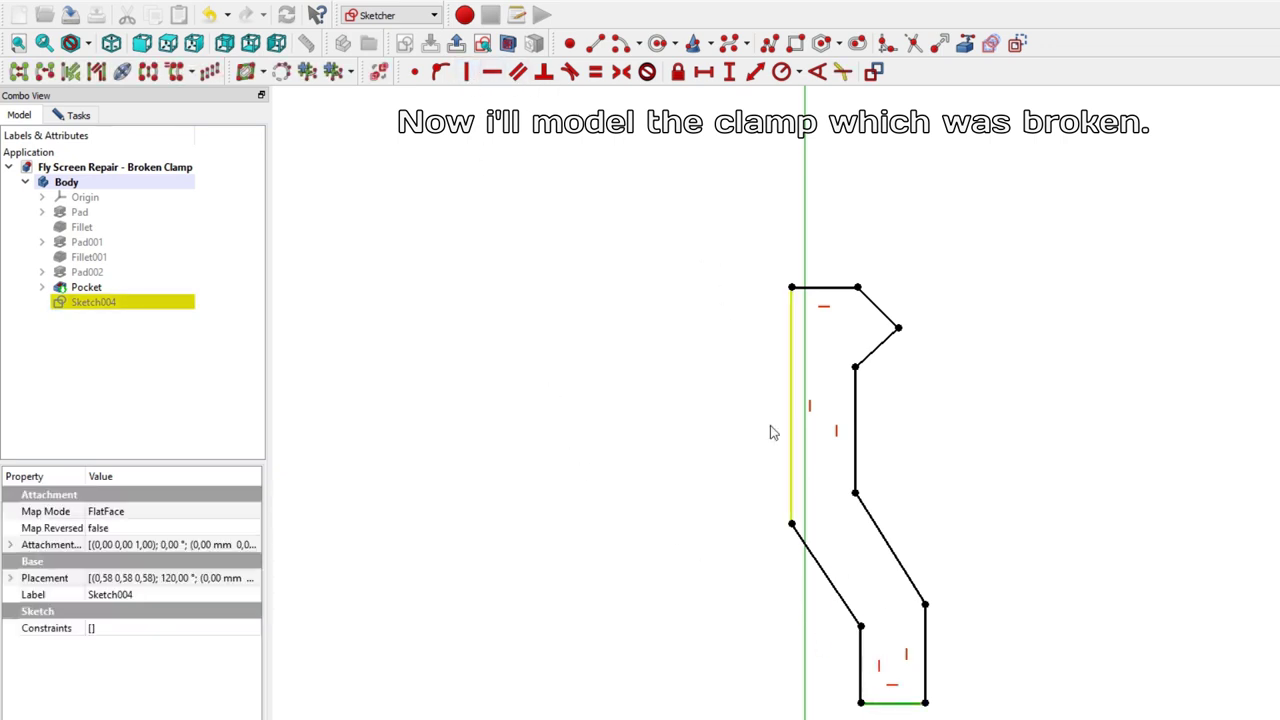
{"action": "left_click", "coordinate": [703, 72]}
{"action": "type", "text": "2,5"}
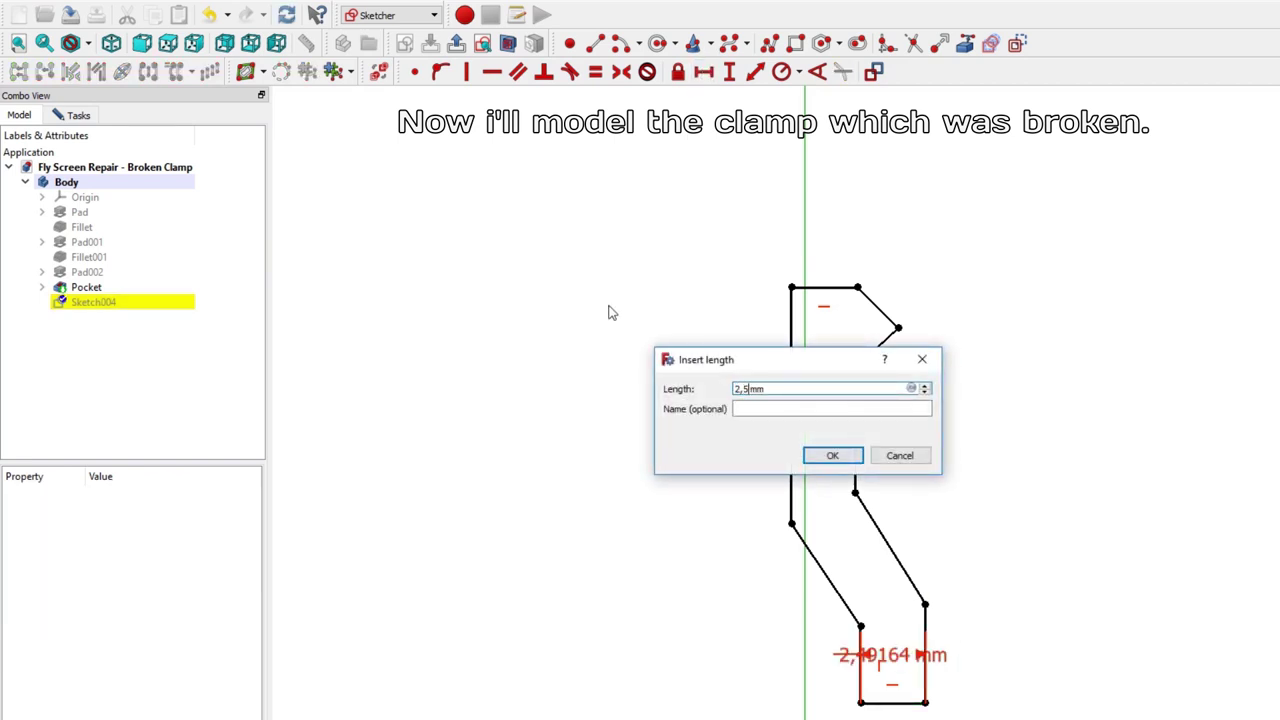
{"action": "key", "text": "Return"}
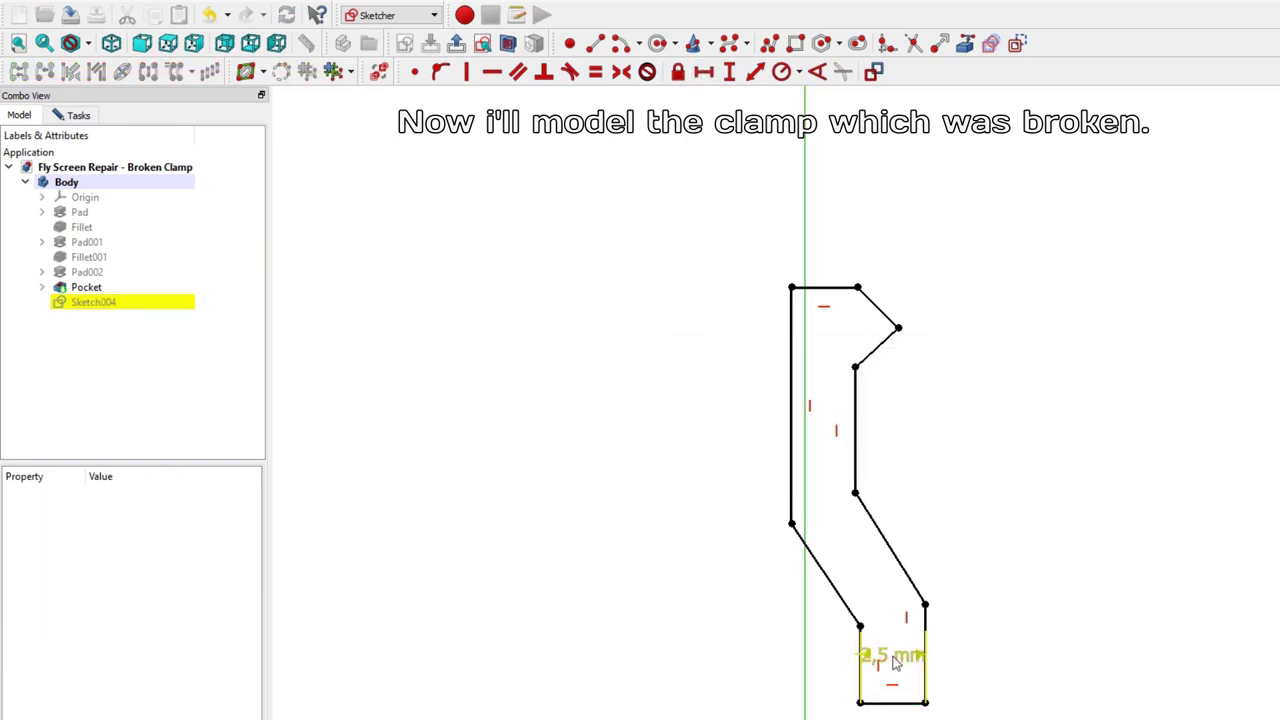
{"action": "left_click_drag", "start_coordinate": [890, 656], "coordinate": [1072, 643]}
Step: Set the short lower-left edge's height to 3 mm
{"action": "left_click", "coordinate": [861, 675]}
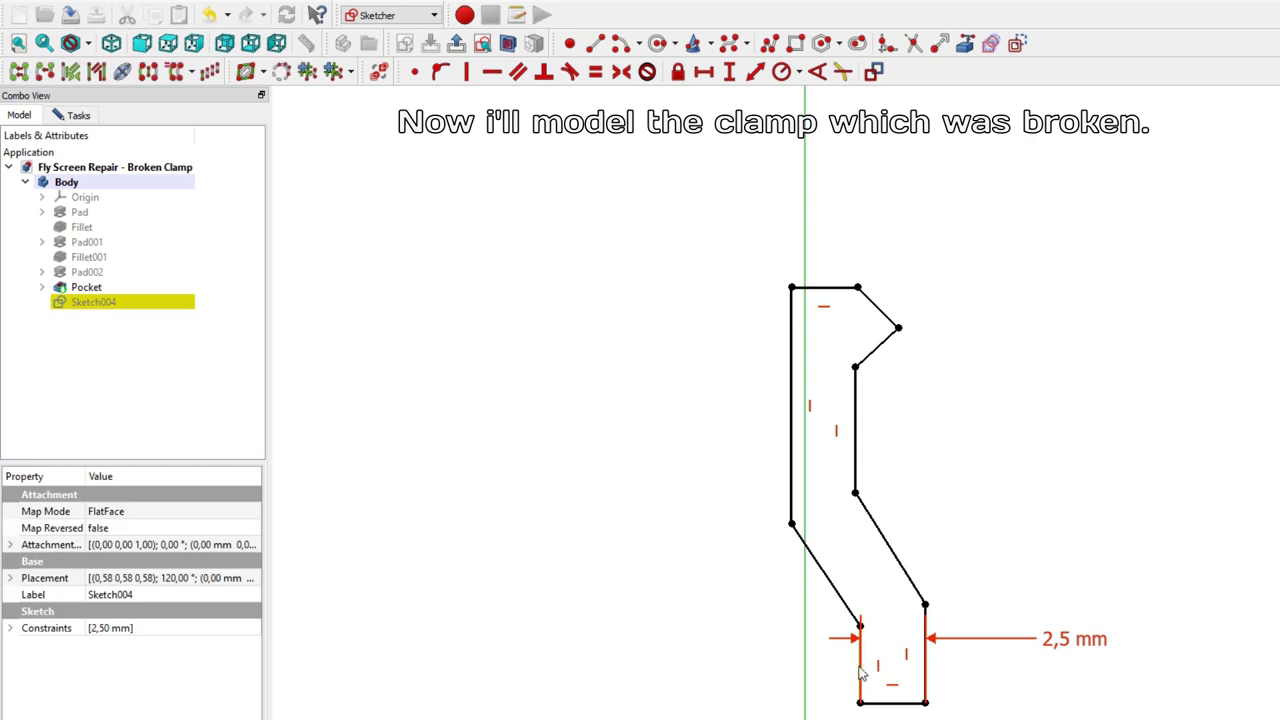
{"action": "left_click", "coordinate": [729, 71]}
{"action": "type", "text": "3"}
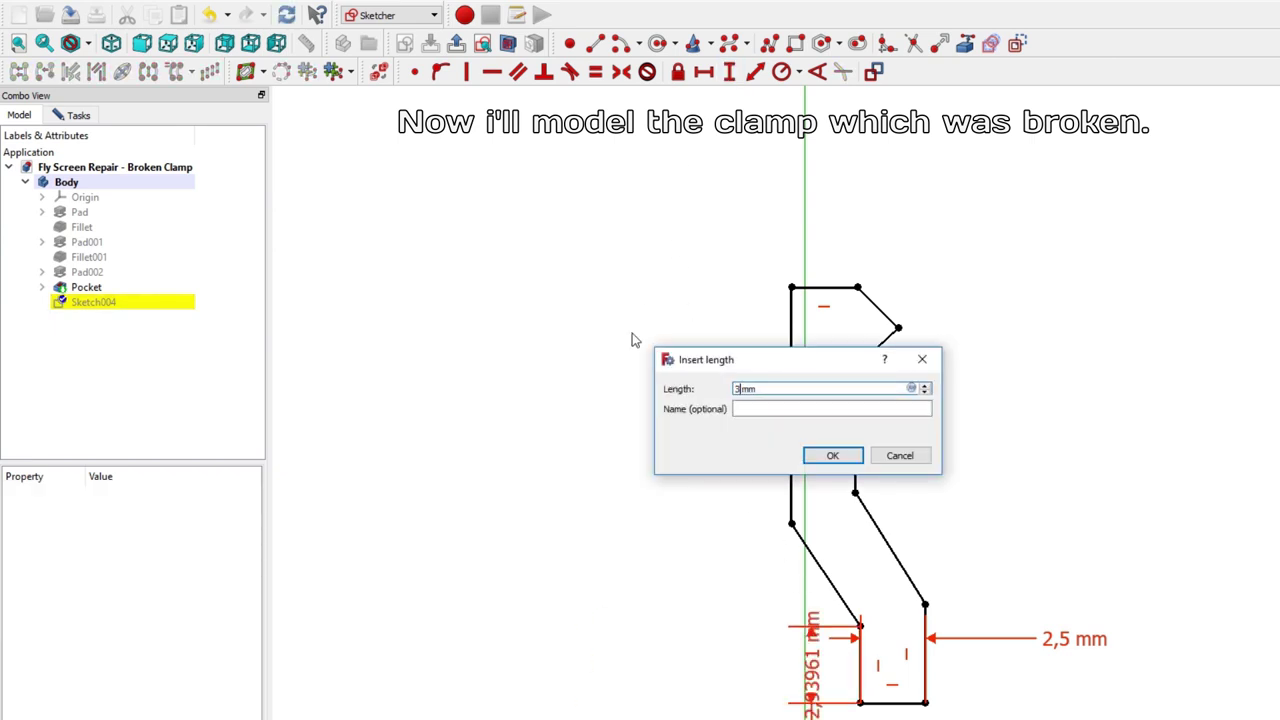
{"action": "key", "text": "Return"}
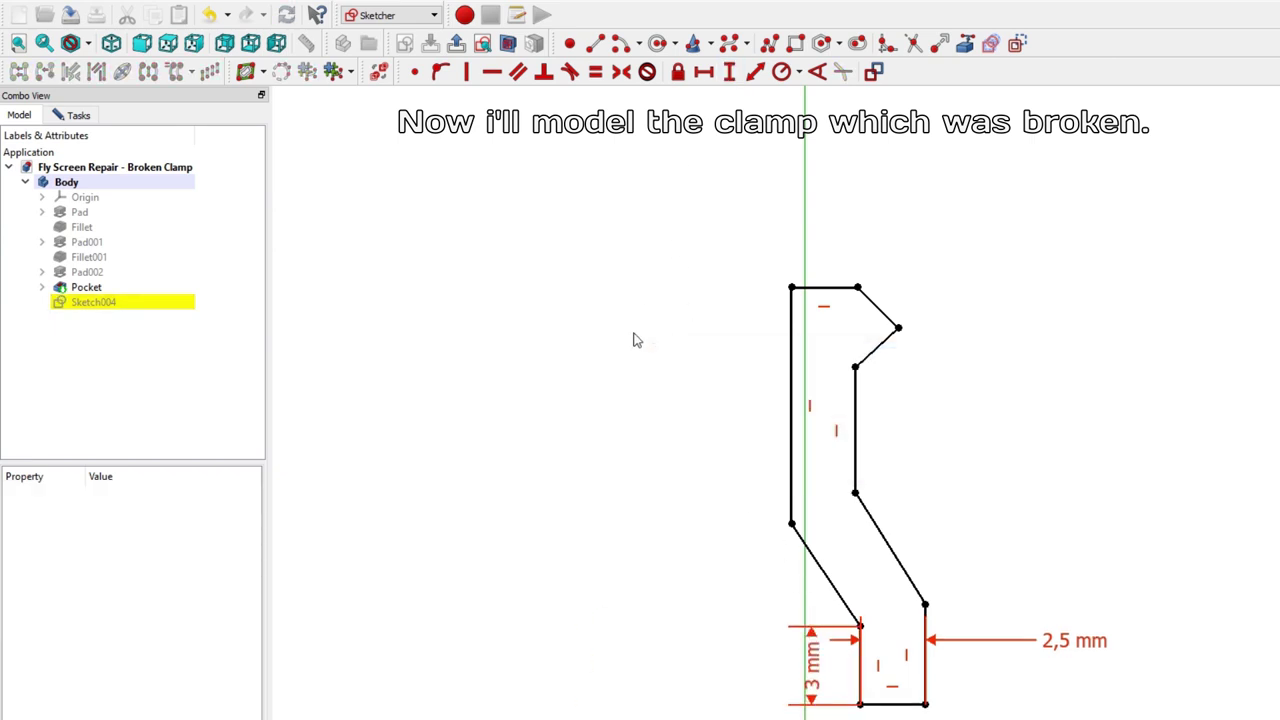
Step: Set a 2,5 mm distance from the left corner vertex to the diagonal and make both diagonals parallel
{"action": "left_click", "coordinate": [791, 524]}
{"action": "left_click", "coordinate": [870, 518]}
{"action": "left_click", "coordinate": [755, 72]}
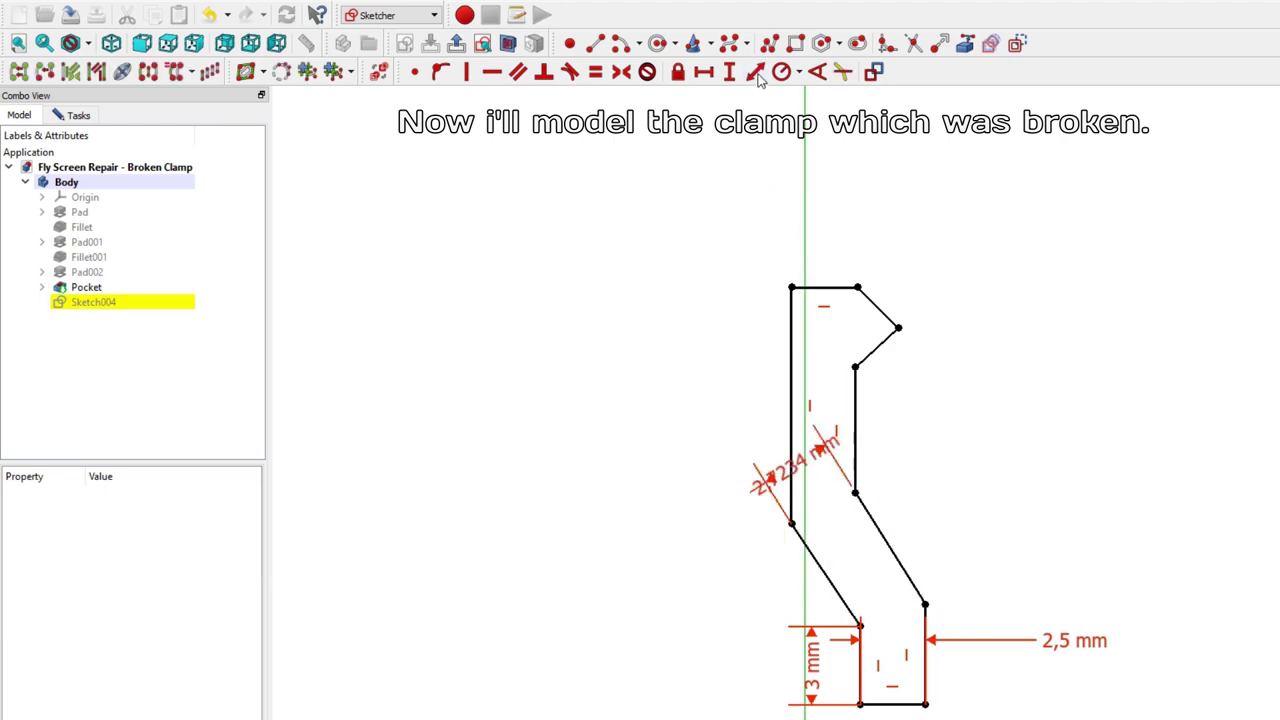
{"action": "type", "text": "2,5"}
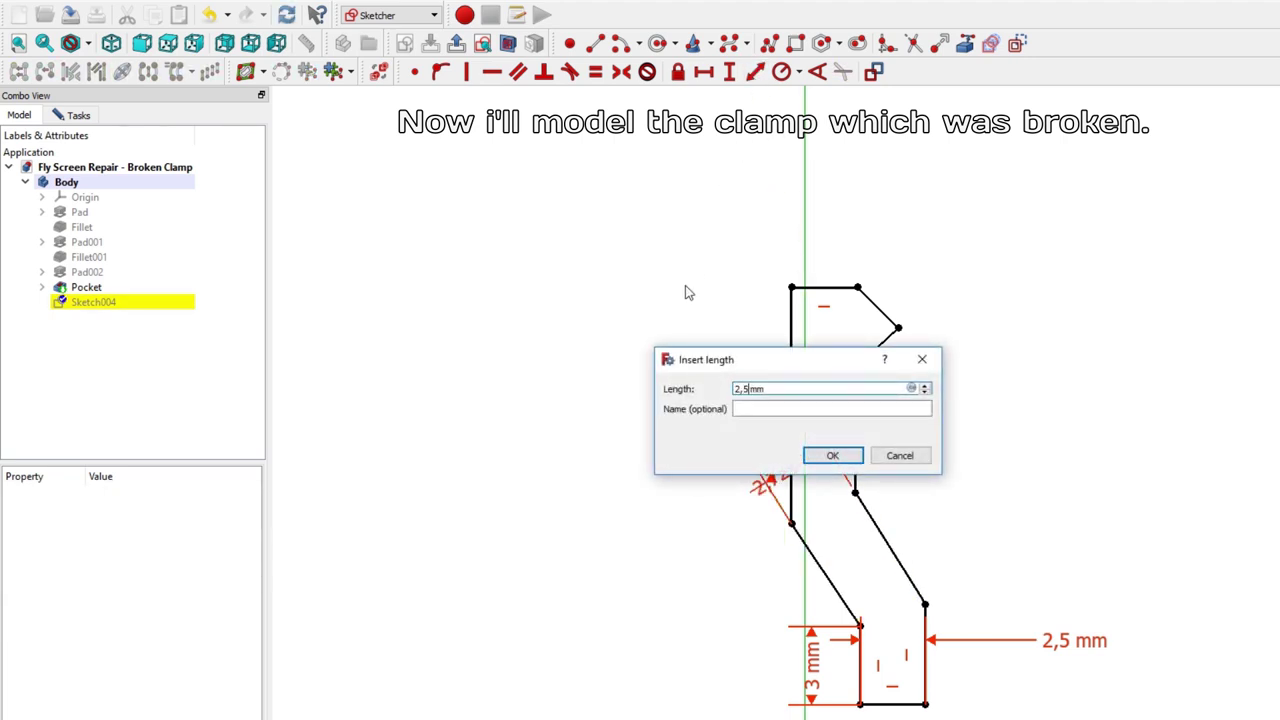
{"action": "key", "text": "Return"}
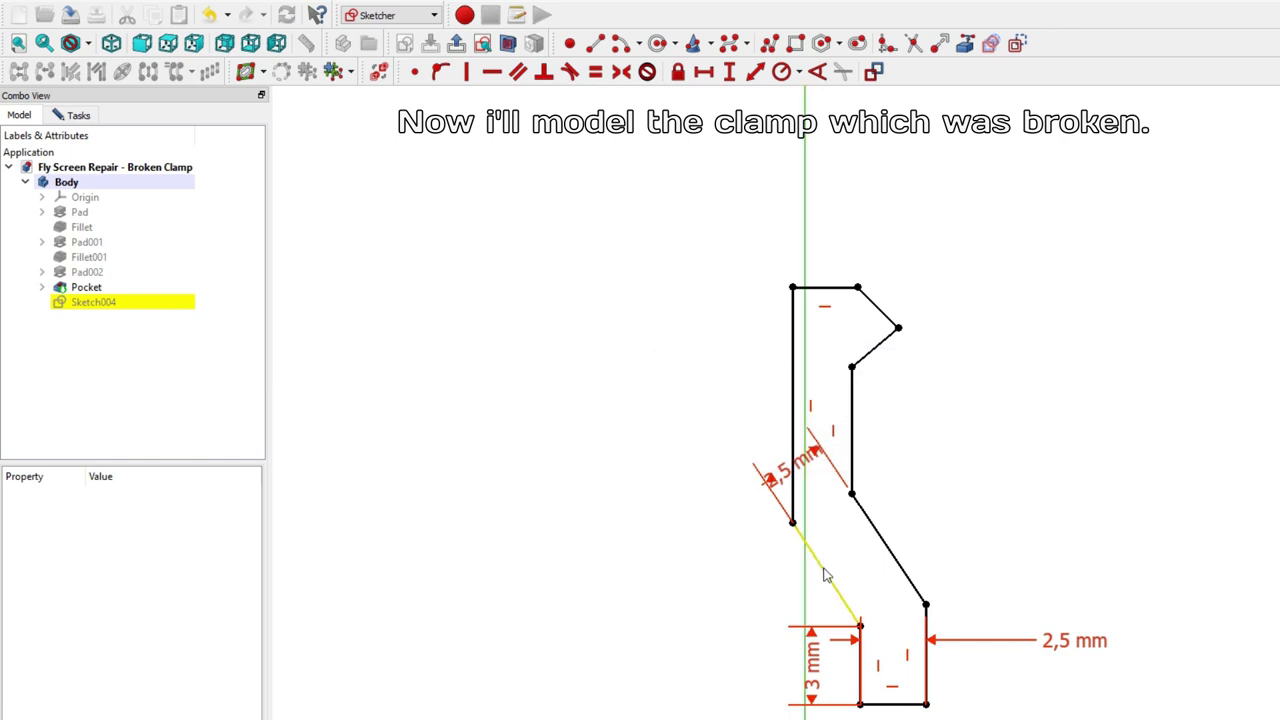
{"action": "left_click", "coordinate": [826, 574]}
{"action": "left_click", "coordinate": [878, 538]}
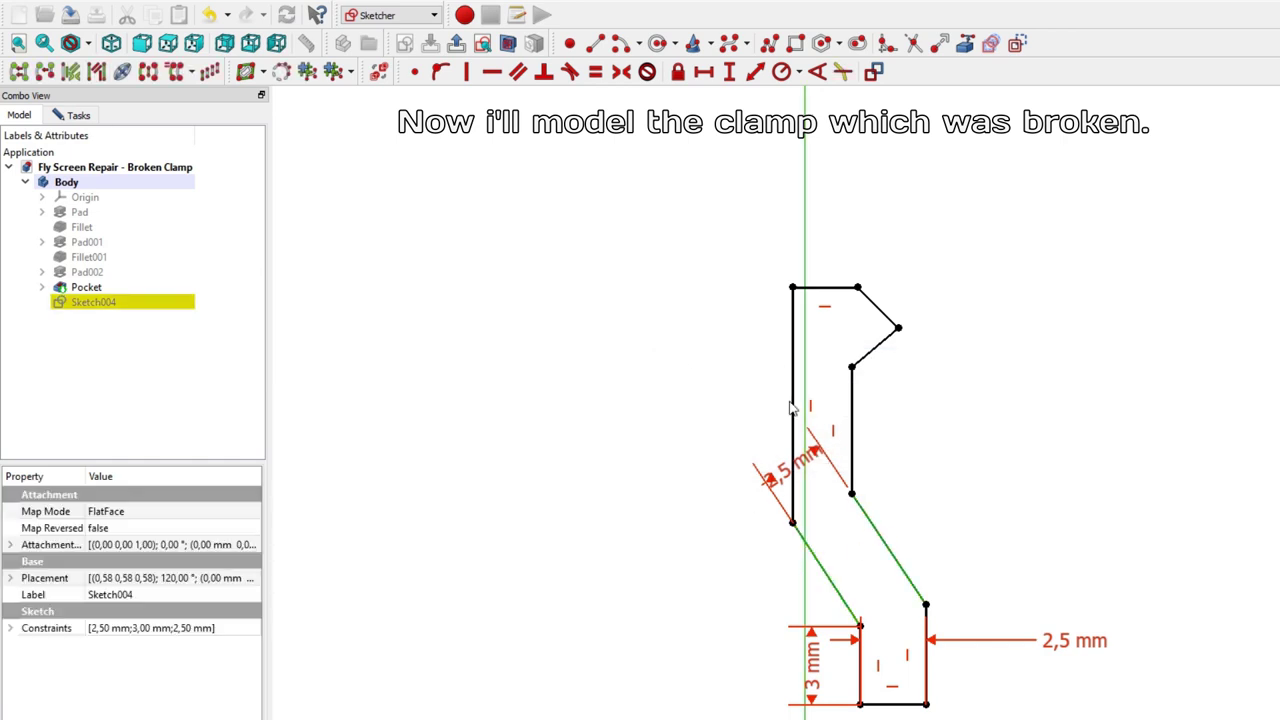
{"action": "left_click", "coordinate": [517, 72]}
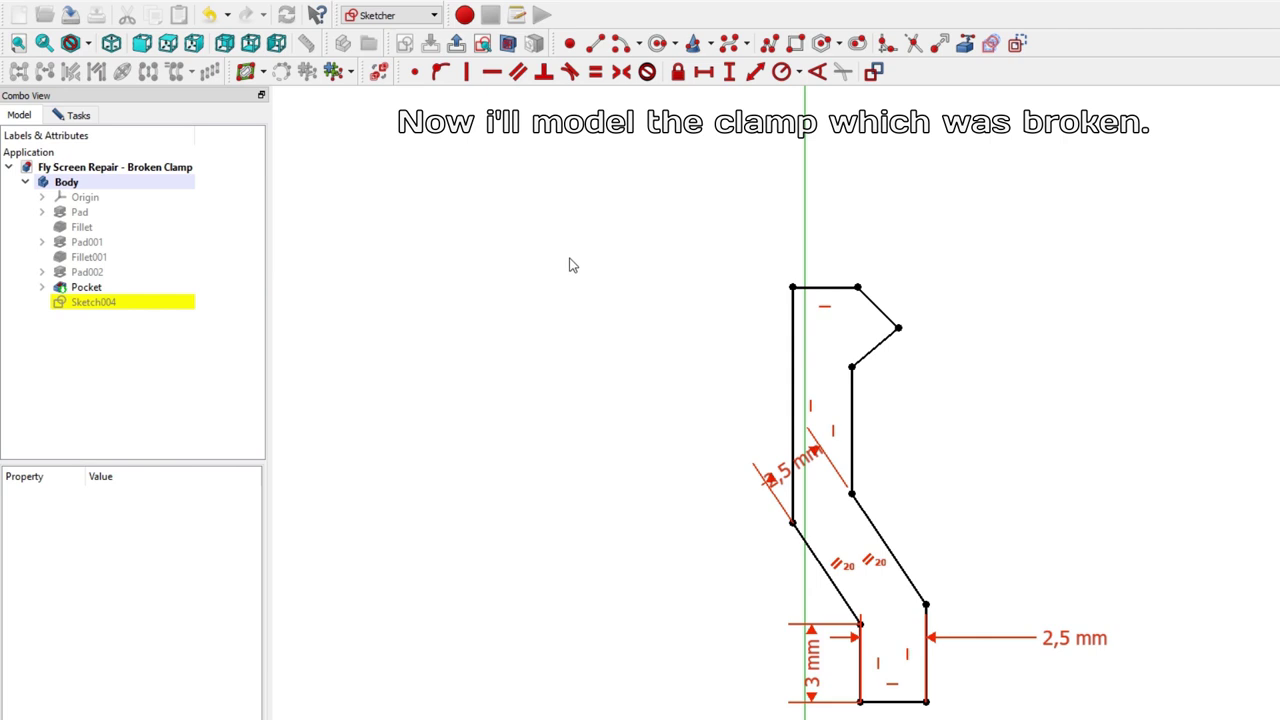
Step: Dimension the long left edge to 11 mm and place the upper inner vertex 2,5 mm from it
{"action": "left_click", "coordinate": [792, 412]}
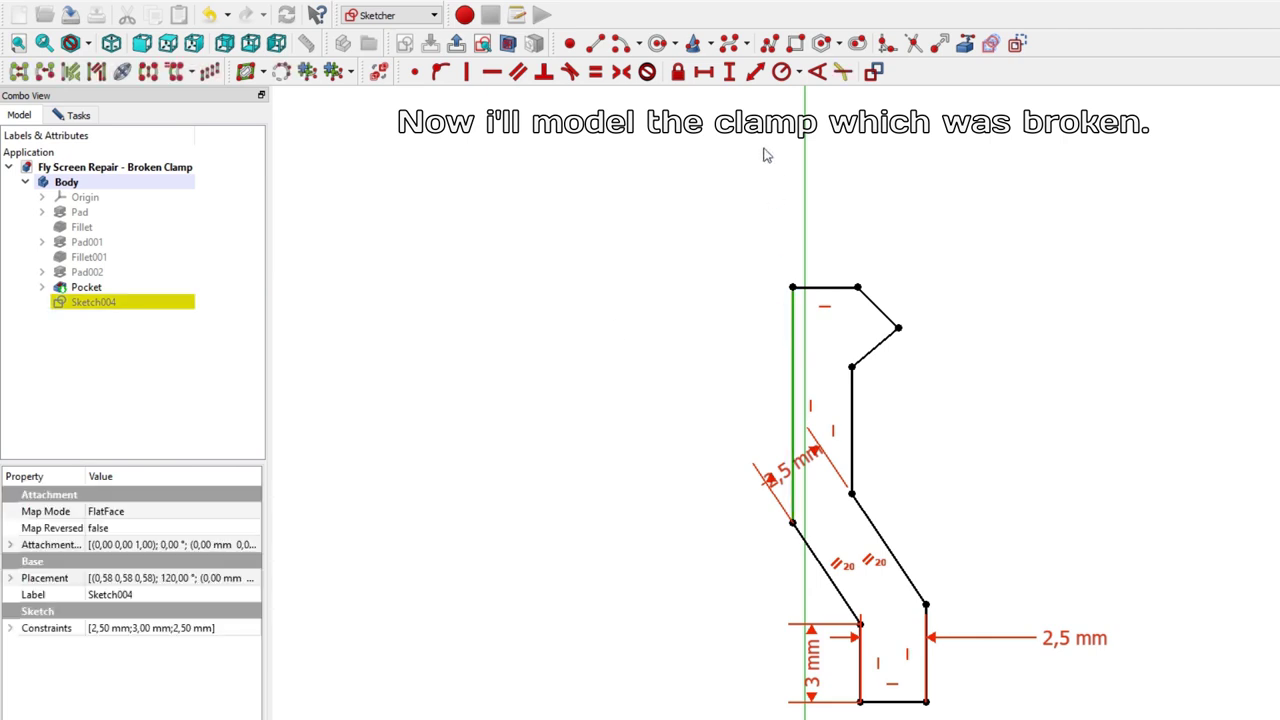
{"action": "left_click", "coordinate": [731, 74]}
{"action": "type", "text": "11"}
{"action": "key", "text": "Return"}
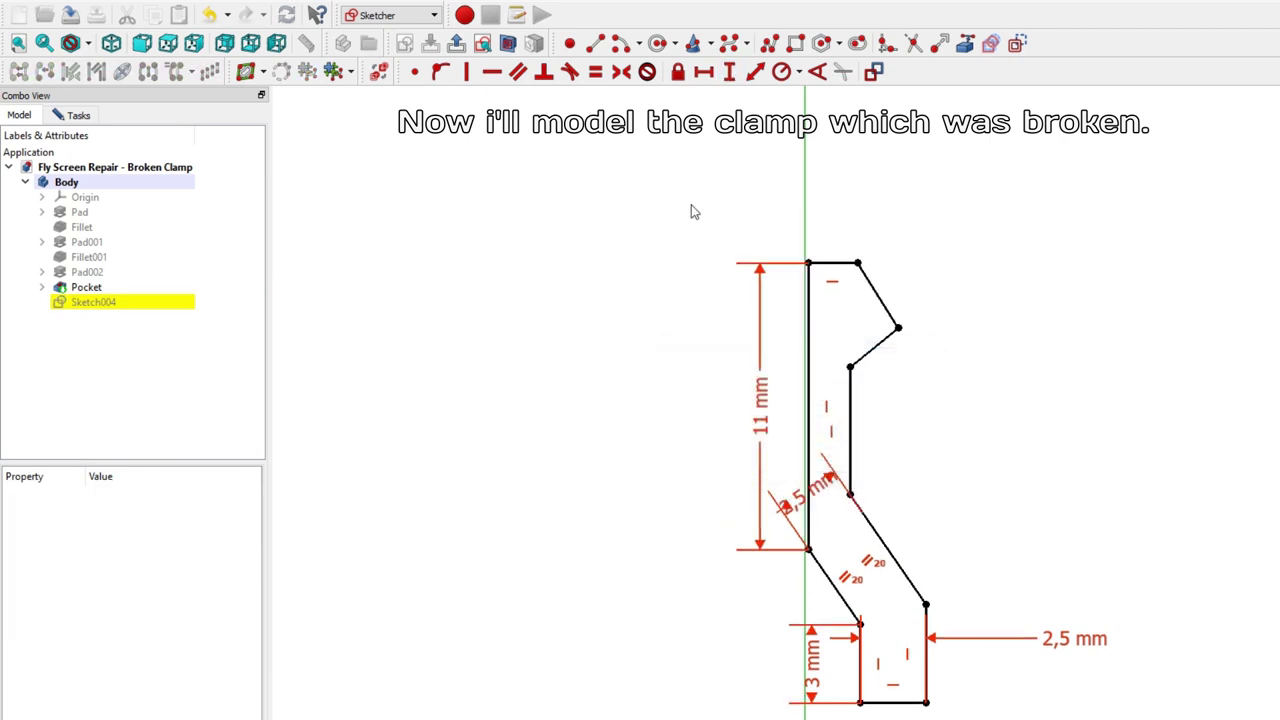
{"action": "left_click", "coordinate": [850, 367]}
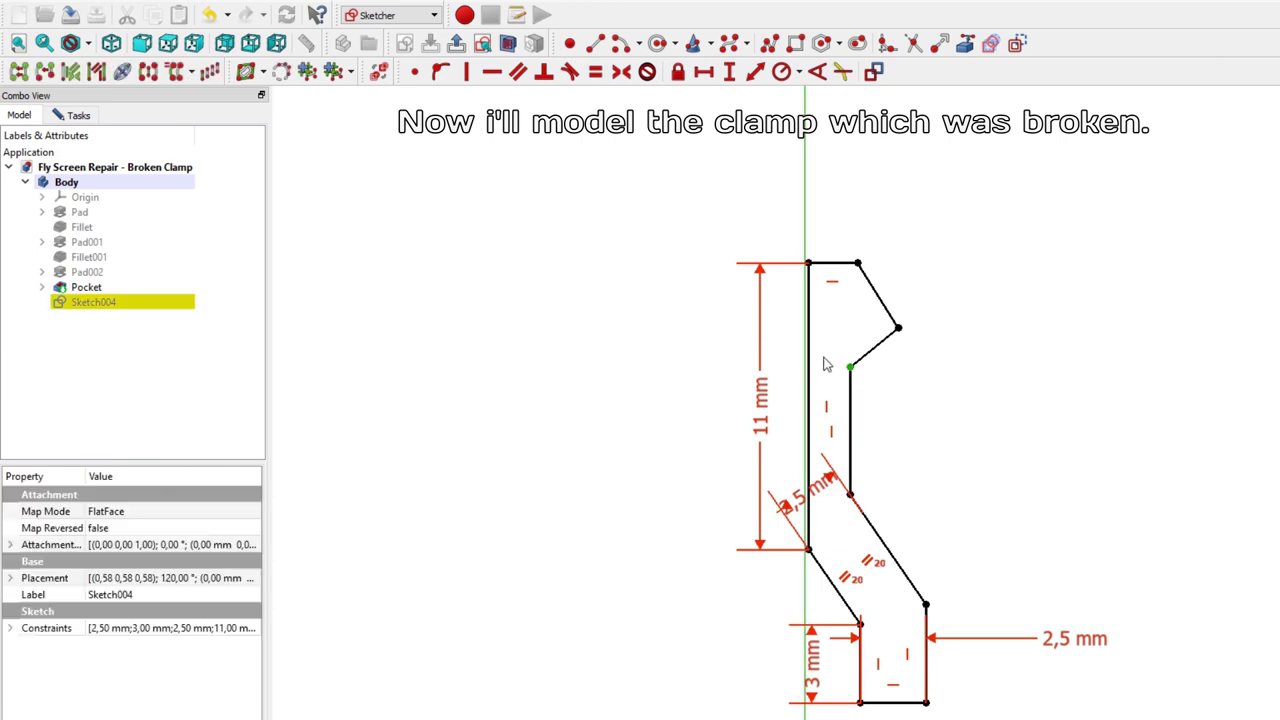
{"action": "left_click", "coordinate": [808, 366]}
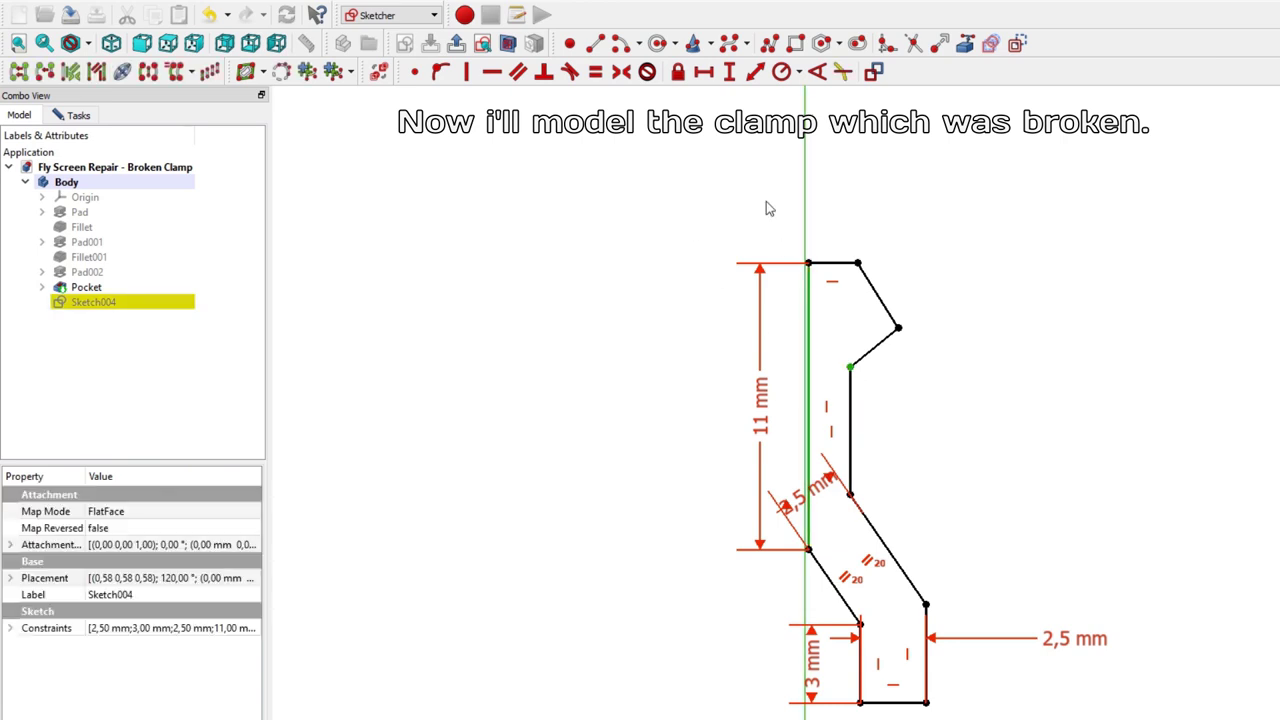
{"action": "left_click", "coordinate": [755, 74]}
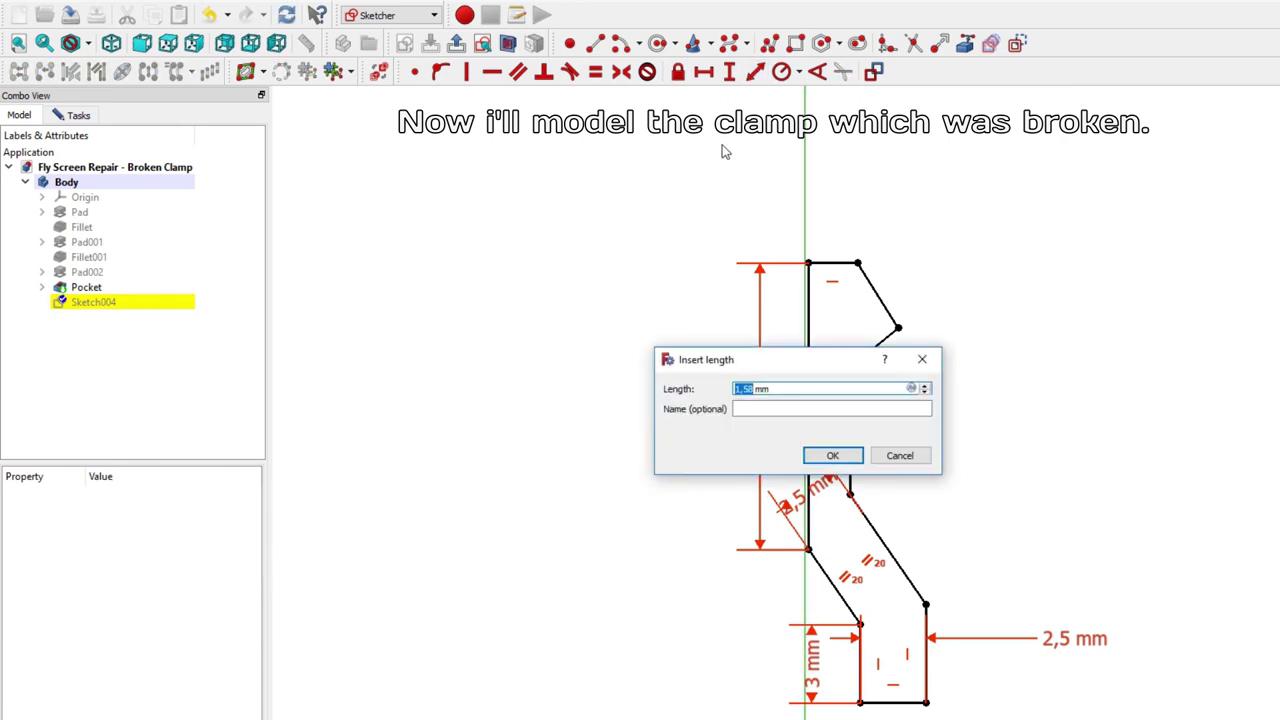
{"action": "type", "text": "2,"}
{"action": "key", "text": "Return"}
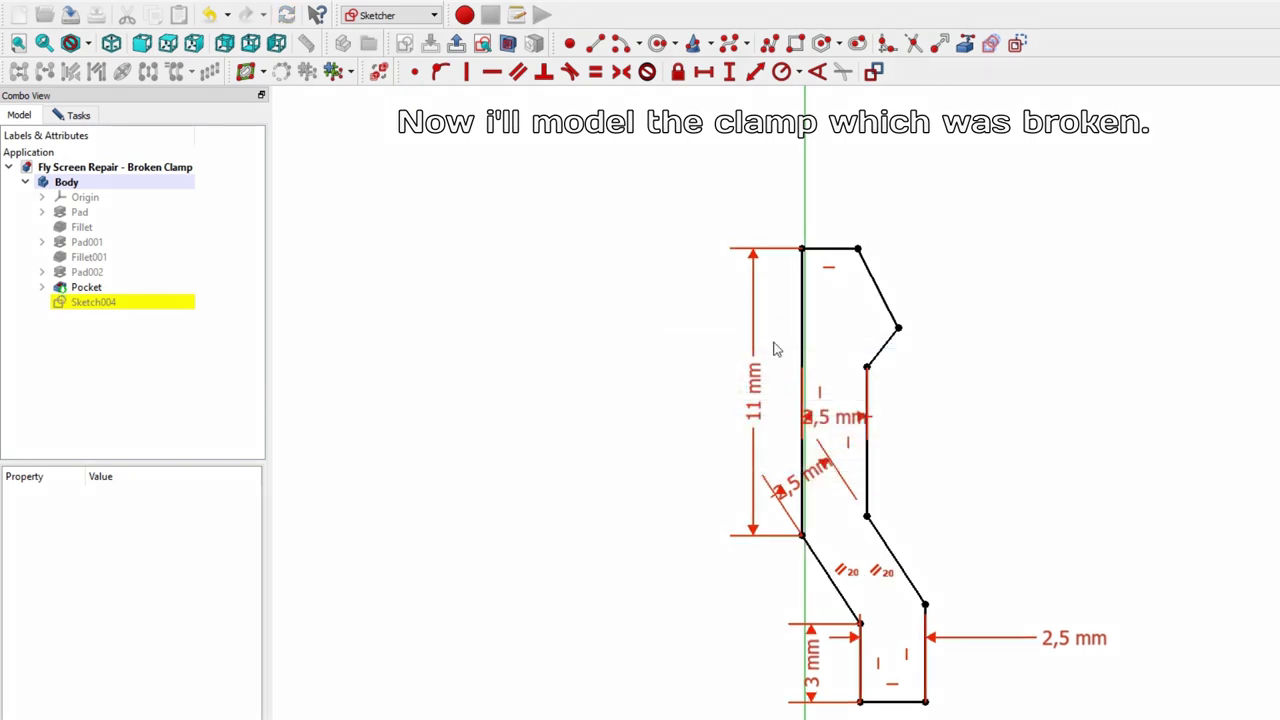
Step: Constrain the notch's slanted edges parallel and perpendicular, dragging its corner back into shape
{"action": "left_click_drag", "start_coordinate": [830, 428], "coordinate": [975, 410]}
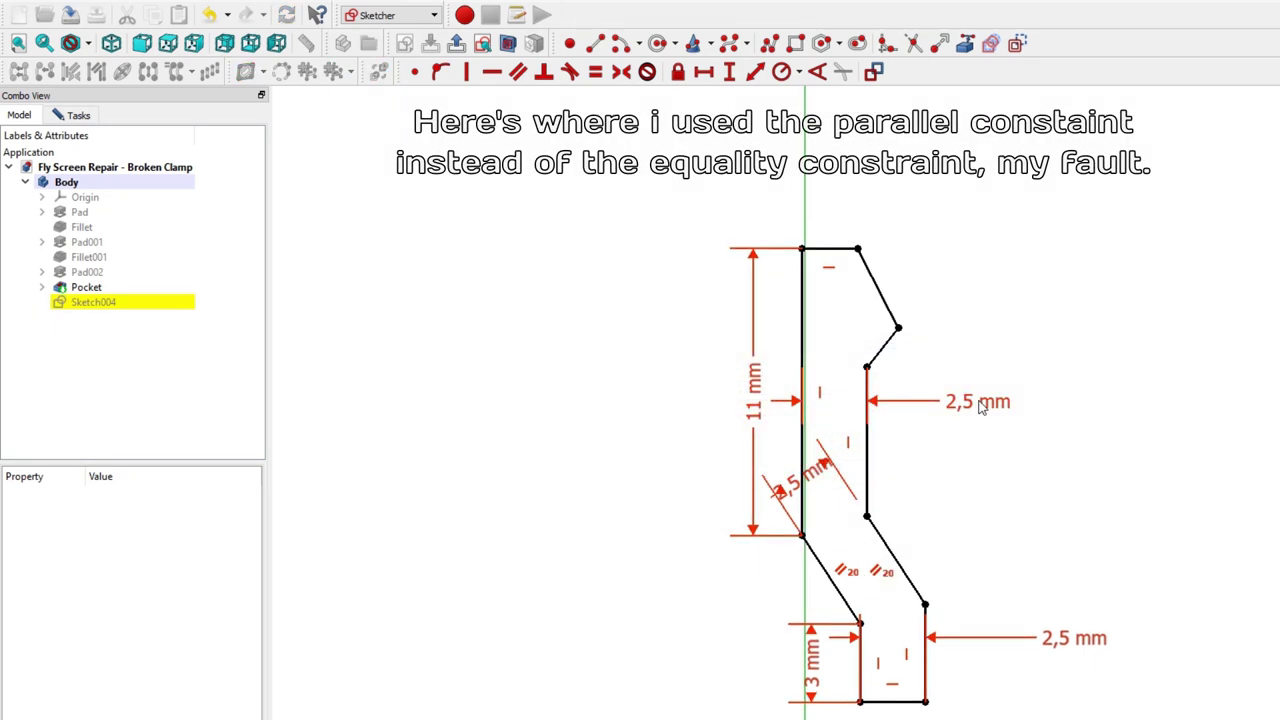
{"action": "left_click", "coordinate": [889, 345]}
{"action": "left_click", "coordinate": [878, 288]}
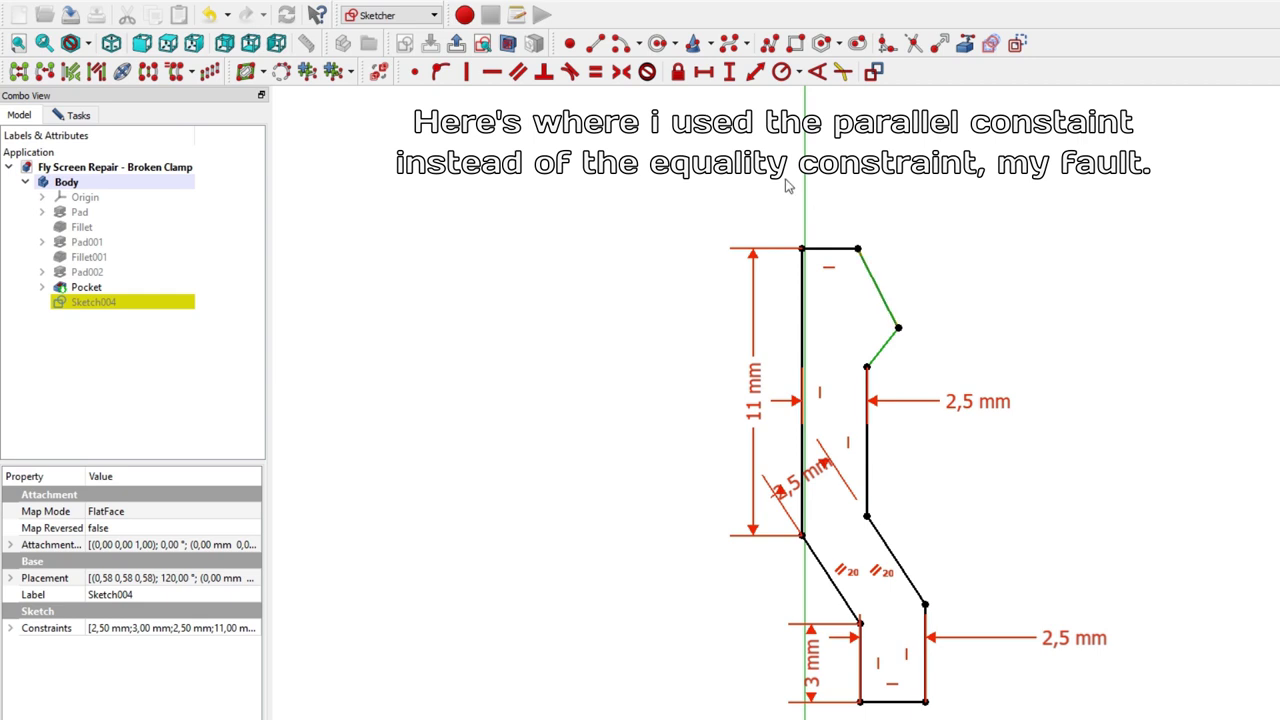
{"action": "left_click", "coordinate": [518, 71]}
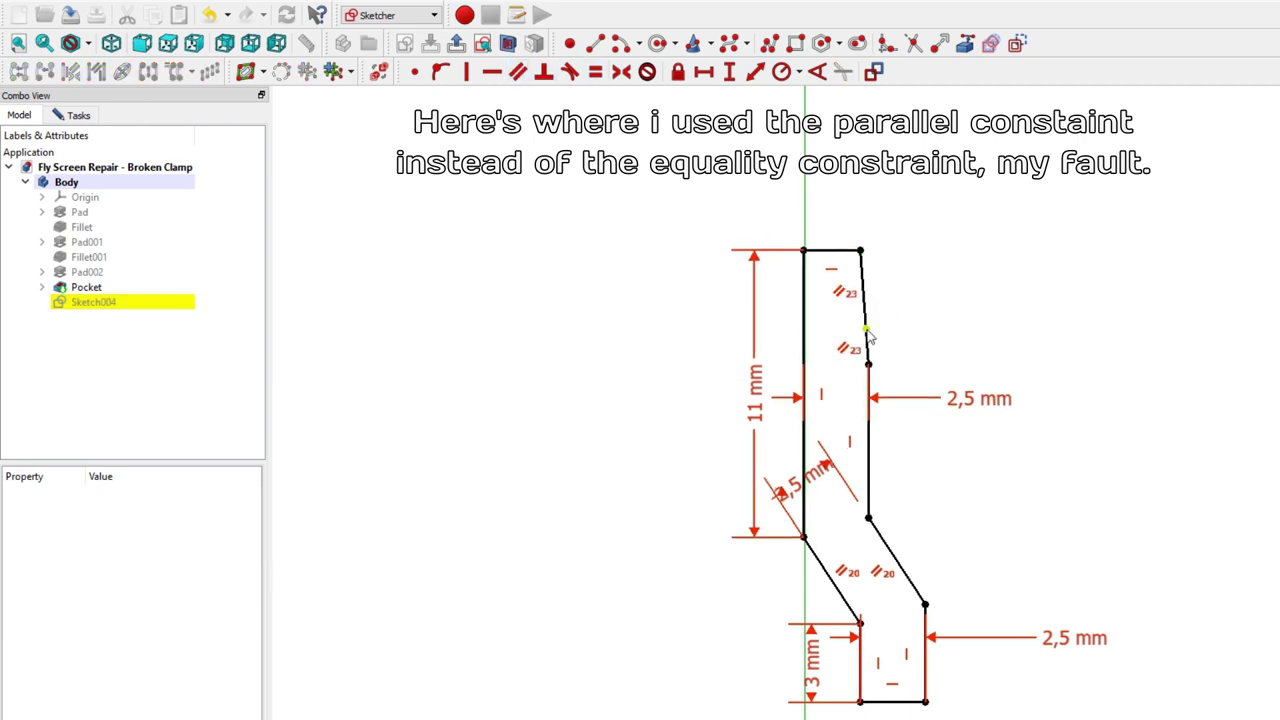
{"action": "left_click_drag", "start_coordinate": [867, 331], "coordinate": [911, 308]}
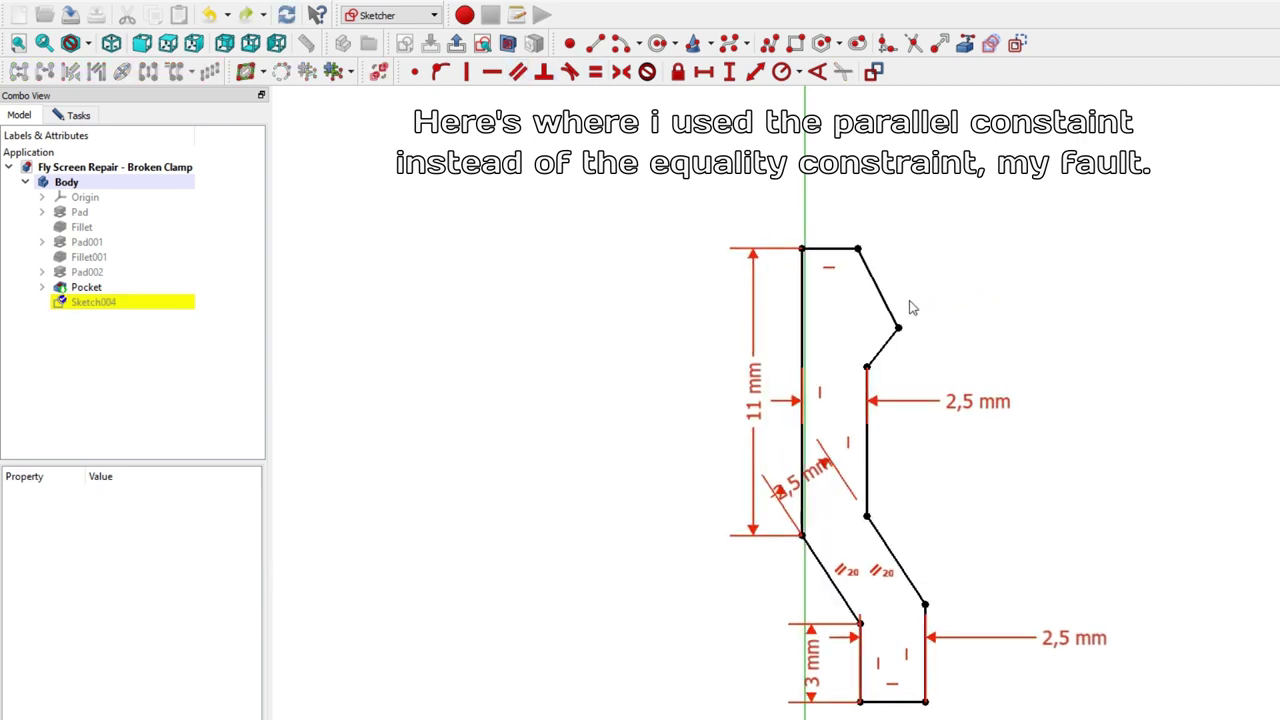
{"action": "left_click", "coordinate": [879, 290]}
{"action": "left_click", "coordinate": [884, 346]}
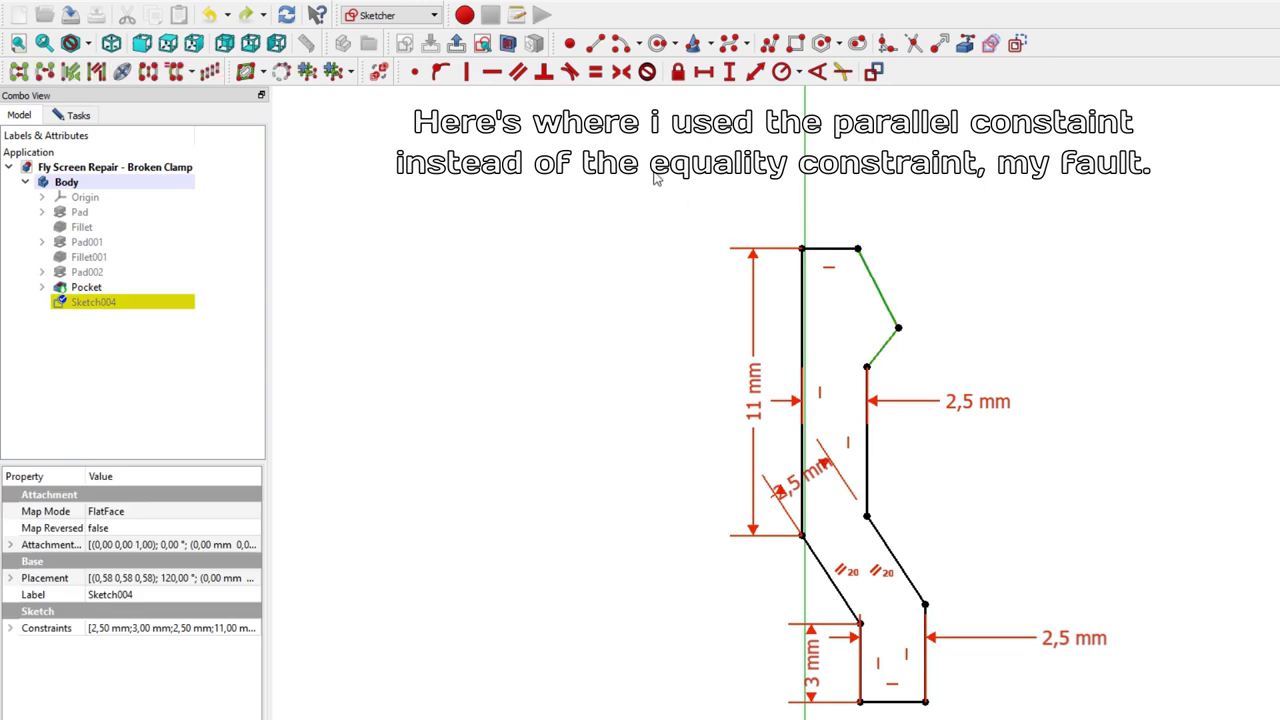
{"action": "left_click", "coordinate": [544, 71]}
{"action": "left_click", "coordinate": [888, 347]}
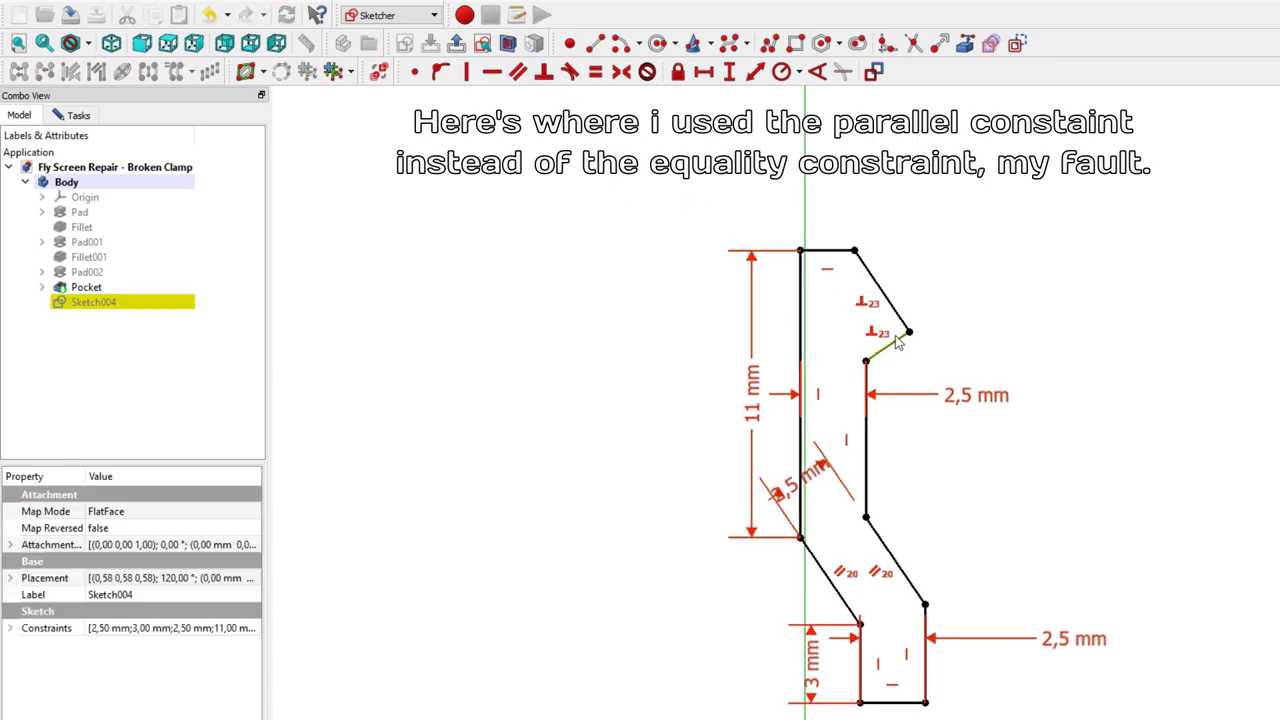
{"action": "left_click", "coordinate": [897, 320]}
{"action": "left_click", "coordinate": [517, 71]}
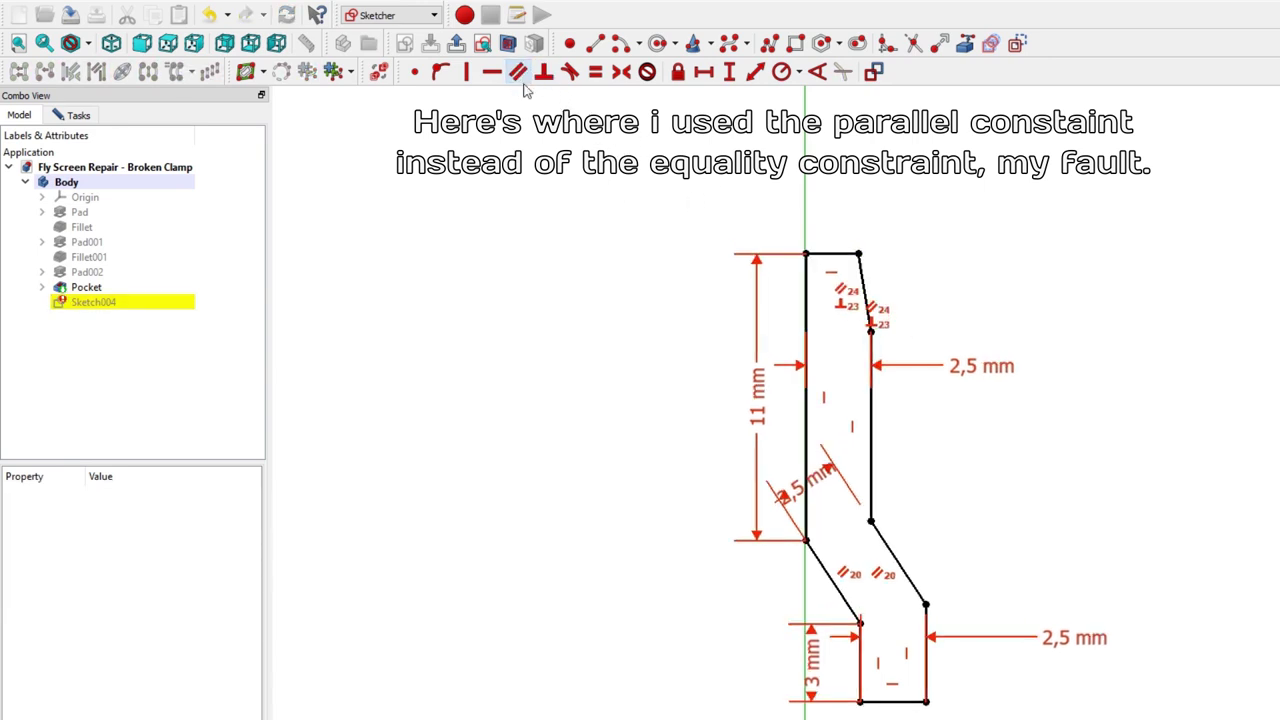
{"action": "mouse_move", "coordinate": [921, 357]}
{"action": "left_mouse_down"}
{"action": "mouse_move", "coordinate": [920, 313]}
{"action": "mouse_move", "coordinate": [909, 314]}
{"action": "left_mouse_up"}
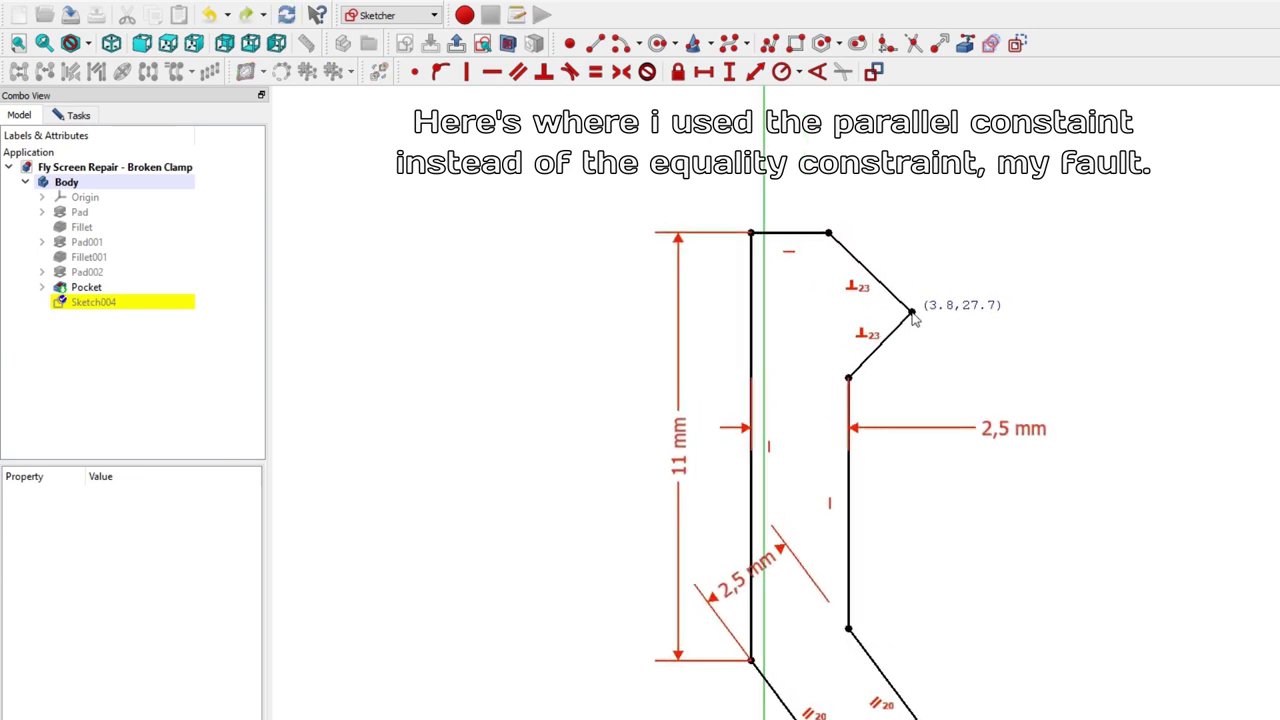
Step: Align the notch's inner vertices vertically and give the notch a 4 mm horizontal width
{"action": "left_click", "coordinate": [847, 378]}
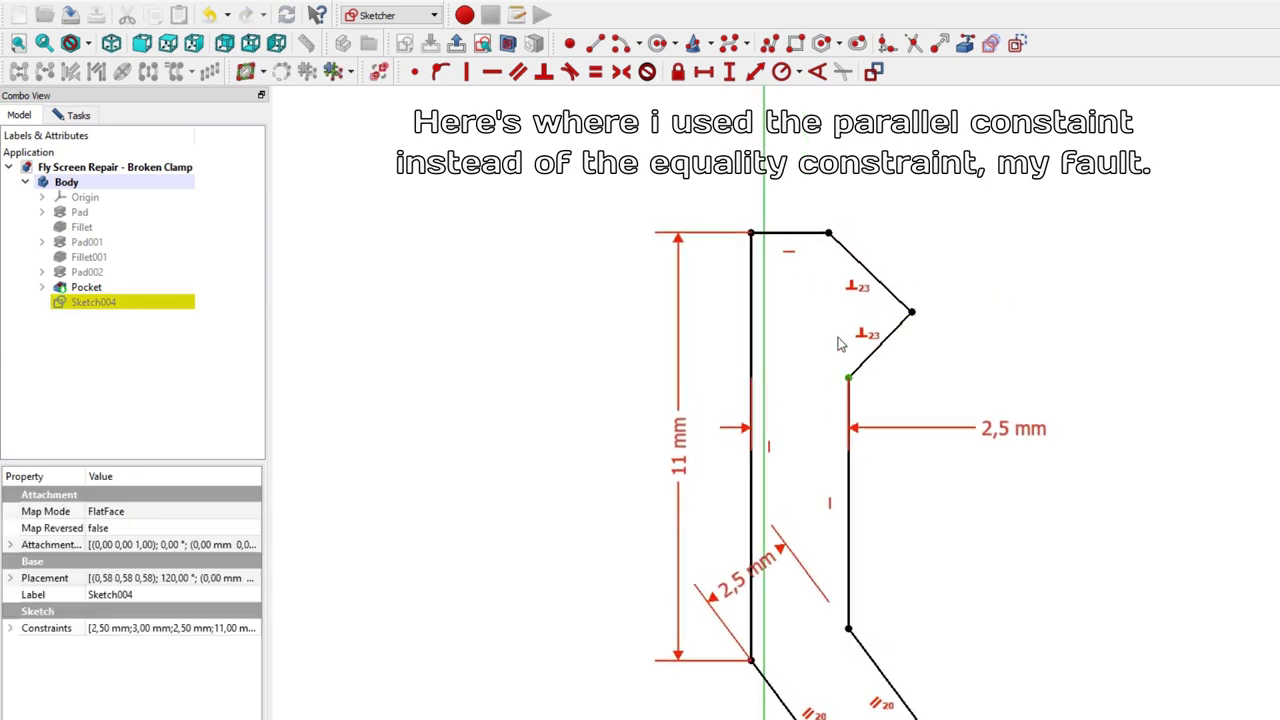
{"action": "left_click", "coordinate": [466, 72]}
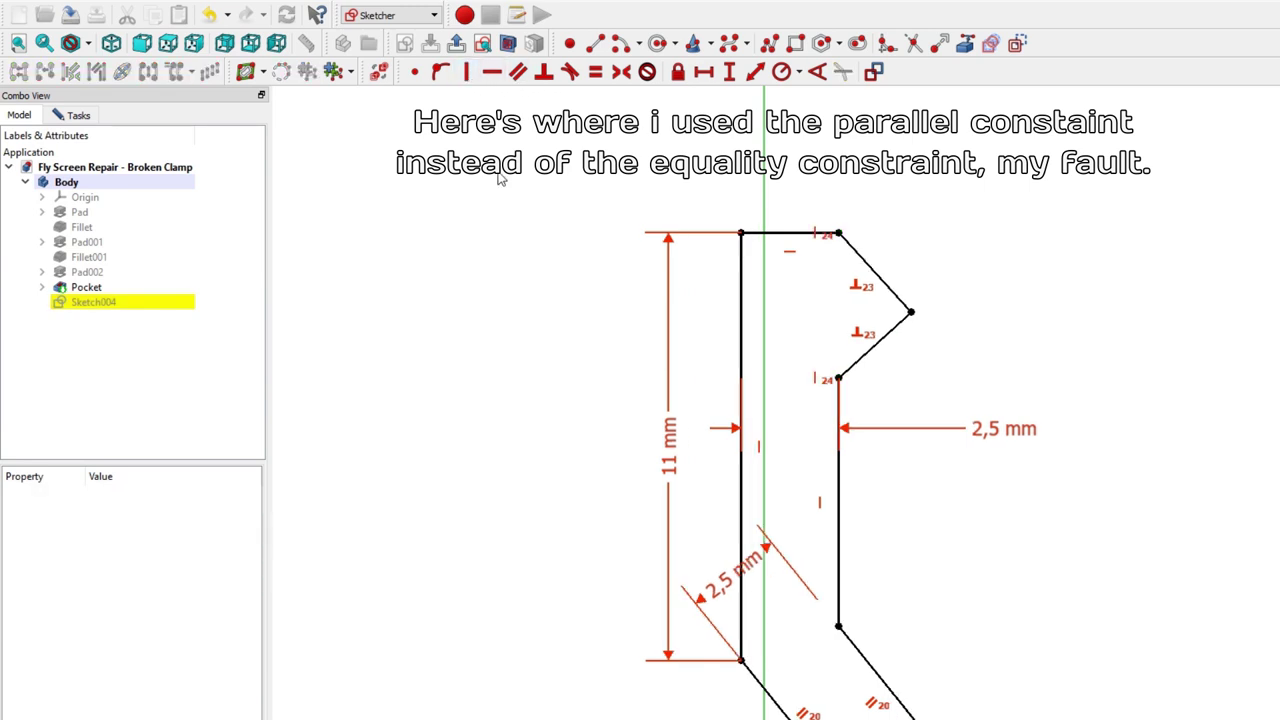
{"action": "left_click", "coordinate": [910, 312]}
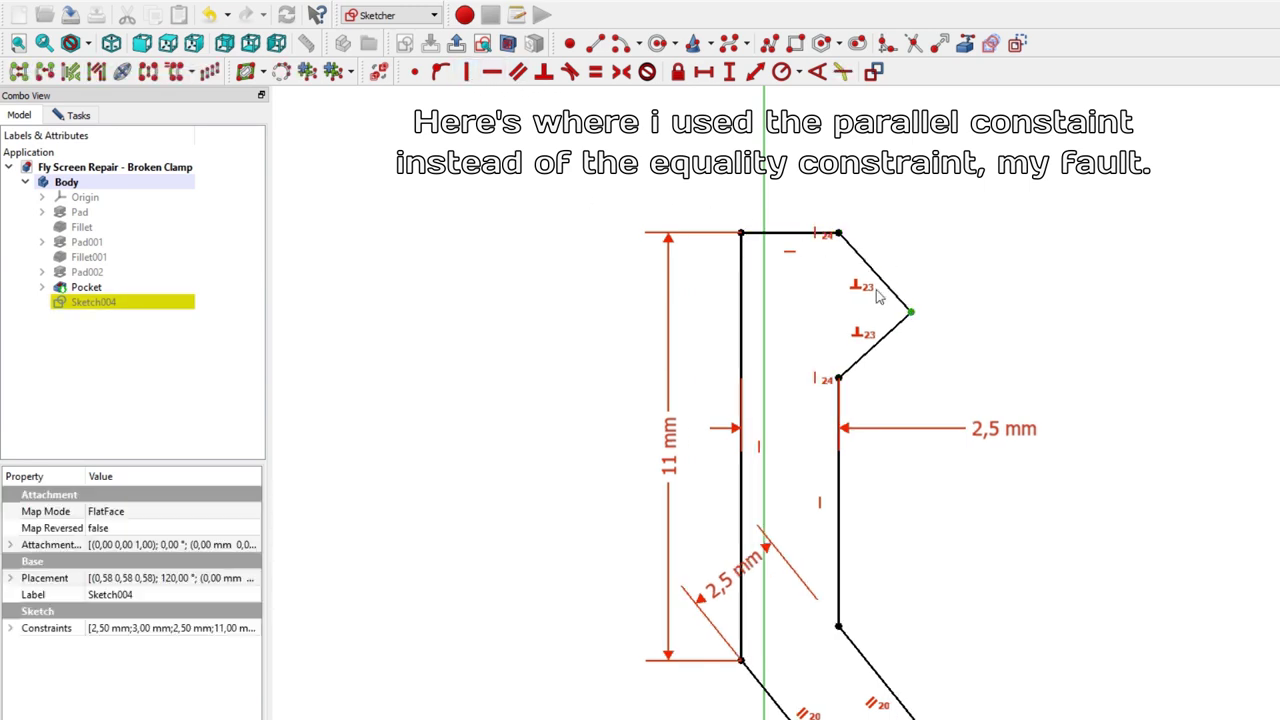
{"action": "left_click", "coordinate": [703, 72]}
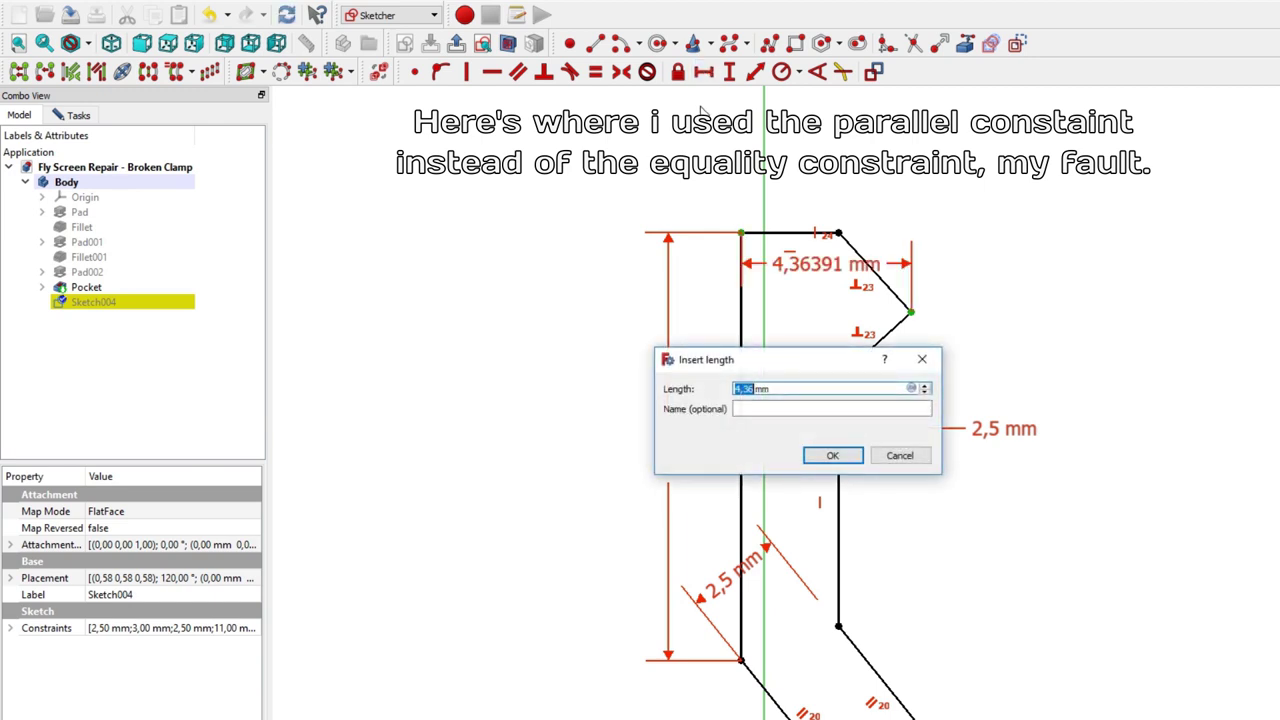
{"action": "type", "text": "4"}
{"action": "key", "text": "Return"}
{"action": "left_click_drag", "start_coordinate": [818, 264], "coordinate": [815, 189]}
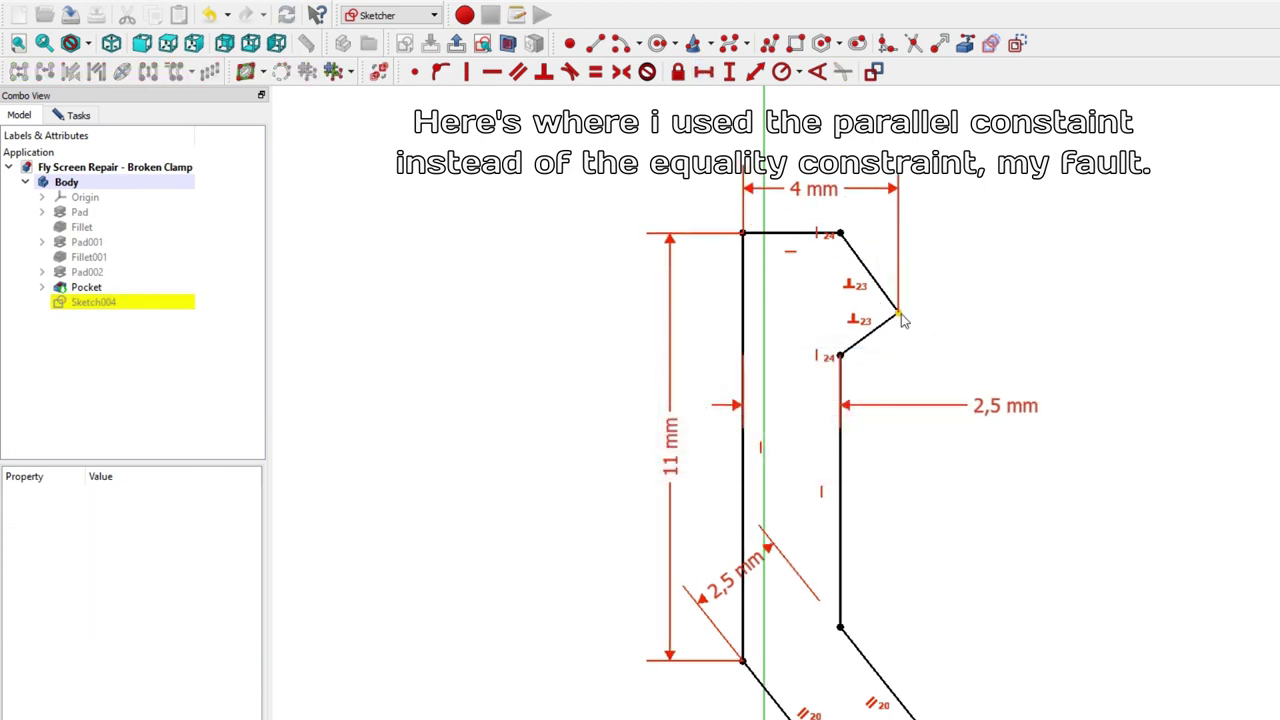
Step: Make the lower and upper slanted notch edges equal in length
{"action": "left_click_drag", "start_coordinate": [903, 318], "coordinate": [899, 260]}
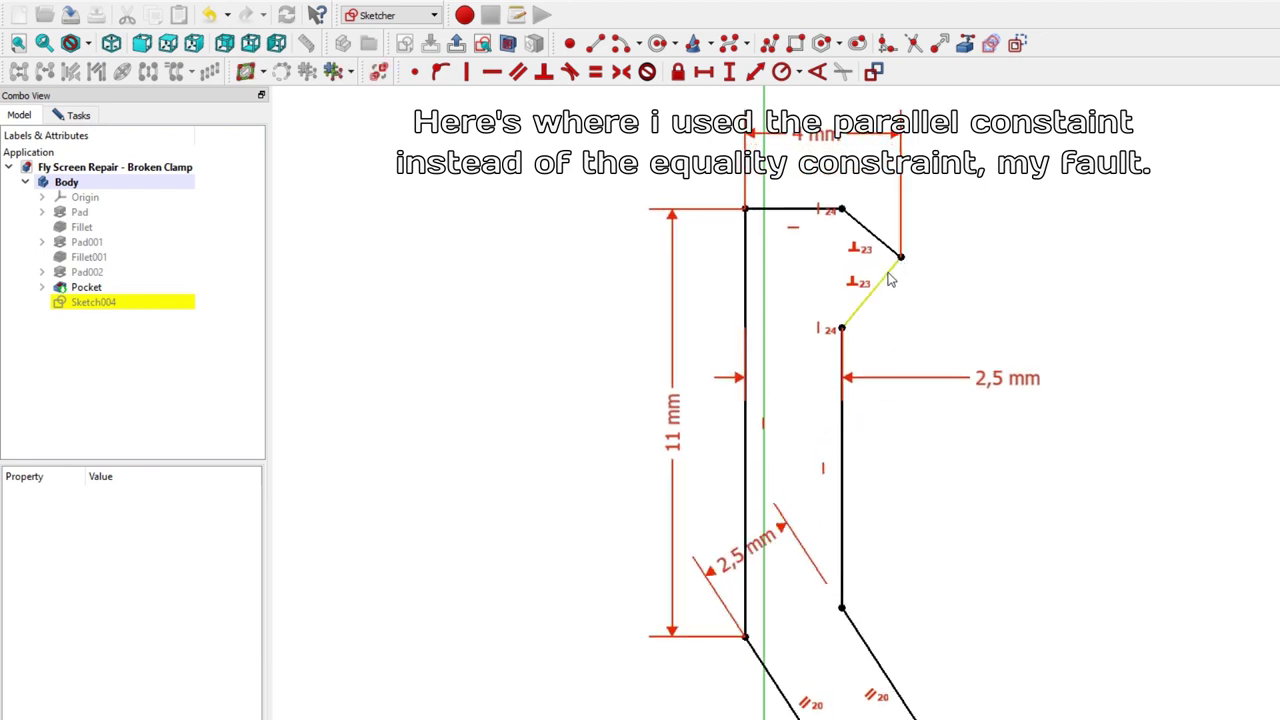
{"action": "left_click", "coordinate": [891, 280]}
{"action": "left_click", "coordinate": [855, 232]}
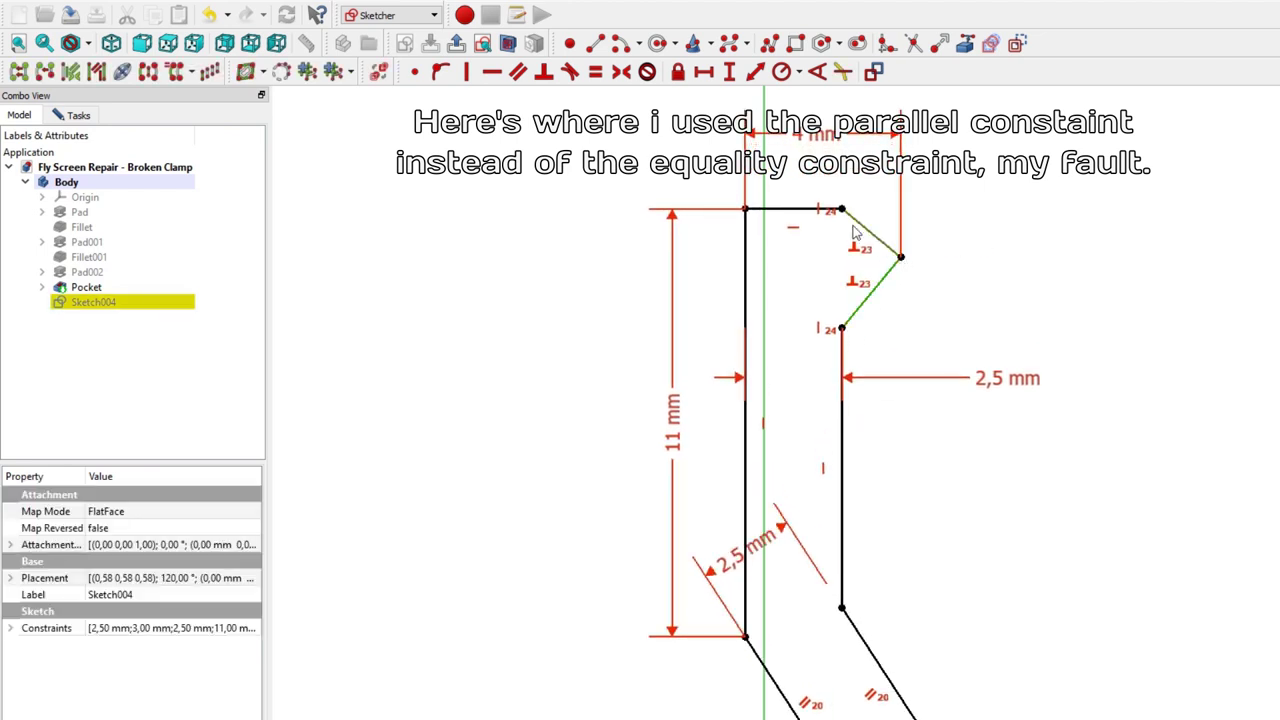
{"action": "left_click", "coordinate": [593, 74]}
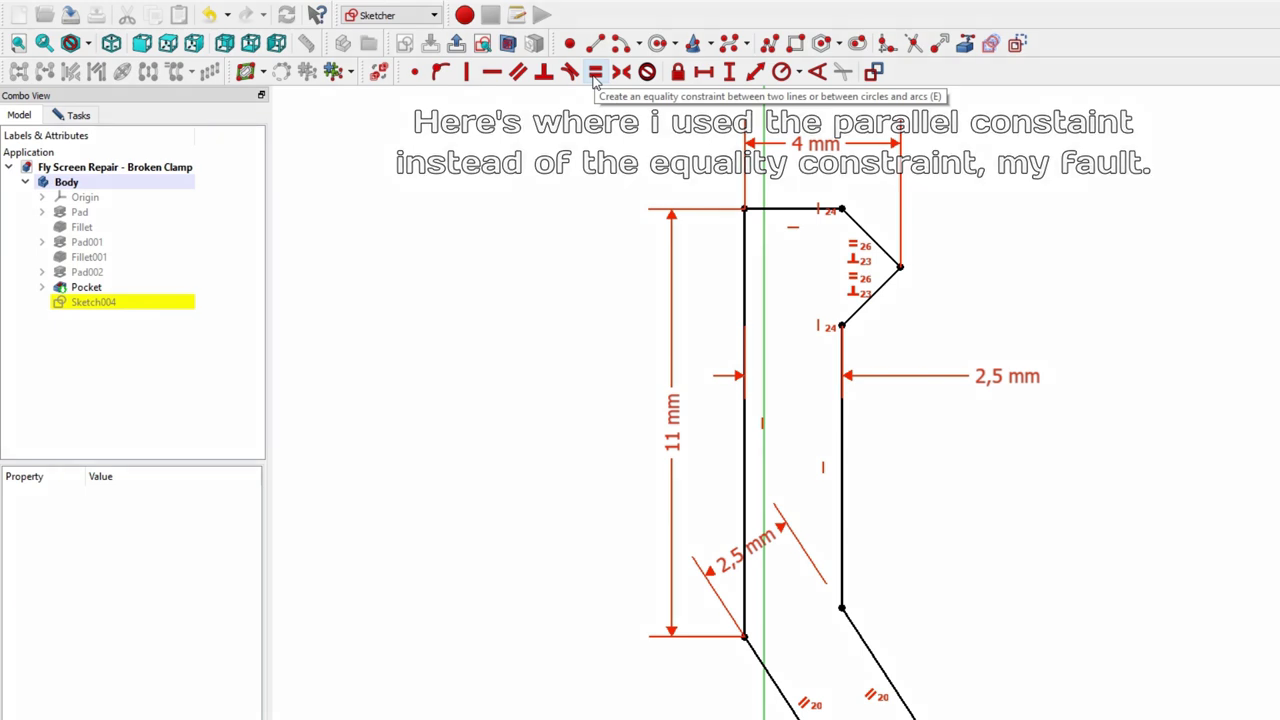
Step: Set the left slanted line's length to 6 mm
{"action": "left_click", "coordinate": [755, 660]}
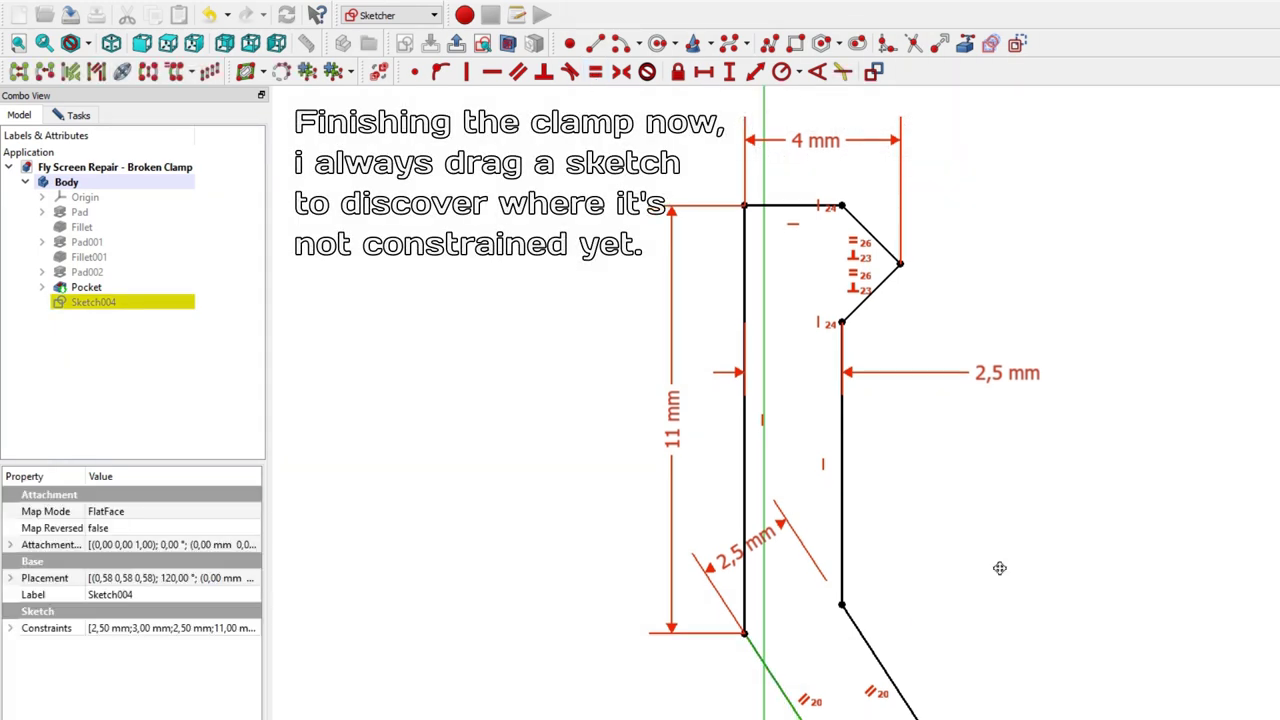
{"action": "middle_click_drag", "start_coordinate": [1000, 566], "coordinate": [977, 309]}
{"action": "left_click", "coordinate": [755, 71]}
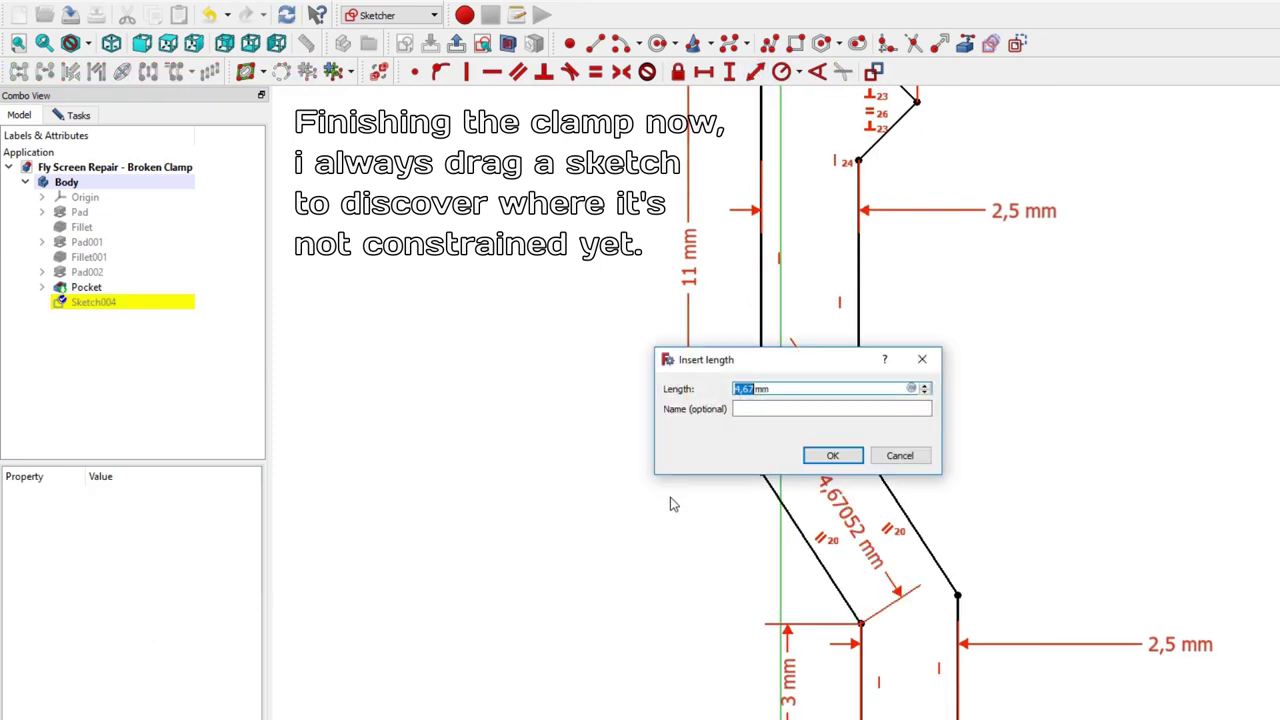
{"action": "type", "text": "6"}
{"action": "key", "text": "Return"}
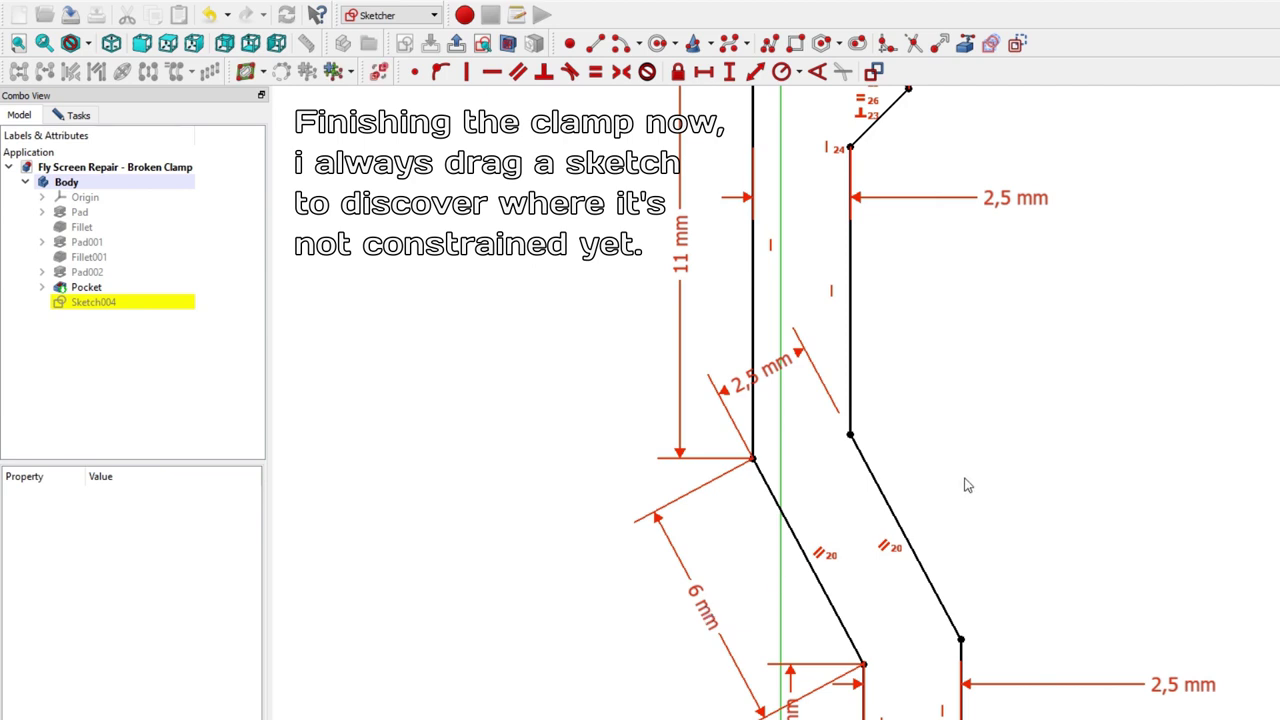
Step: Give the foot a 3,9 mm horizontal distance at its bottom-right corner
{"action": "scroll", "coordinate": [967, 485], "scroll_direction": "down", "scroll_amount": 2}
{"action": "middle_click_drag", "start_coordinate": [1008, 562], "coordinate": [997, 417]}
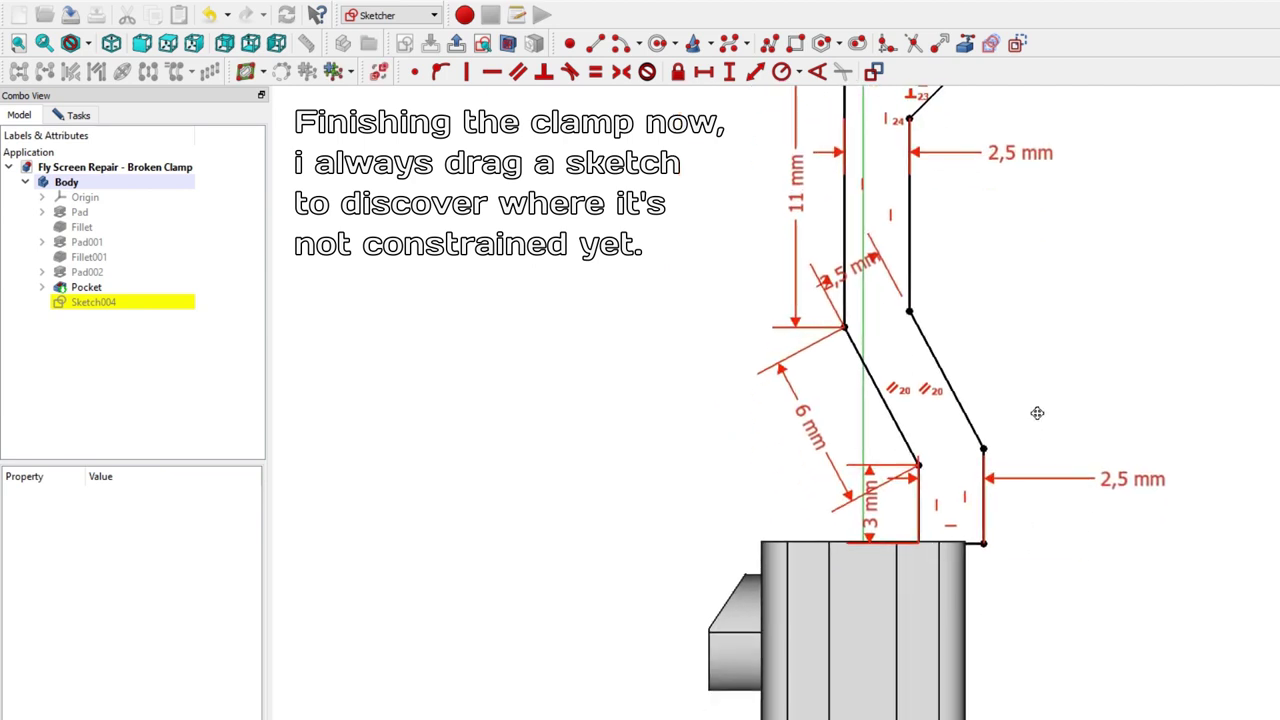
{"action": "left_click", "coordinate": [984, 542]}
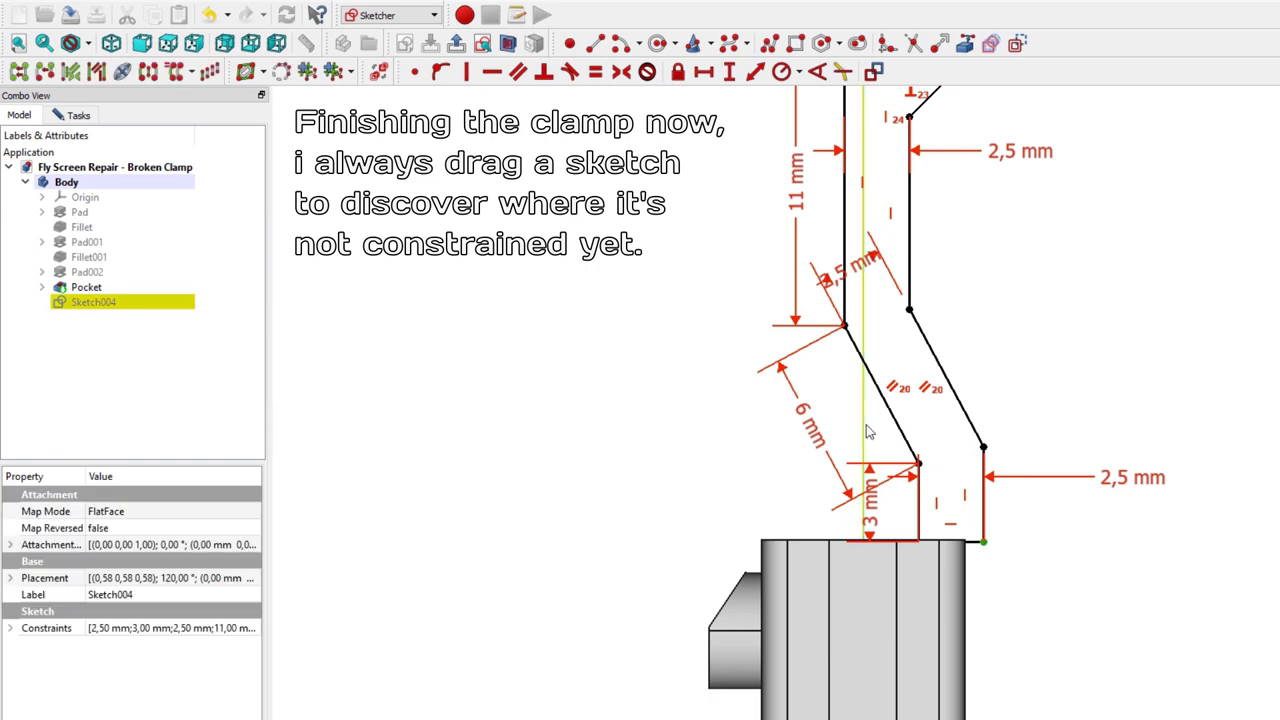
{"action": "left_click", "coordinate": [703, 71]}
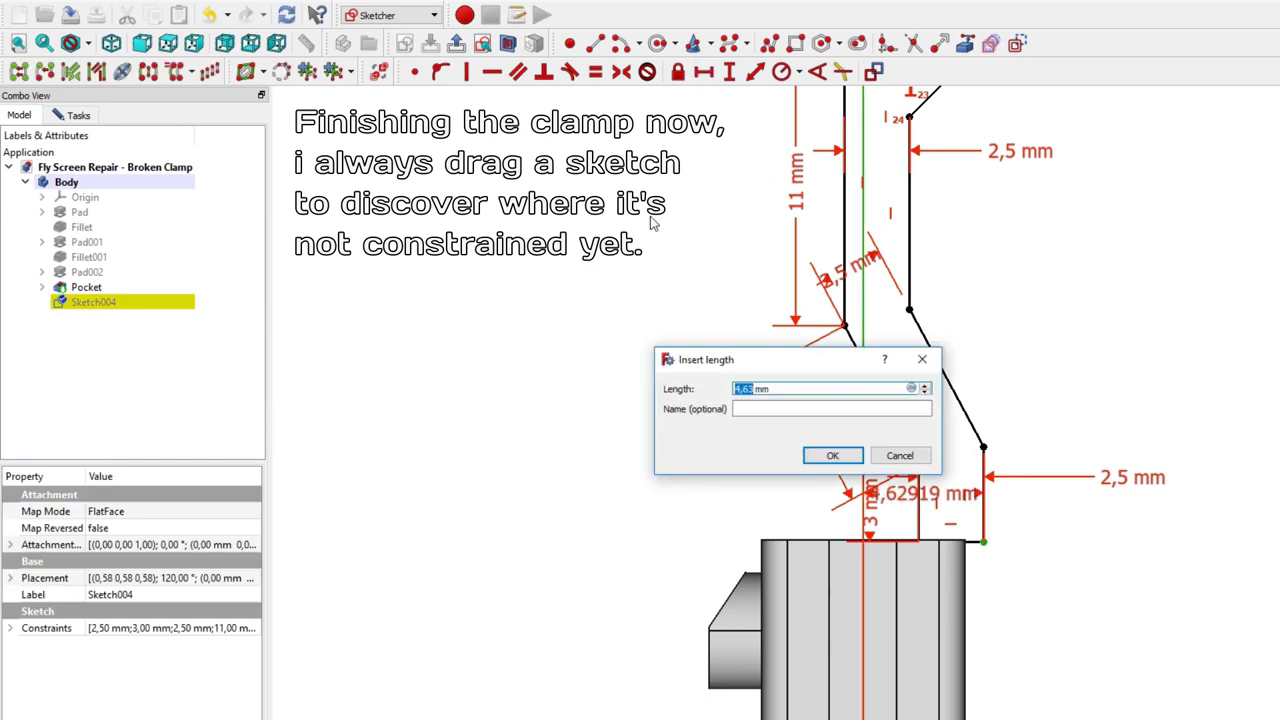
{"action": "type", "text": "3,"}
{"action": "key", "text": "Return"}
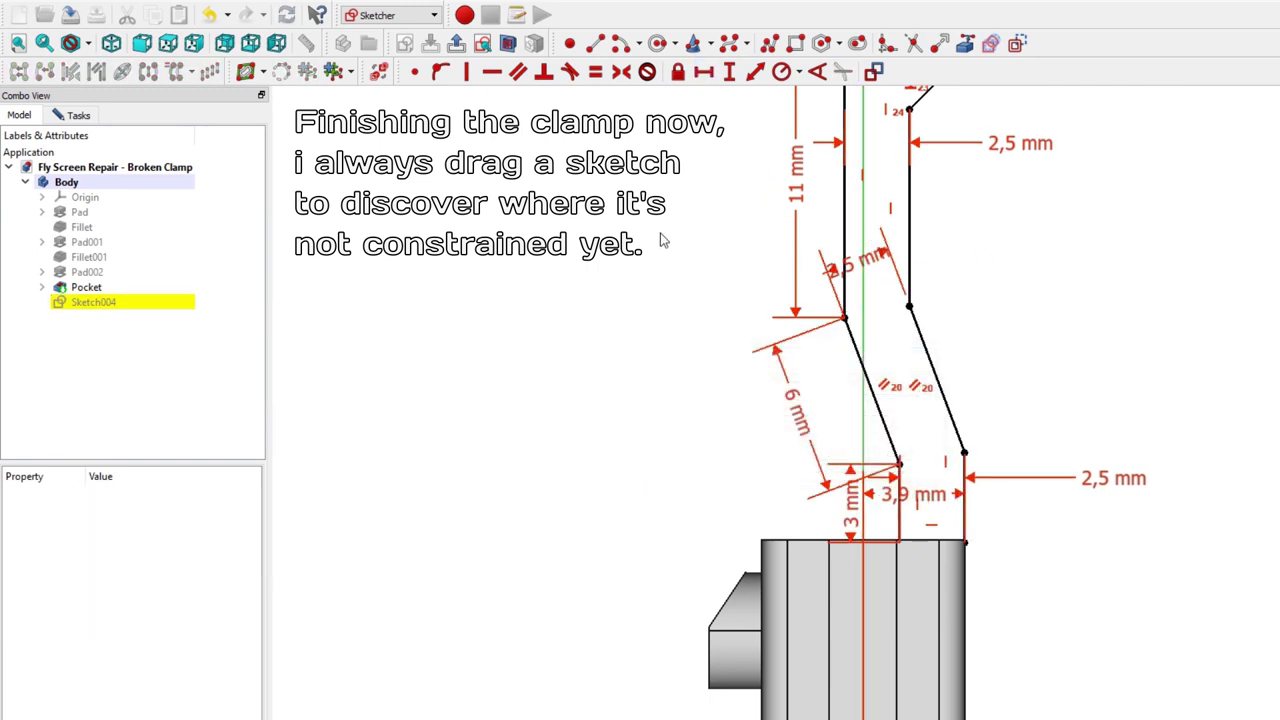
Step: Add an 11,5 mm vertical distance down from the foot's corner vertex
{"action": "left_click", "coordinate": [968, 548]}
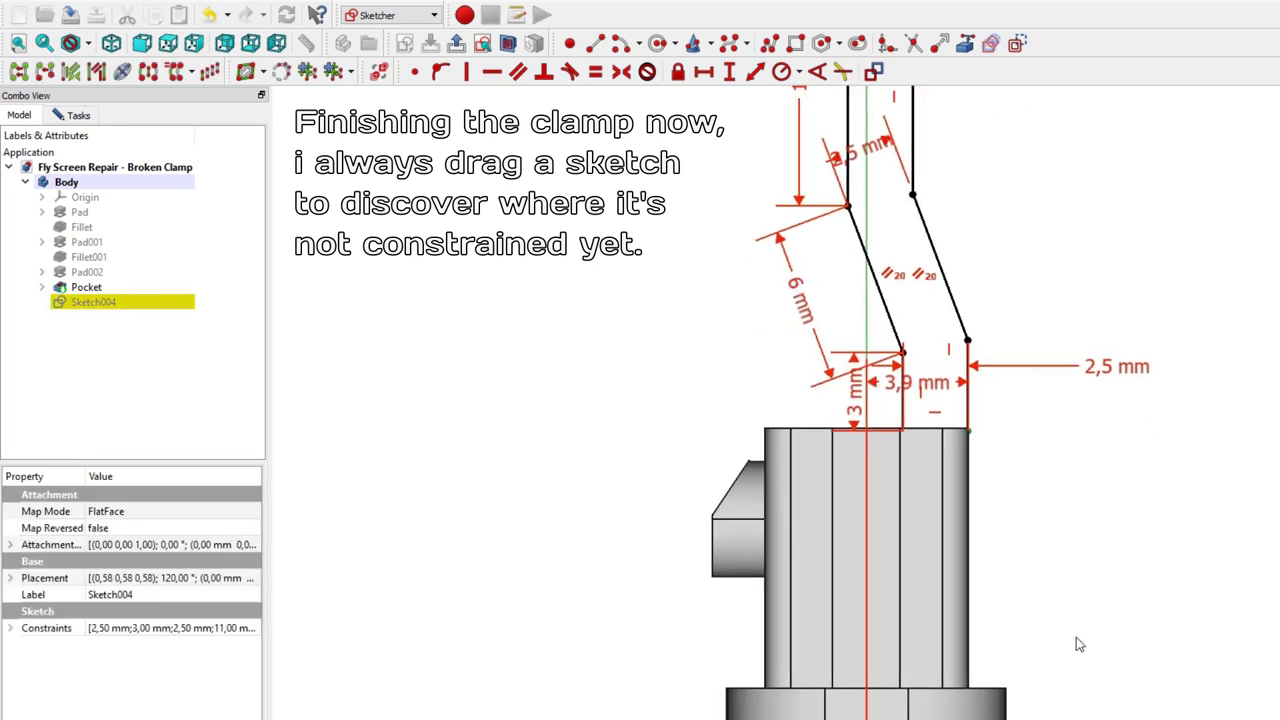
{"action": "left_click", "coordinate": [735, 79]}
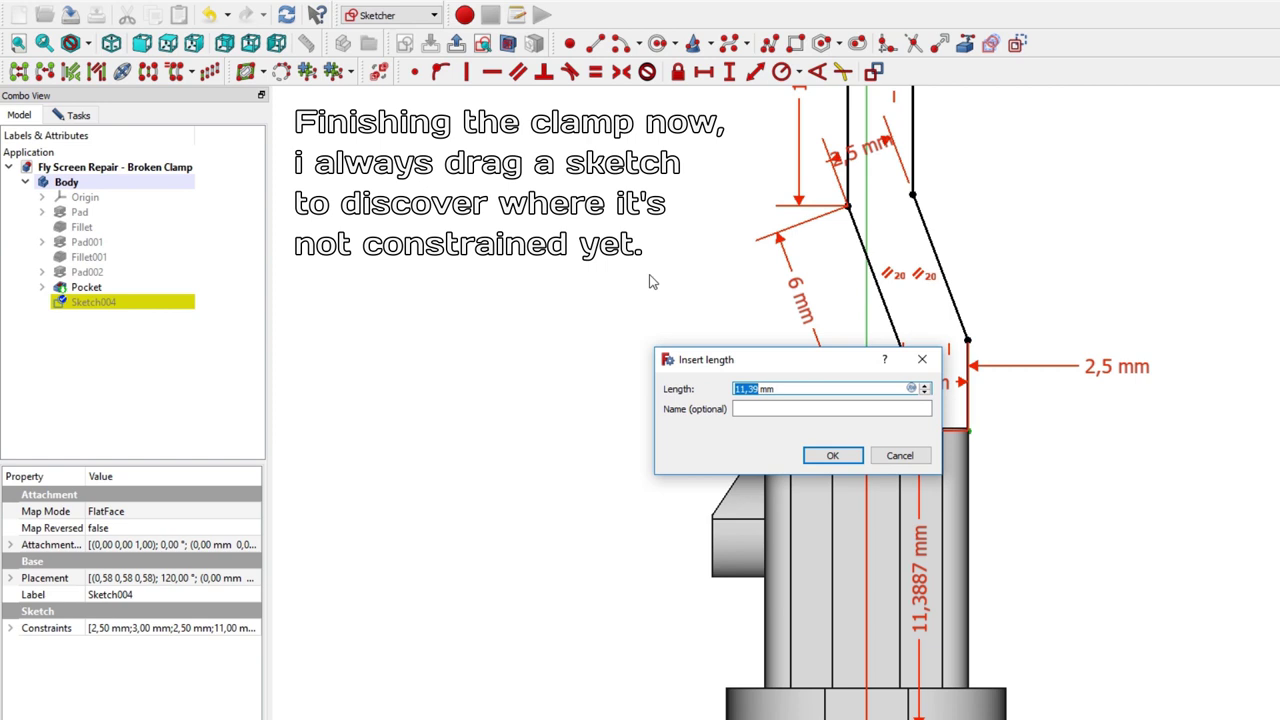
{"action": "type", "text": "11"}
{"action": "key", "text": "Return"}
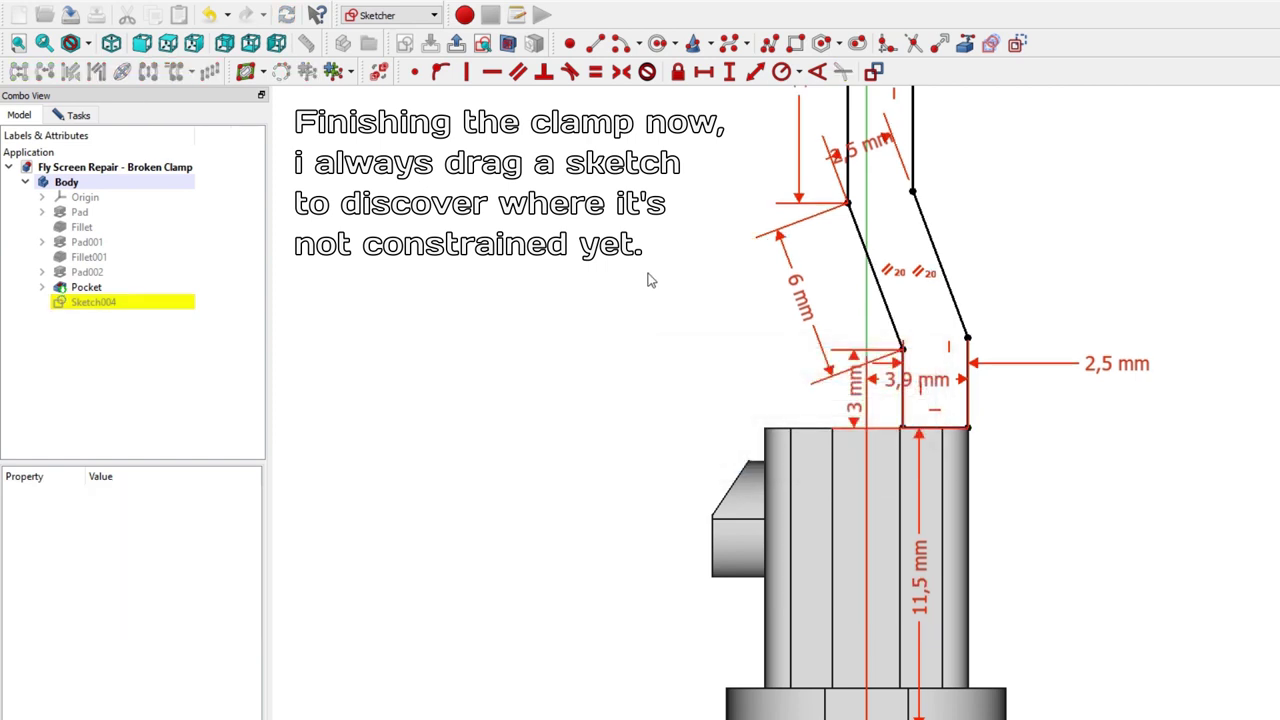
Step: Add a 3,5 mm horizontal distance at the right profile's bend vertex and close the sketch
{"action": "mouse_move", "coordinate": [675, 263]}
{"action": "middle_mouse_down"}
{"action": "mouse_move", "coordinate": [671, 440]}
{"action": "mouse_move", "coordinate": [631, 571]}
{"action": "middle_mouse_up"}
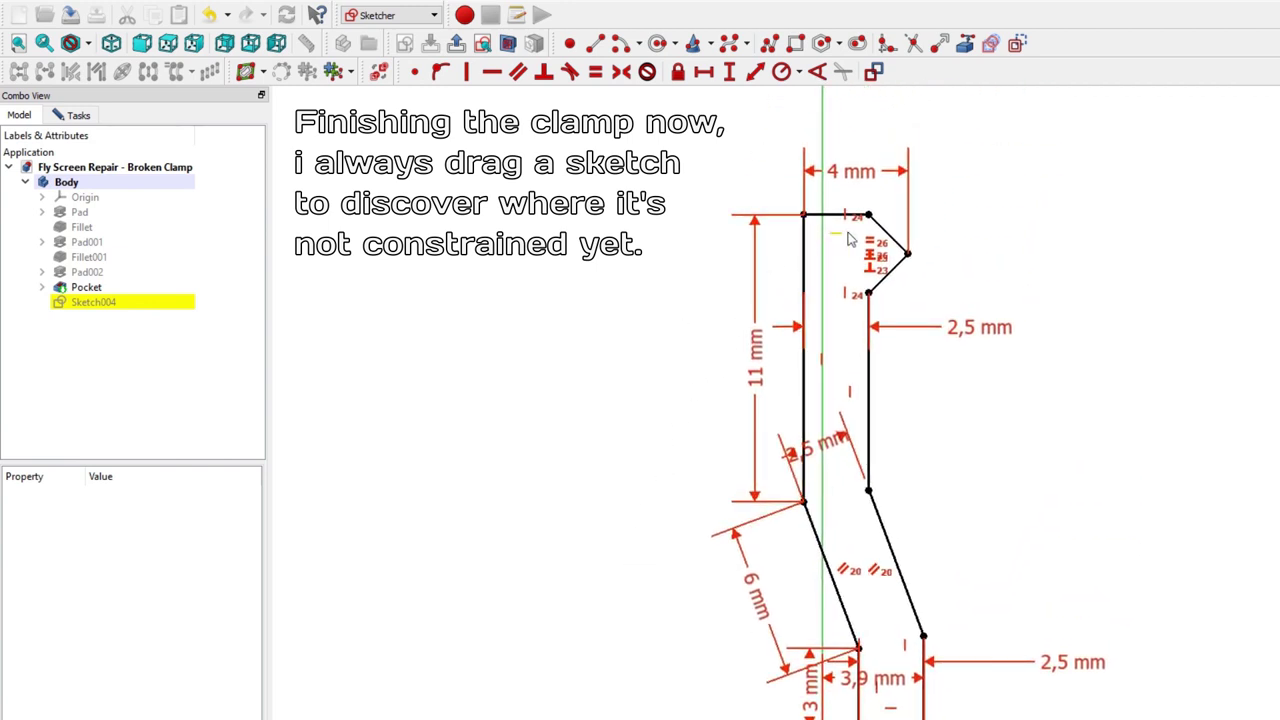
{"action": "left_click_drag", "start_coordinate": [884, 214], "coordinate": [850, 222]}
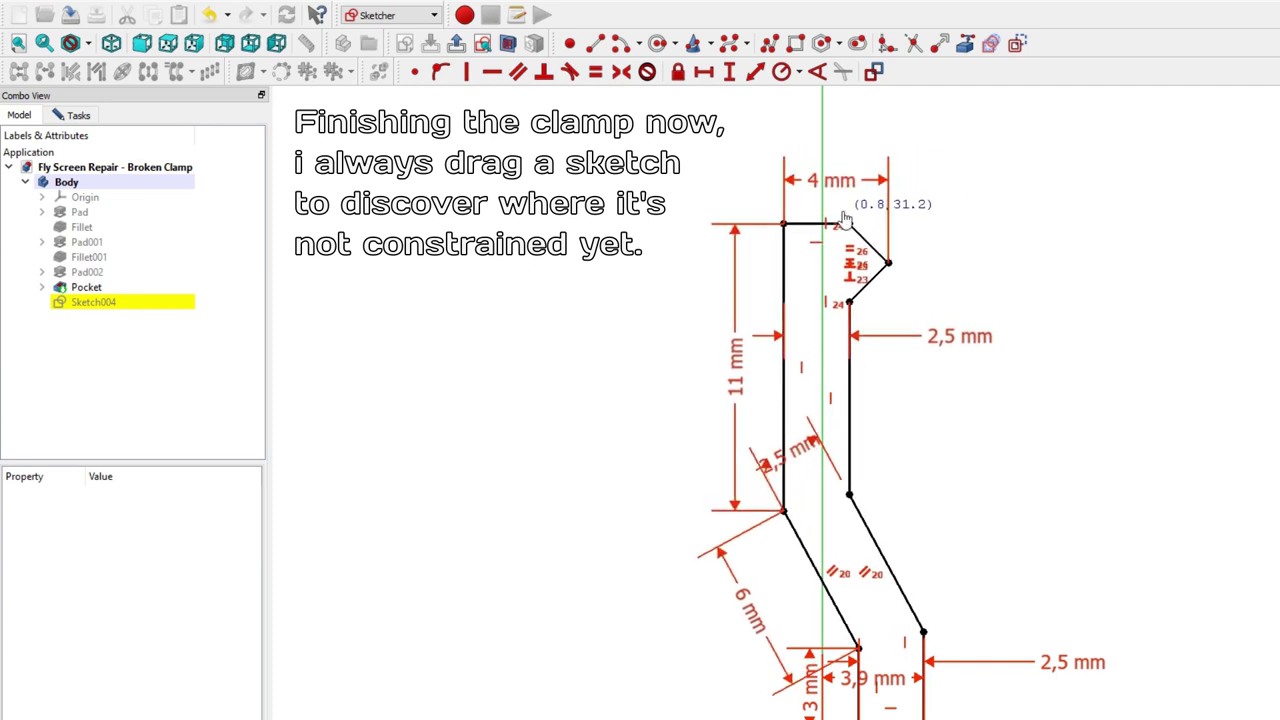
{"action": "left_click", "coordinate": [849, 495]}
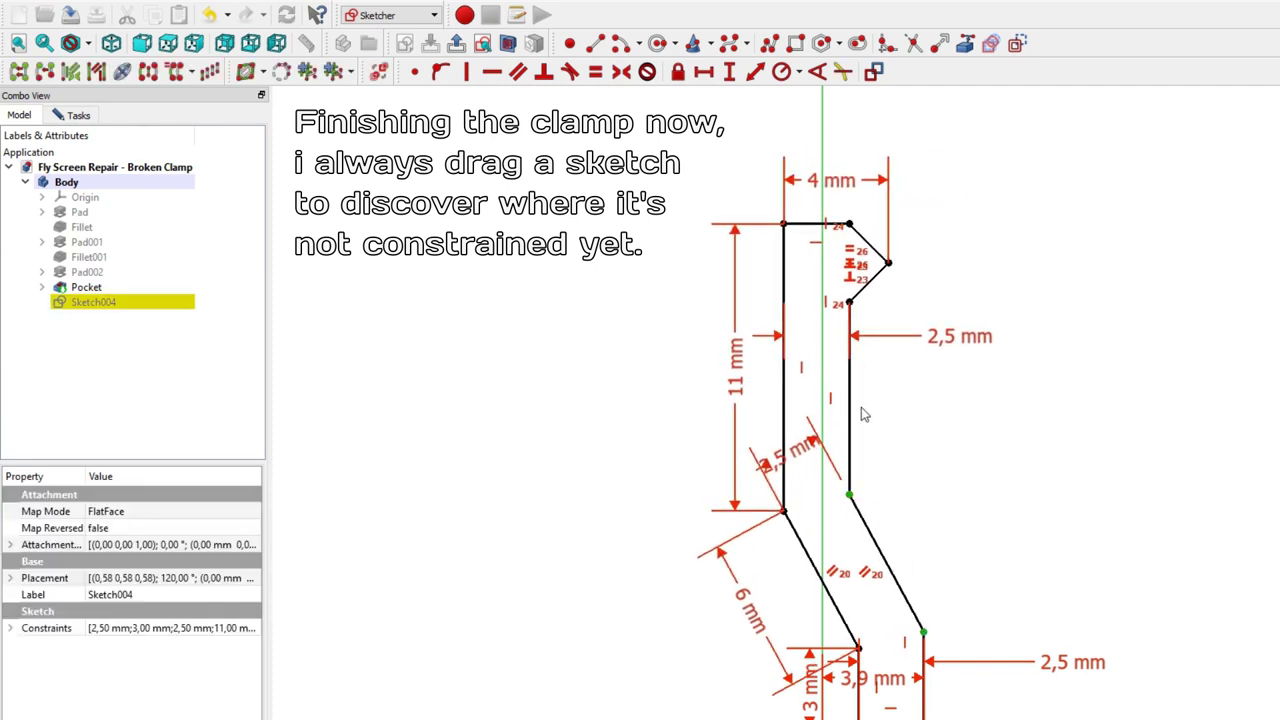
{"action": "left_click", "coordinate": [704, 72]}
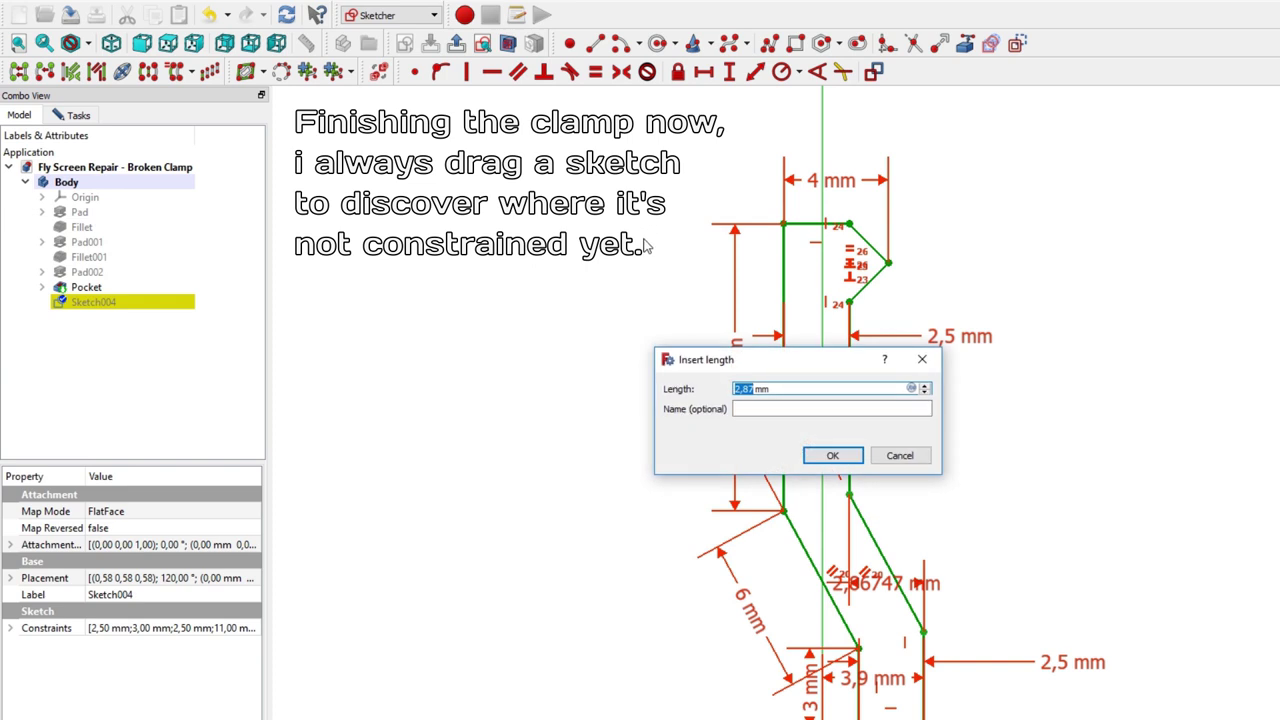
{"action": "type", "text": "3"}
{"action": "left_click", "coordinate": [820, 460]}
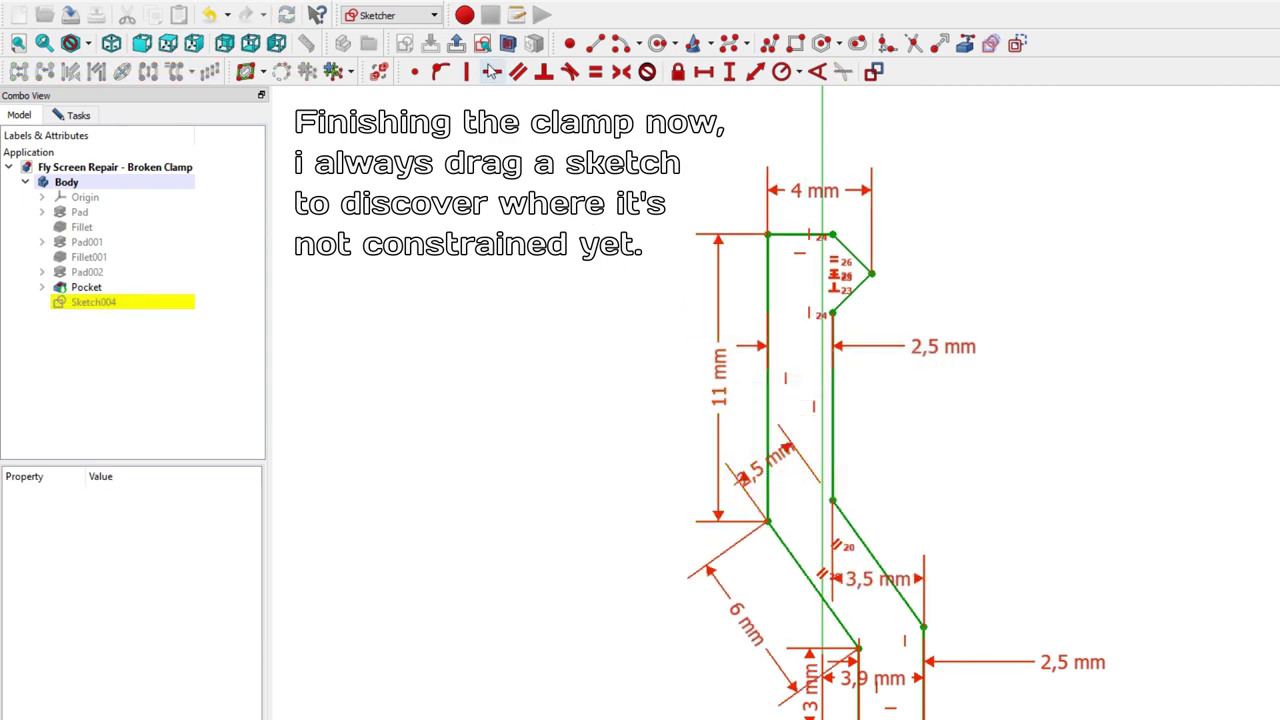
{"action": "left_click", "coordinate": [457, 44]}
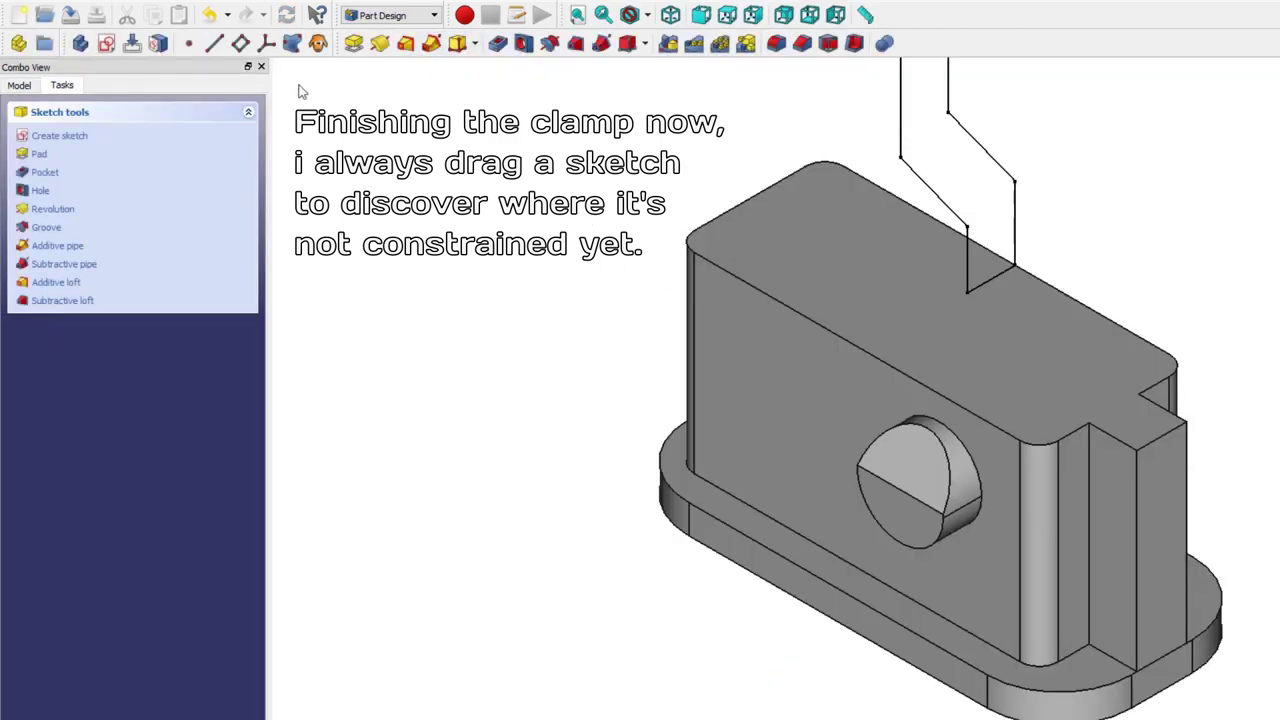
Step: Pad Sketch004 into Pad003, reducing the pad length in the parameters
{"action": "left_click", "coordinate": [52, 158]}
{"action": "scroll", "coordinate": [551, 500], "scroll_direction": "up", "scroll_amount": 2}
{"action": "scroll", "coordinate": [595, 567], "scroll_direction": "up", "scroll_amount": 2}
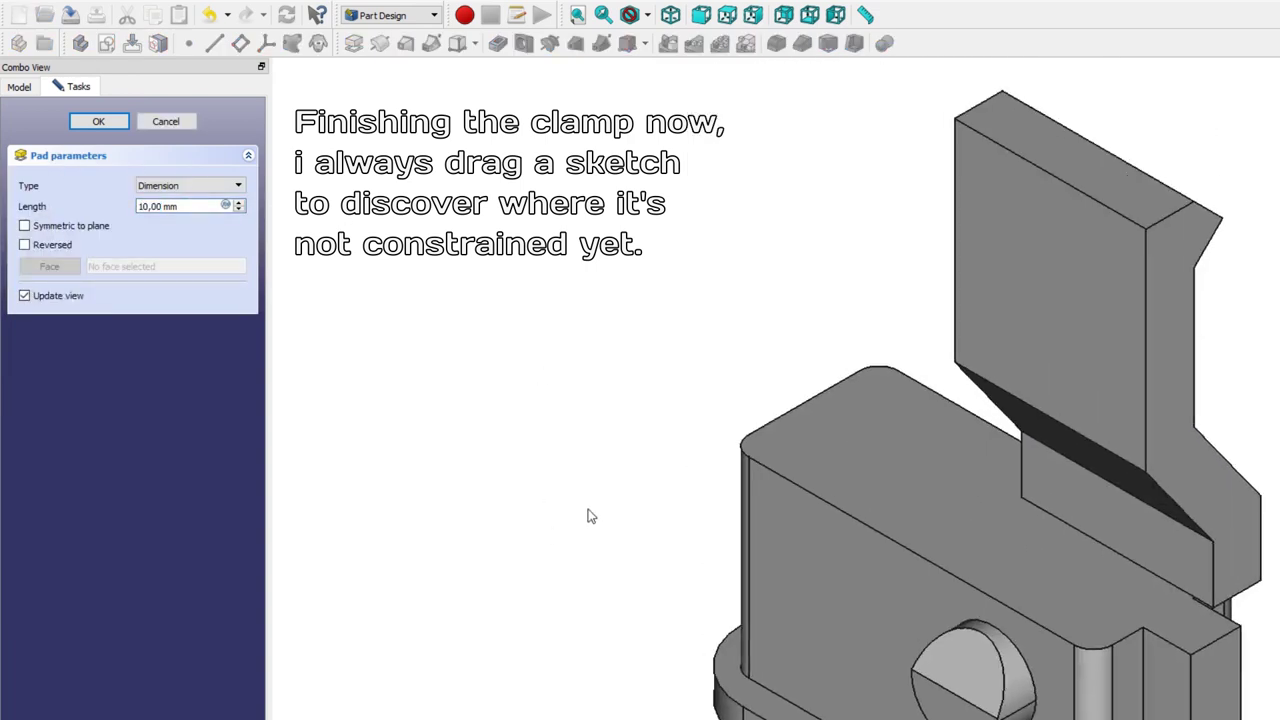
{"action": "scroll", "coordinate": [589, 514], "scroll_direction": "down", "scroll_amount": 2}
{"action": "mouse_move", "coordinate": [1179, 619]}
{"action": "middle_mouse_down"}
{"action": "mouse_move", "coordinate": [1177, 594]}
{"action": "mouse_move", "coordinate": [1240, 584]}
{"action": "middle_mouse_up"}
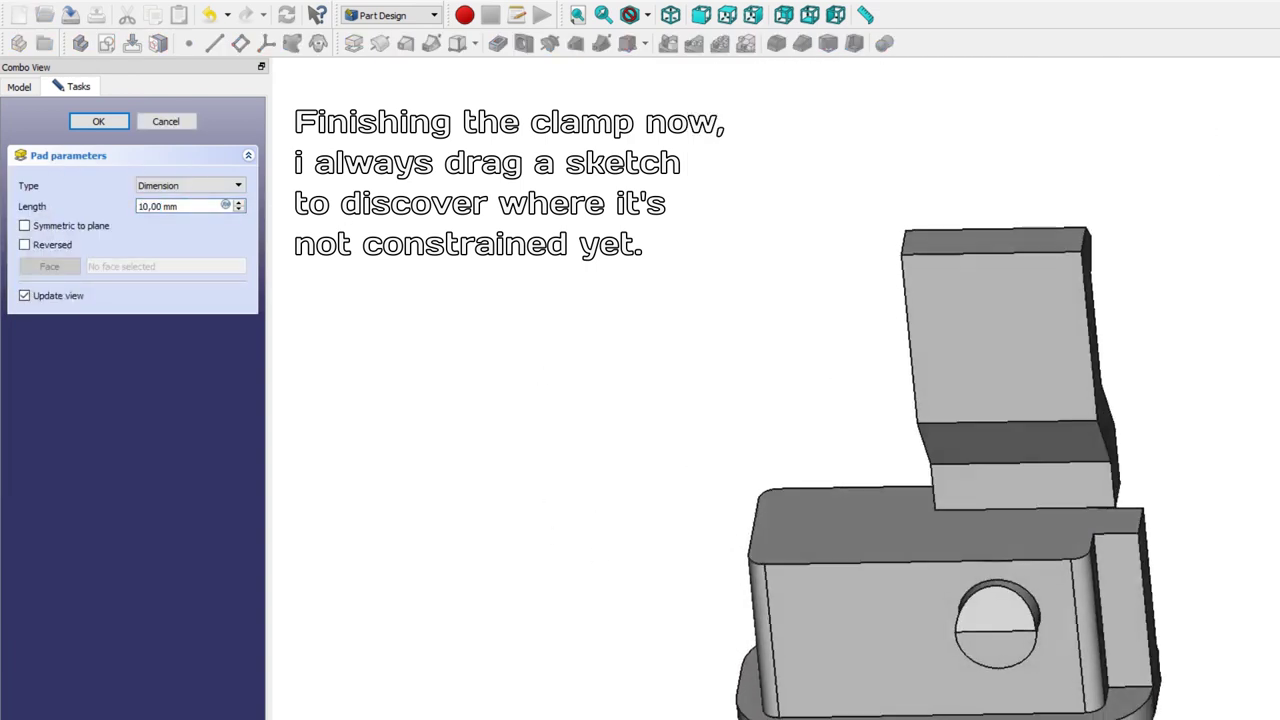
{"action": "left_click_drag", "start_coordinate": [191, 207], "coordinate": [86, 204]}
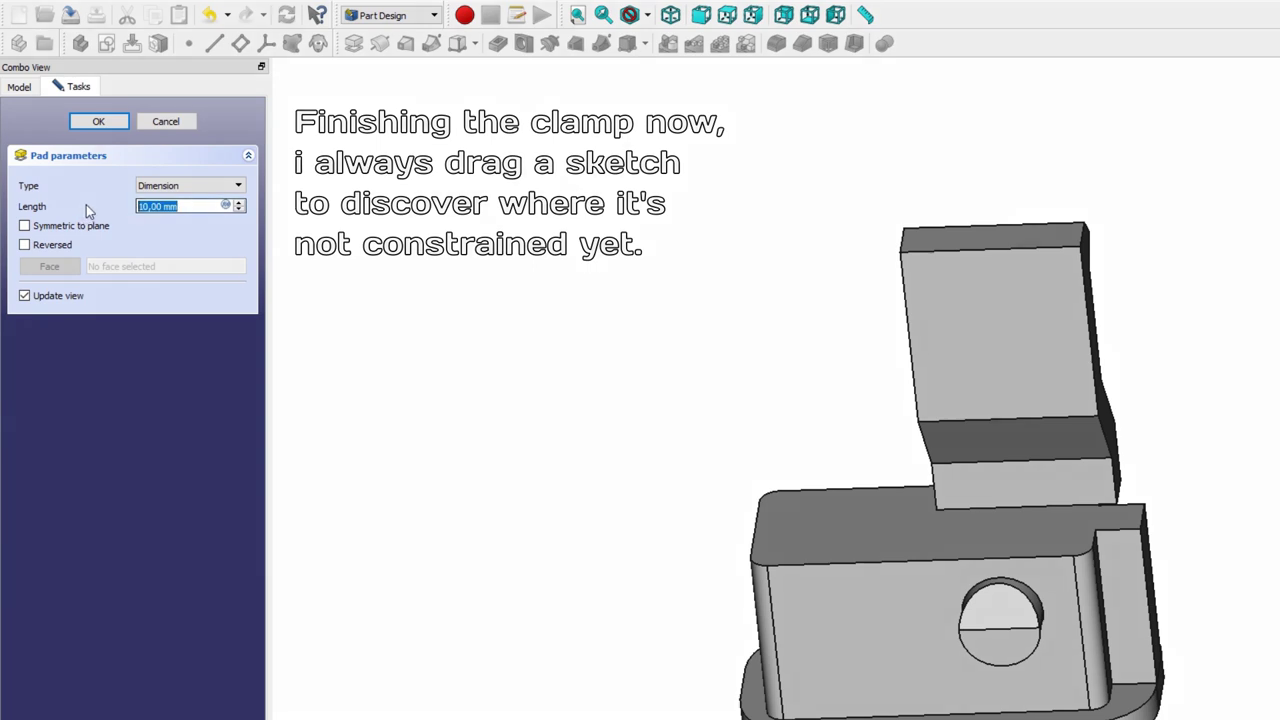
{"action": "type", "text": "6"}
{"action": "key", "text": "Return"}
Step: Give Sketch004 a -2 mm Z attachment offset and confirm the placement
{"action": "left_click", "coordinate": [95, 287]}
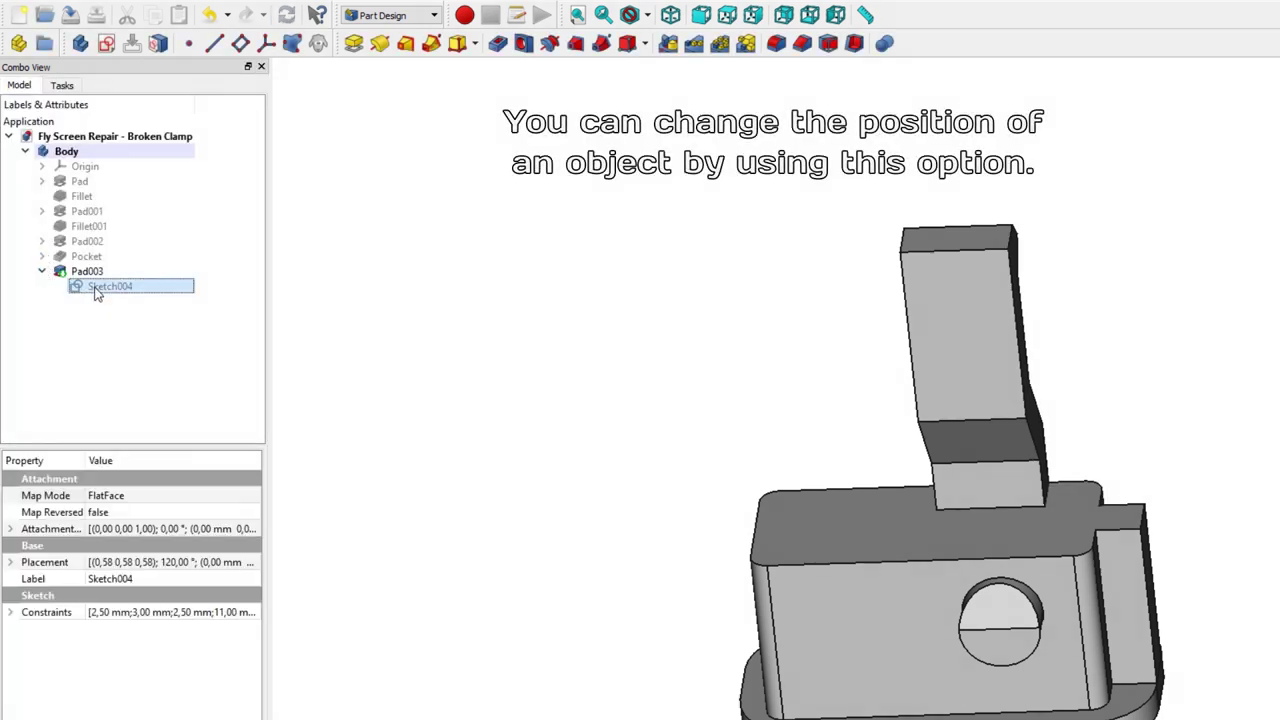
{"action": "left_click", "coordinate": [252, 530]}
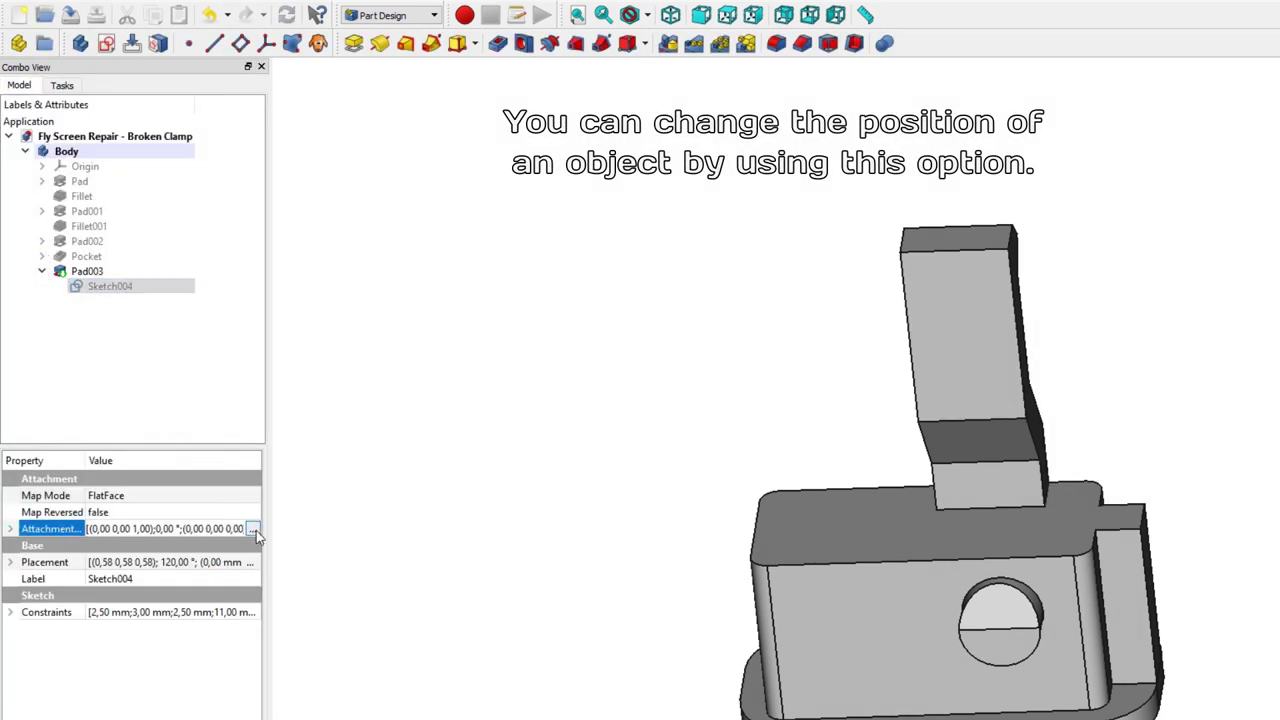
{"action": "left_click", "coordinate": [256, 530]}
{"action": "type", "text": "2"}
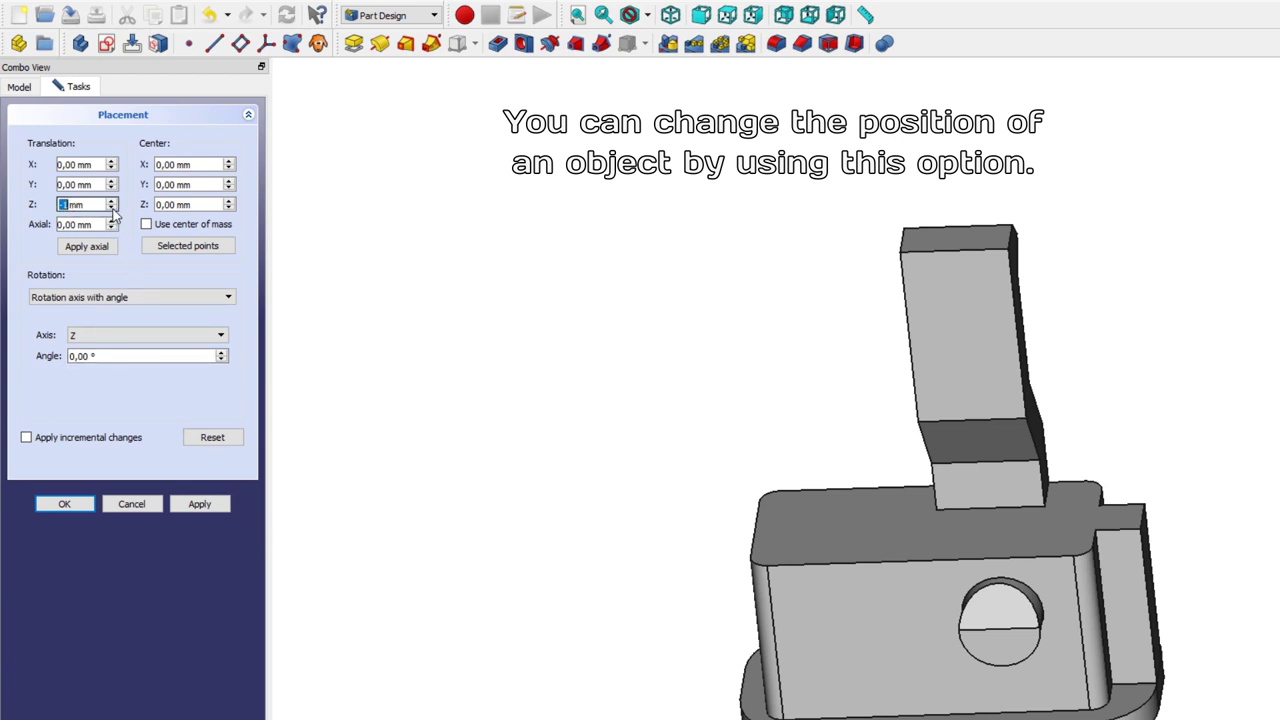
{"action": "left_click", "coordinate": [186, 505]}
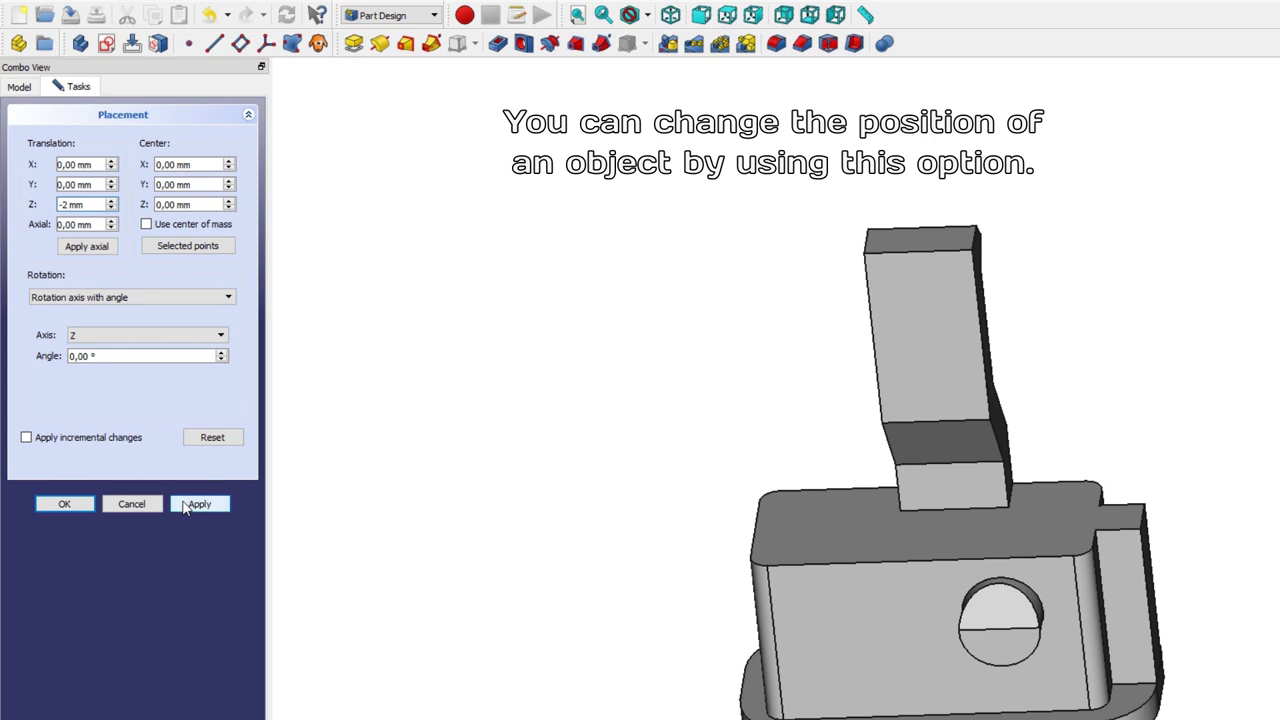
{"action": "left_click", "coordinate": [84, 509]}
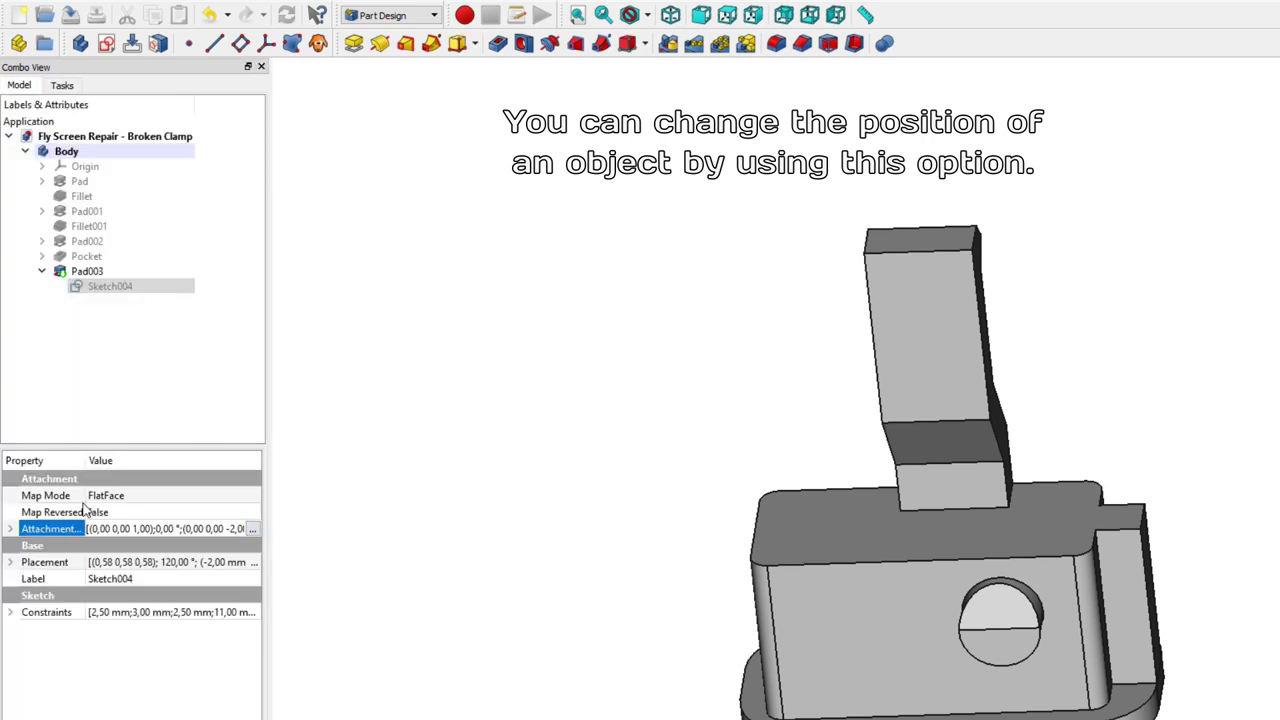
Step: Round the edges at the clamp arm's bend with a 5 mm fillet
{"action": "left_click", "coordinate": [677, 557]}
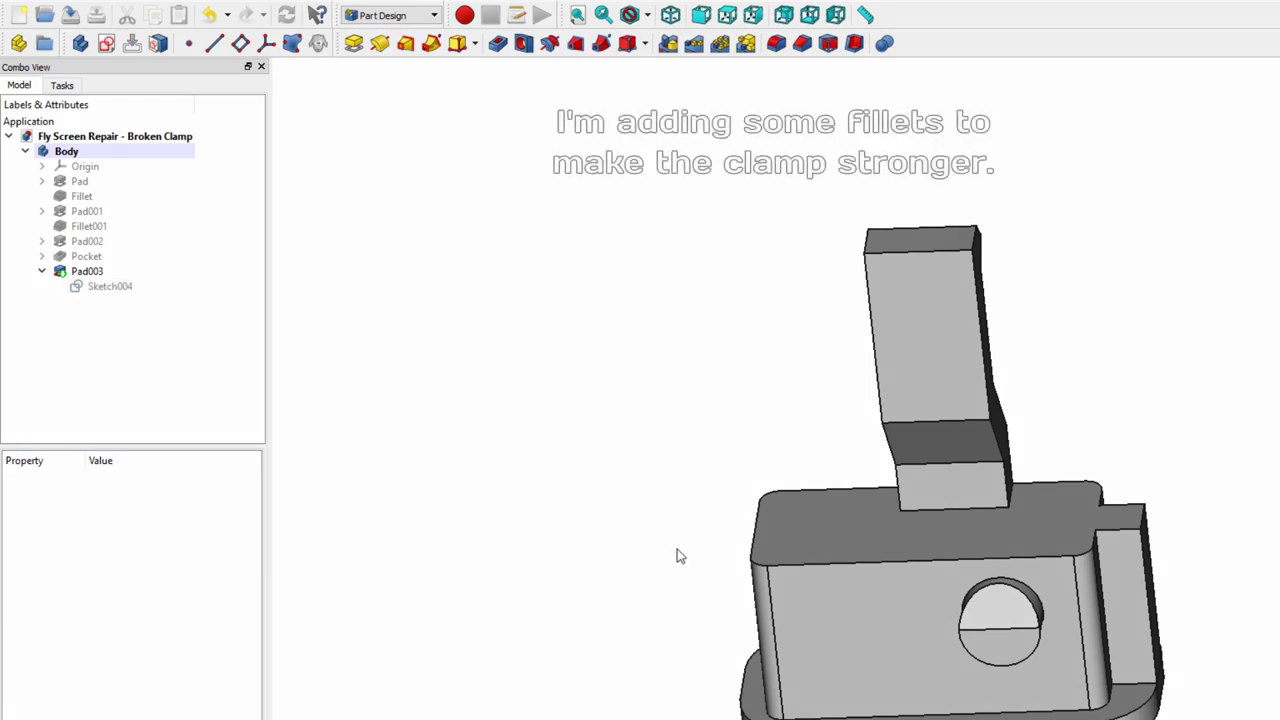
{"action": "mouse_move", "coordinate": [677, 557]}
{"action": "middle_mouse_down"}
{"action": "mouse_move", "coordinate": [574, 541]}
{"action": "mouse_move", "coordinate": [554, 508]}
{"action": "mouse_move", "coordinate": [580, 503]}
{"action": "middle_mouse_up"}
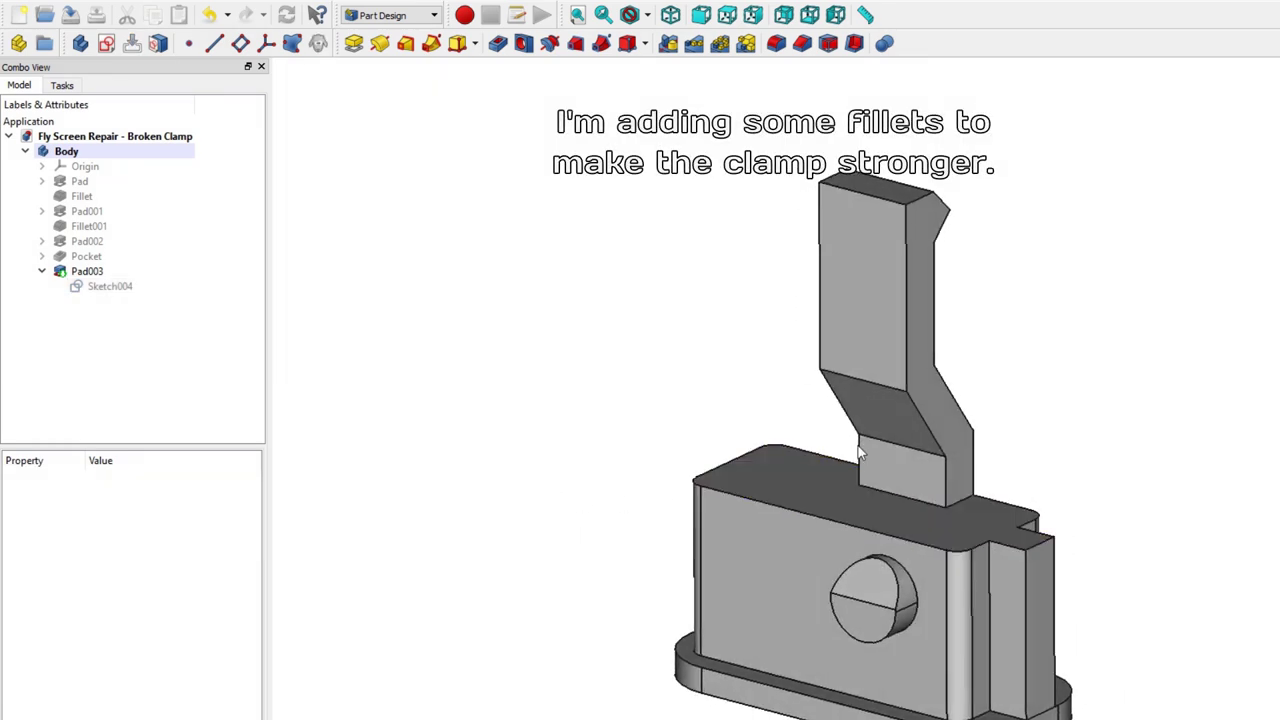
{"action": "left_click", "coordinate": [884, 442]}
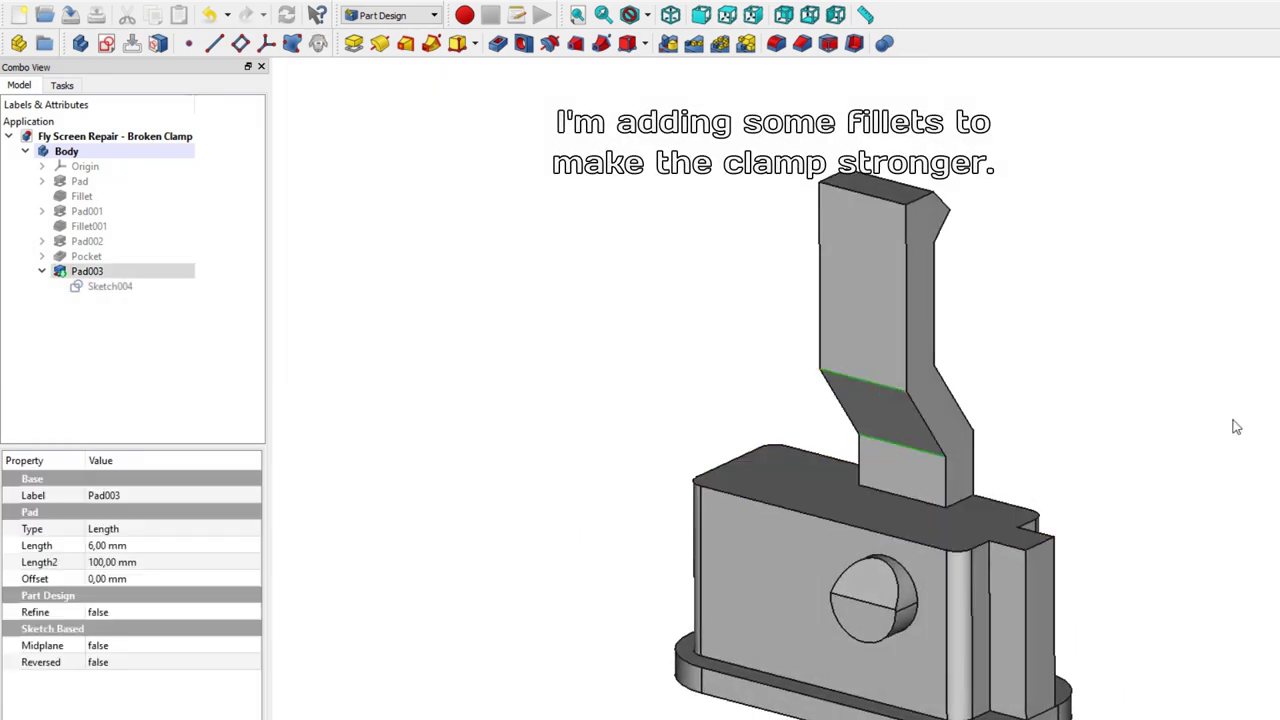
{"action": "middle_click_drag", "start_coordinate": [1237, 427], "coordinate": [876, 450]}
{"action": "left_click", "coordinate": [793, 394]}
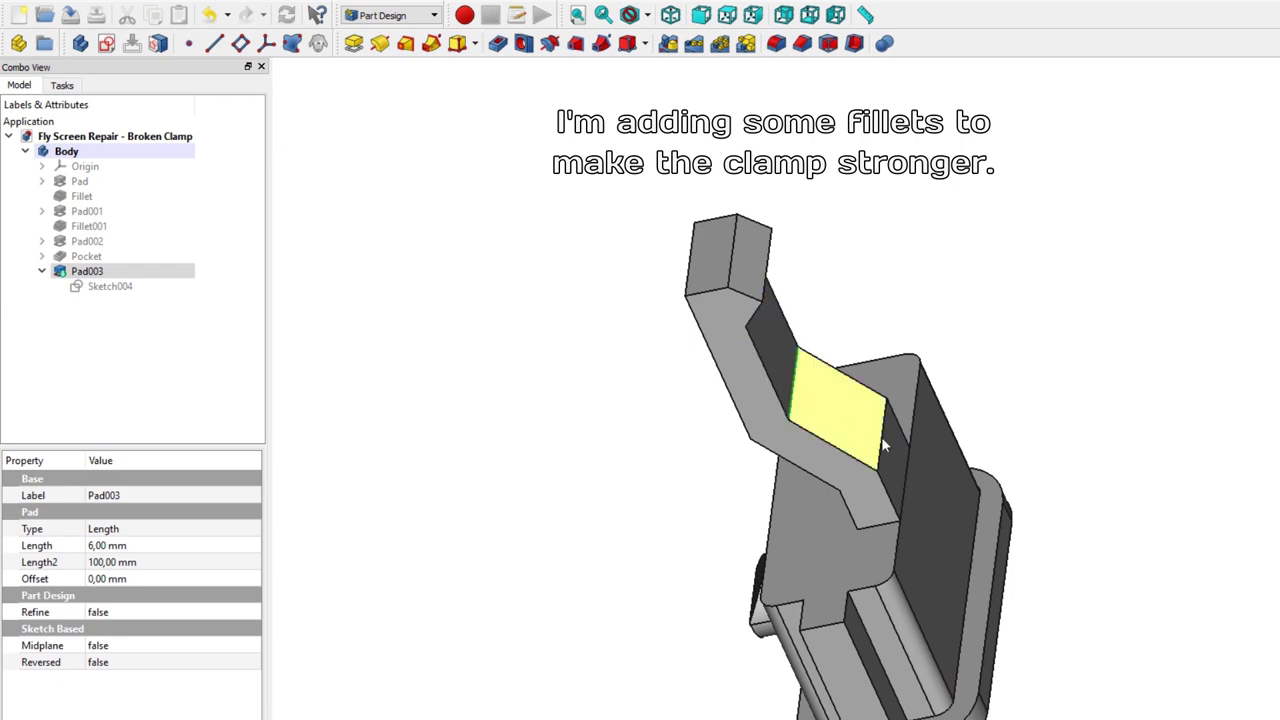
{"action": "left_click", "coordinate": [776, 45]}
{"action": "type", "text": "5"}
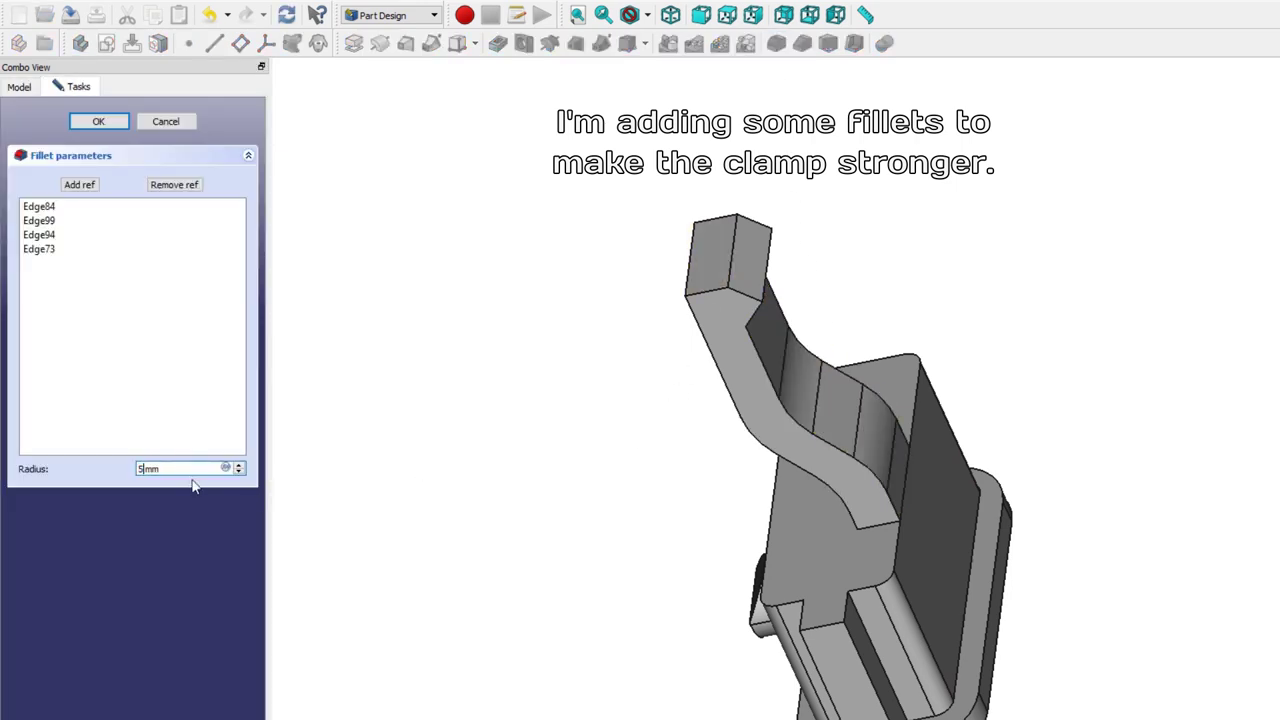
{"action": "type", "text": "4"}
{"action": "left_click", "coordinate": [100, 121]}
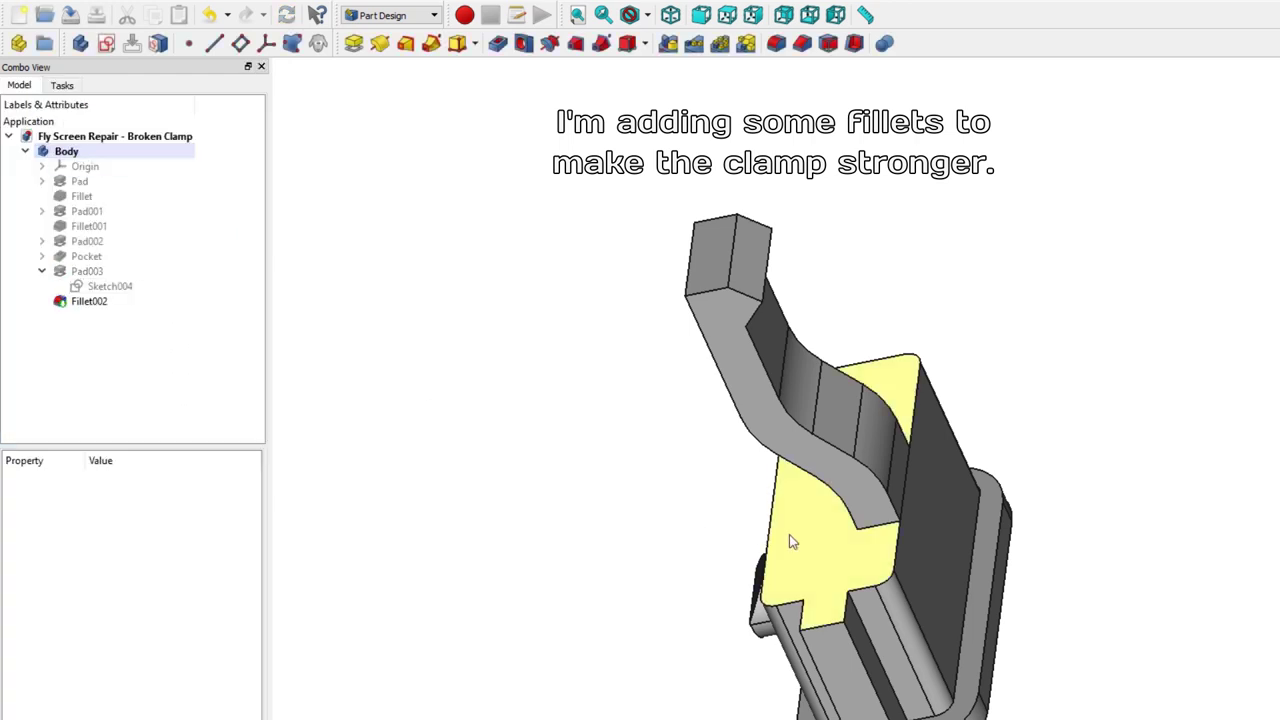
Step: Select two edges of the clamp body for chamfering
{"action": "left_click", "coordinate": [868, 530]}
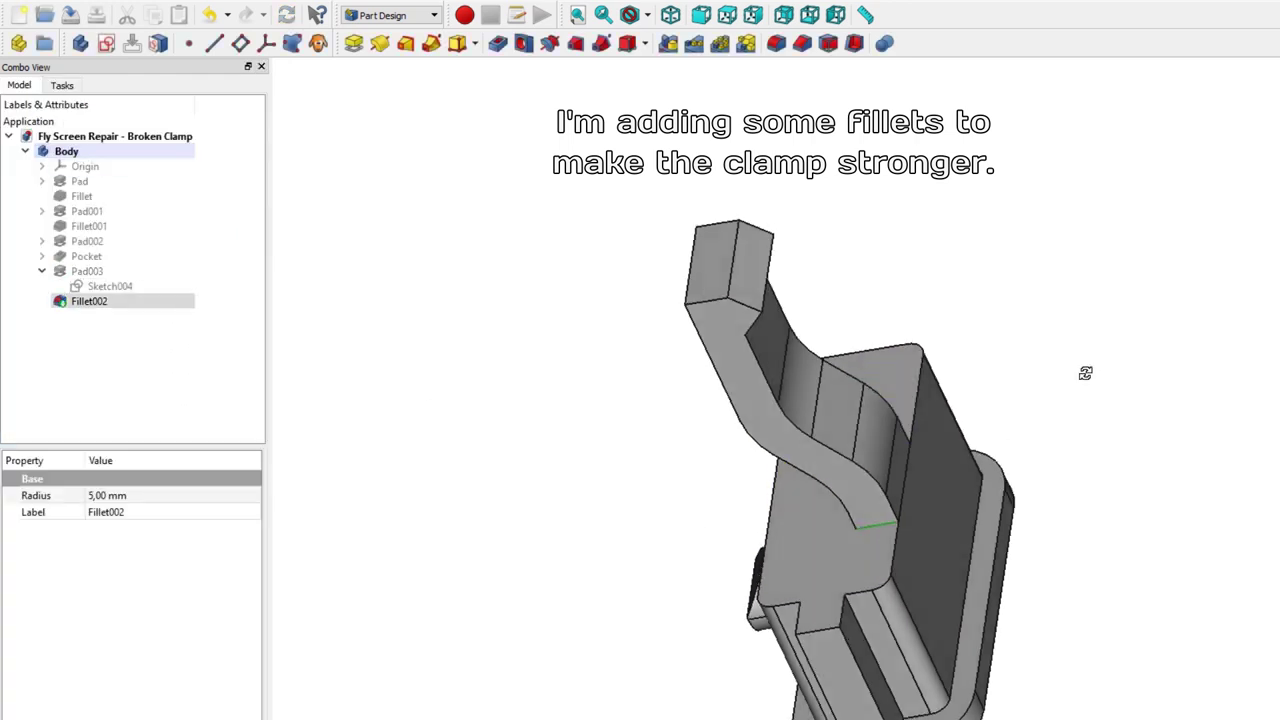
{"action": "mouse_move", "coordinate": [1086, 371]}
{"action": "middle_mouse_down"}
{"action": "mouse_move", "coordinate": [1011, 531]}
{"action": "mouse_move", "coordinate": [922, 377]}
{"action": "middle_mouse_up"}
{"action": "left_click", "coordinate": [918, 374]}
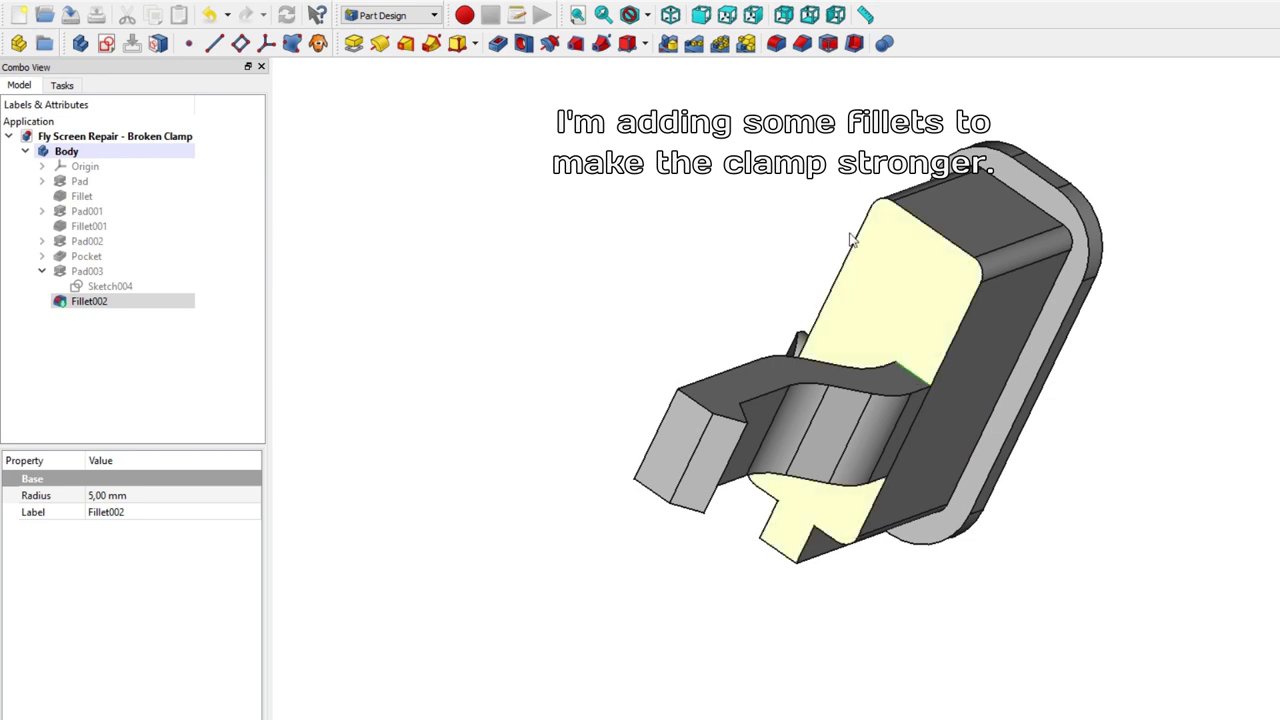
Step: Bevel the two selected edges with a 1 mm chamfer, then select the clamp's front face
{"action": "left_click", "coordinate": [802, 43]}
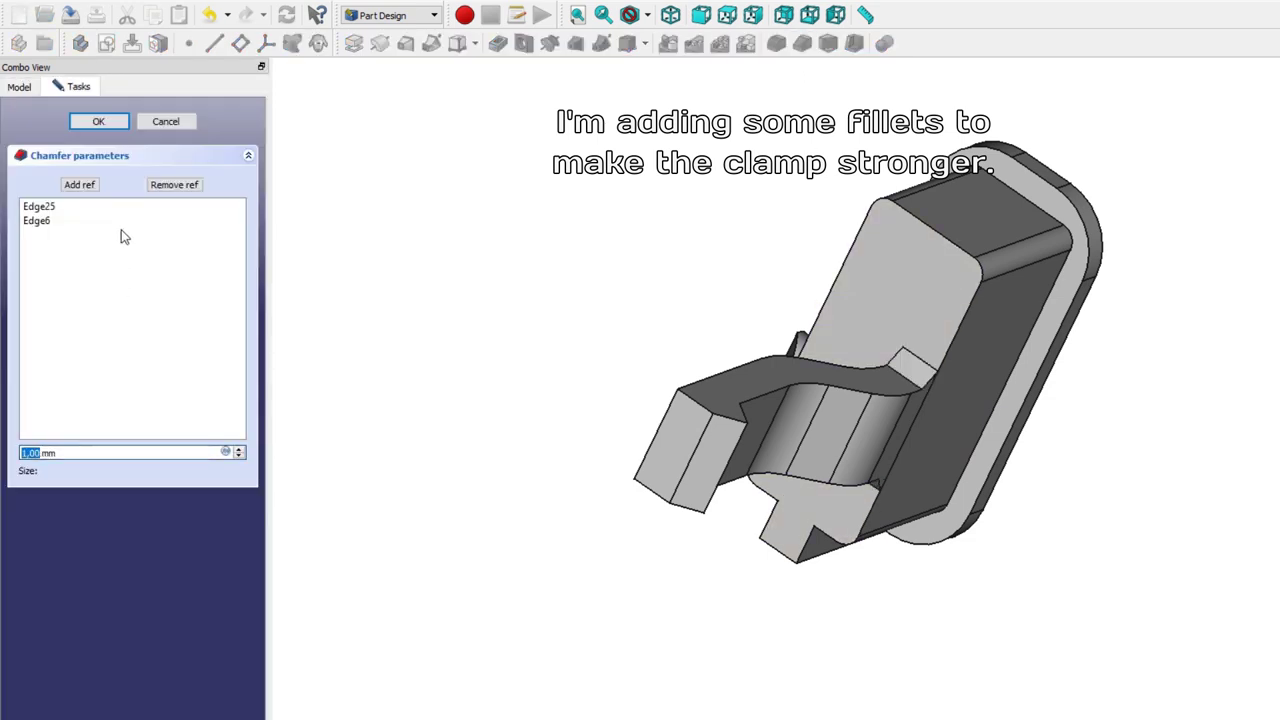
{"action": "left_click", "coordinate": [99, 121]}
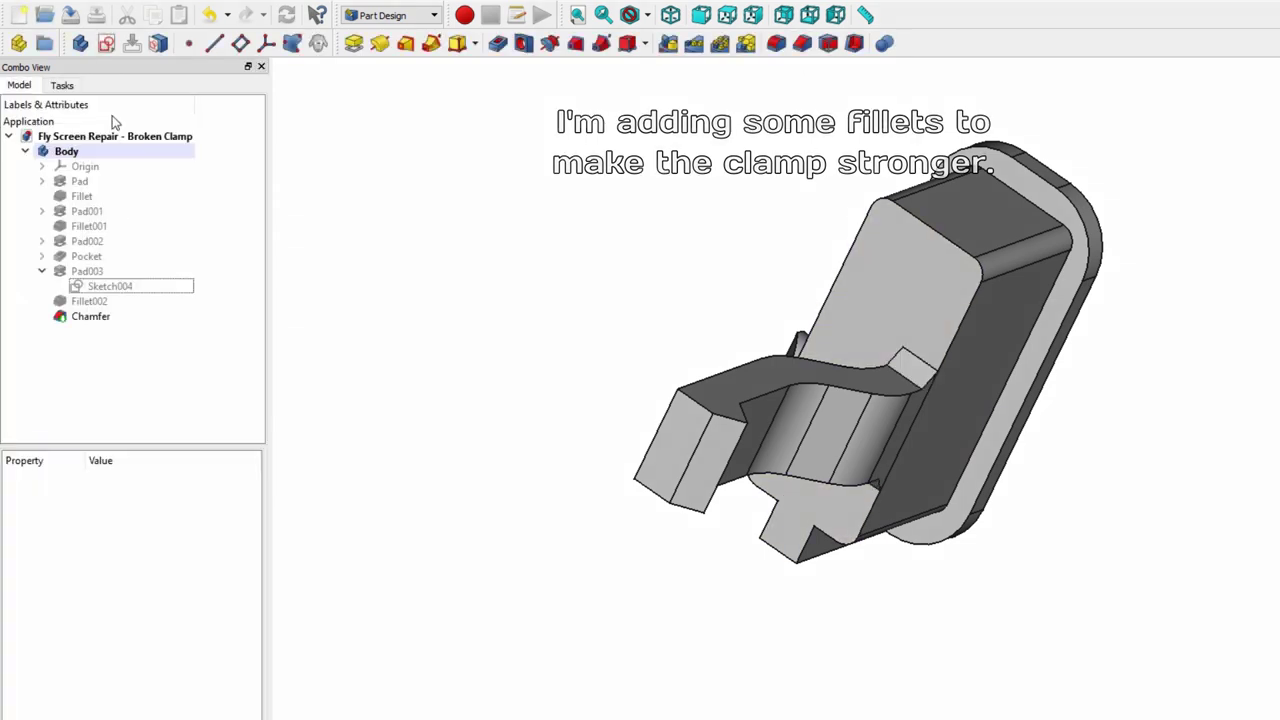
{"action": "mouse_move", "coordinate": [792, 603]}
{"action": "middle_mouse_down"}
{"action": "mouse_move", "coordinate": [1134, 437]}
{"action": "mouse_move", "coordinate": [1146, 311]}
{"action": "middle_mouse_up"}
{"action": "left_click", "coordinate": [41, 271]}
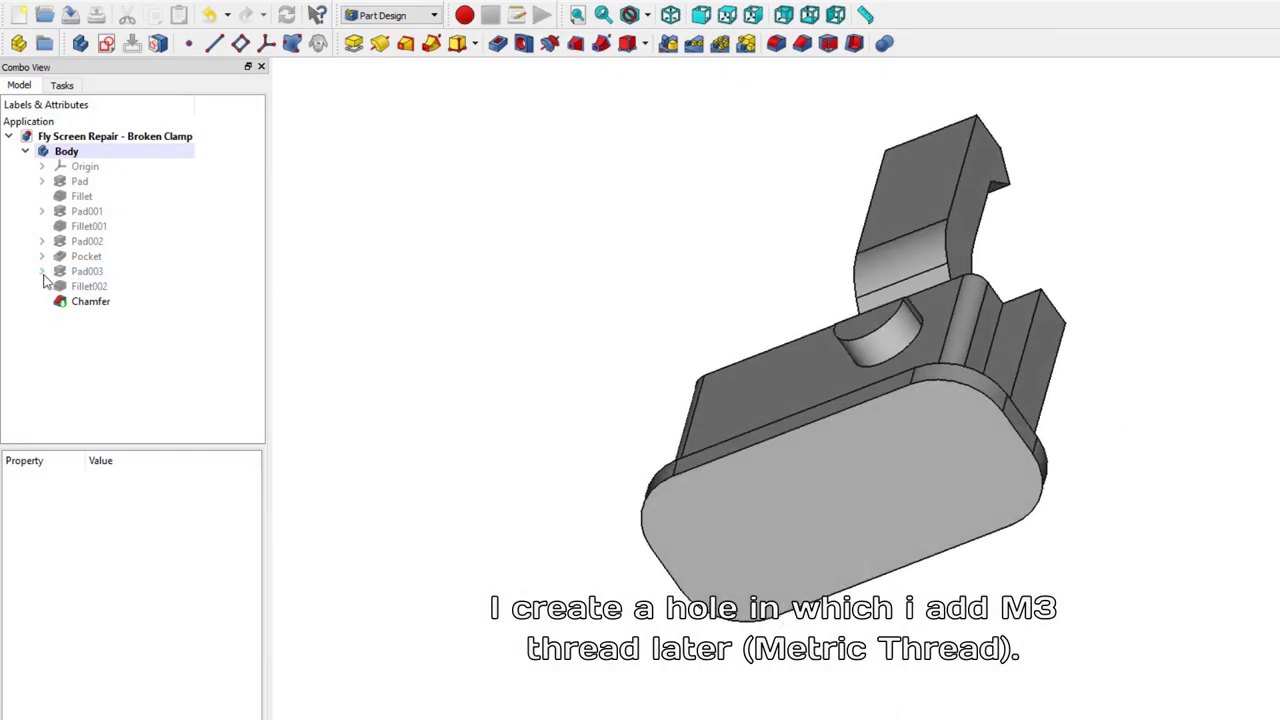
{"action": "left_click", "coordinate": [692, 558]}
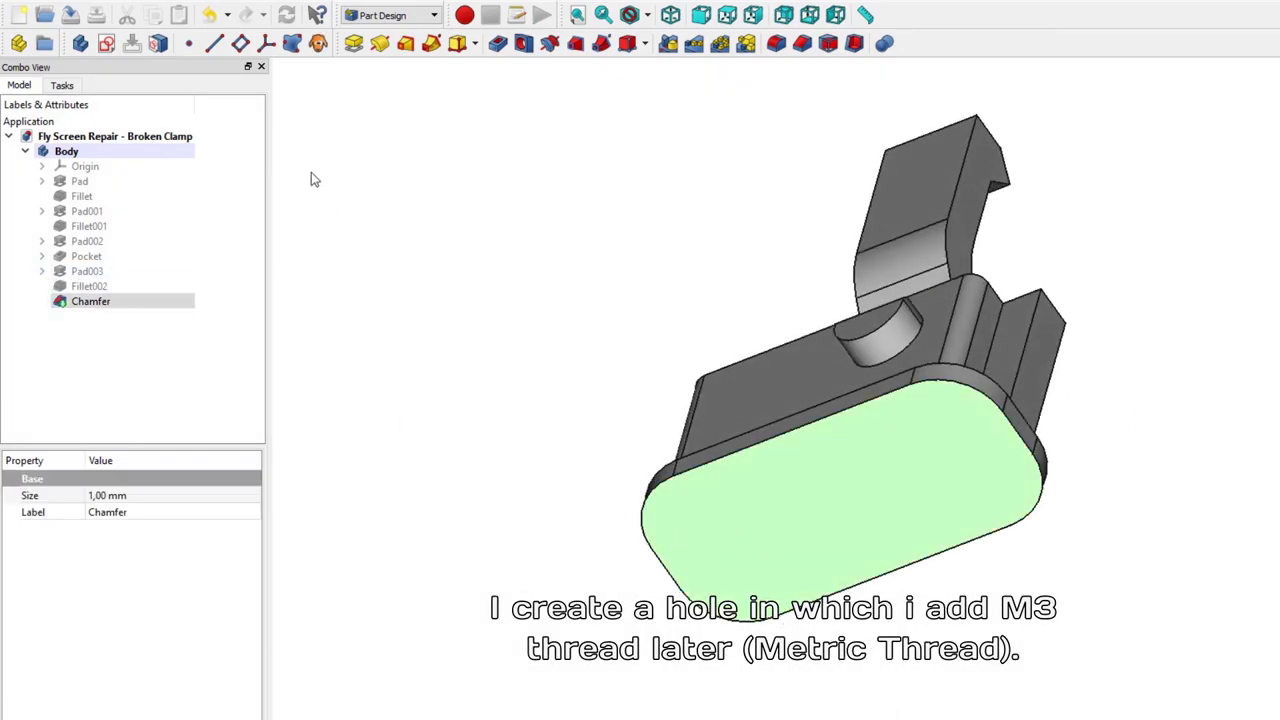
Step: Create a sketch on the front face with a circle centred on the horizontal axis
{"action": "left_click", "coordinate": [108, 45]}
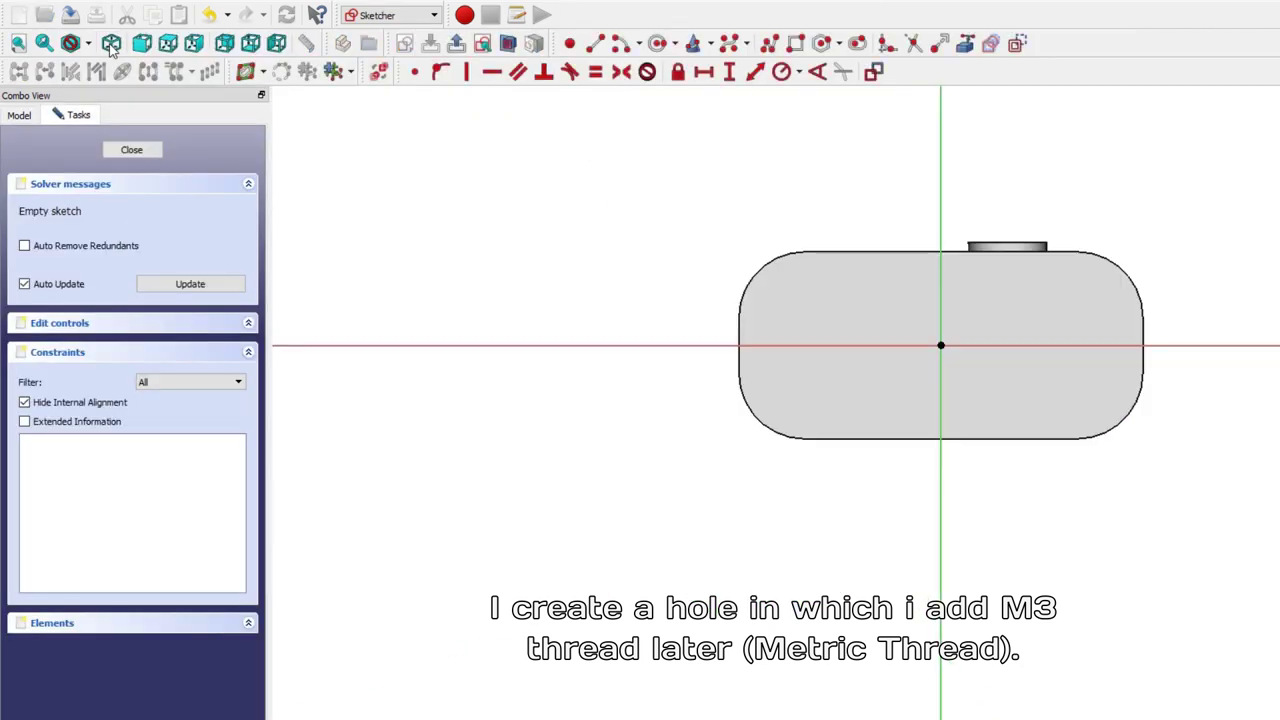
{"action": "left_click", "coordinate": [659, 45]}
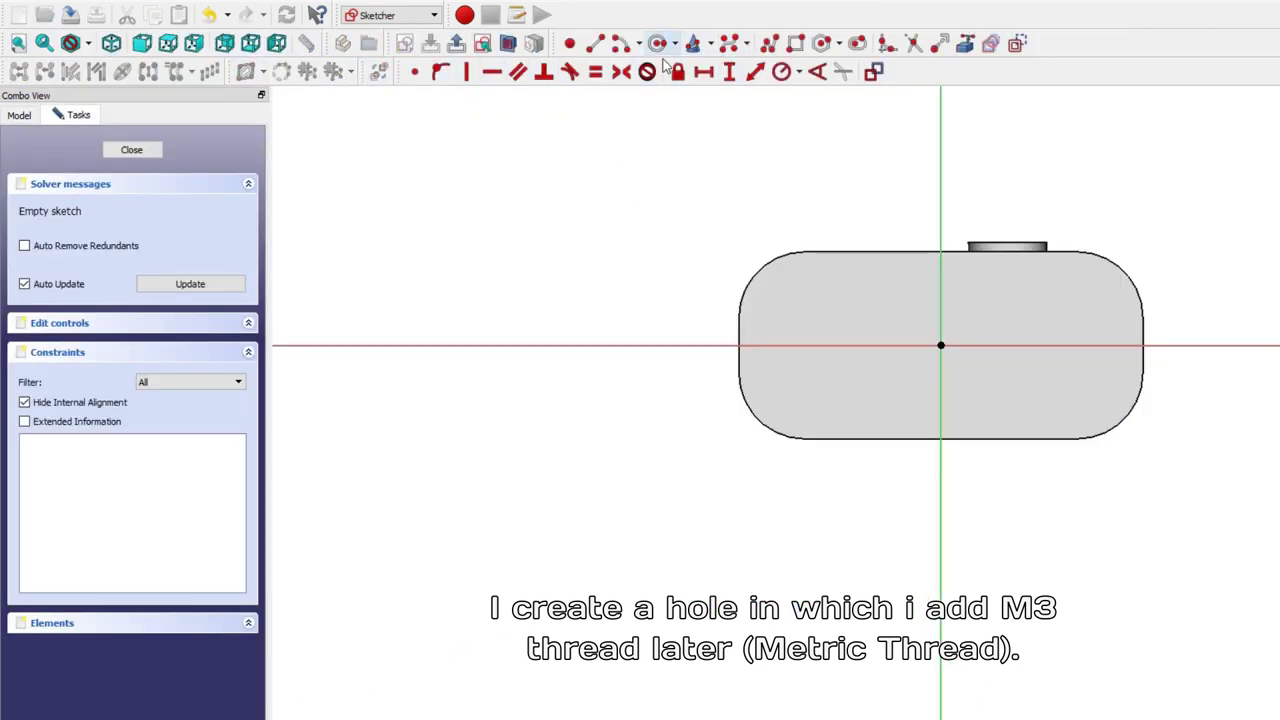
{"action": "left_click", "coordinate": [1017, 346]}
{"action": "left_click", "coordinate": [1040, 320]}
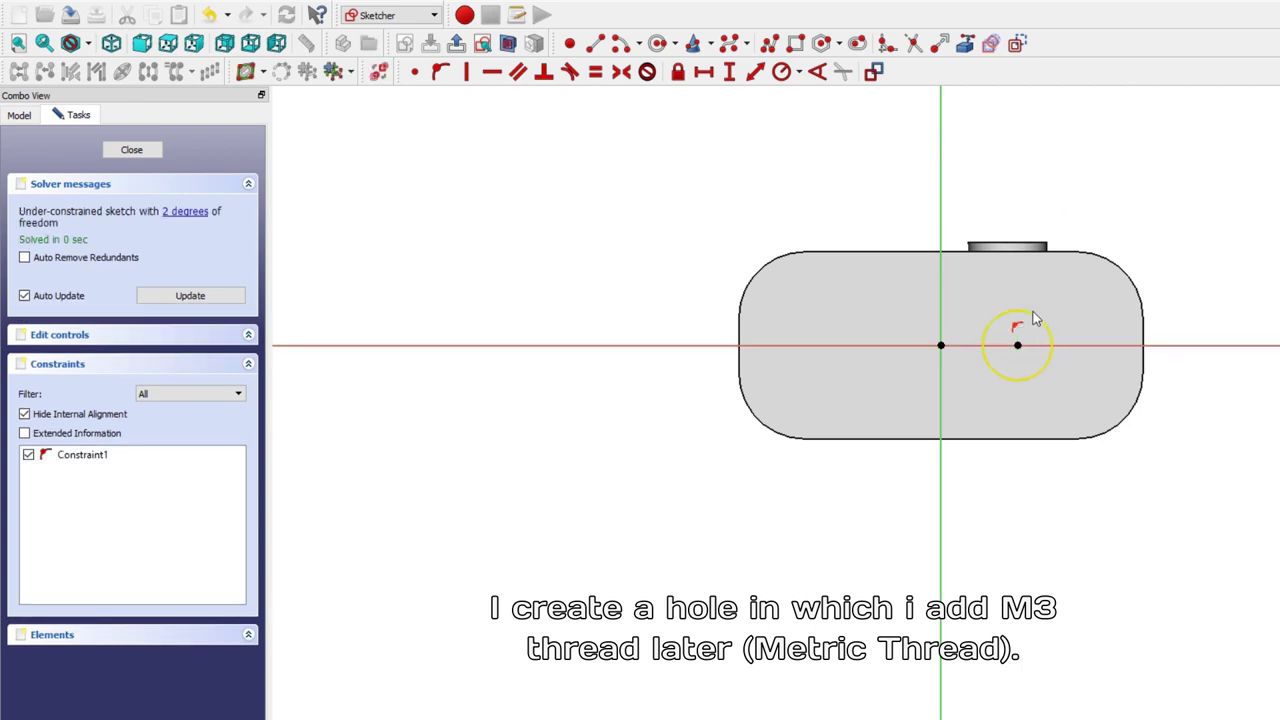
Step: Constrain the circle to 1.25 mm radius and 1 mm horizontal offset, then close the sketch
{"action": "left_click", "coordinate": [781, 71]}
{"action": "type", "text": "1,25"}
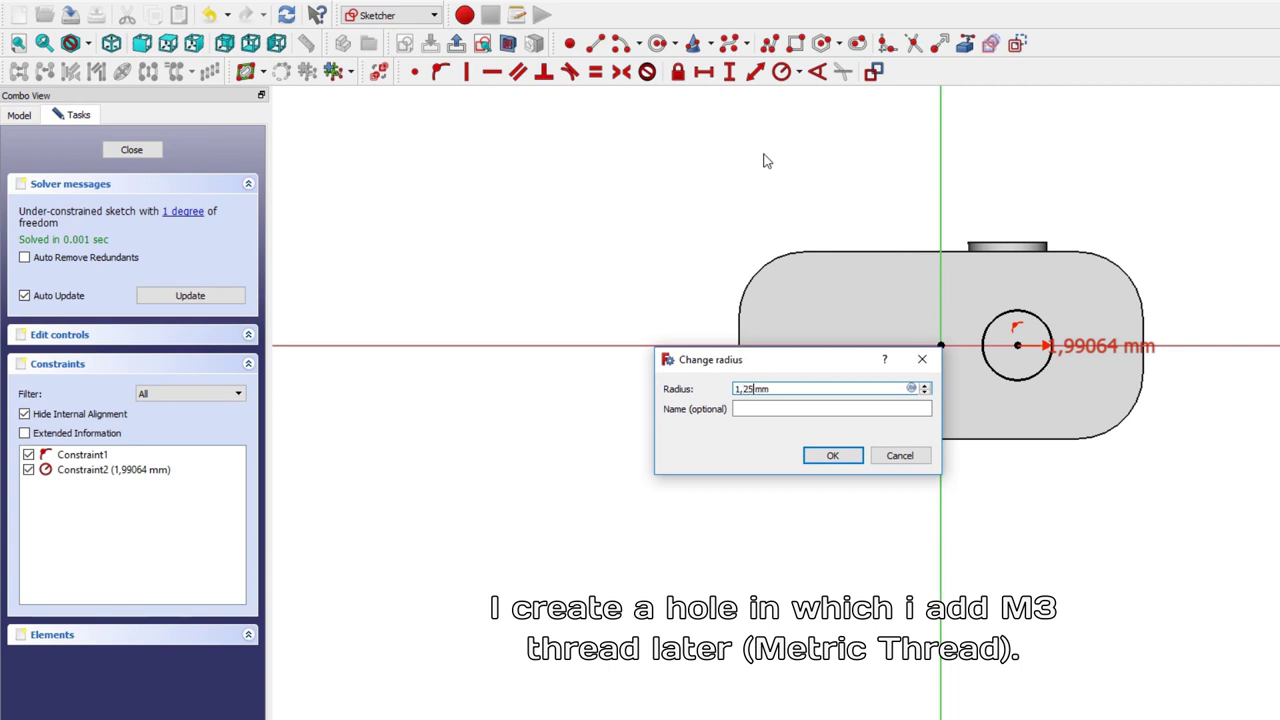
{"action": "key", "text": "Return"}
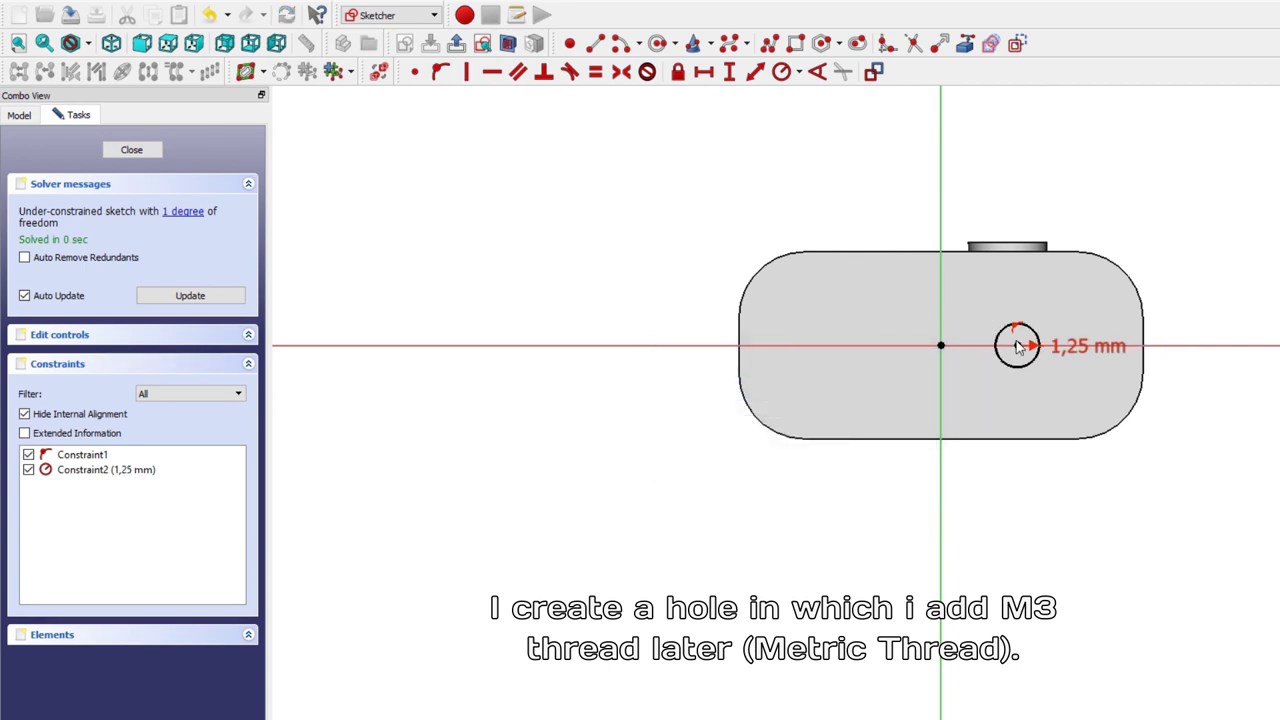
{"action": "left_click", "coordinate": [1017, 346]}
{"action": "left_click", "coordinate": [703, 71]}
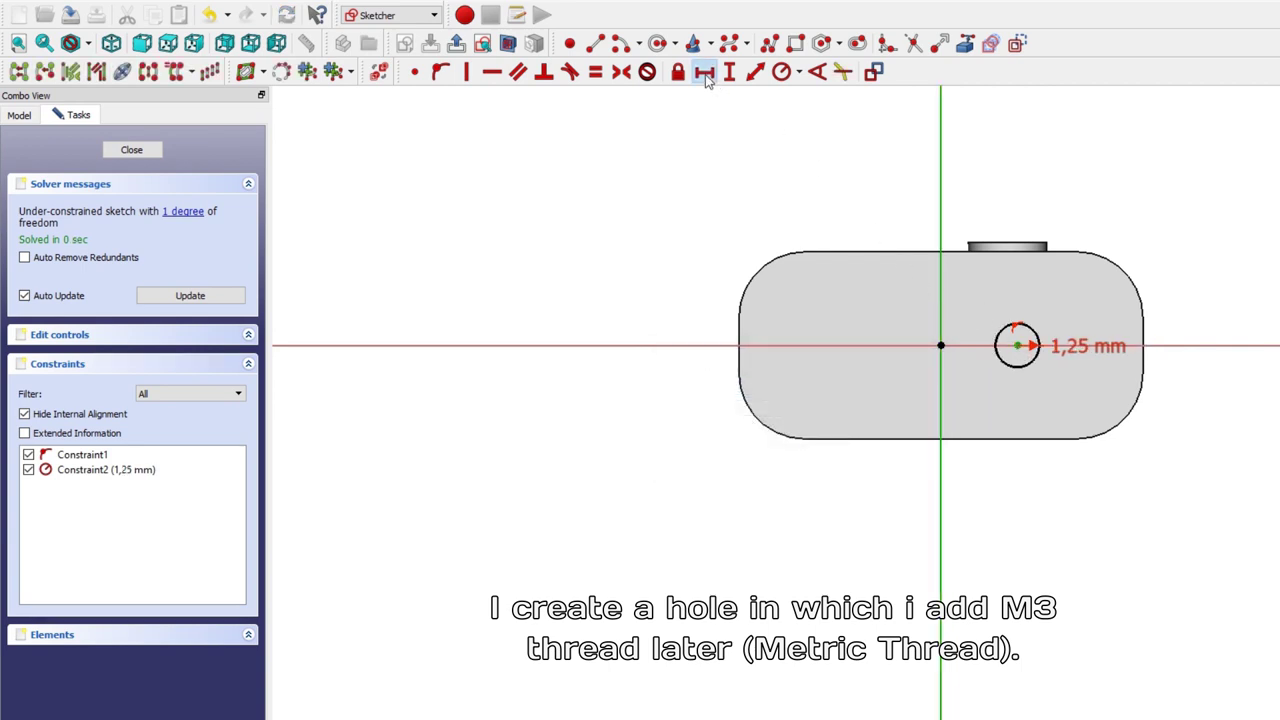
{"action": "type", "text": "1"}
{"action": "key", "text": "Return"}
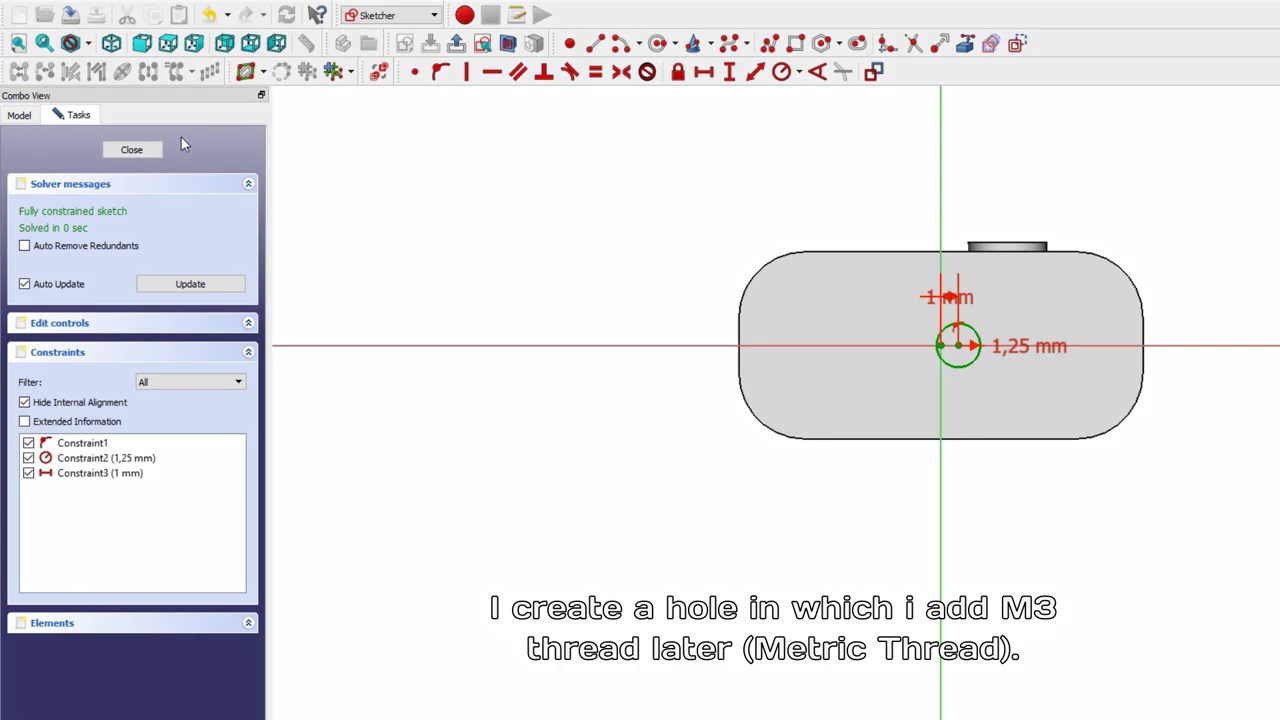
{"action": "left_click", "coordinate": [131, 149]}
Step: Pocket the 1,25 mm circle with type 'To first' so the hole stops at the first face
{"action": "left_click", "coordinate": [61, 86]}
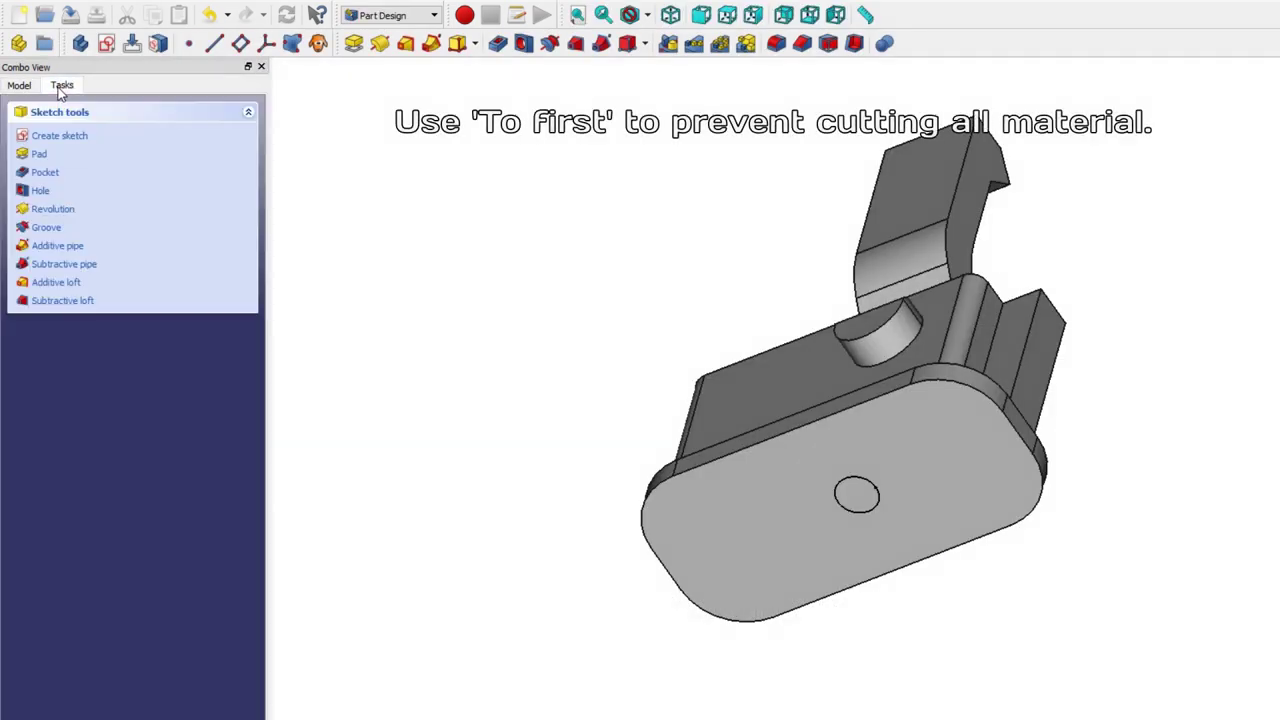
{"action": "left_click", "coordinate": [47, 174]}
{"action": "mouse_move", "coordinate": [704, 203]}
{"action": "middle_mouse_down"}
{"action": "mouse_move", "coordinate": [729, 277]}
{"action": "mouse_move", "coordinate": [729, 391]}
{"action": "mouse_move", "coordinate": [739, 380]}
{"action": "middle_mouse_up"}
{"action": "left_click", "coordinate": [200, 185]}
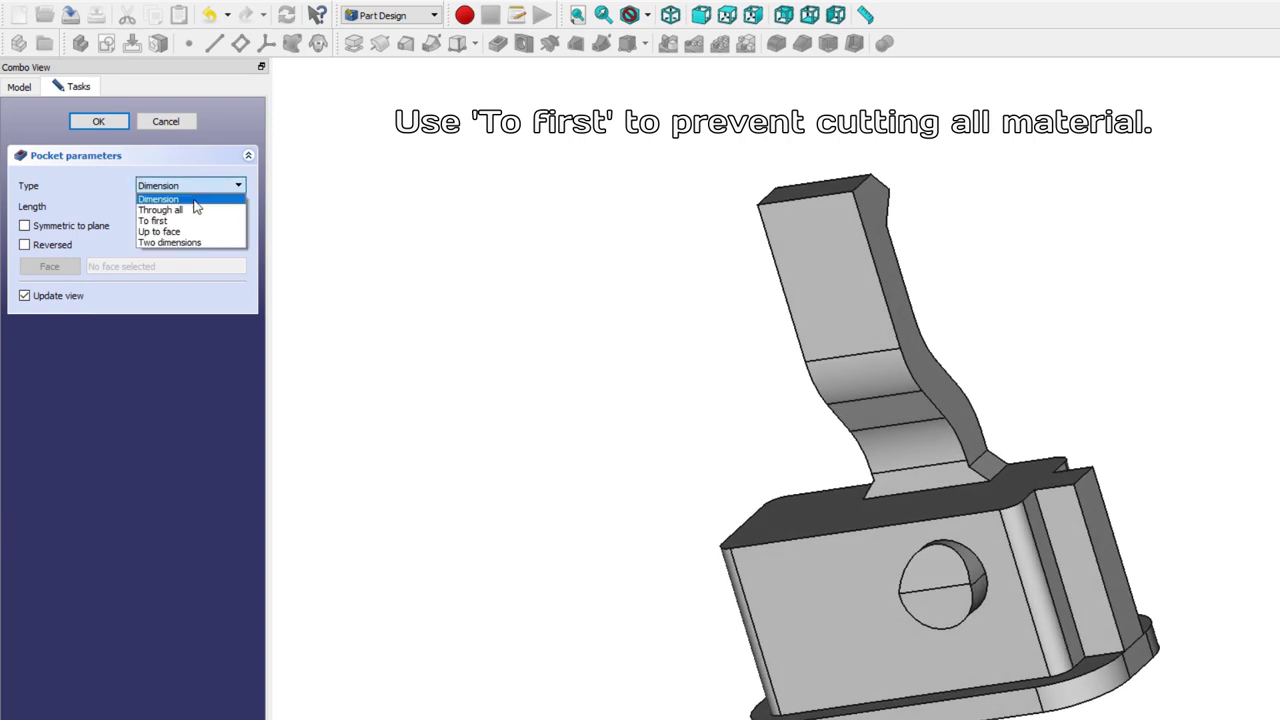
{"action": "left_click", "coordinate": [190, 203]}
{"action": "left_click", "coordinate": [180, 189]}
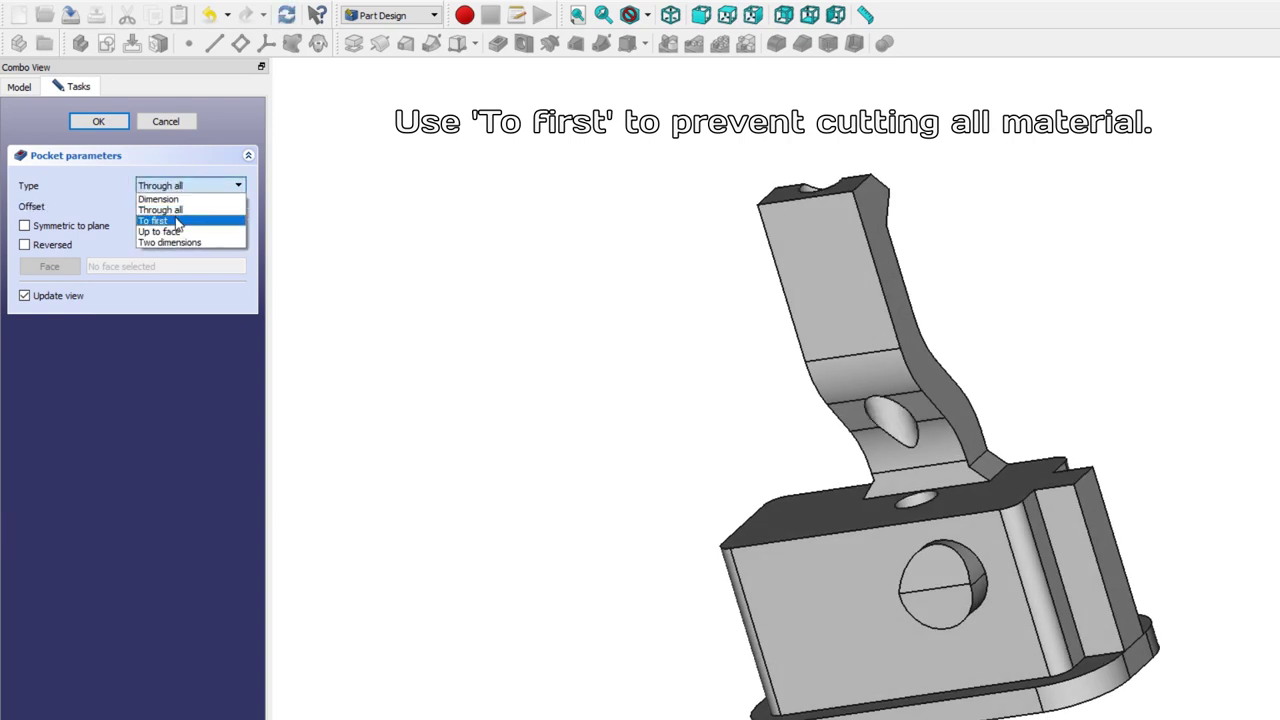
{"action": "left_click", "coordinate": [180, 220]}
{"action": "mouse_move", "coordinate": [660, 198]}
{"action": "middle_mouse_down"}
{"action": "mouse_move", "coordinate": [768, 274]}
{"action": "mouse_move", "coordinate": [805, 354]}
{"action": "mouse_move", "coordinate": [834, 266]}
{"action": "mouse_move", "coordinate": [1000, 330]}
{"action": "mouse_move", "coordinate": [1051, 211]}
{"action": "mouse_move", "coordinate": [1044, 163]}
{"action": "mouse_move", "coordinate": [1030, 146]}
{"action": "mouse_move", "coordinate": [900, 200]}
{"action": "mouse_move", "coordinate": [758, 407]}
{"action": "middle_mouse_up"}
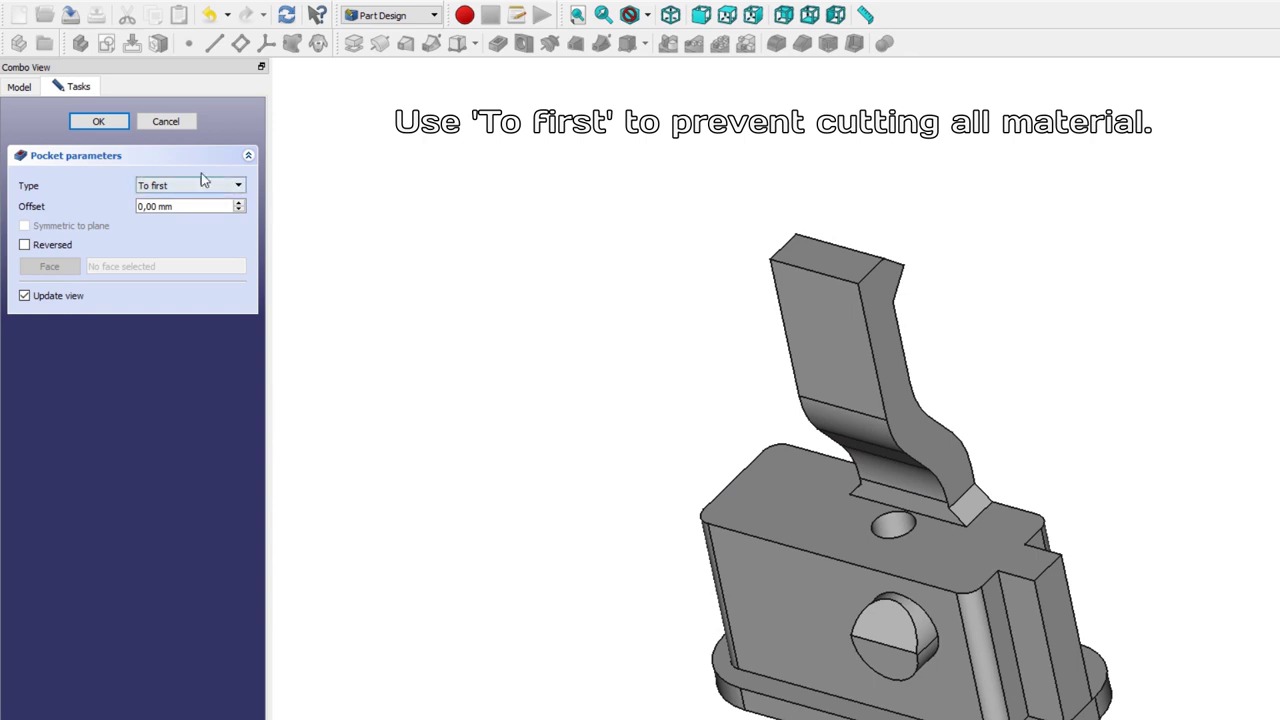
{"action": "left_click", "coordinate": [117, 124]}
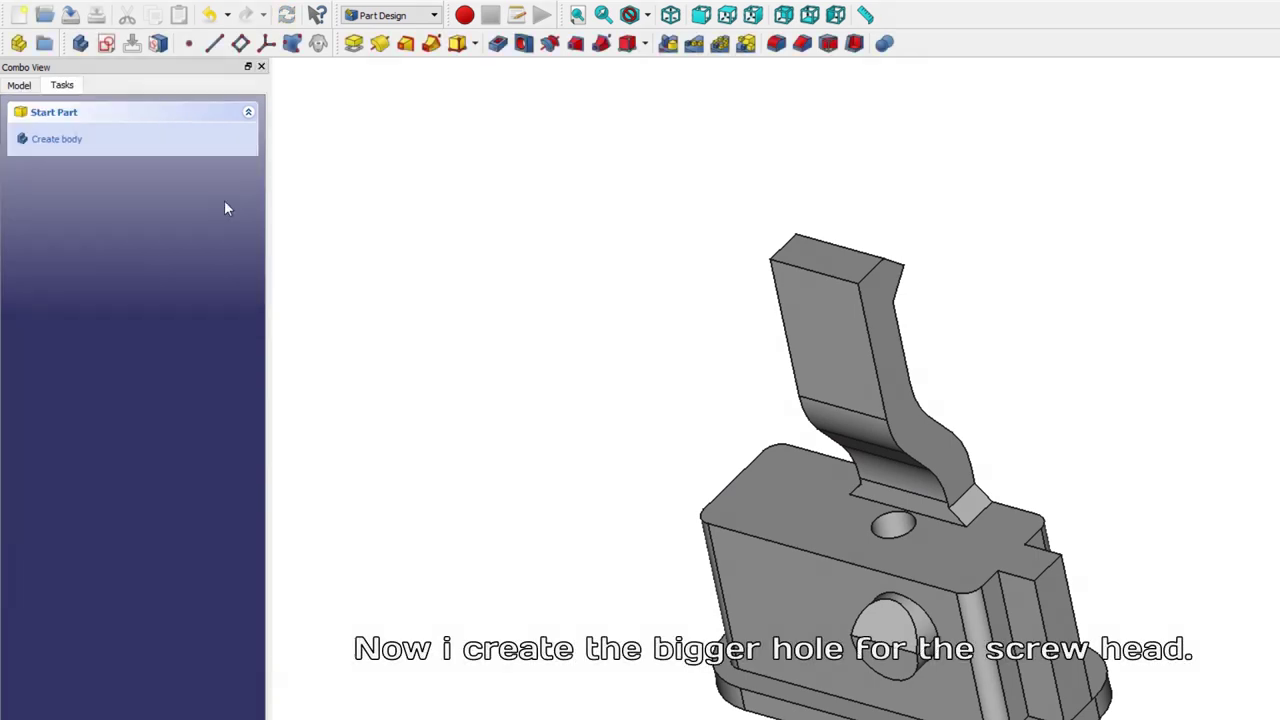
Step: Start a sketch on the front face, referencing the small hole's edge as external geometry
{"action": "mouse_move", "coordinate": [1026, 491]}
{"action": "middle_mouse_down"}
{"action": "mouse_move", "coordinate": [1149, 314]}
{"action": "mouse_move", "coordinate": [1091, 451]}
{"action": "middle_mouse_up"}
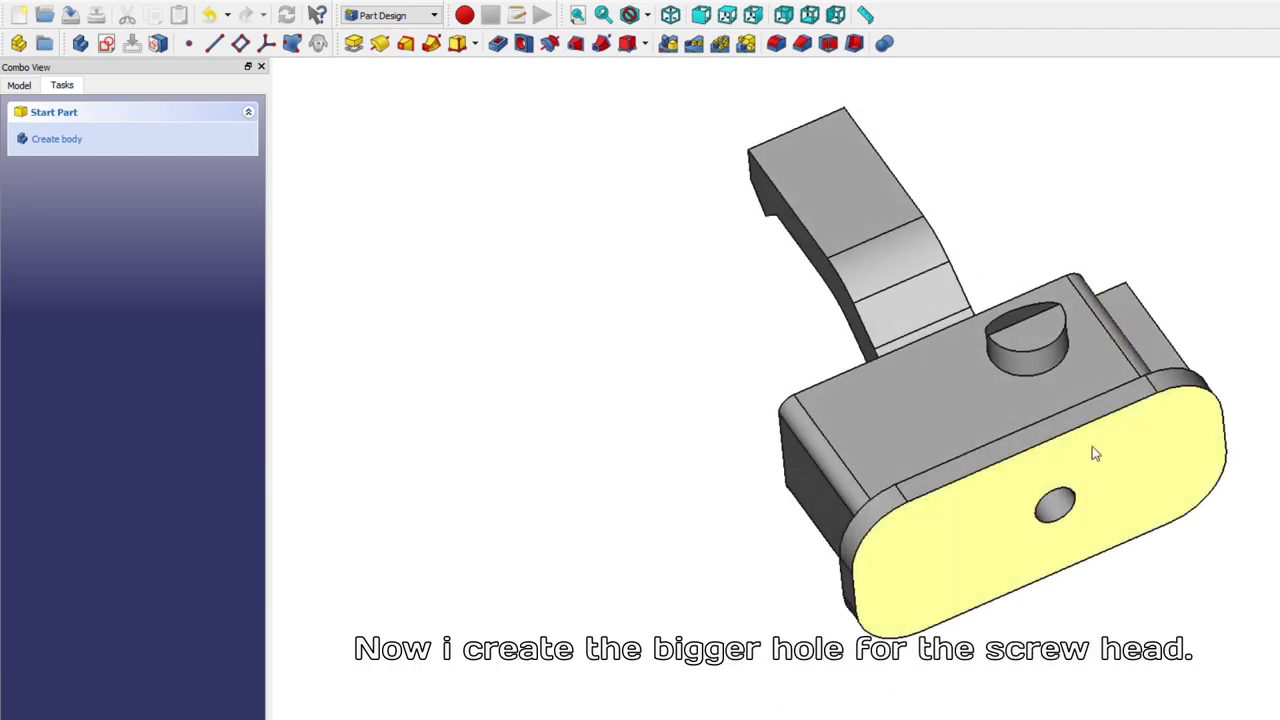
{"action": "left_click", "coordinate": [1045, 452]}
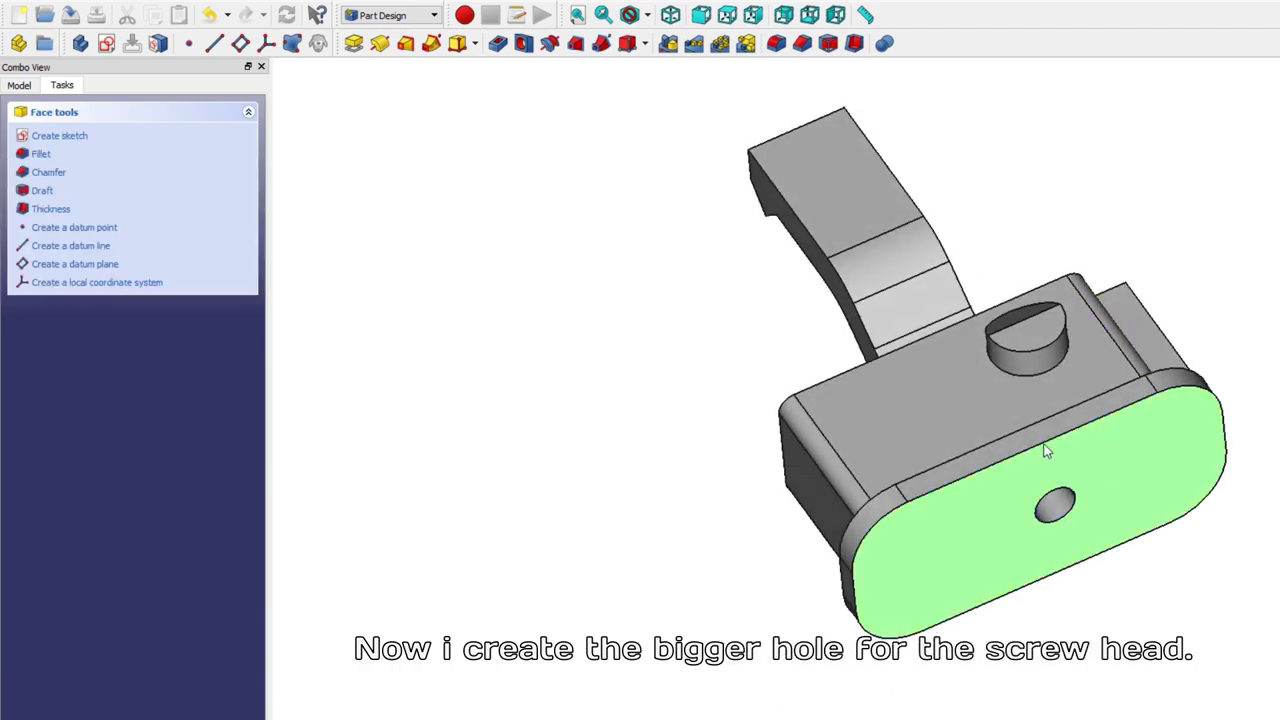
{"action": "left_click", "coordinate": [70, 136]}
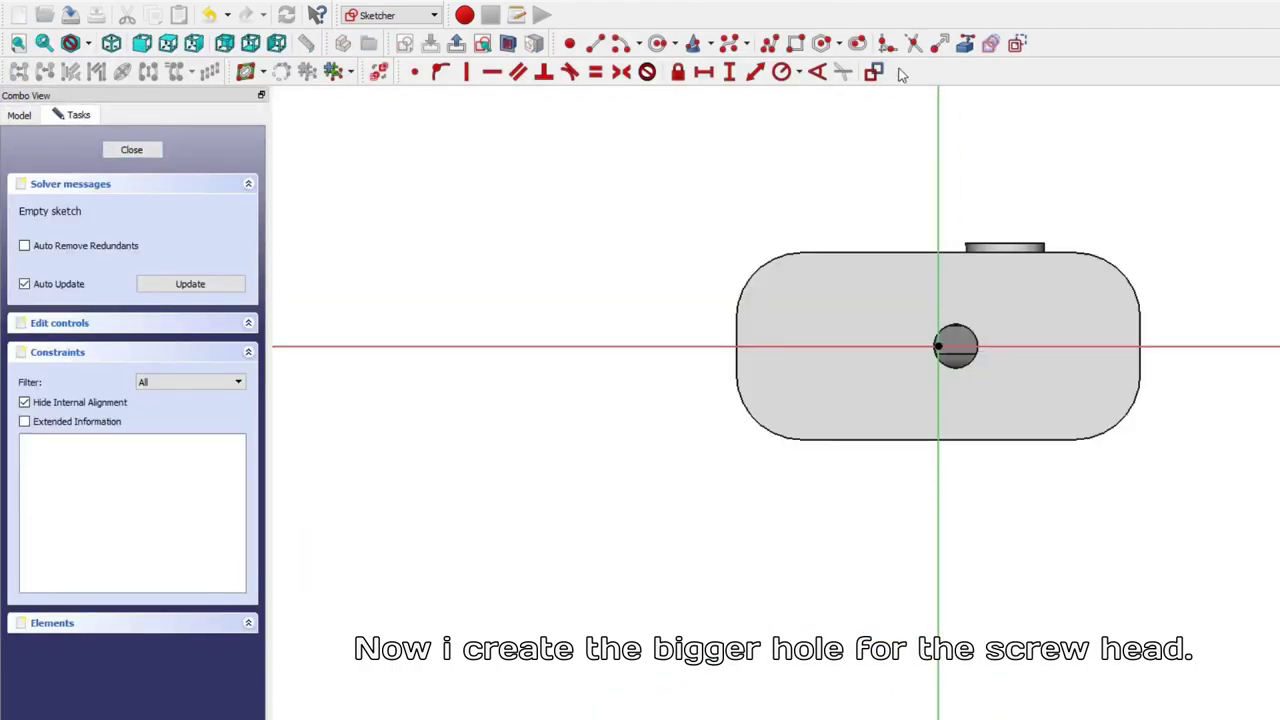
{"action": "left_click", "coordinate": [965, 43]}
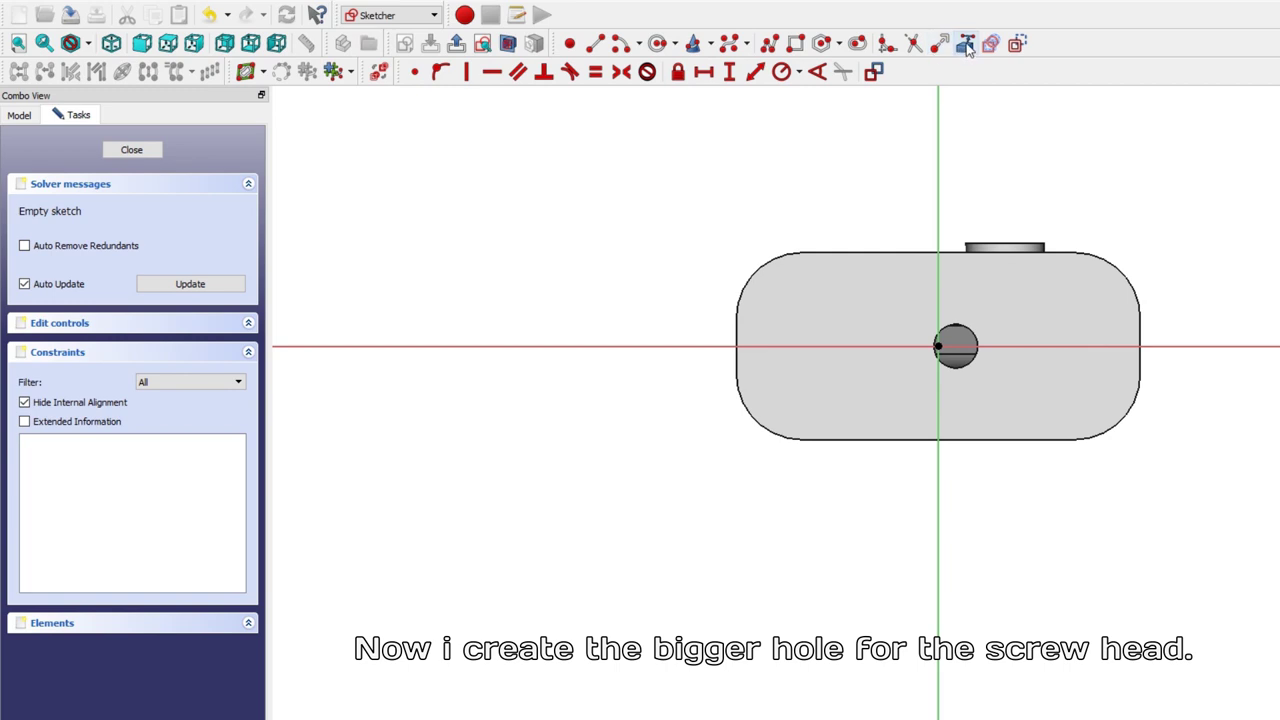
{"action": "left_click", "coordinate": [977, 336]}
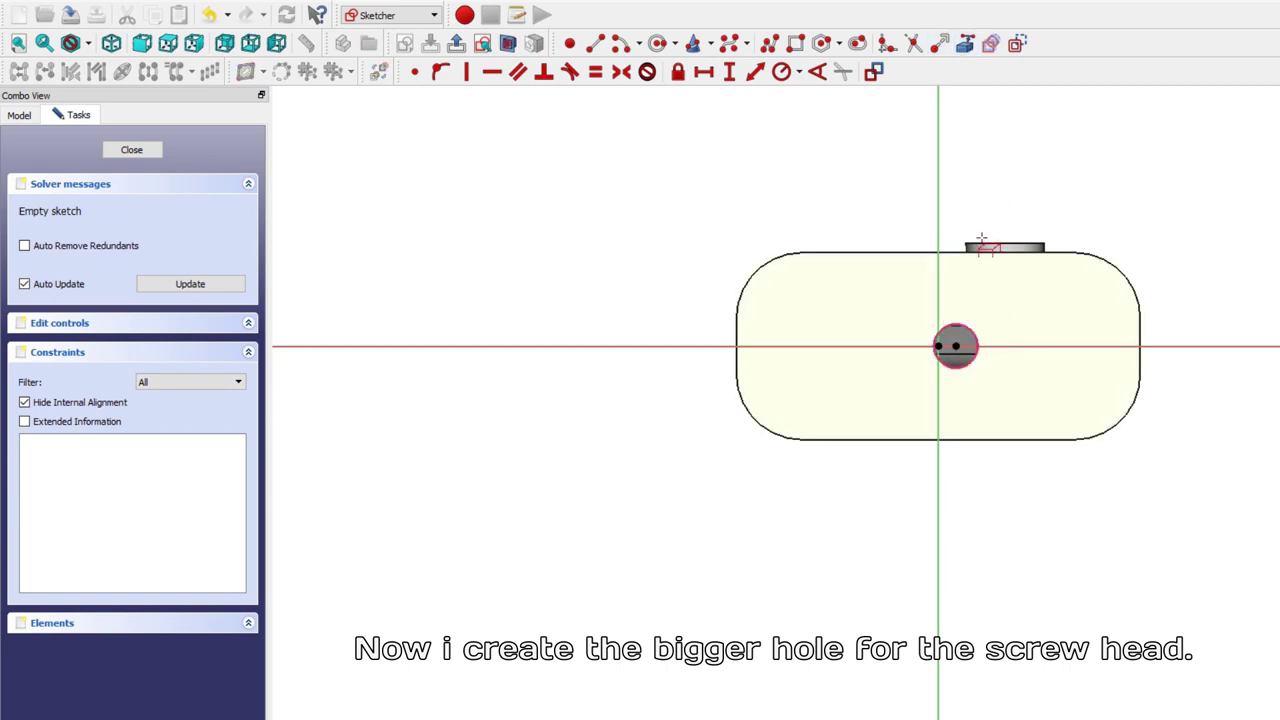
Step: Draw a circle concentric with the hole, constrain its radius to 3 mm, and close the sketch
{"action": "left_click", "coordinate": [657, 43]}
{"action": "scroll", "coordinate": [957, 278], "scroll_direction": "up", "scroll_amount": 2}
{"action": "left_click", "coordinate": [960, 378]}
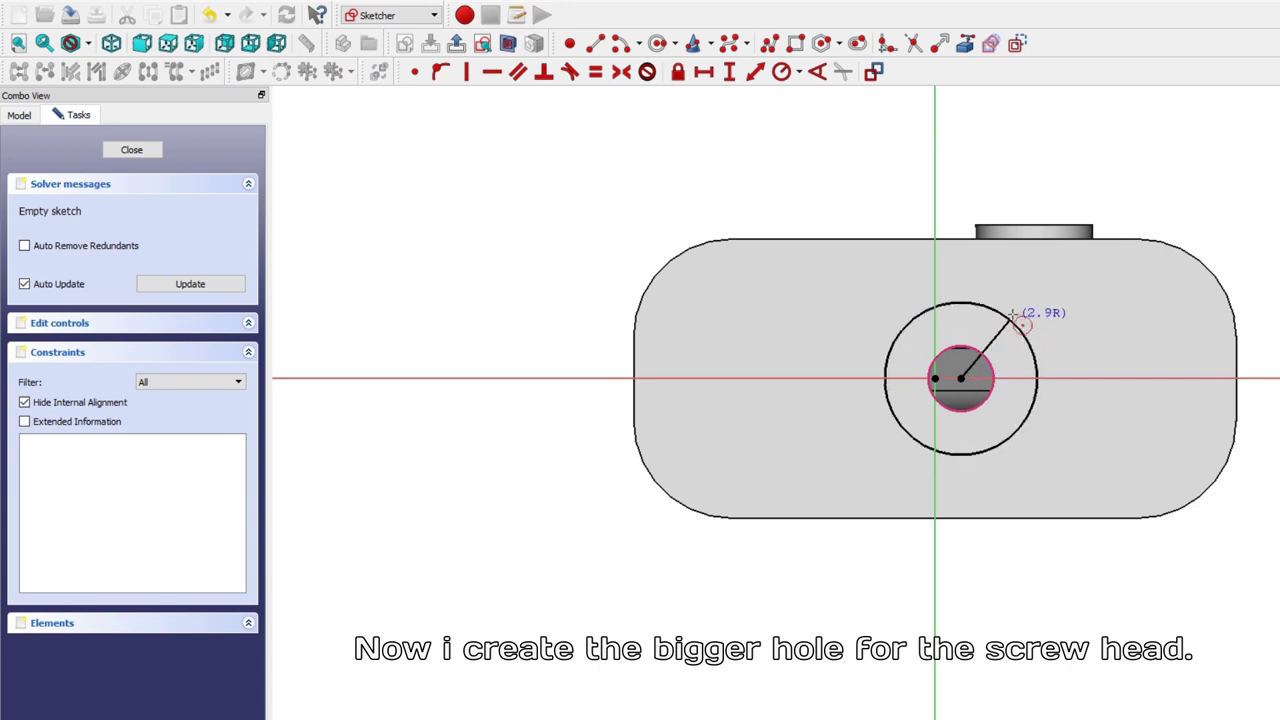
{"action": "left_click", "coordinate": [1015, 313]}
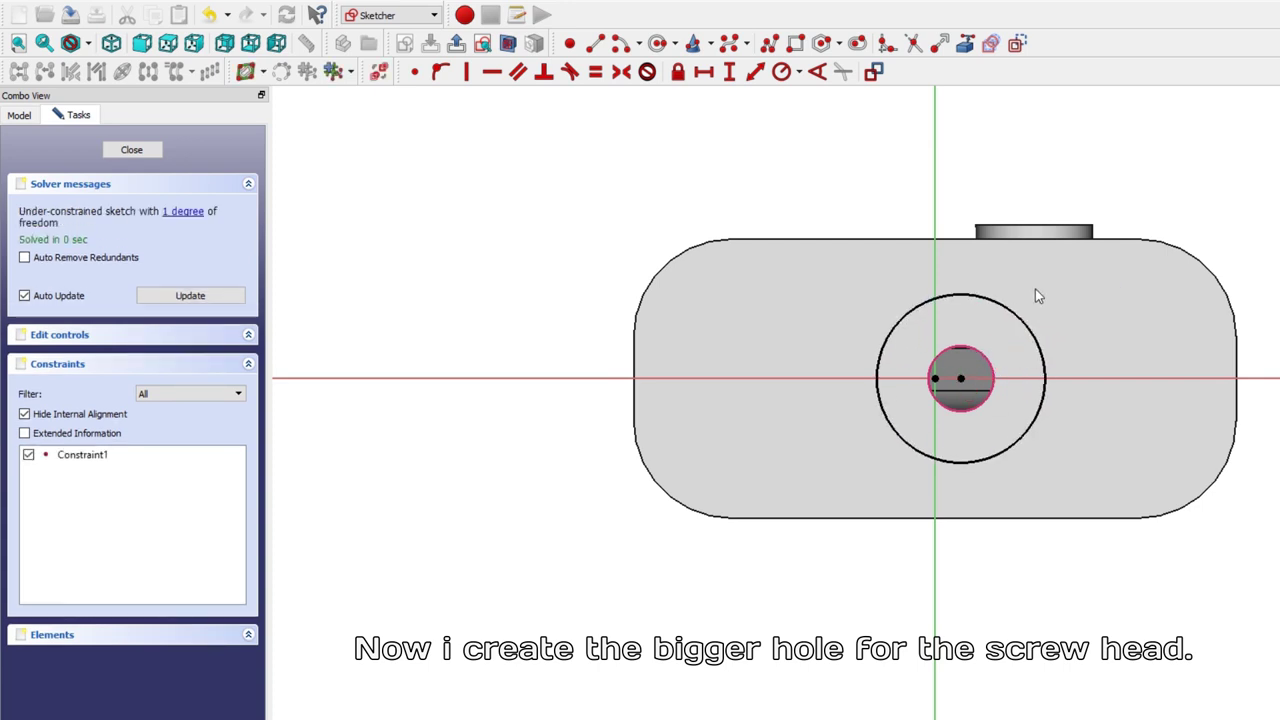
{"action": "left_click", "coordinate": [1016, 319]}
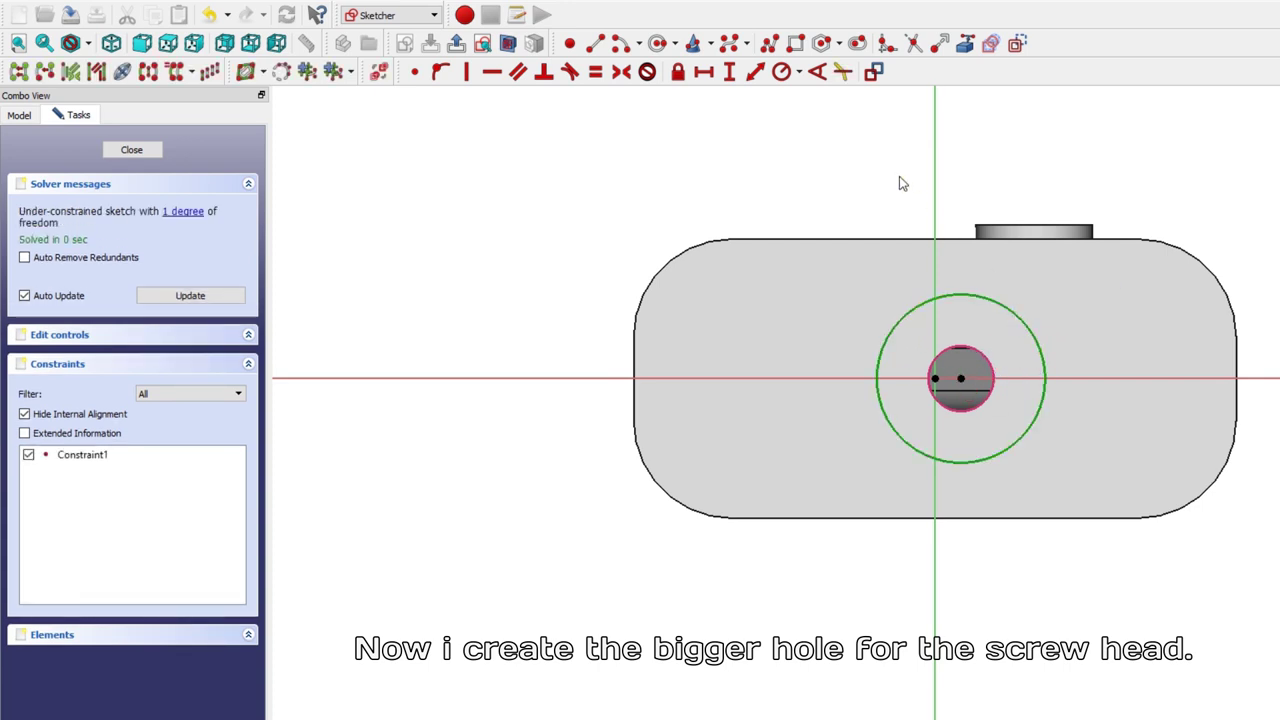
{"action": "left_click", "coordinate": [782, 72]}
{"action": "type", "text": "3"}
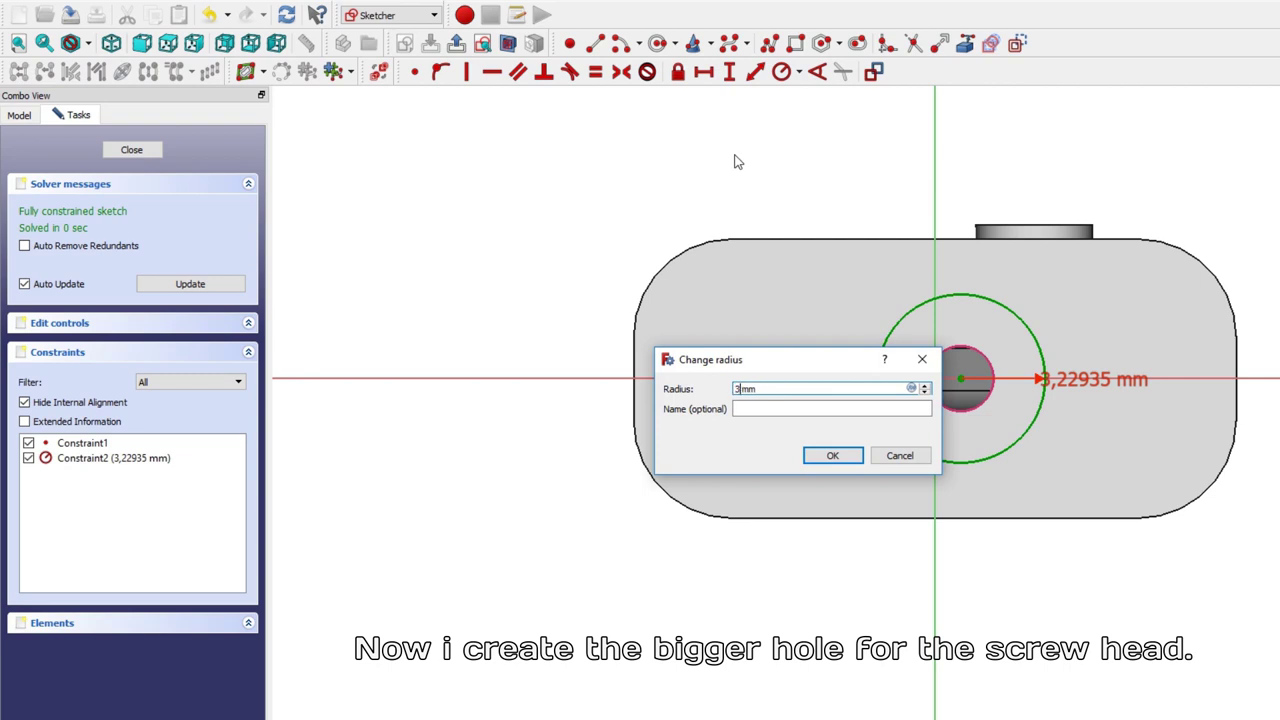
{"action": "key", "text": "Return"}
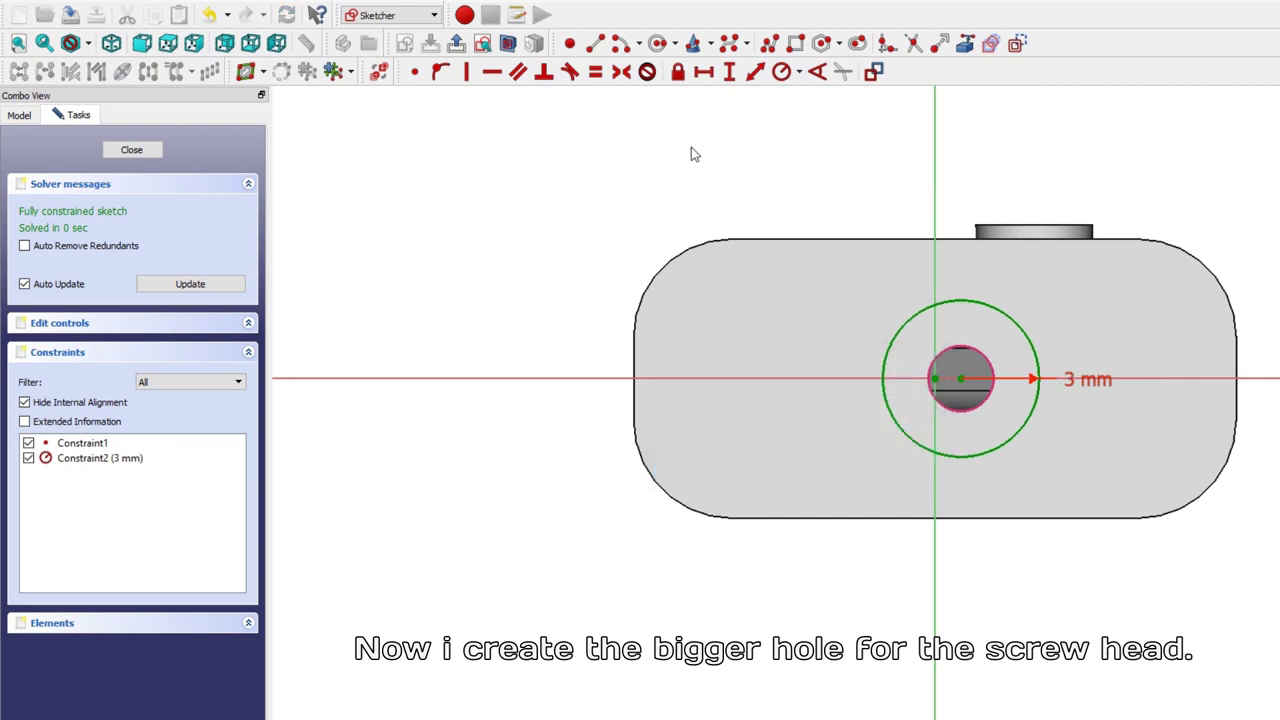
{"action": "left_click", "coordinate": [156, 152]}
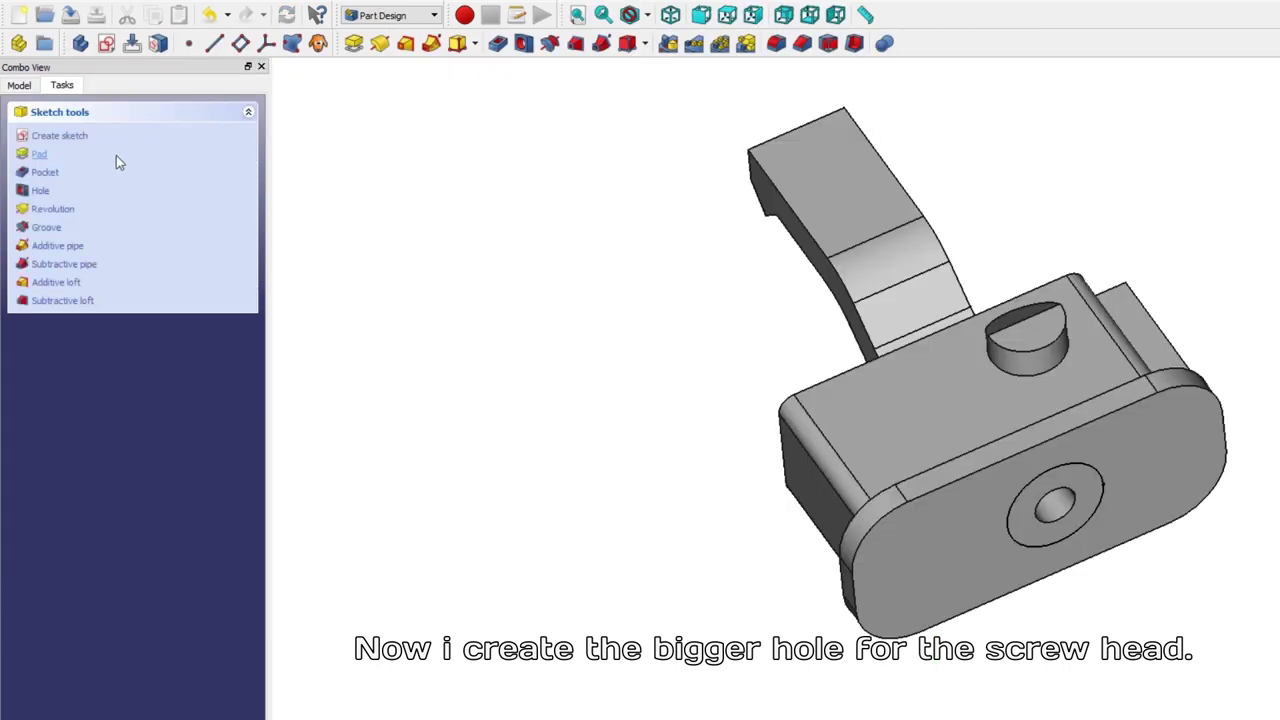
Step: Pocket the 3 mm circle and enter a depth of 6,5 mm
{"action": "left_click", "coordinate": [54, 171]}
{"action": "mouse_move", "coordinate": [998, 603]}
{"action": "middle_mouse_down"}
{"action": "mouse_move", "coordinate": [920, 554]}
{"action": "mouse_move", "coordinate": [838, 561]}
{"action": "middle_mouse_up"}
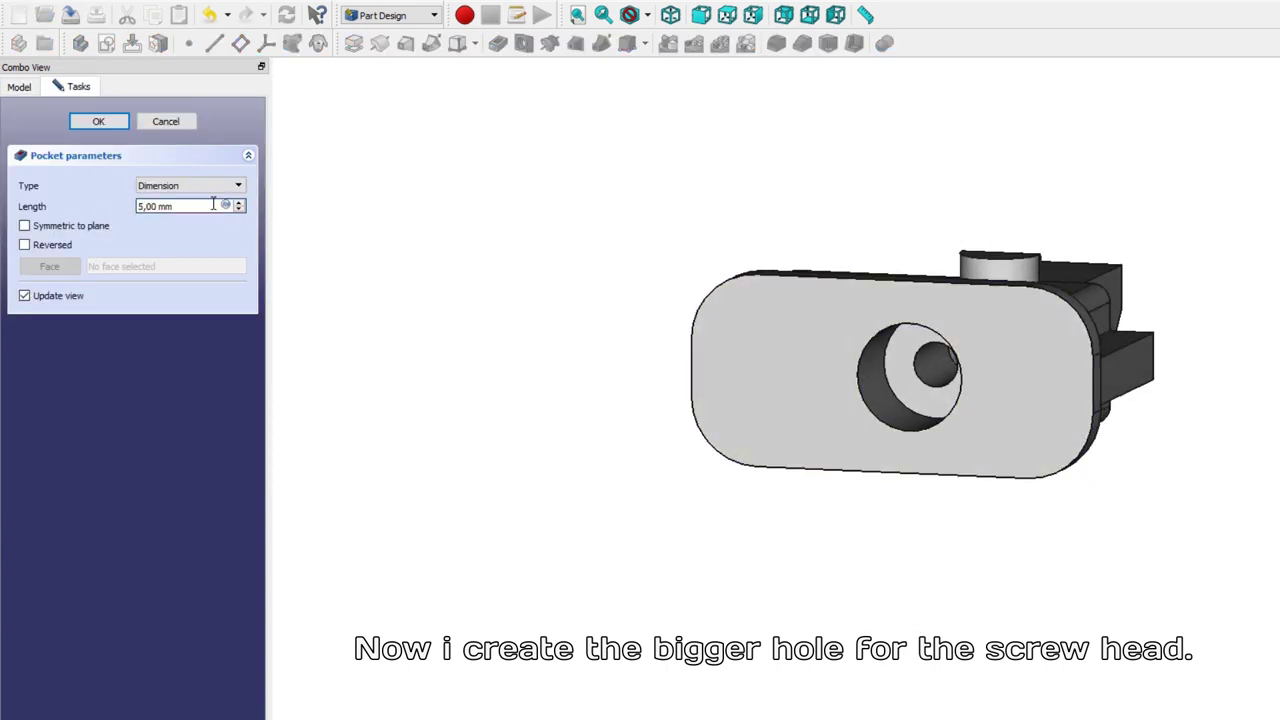
{"action": "type", "text": "6,"}
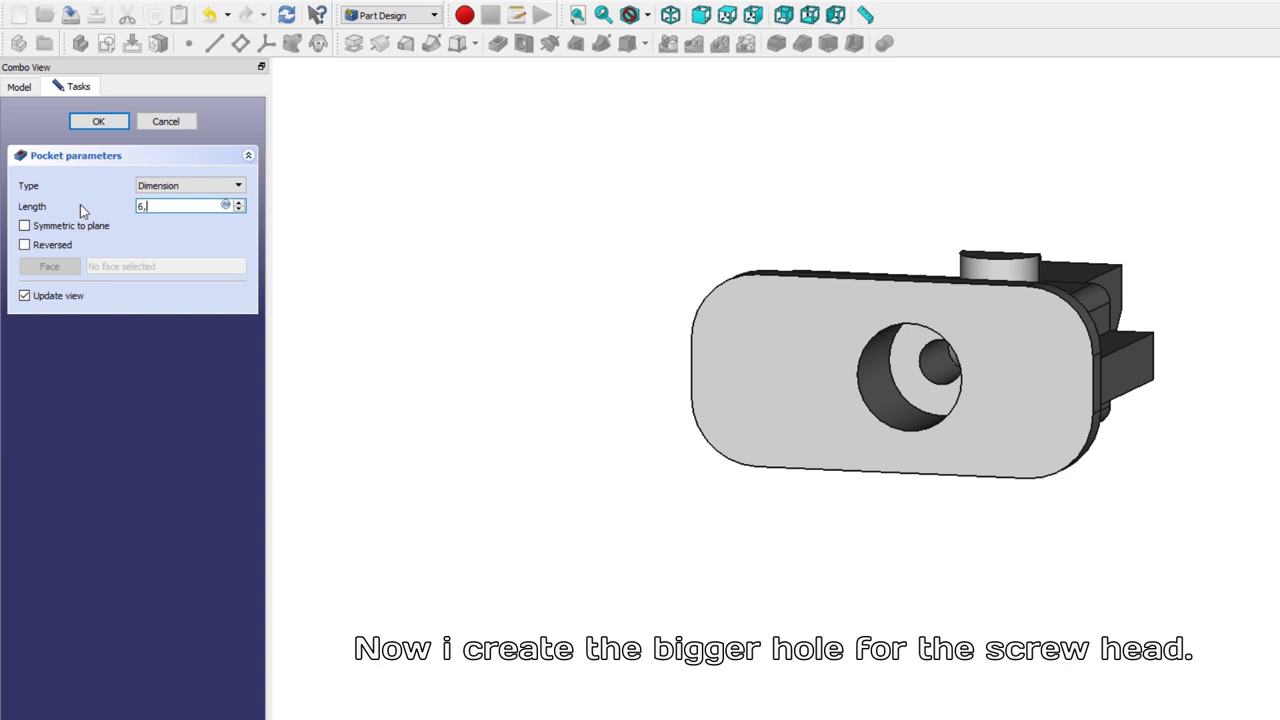
{"action": "type", "text": "5"}
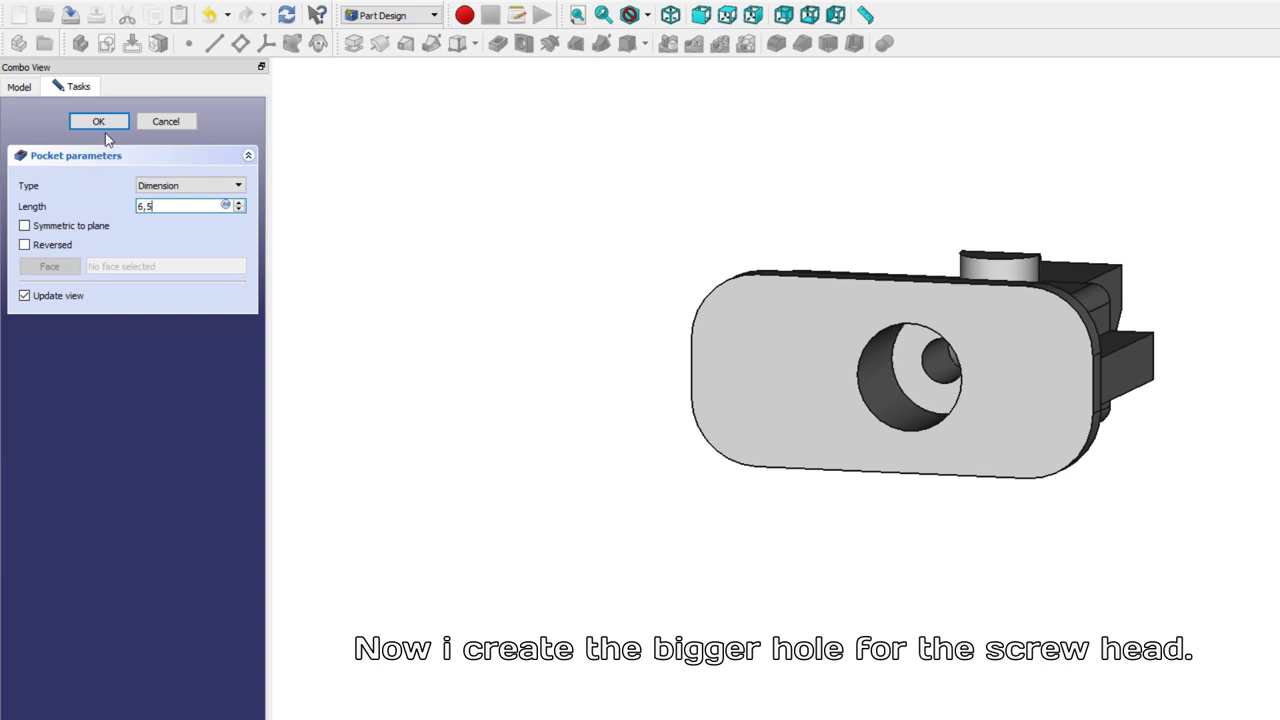
Step: Confirm the 6,5 mm pocket and chamfer the hole's inner step edge by 1,74 mm
{"action": "left_click", "coordinate": [100, 122]}
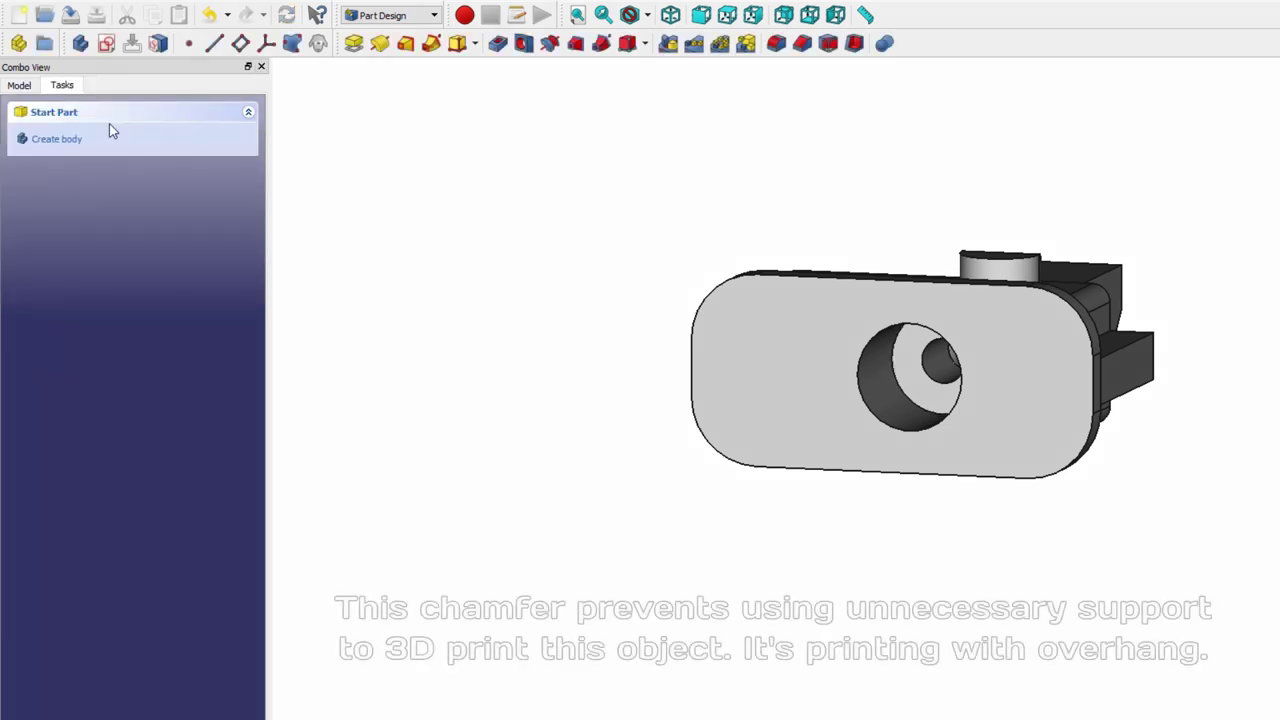
{"action": "left_click", "coordinate": [912, 406]}
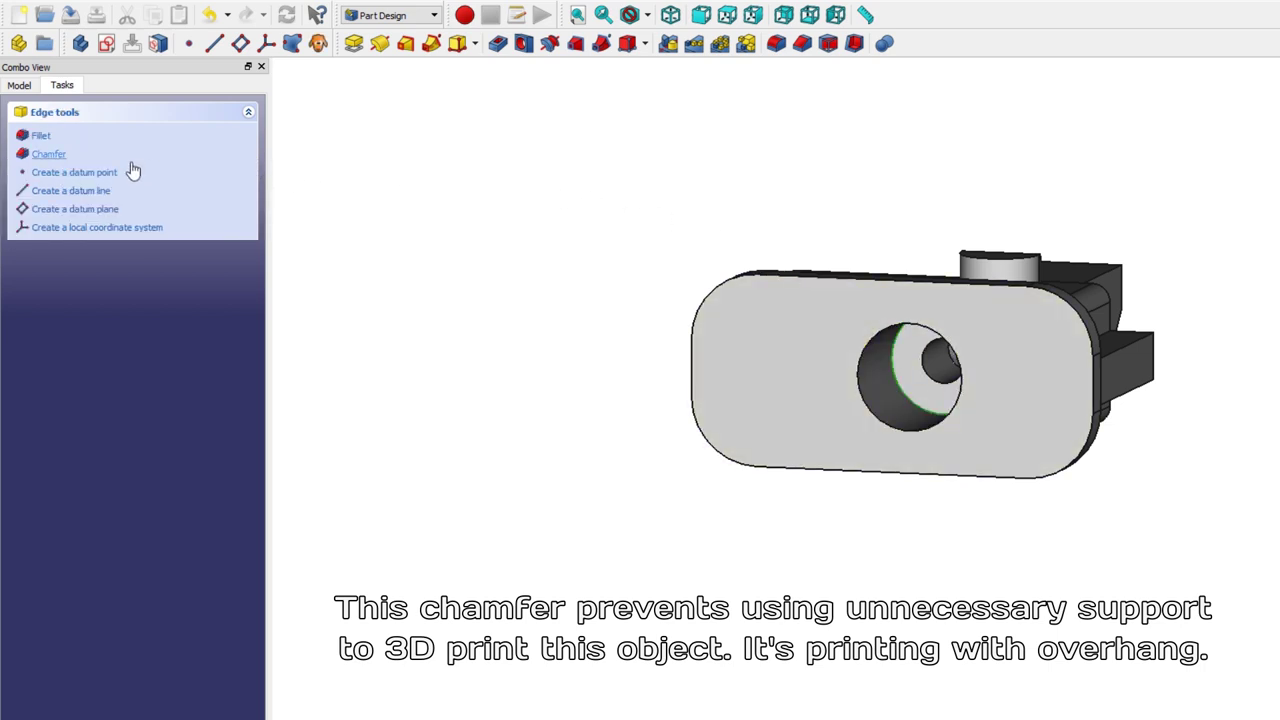
{"action": "left_click", "coordinate": [48, 154]}
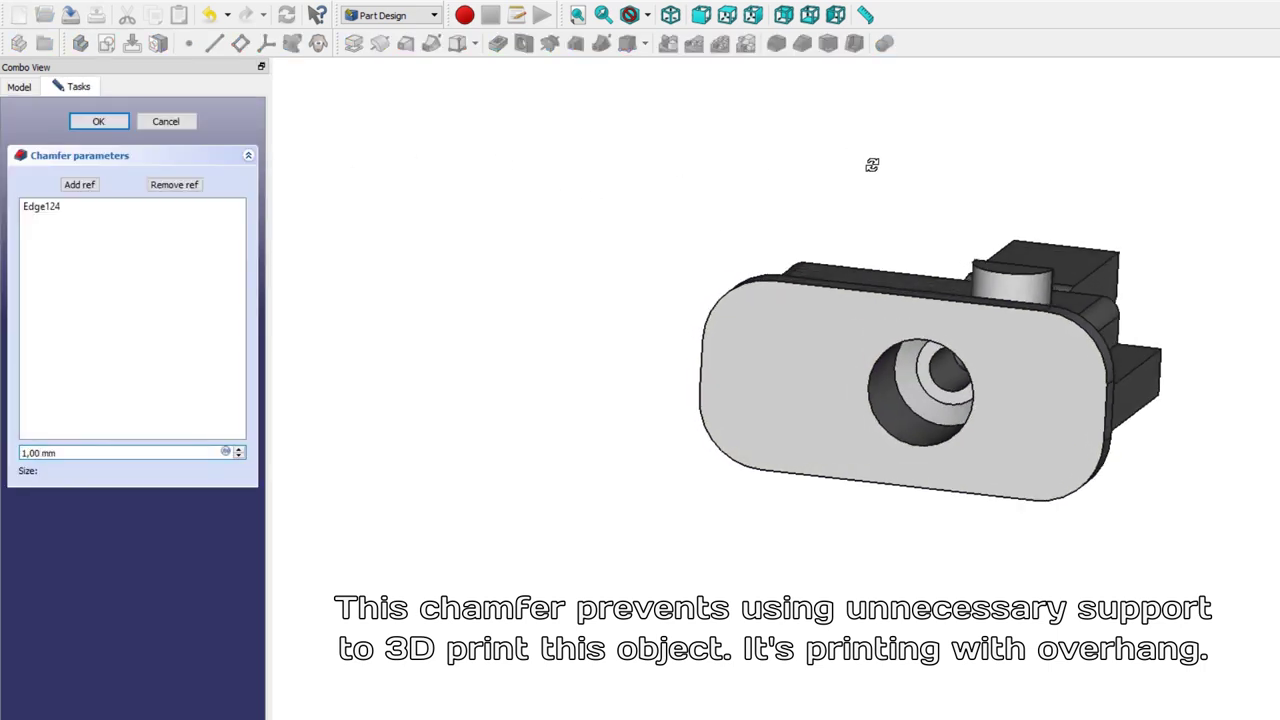
{"action": "triple_click", "coordinate": [112, 452]}
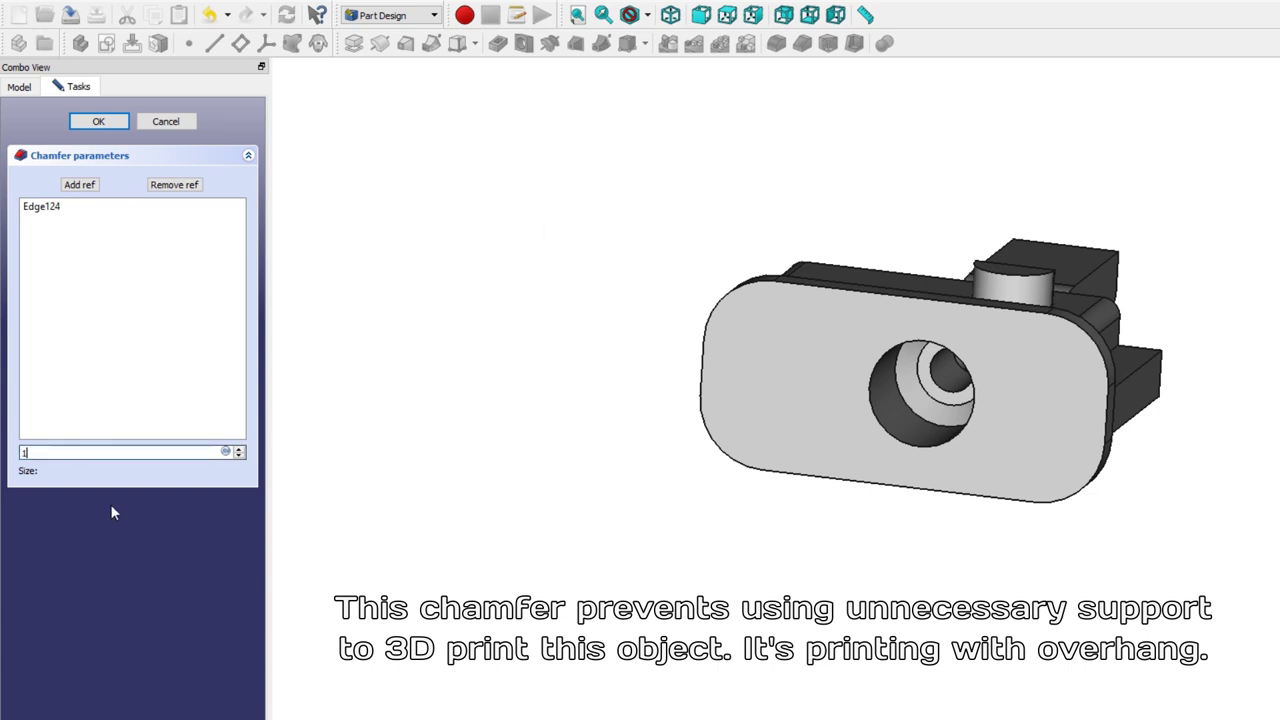
{"action": "type", "text": "1,74"}
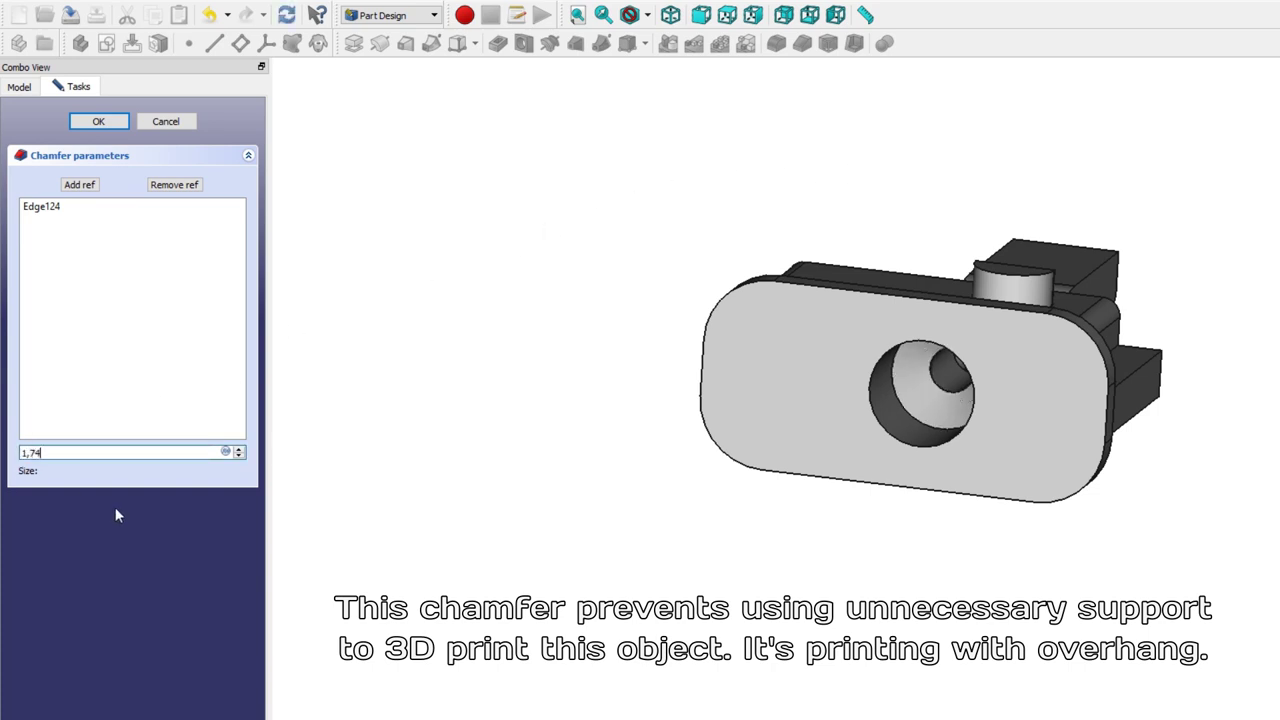
{"action": "left_click", "coordinate": [126, 125]}
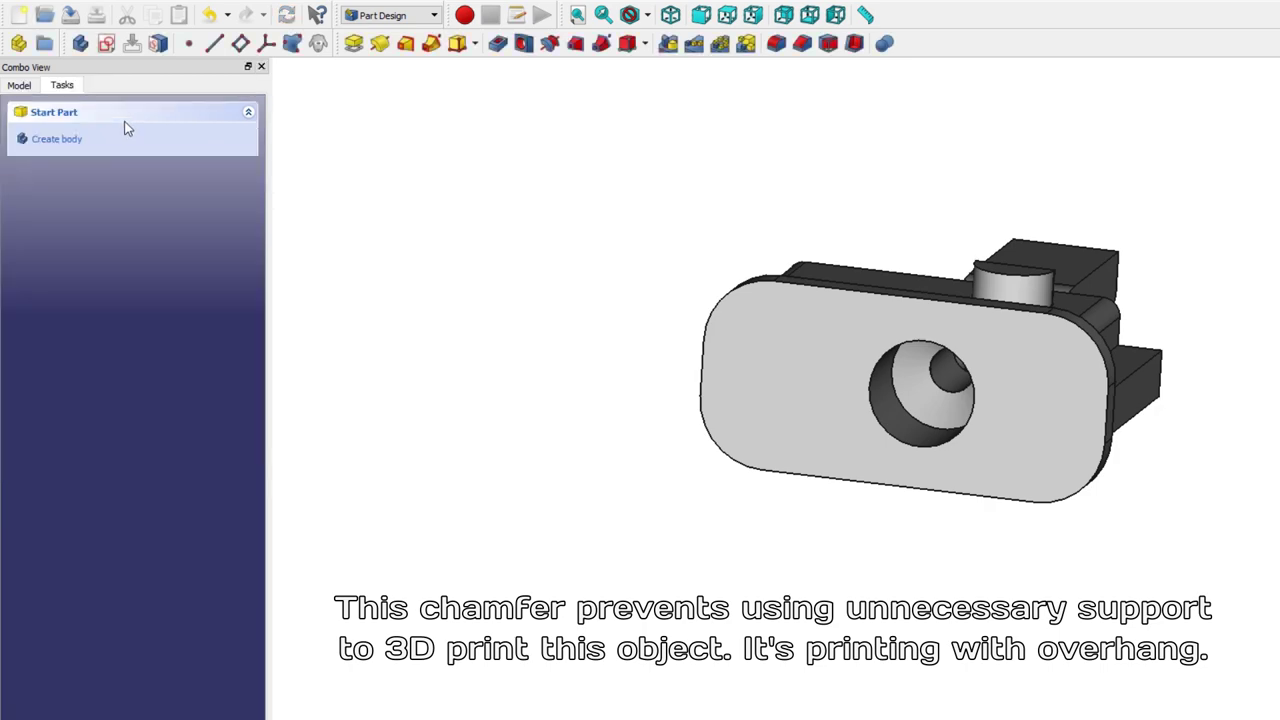
{"action": "left_click", "coordinate": [645, 16]}
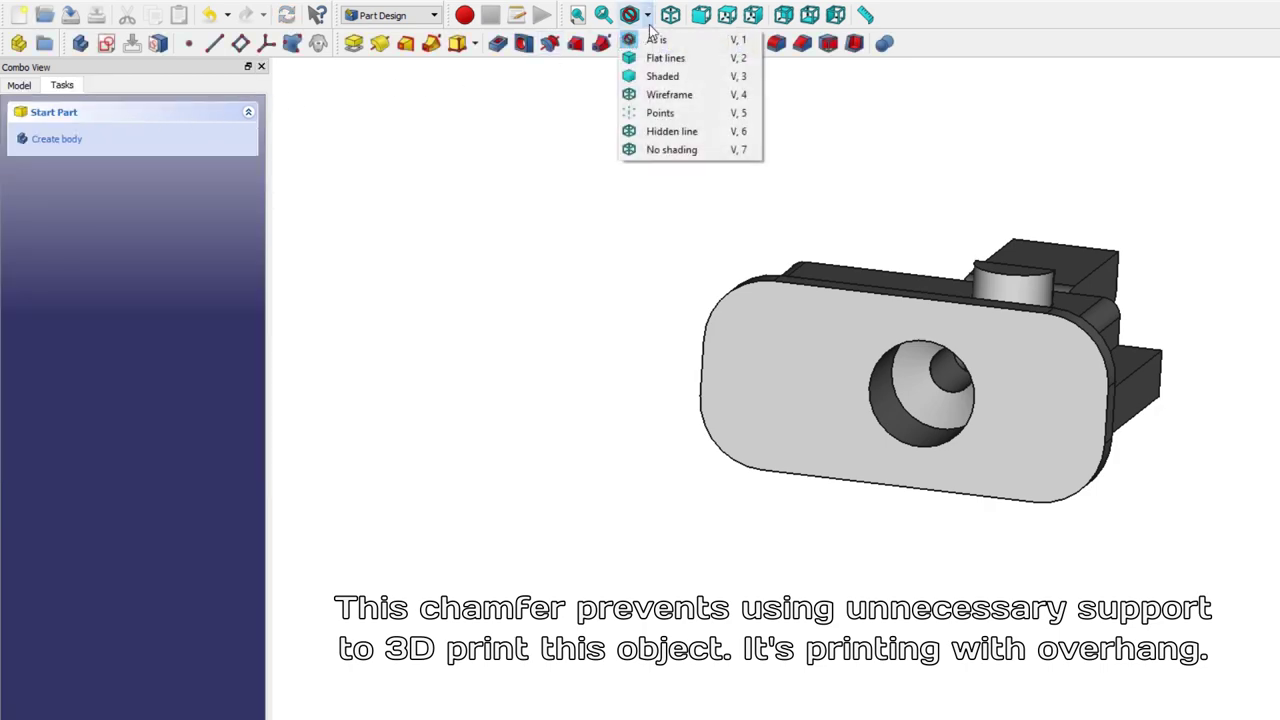
{"action": "left_click", "coordinate": [668, 94]}
{"action": "mouse_move", "coordinate": [1100, 186]}
{"action": "middle_mouse_down"}
{"action": "mouse_move", "coordinate": [911, 230]}
{"action": "mouse_move", "coordinate": [891, 325]}
{"action": "middle_mouse_up"}
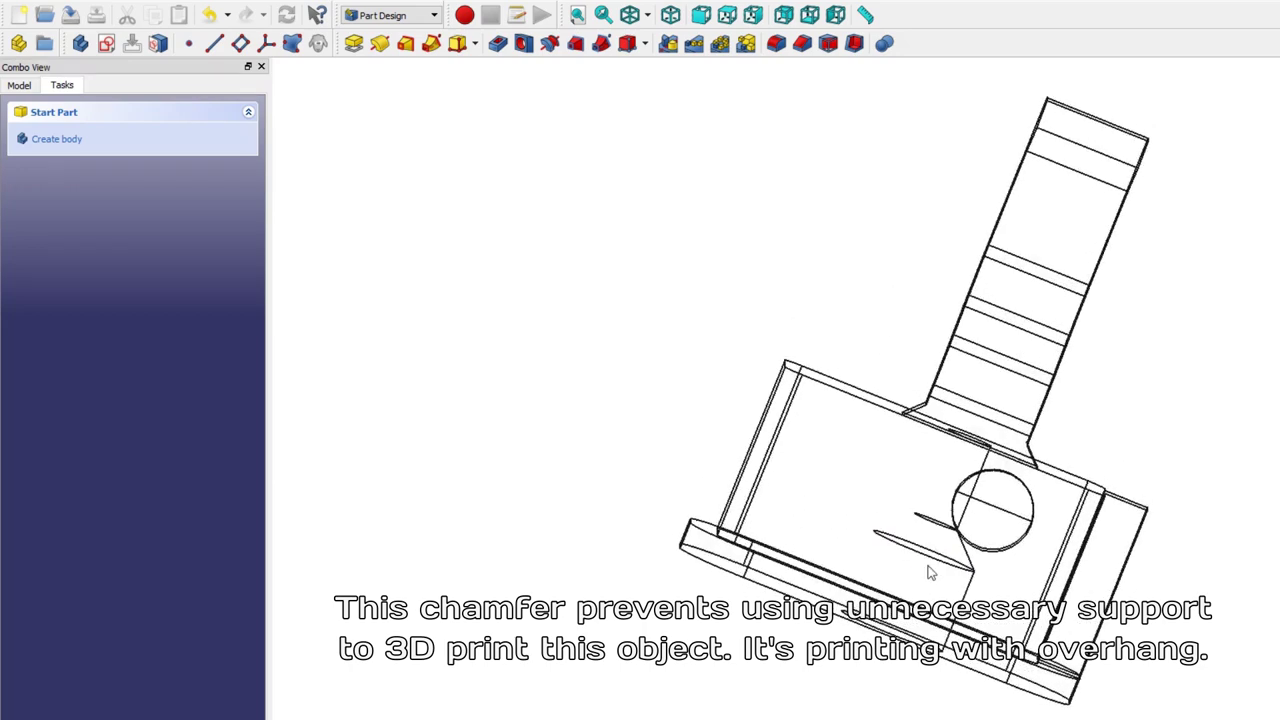
{"action": "scroll", "coordinate": [932, 573], "scroll_direction": "up", "scroll_amount": 3}
{"action": "scroll", "coordinate": [988, 600], "scroll_direction": "up", "scroll_amount": 2}
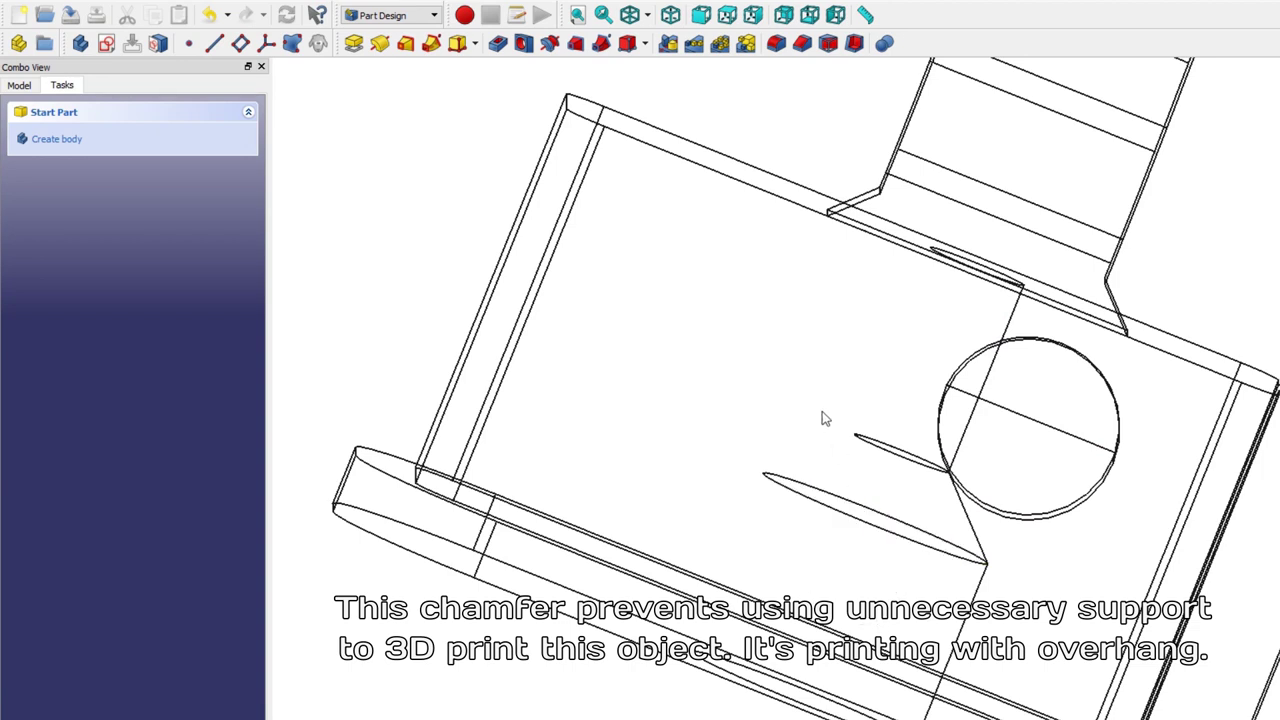
{"action": "left_click", "coordinate": [647, 15]}
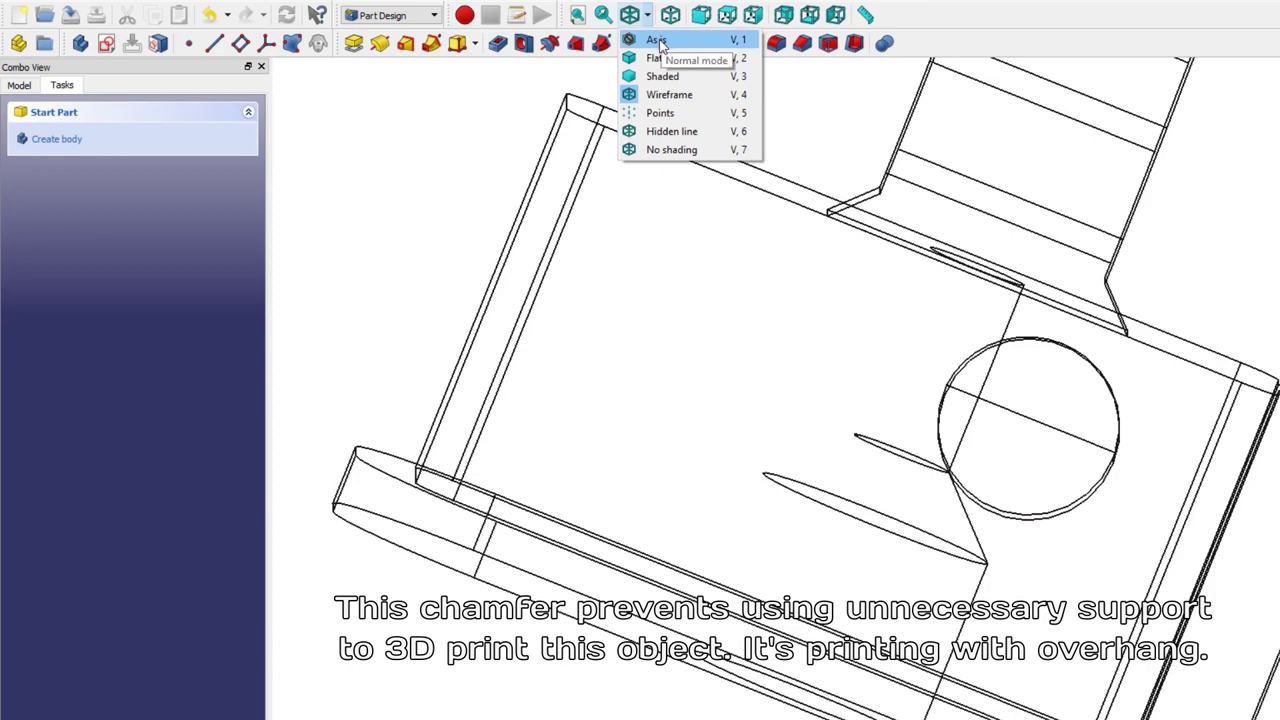
{"action": "left_click", "coordinate": [675, 72]}
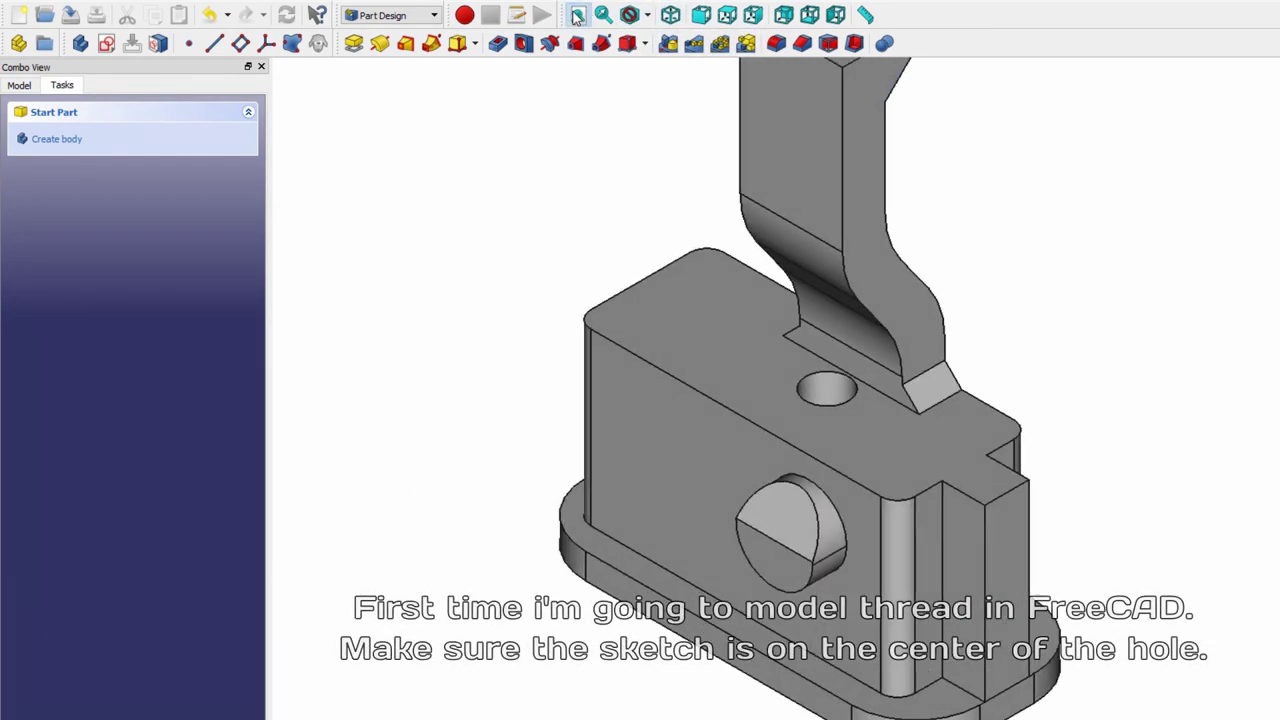
{"action": "left_click", "coordinate": [577, 15]}
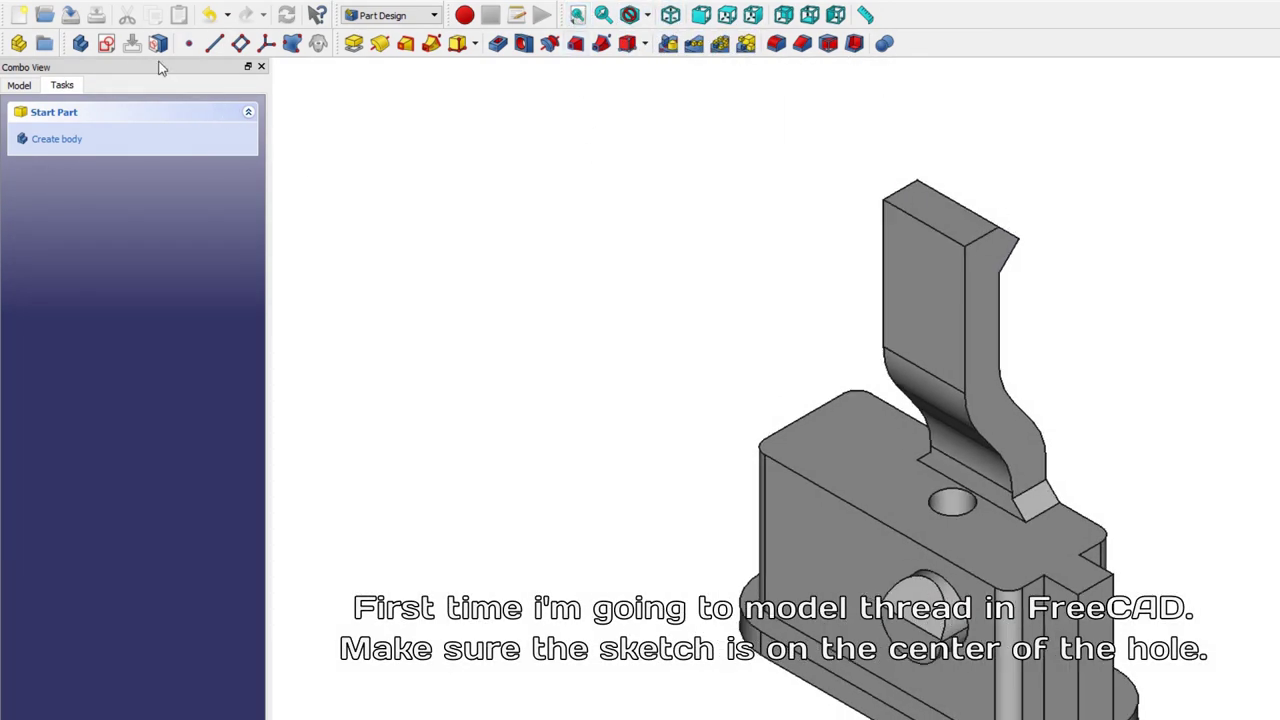
Step: Create a new sketch attached to XZ_Plane, checking the plane from the top and a tilted view
{"action": "left_click", "coordinate": [107, 44]}
{"action": "scroll", "coordinate": [470, 350], "scroll_direction": "down", "scroll_amount": 3}
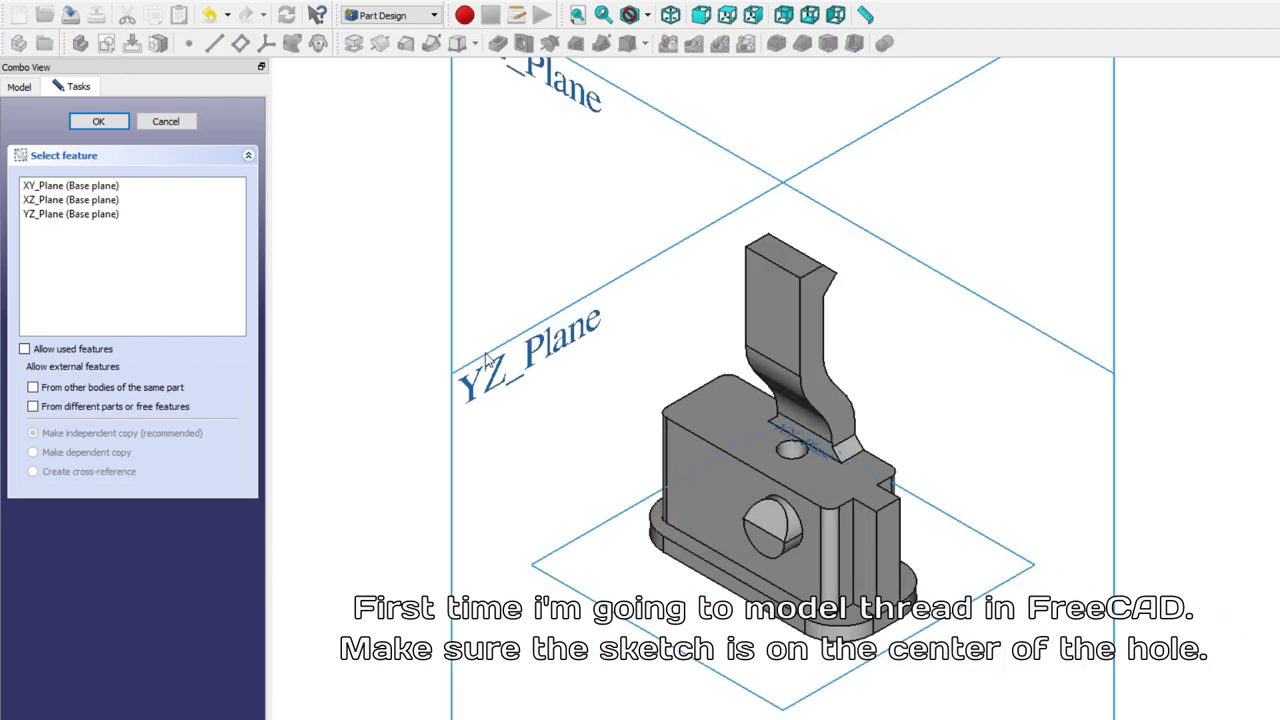
{"action": "scroll", "coordinate": [530, 353], "scroll_direction": "down", "scroll_amount": 2}
{"action": "left_click", "coordinate": [618, 193]}
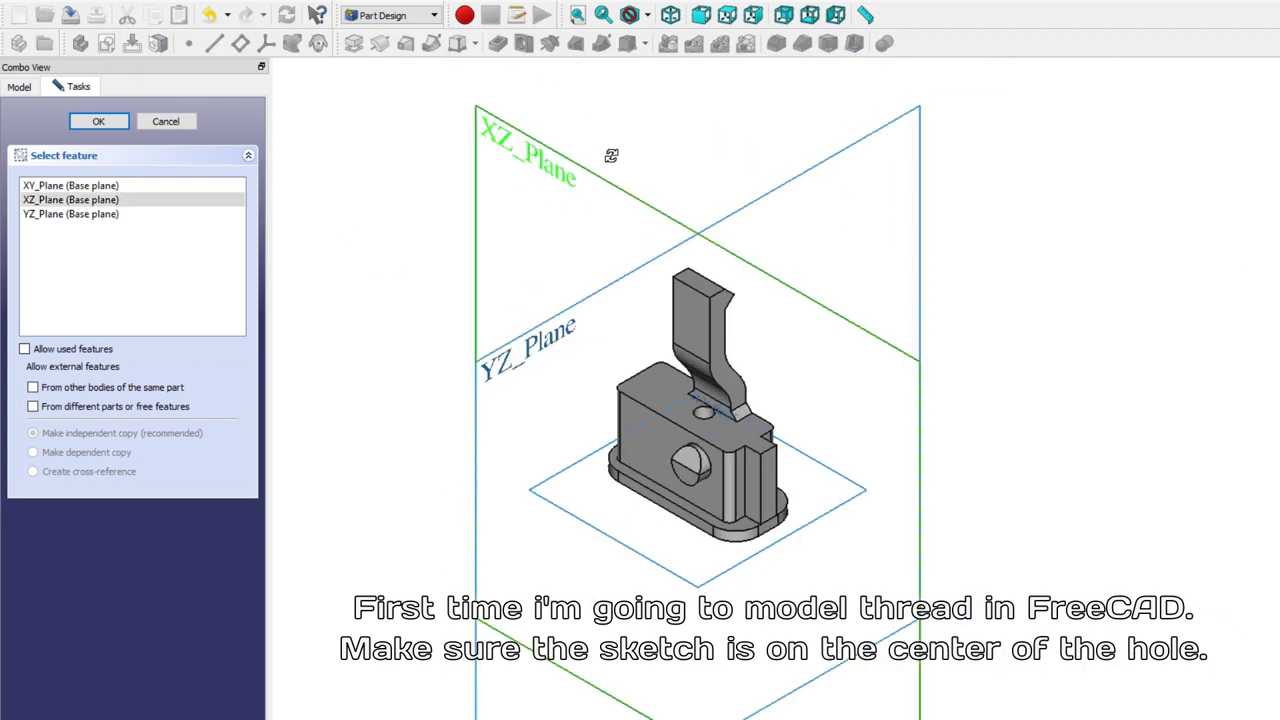
{"action": "middle_click_drag", "start_coordinate": [611, 156], "coordinate": [638, 122]}
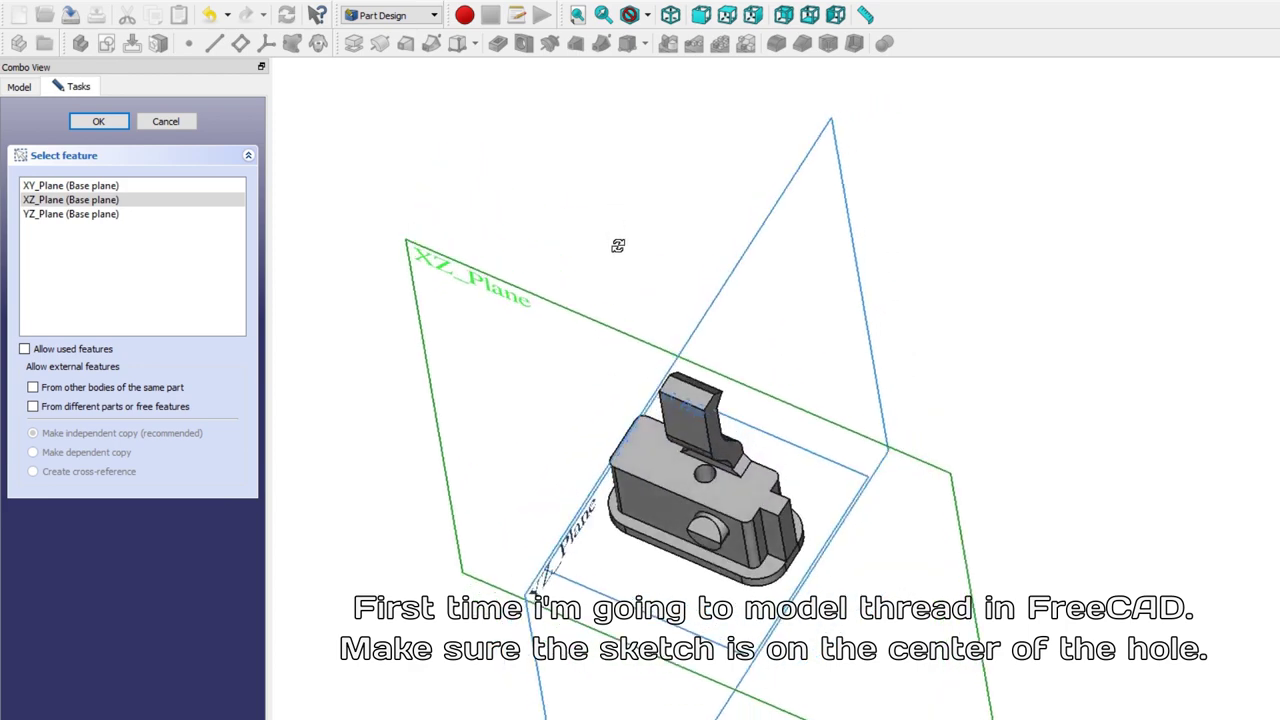
{"action": "left_click", "coordinate": [727, 16]}
{"action": "mouse_move", "coordinate": [540, 468]}
{"action": "middle_mouse_down"}
{"action": "mouse_move", "coordinate": [417, 494]}
{"action": "mouse_move", "coordinate": [430, 441]}
{"action": "mouse_move", "coordinate": [470, 400]}
{"action": "middle_mouse_up"}
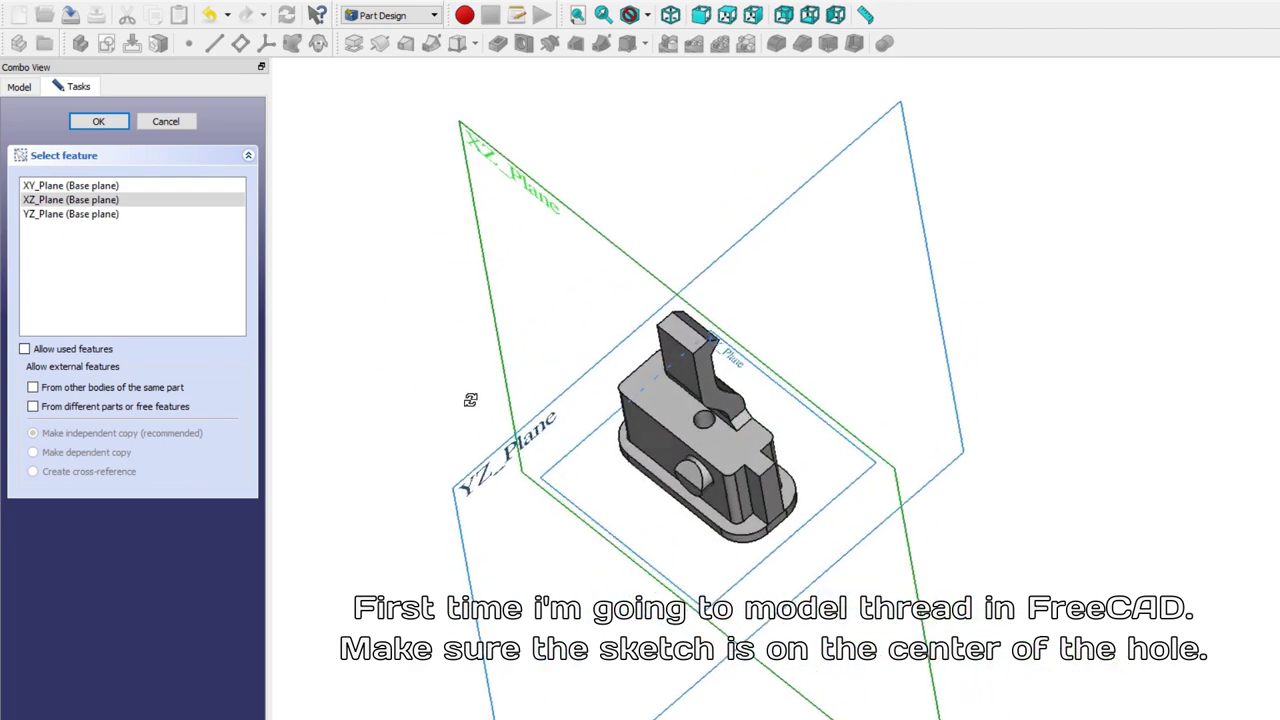
{"action": "left_click", "coordinate": [112, 124]}
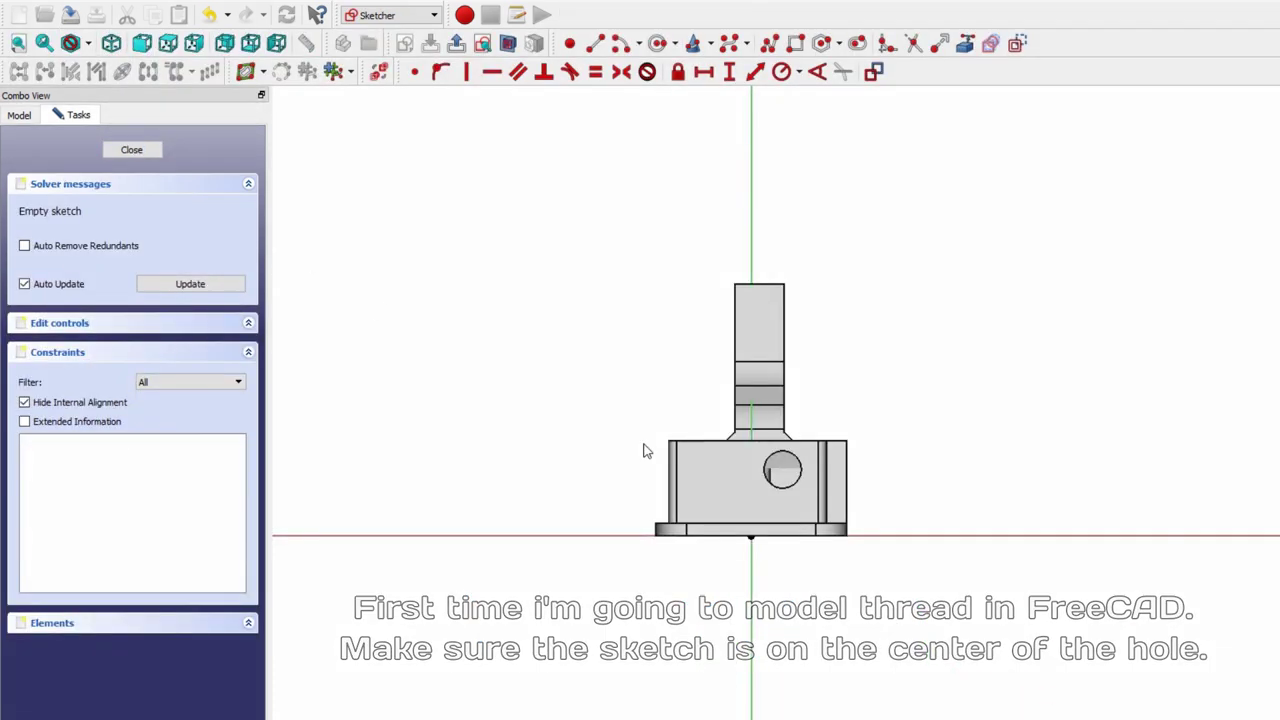
Step: Hide Chamfer001 so the sketch lines are visible
{"action": "scroll", "coordinate": [740, 449], "scroll_direction": "up", "scroll_amount": 2}
{"action": "scroll", "coordinate": [760, 440], "scroll_direction": "up", "scroll_amount": 2}
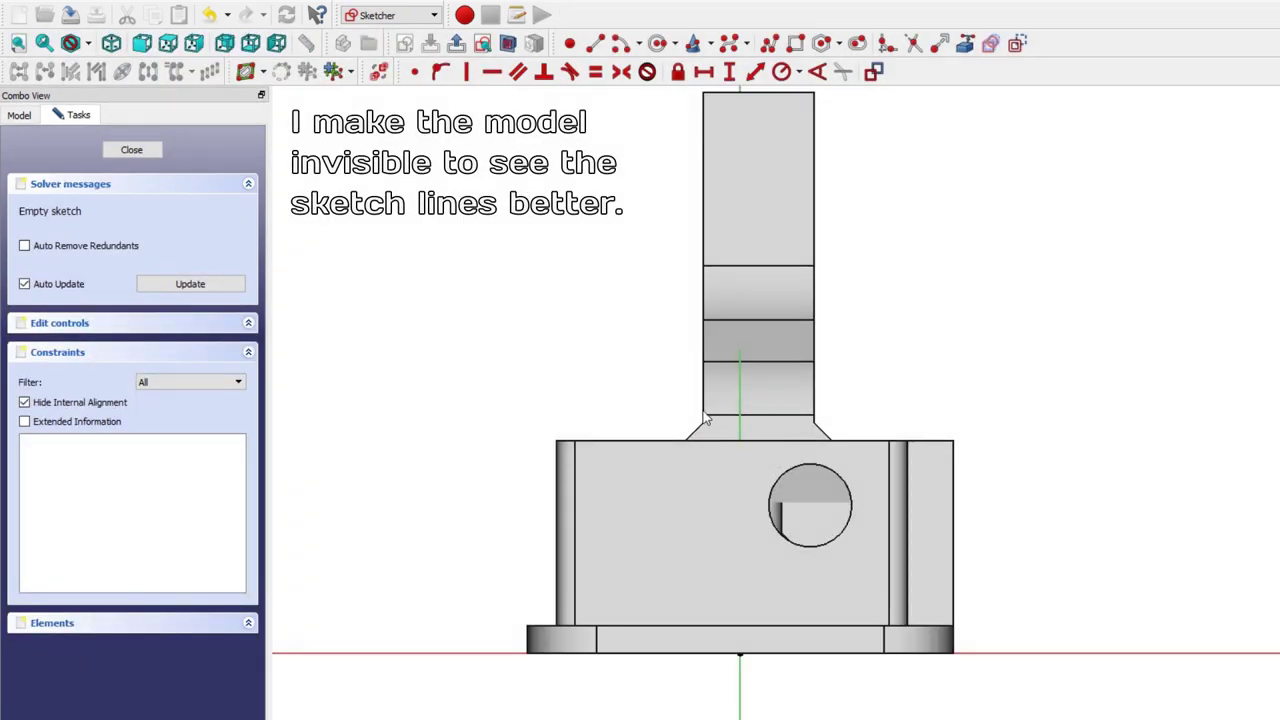
{"action": "left_click", "coordinate": [19, 115]}
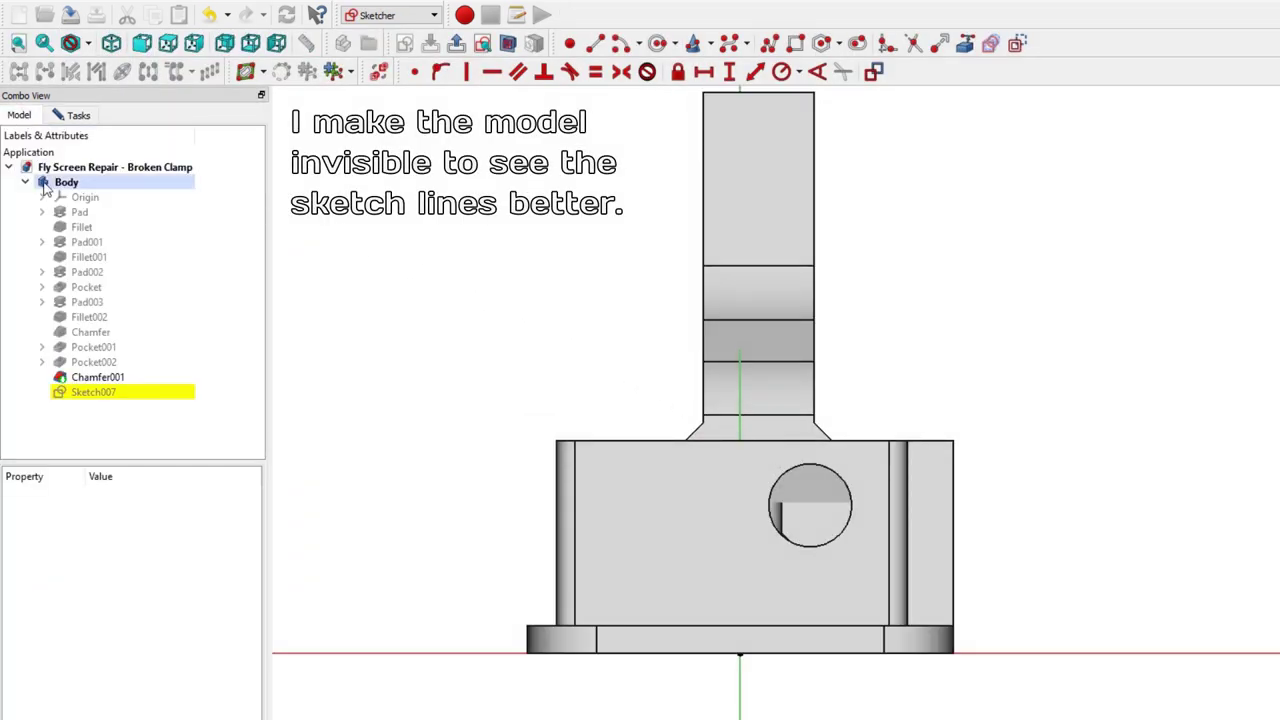
{"action": "left_click", "coordinate": [97, 377]}
{"action": "key", "text": "space"}
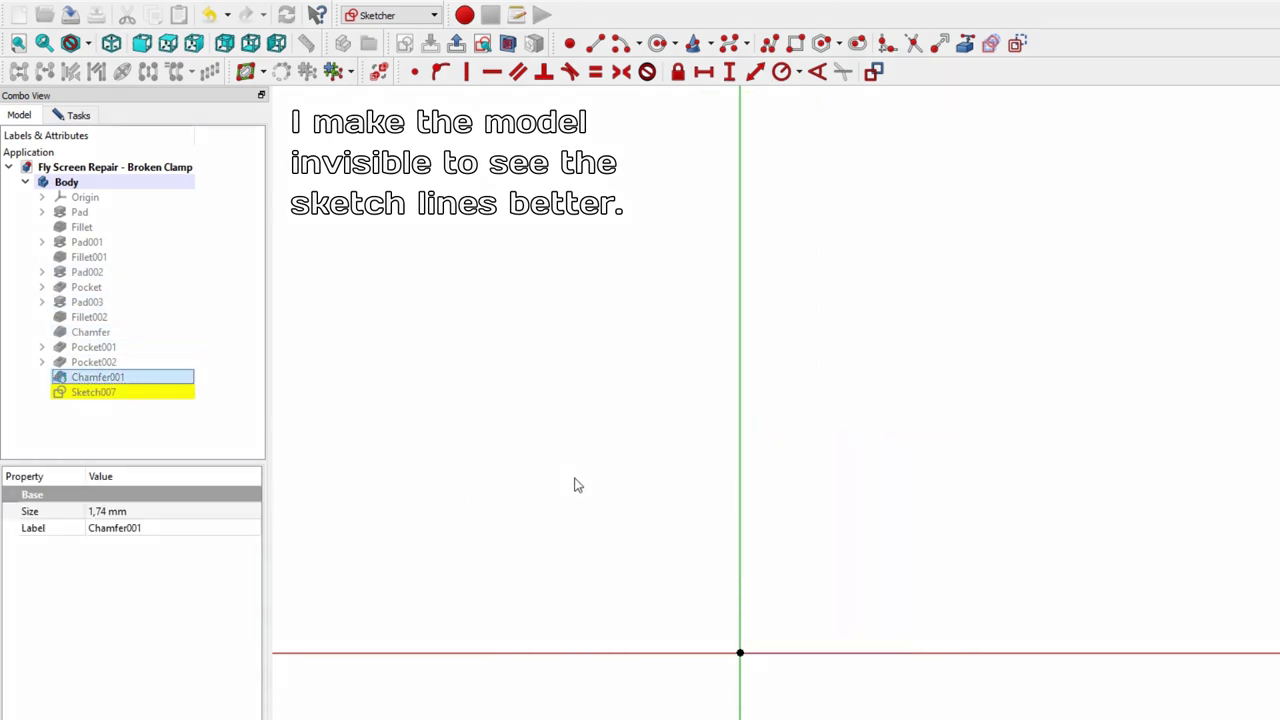
{"action": "left_click", "coordinate": [575, 485]}
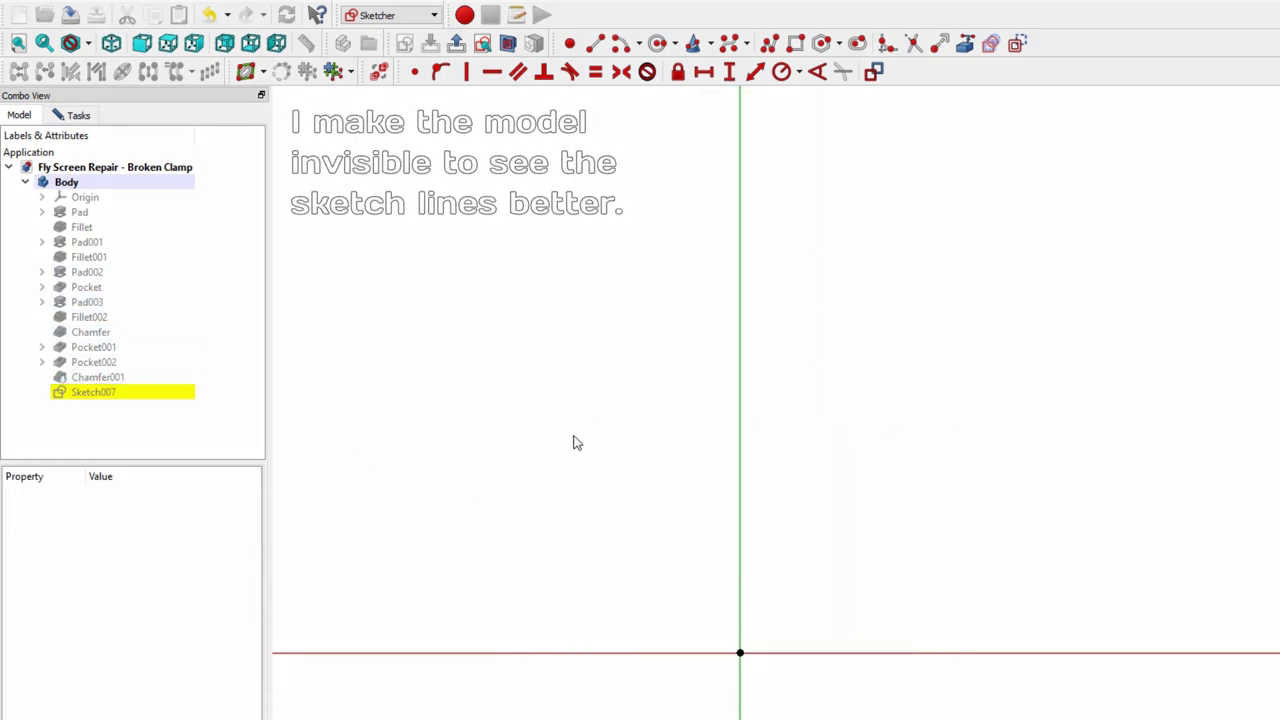
Step: Draw a closed three-corner polyline triangle with a vertical left side
{"action": "left_click", "coordinate": [770, 45]}
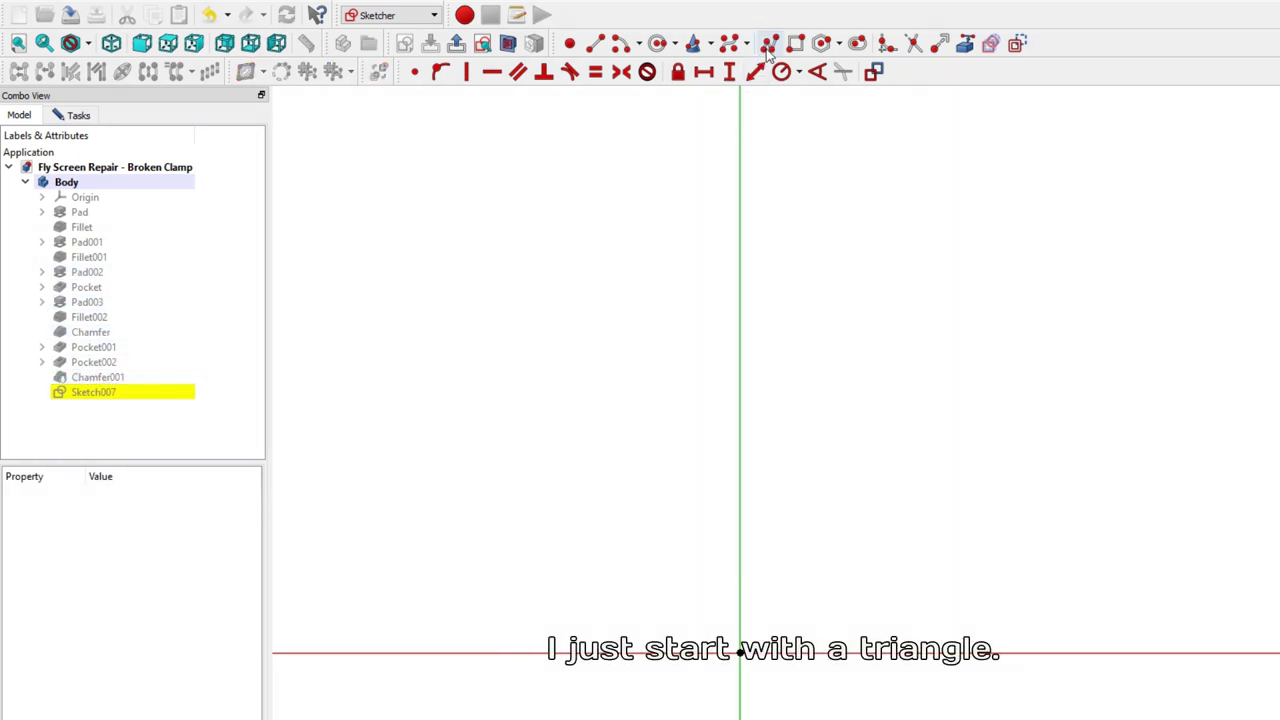
{"action": "left_click", "coordinate": [834, 401]}
{"action": "left_click", "coordinate": [834, 447]}
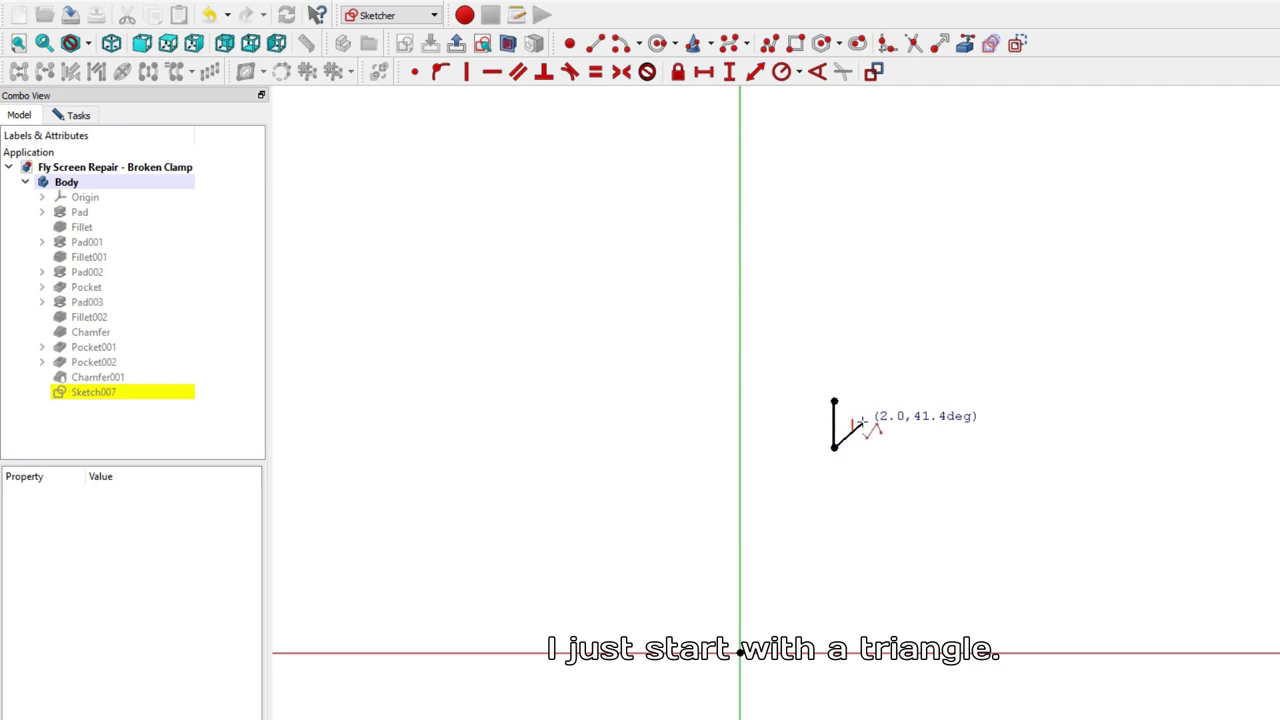
{"action": "left_click", "coordinate": [867, 423]}
{"action": "left_click", "coordinate": [834, 401]}
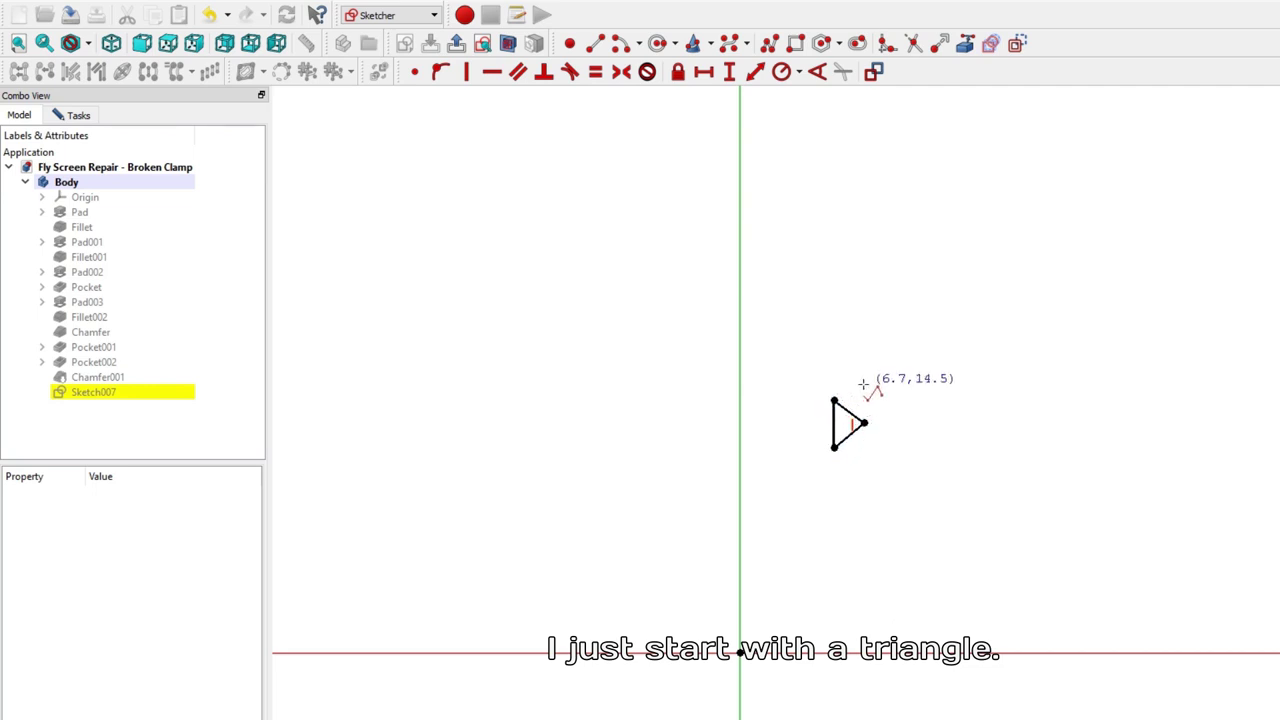
{"action": "right_click", "coordinate": [863, 384]}
{"action": "scroll", "coordinate": [860, 405], "scroll_direction": "up", "scroll_amount": 2}
Step: Make the two sloping edges perpendicular and start a vertical dimension on the left edge
{"action": "left_click", "coordinate": [840, 414]}
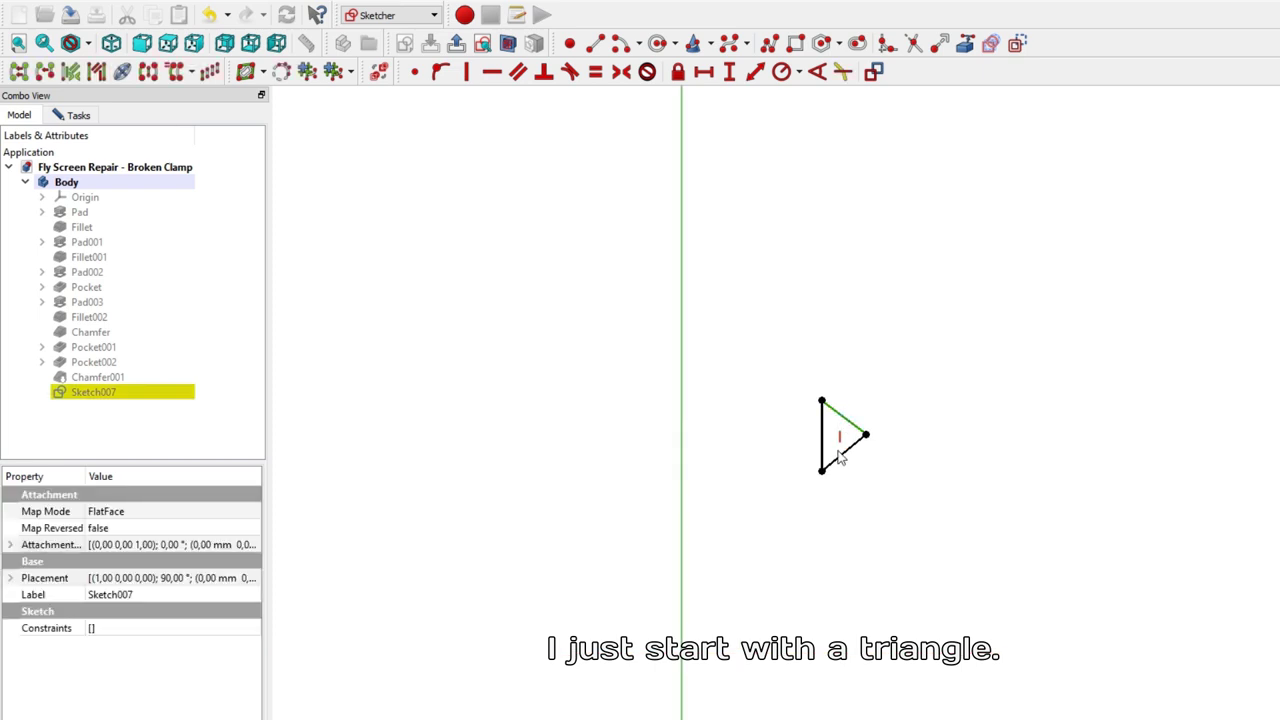
{"action": "left_click", "coordinate": [543, 72]}
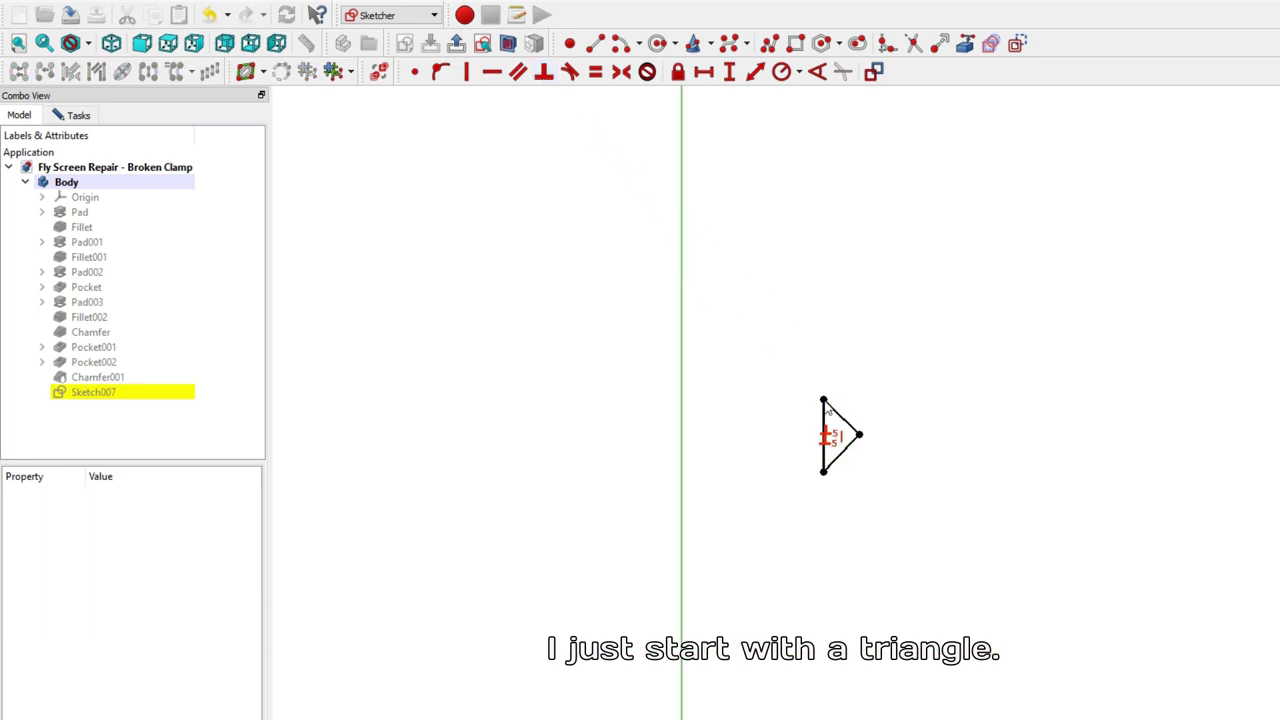
{"action": "left_click", "coordinate": [840, 416]}
{"action": "left_click", "coordinate": [846, 453]}
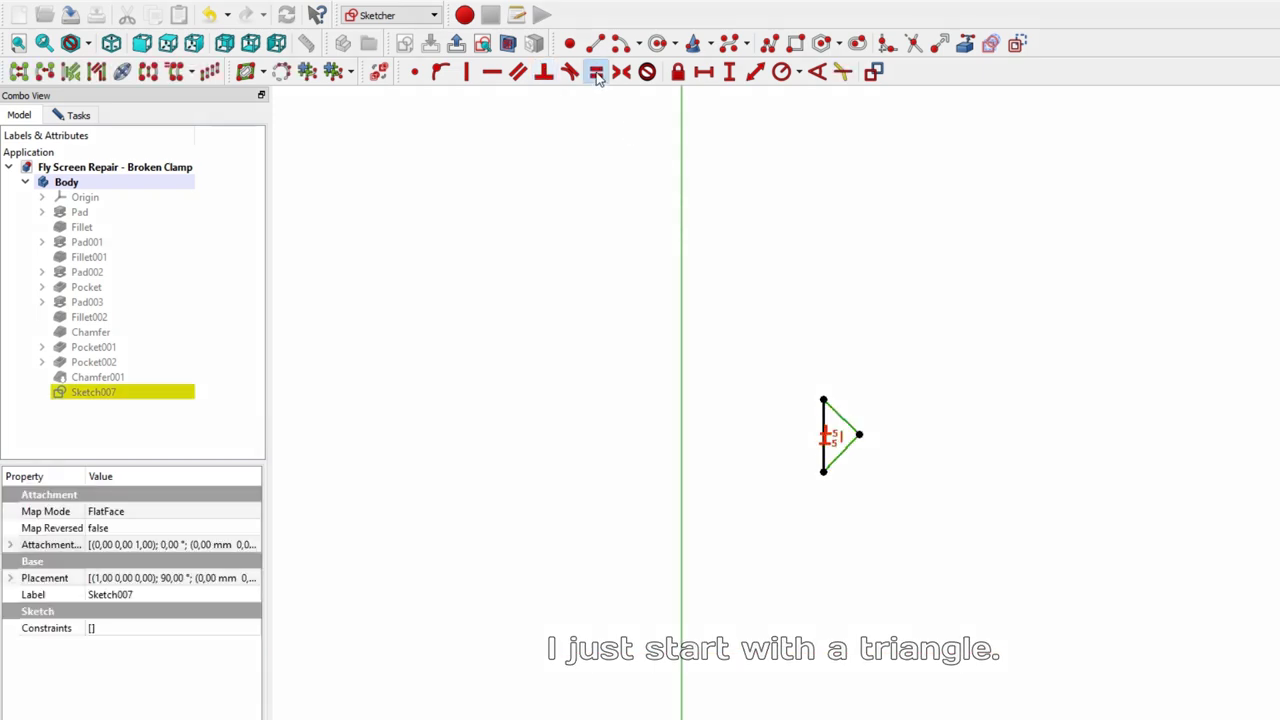
{"action": "left_click", "coordinate": [757, 320]}
{"action": "scroll", "coordinate": [800, 440], "scroll_direction": "up", "scroll_amount": 2}
{"action": "left_click", "coordinate": [835, 411]}
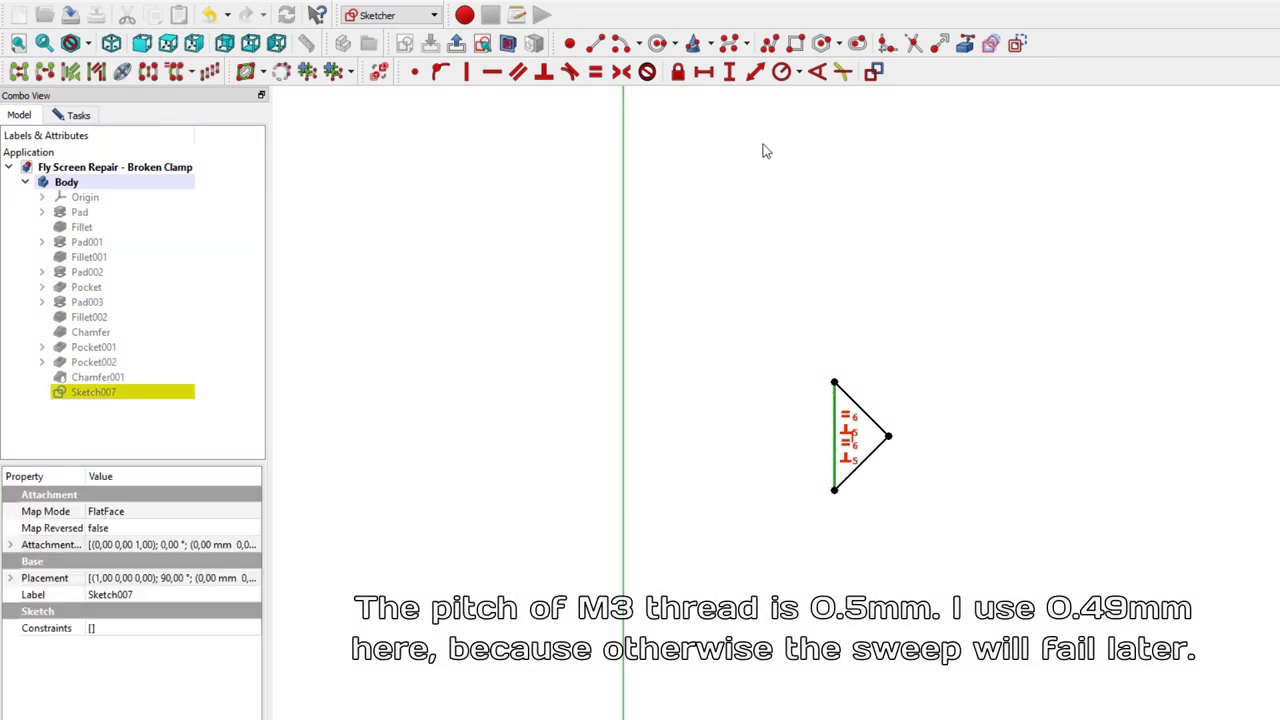
{"action": "left_click", "coordinate": [734, 74]}
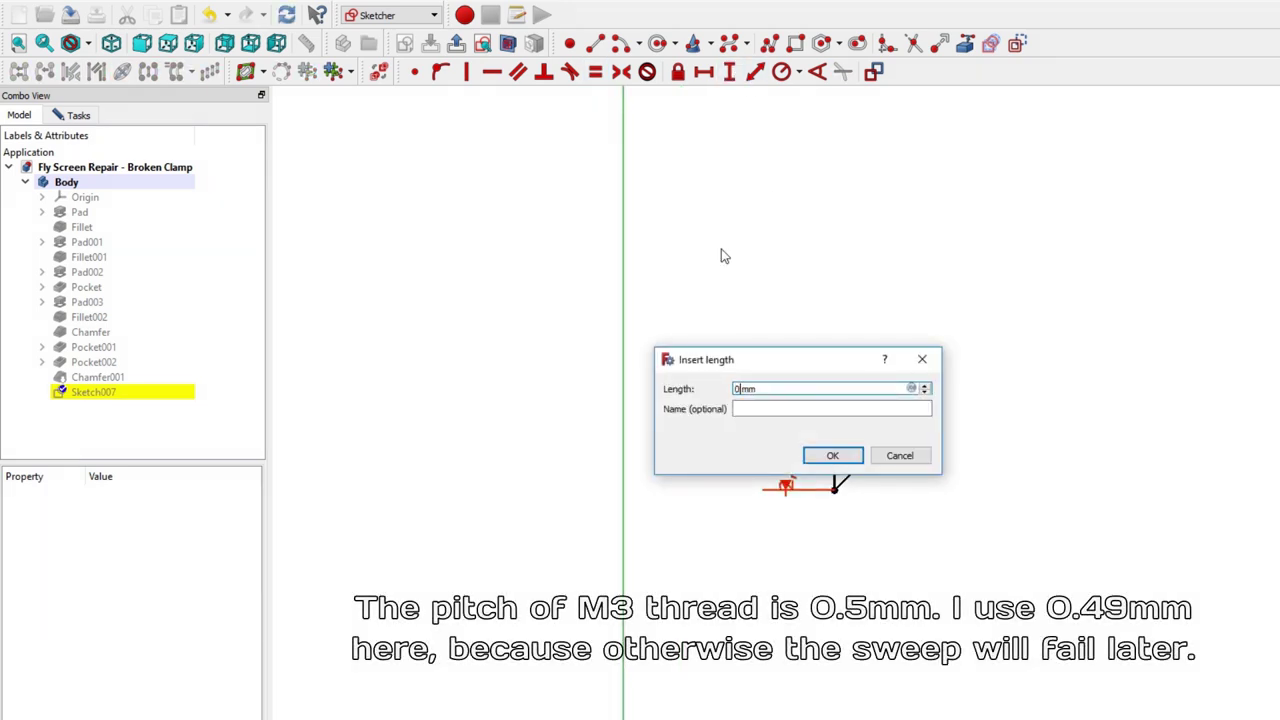
Step: Set the vertical edge to 0,49 mm; an added angle constraint conflicts with the perpendicular one
{"action": "type", "text": "0,4"}
{"action": "type", "text": "9"}
{"action": "key", "text": "Return"}
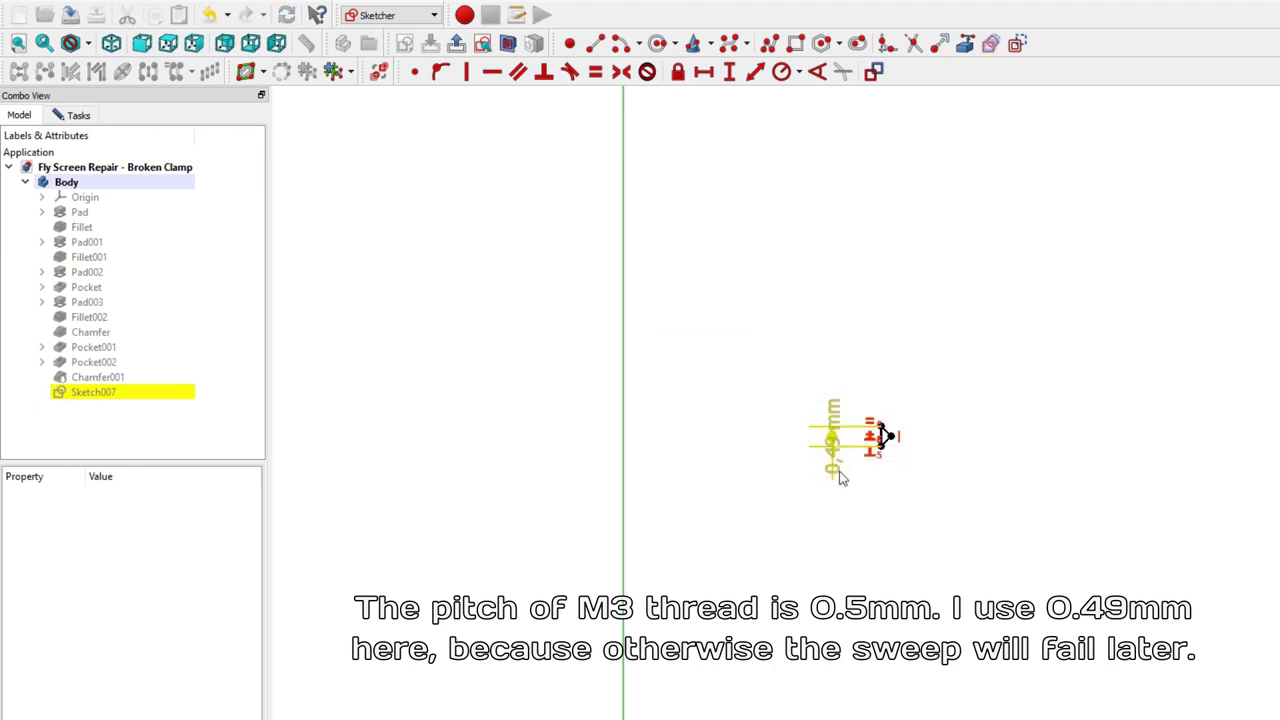
{"action": "scroll", "coordinate": [820, 449], "scroll_direction": "up", "scroll_amount": 2}
{"action": "scroll", "coordinate": [922, 367], "scroll_direction": "up", "scroll_amount": 2}
{"action": "scroll", "coordinate": [894, 471], "scroll_direction": "up", "scroll_amount": 2}
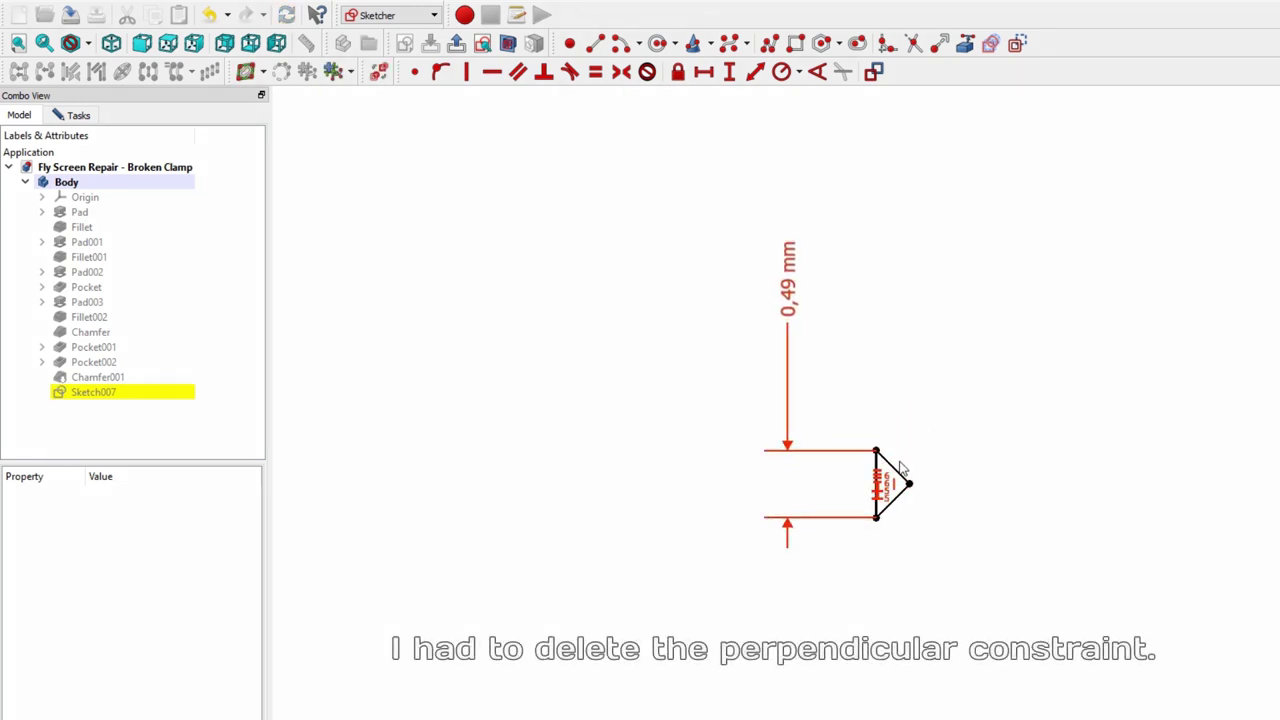
{"action": "left_click", "coordinate": [898, 479]}
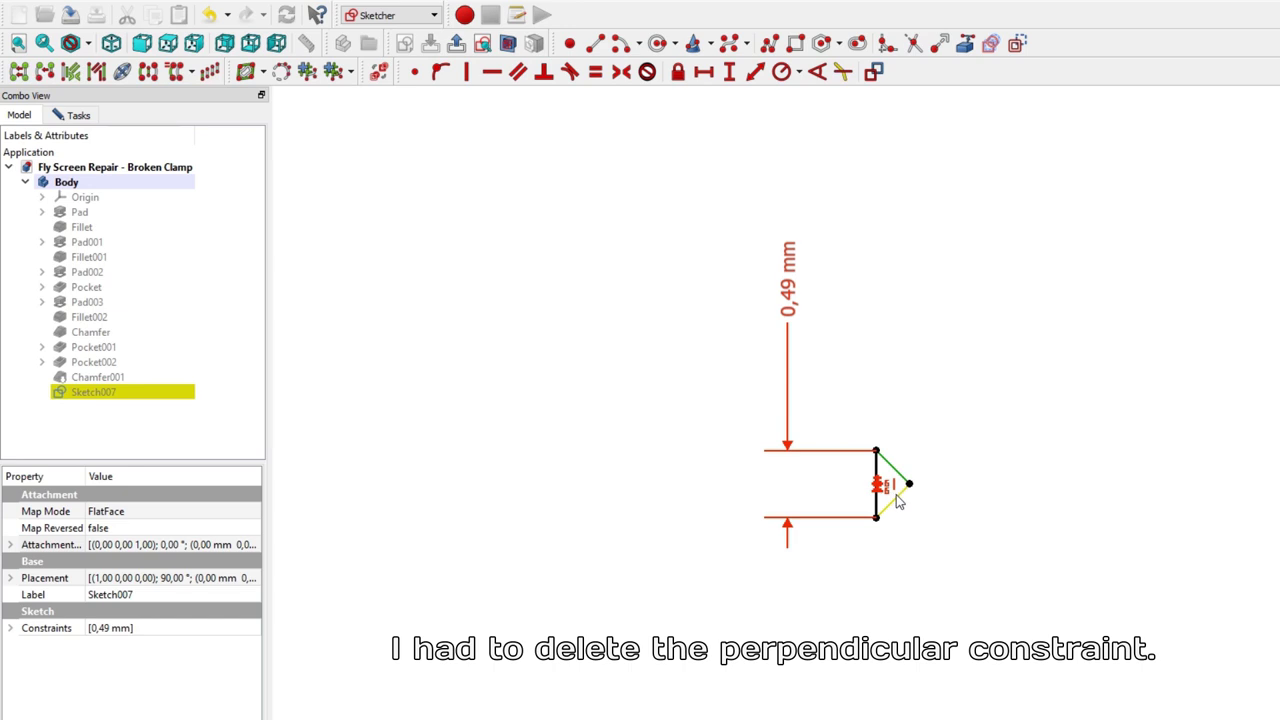
{"action": "left_click", "coordinate": [817, 71]}
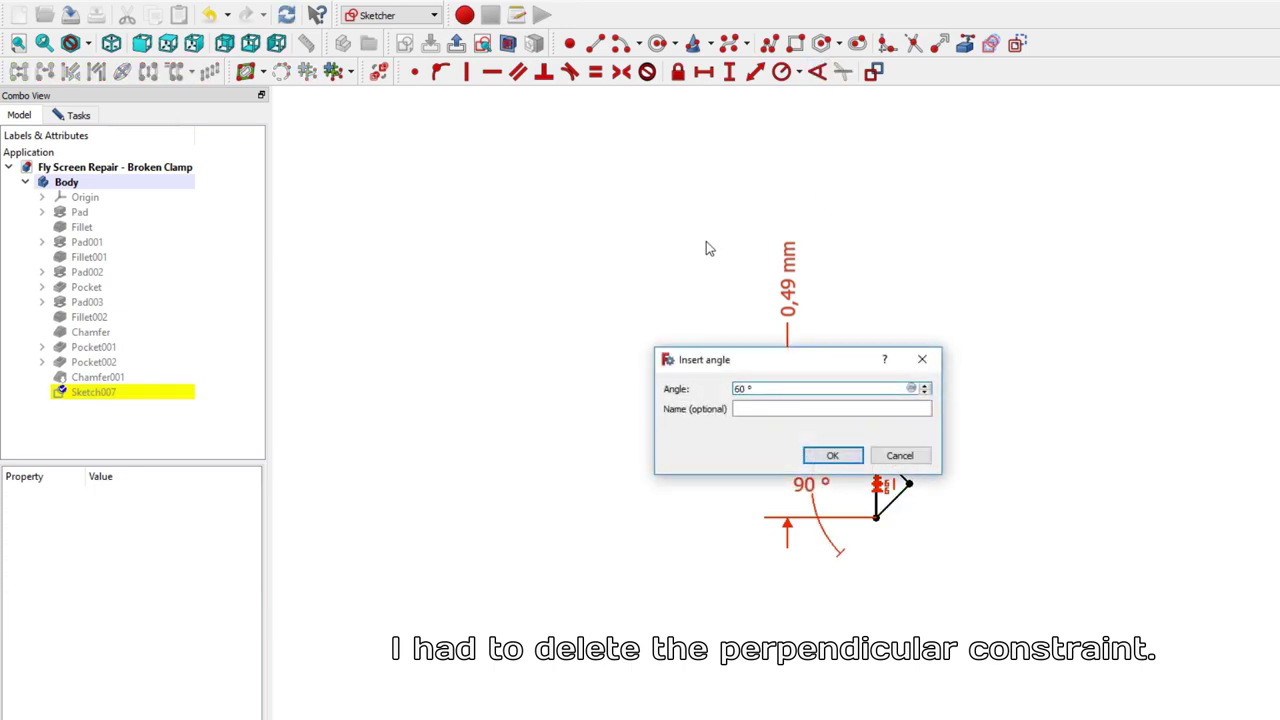
{"action": "key", "text": "Return"}
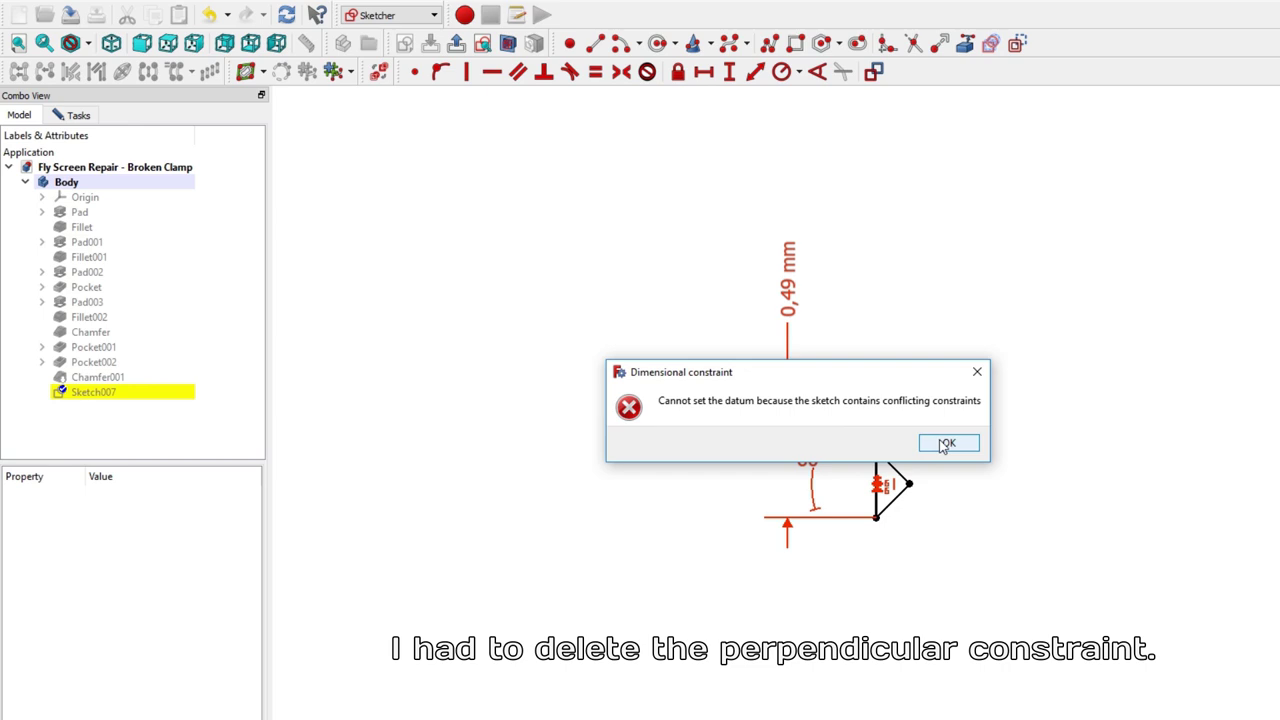
{"action": "left_click", "coordinate": [945, 446]}
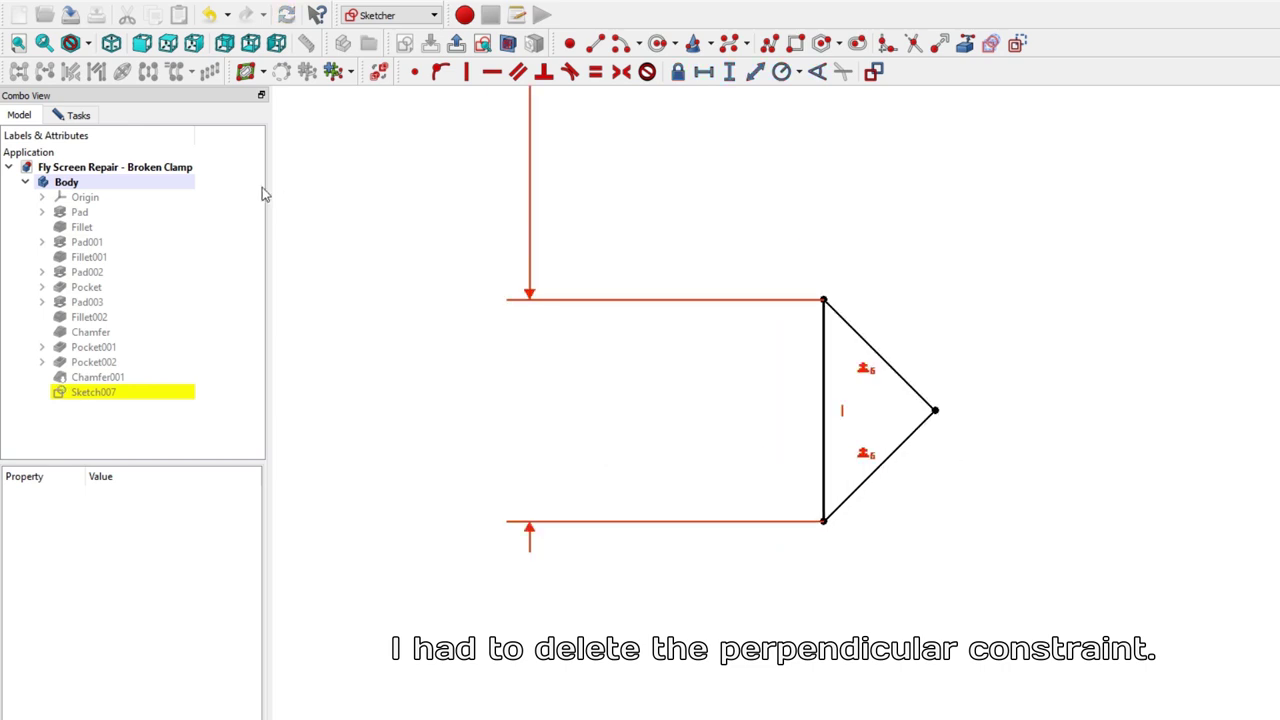
Step: Delete the perpendicular Constraint5 and pull the triangle's right vertex inward
{"action": "left_click", "coordinate": [88, 118]}
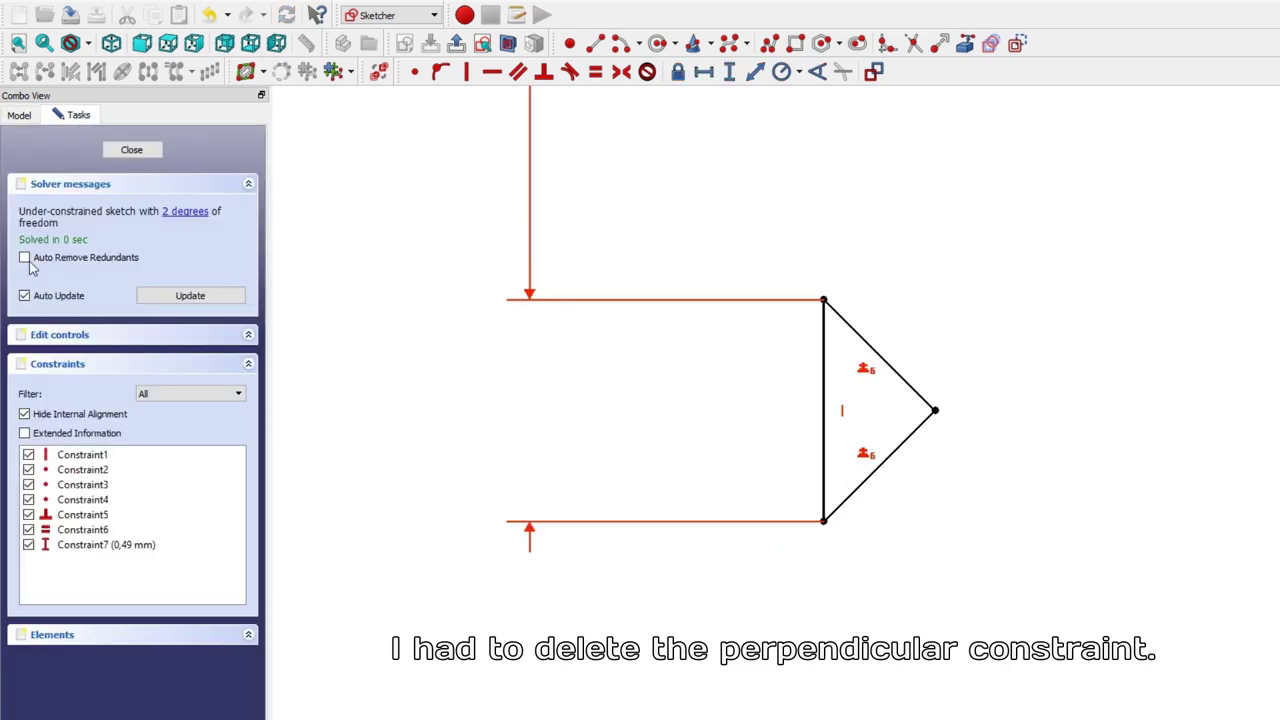
{"action": "left_click", "coordinate": [72, 515]}
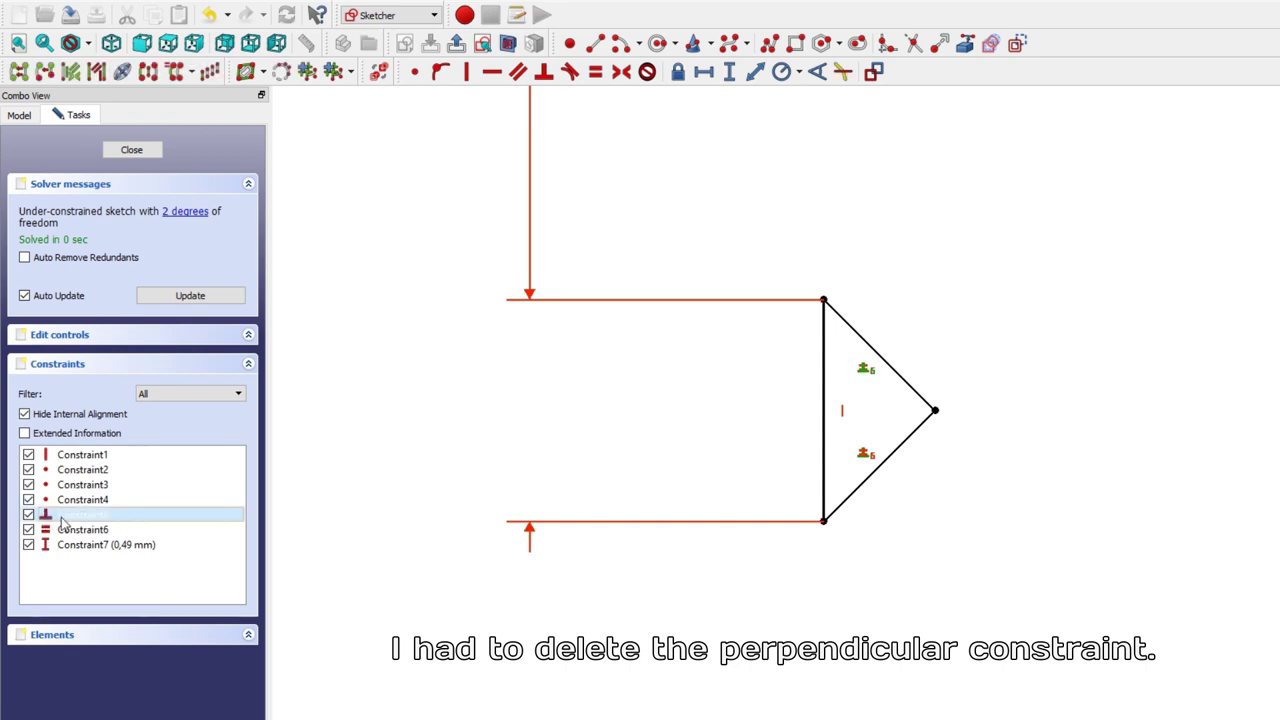
{"action": "key", "text": "Delete"}
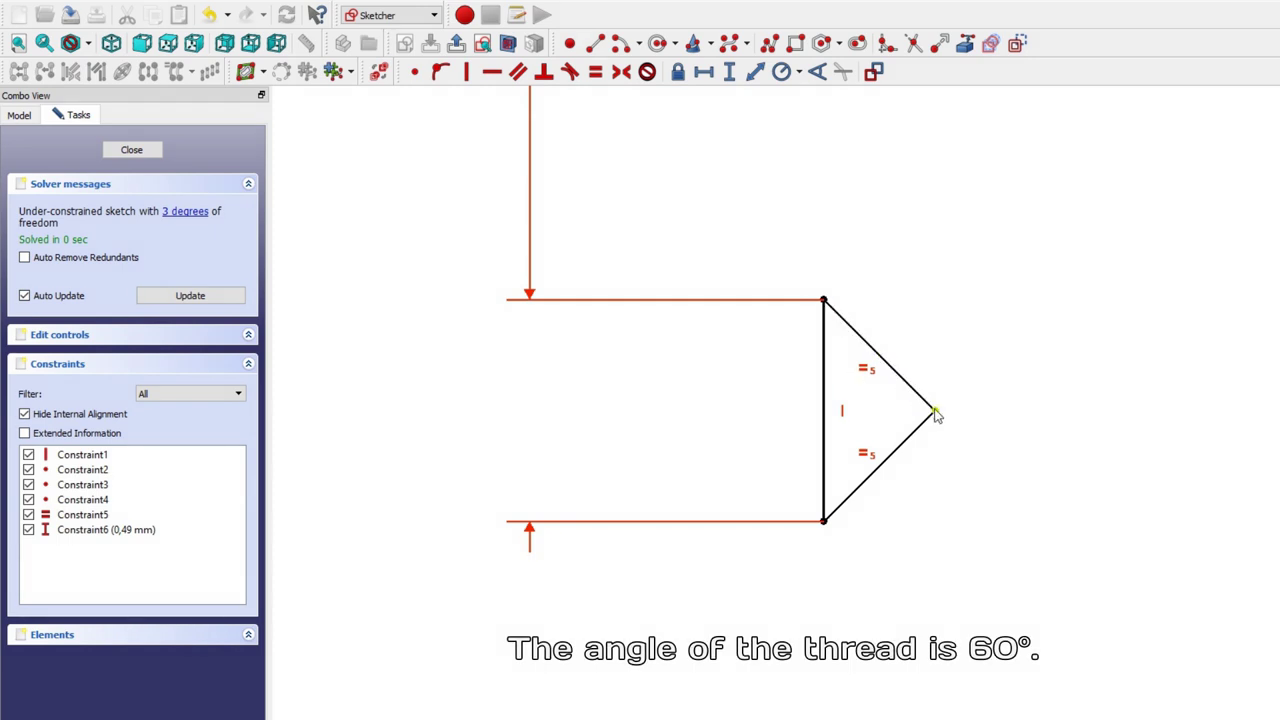
{"action": "left_click_drag", "start_coordinate": [935, 410], "coordinate": [903, 413]}
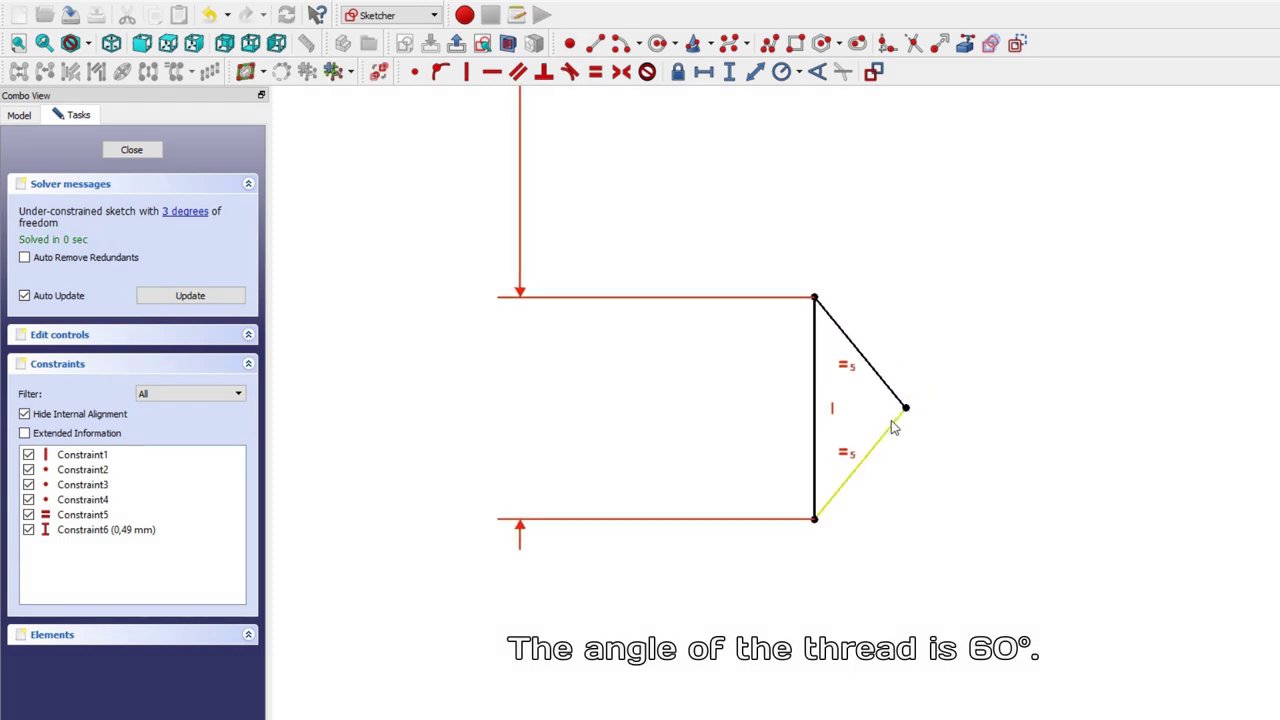
Step: Constrain the angle between the two sloping edges to 60°
{"action": "left_click", "coordinate": [891, 427]}
{"action": "left_click", "coordinate": [884, 390]}
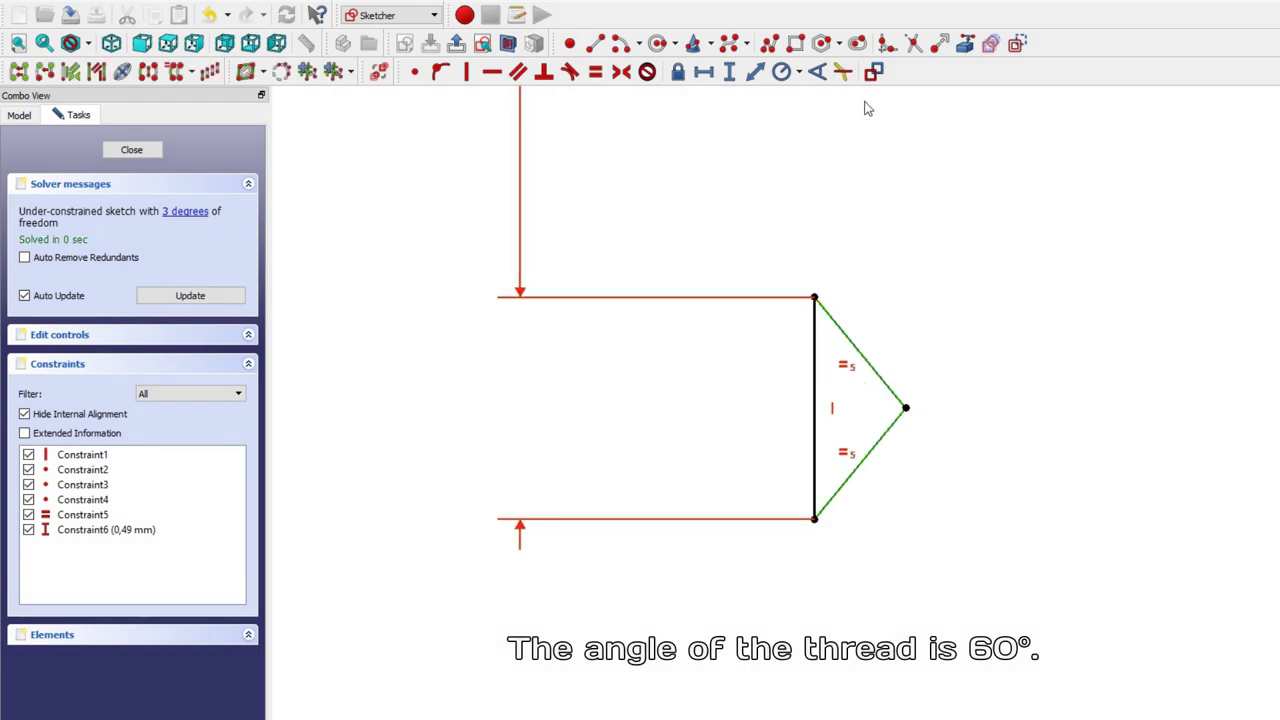
{"action": "left_click", "coordinate": [817, 72]}
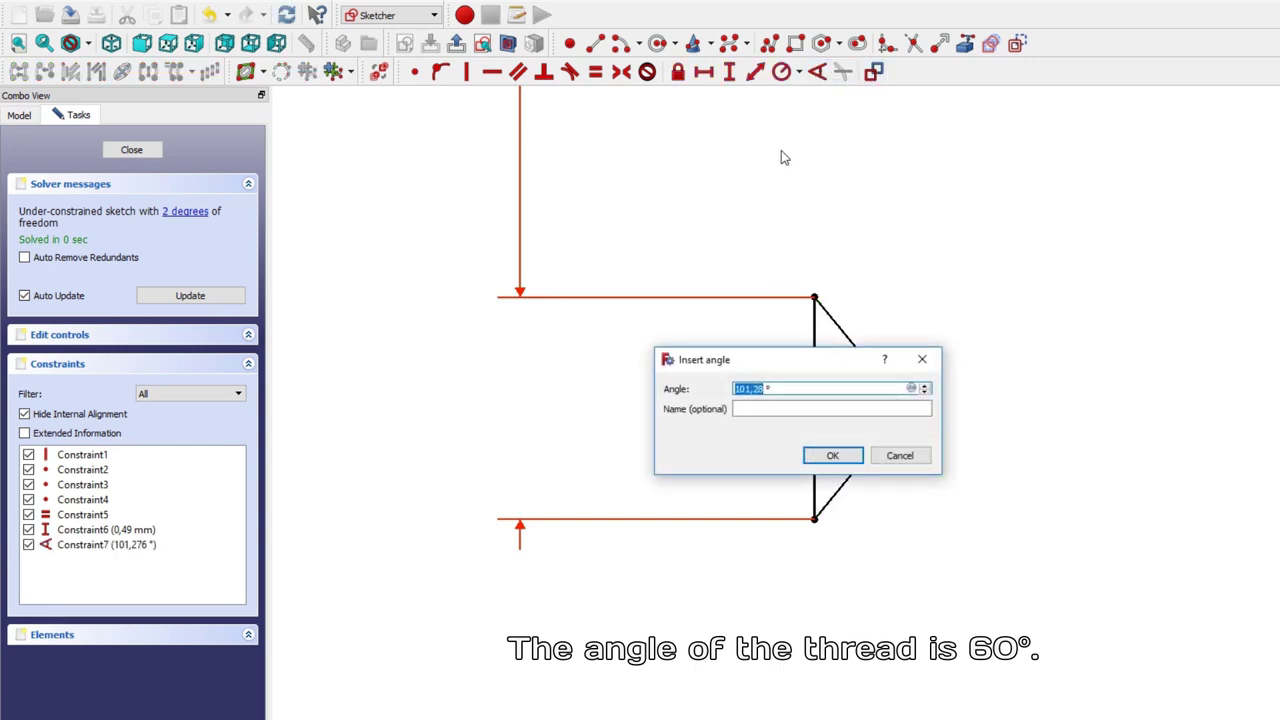
{"action": "type", "text": "60"}
{"action": "key", "text": "Return"}
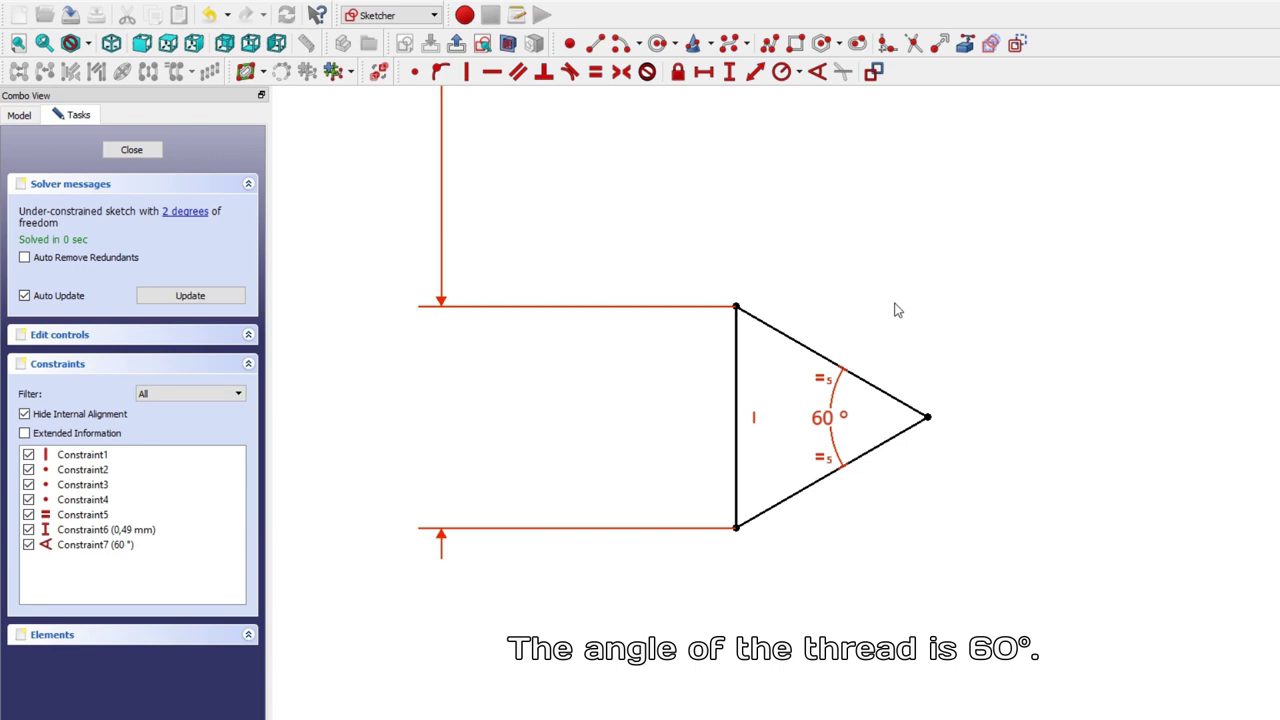
{"action": "scroll", "coordinate": [897, 310], "scroll_direction": "down", "scroll_amount": 2}
Step: Constrain the triangle's top vertex 2,24 mm horizontally from the vertical Y axis
{"action": "scroll", "coordinate": [1013, 312], "scroll_direction": "down", "scroll_amount": 2}
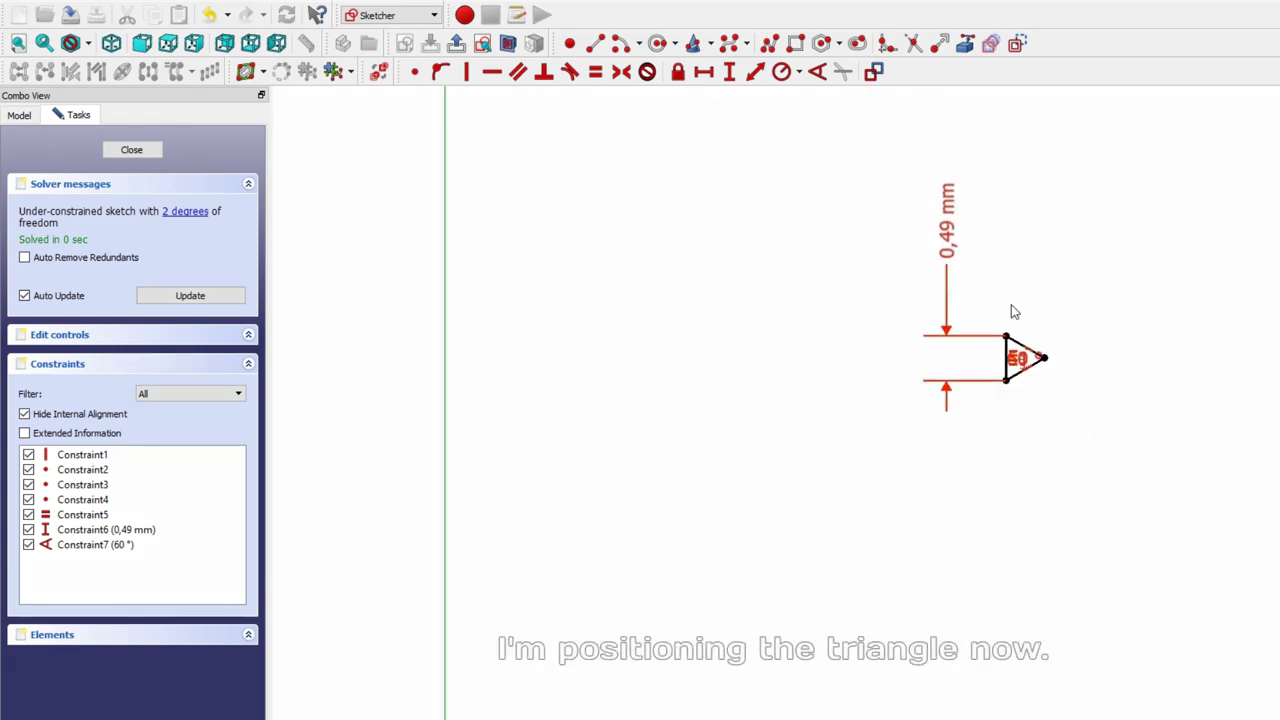
{"action": "scroll", "coordinate": [1013, 312], "scroll_direction": "down", "scroll_amount": 2}
{"action": "scroll", "coordinate": [1001, 352], "scroll_direction": "up", "scroll_amount": 2}
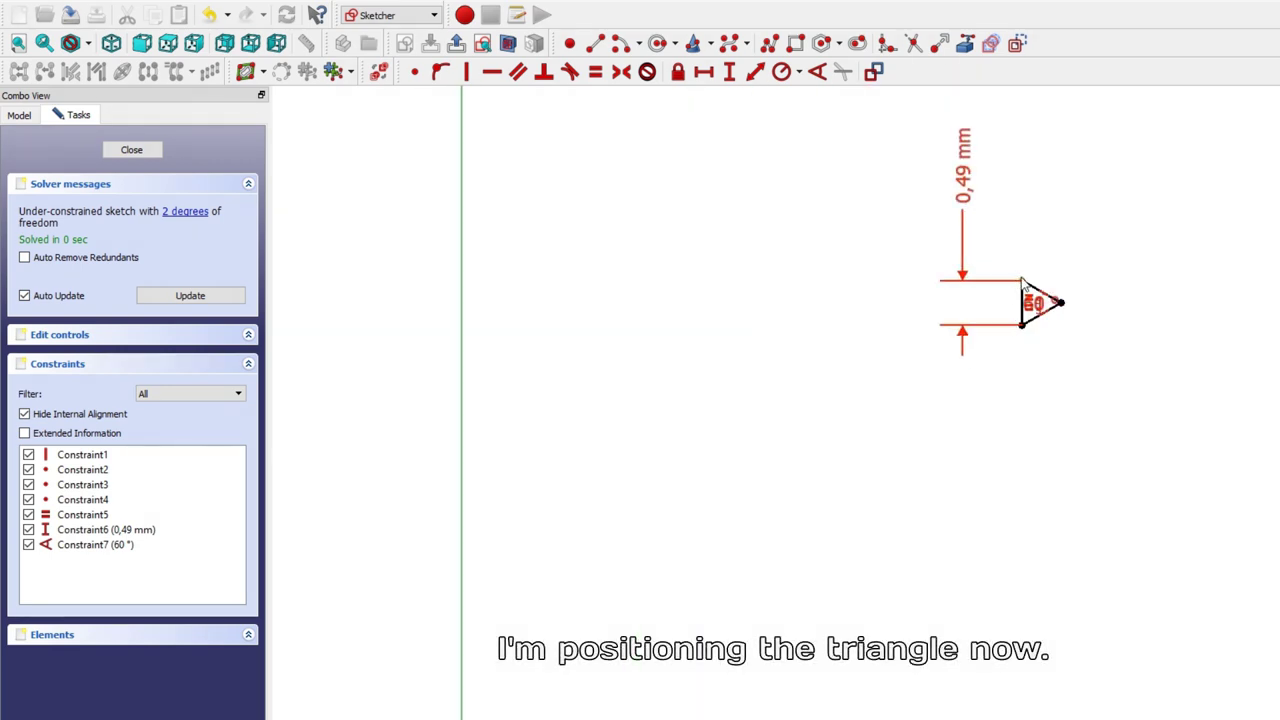
{"action": "left_click", "coordinate": [1021, 282]}
{"action": "left_click", "coordinate": [462, 210]}
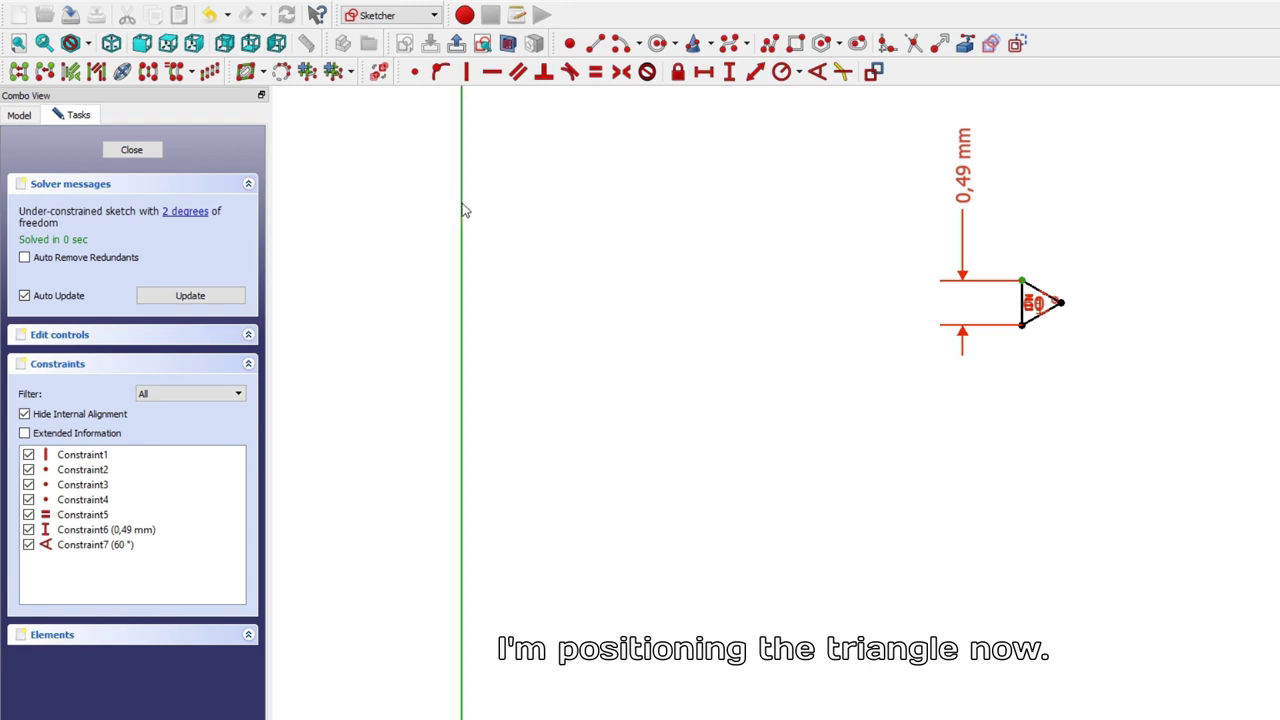
{"action": "left_click", "coordinate": [703, 71]}
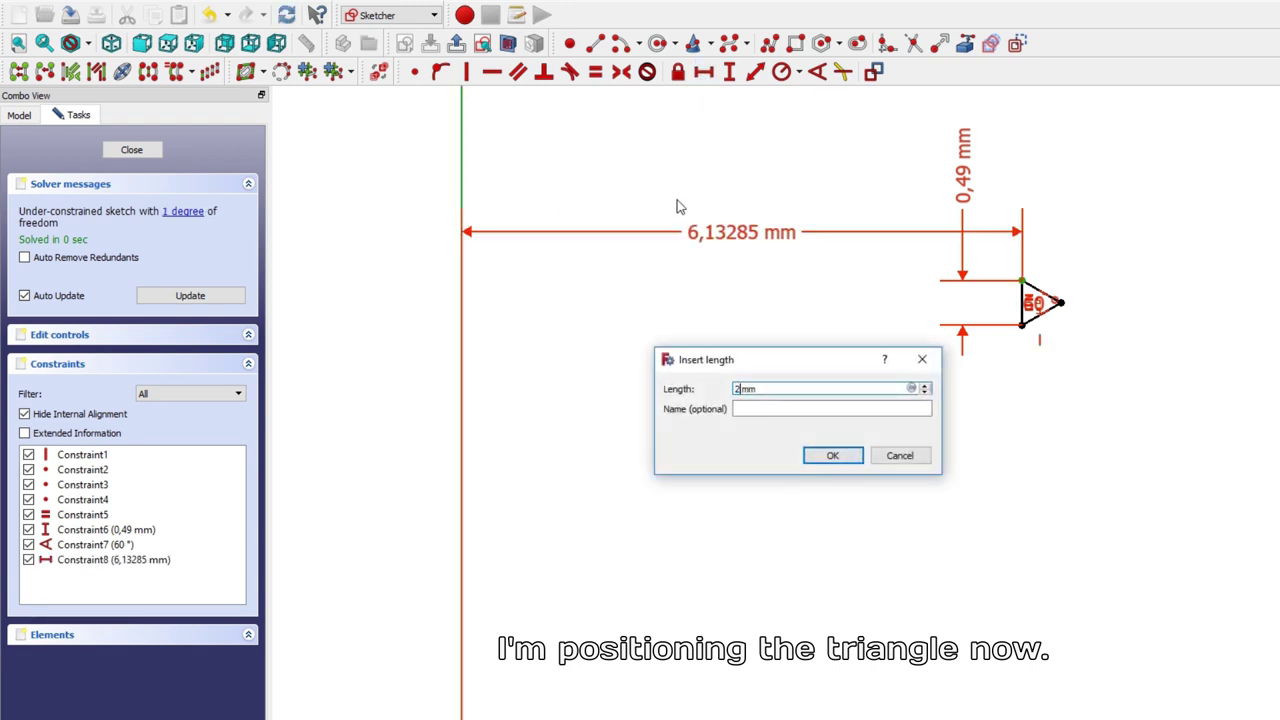
{"action": "type", "text": "2,24"}
{"action": "key", "text": "Return"}
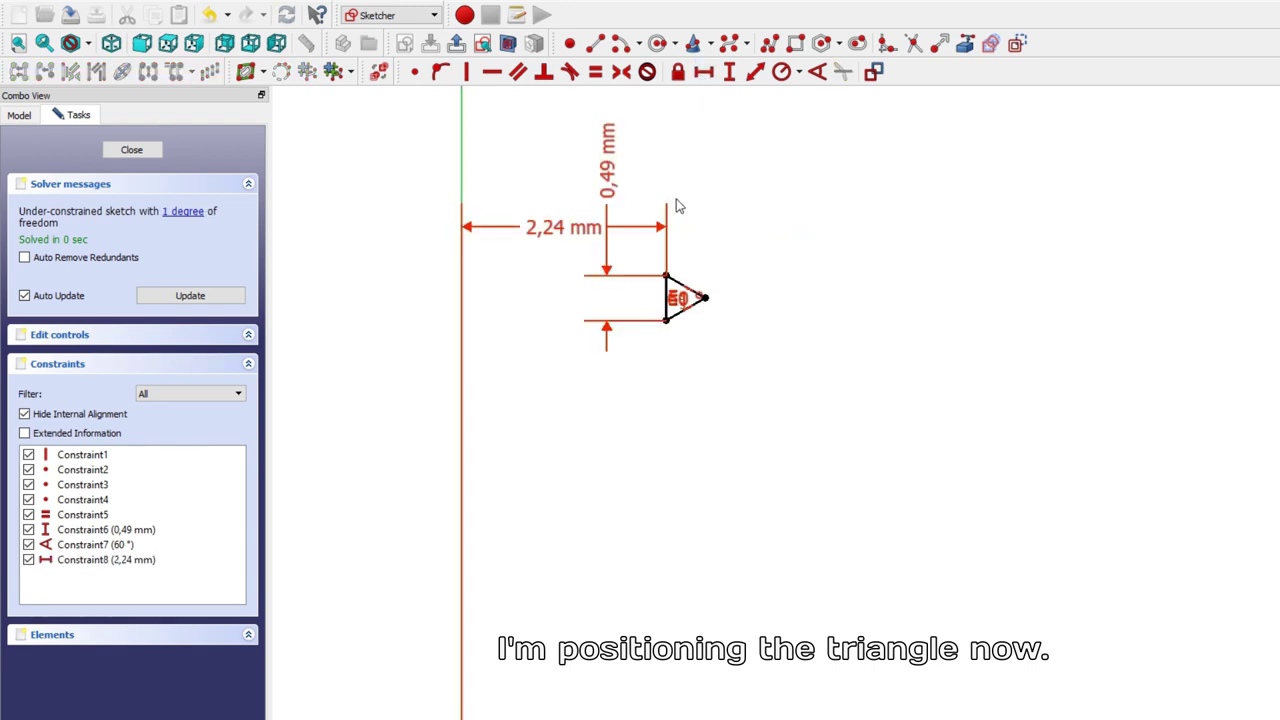
Step: Add an 11,99 mm vertical distance from the horizontal X axis, fully constraining the sketch
{"action": "scroll", "coordinate": [609, 370], "scroll_direction": "up", "scroll_amount": 2}
{"action": "middle_click_drag", "start_coordinate": [609, 370], "coordinate": [631, 399]}
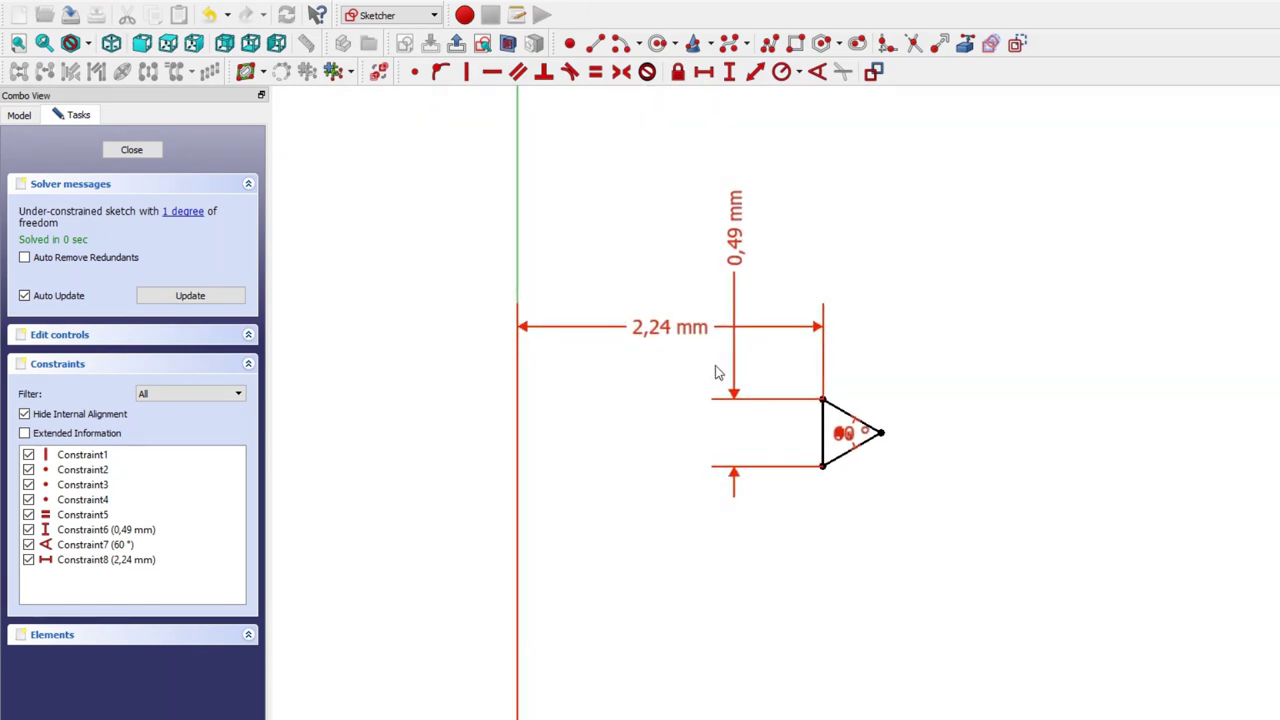
{"action": "scroll", "coordinate": [780, 371], "scroll_direction": "down", "scroll_amount": 3}
{"action": "scroll", "coordinate": [769, 523], "scroll_direction": "down", "scroll_amount": 3}
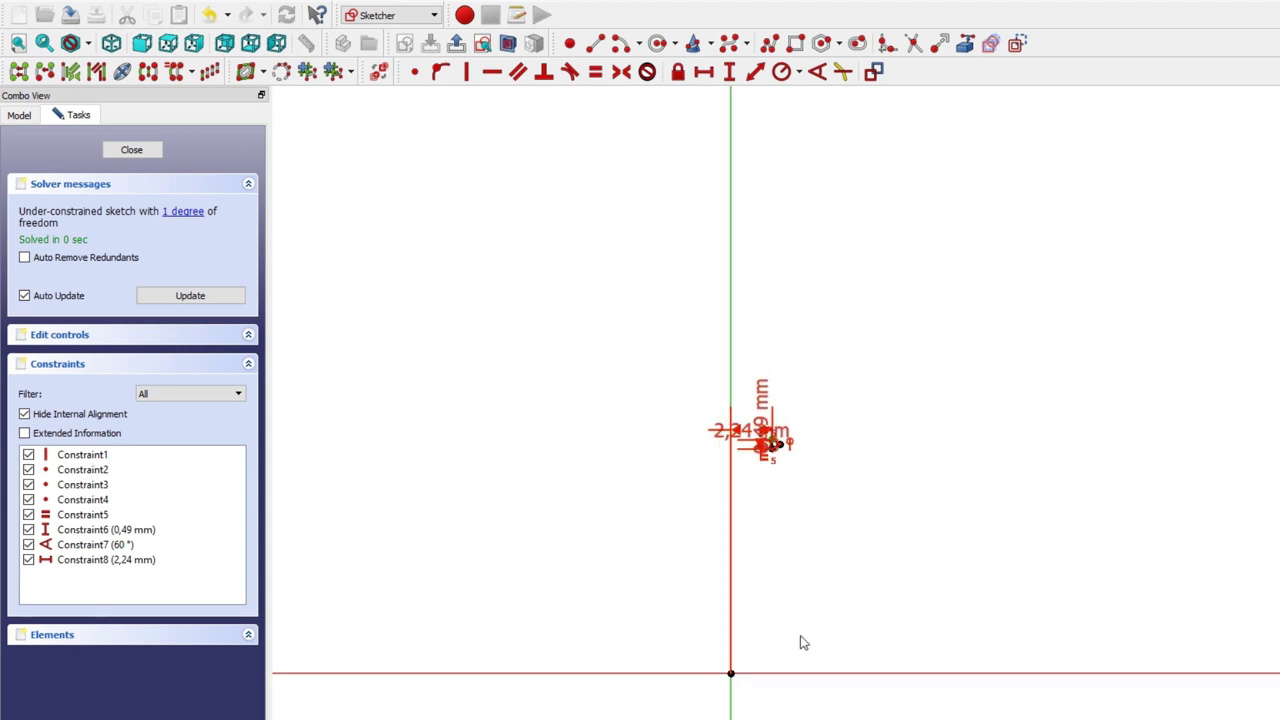
{"action": "left_click", "coordinate": [795, 674]}
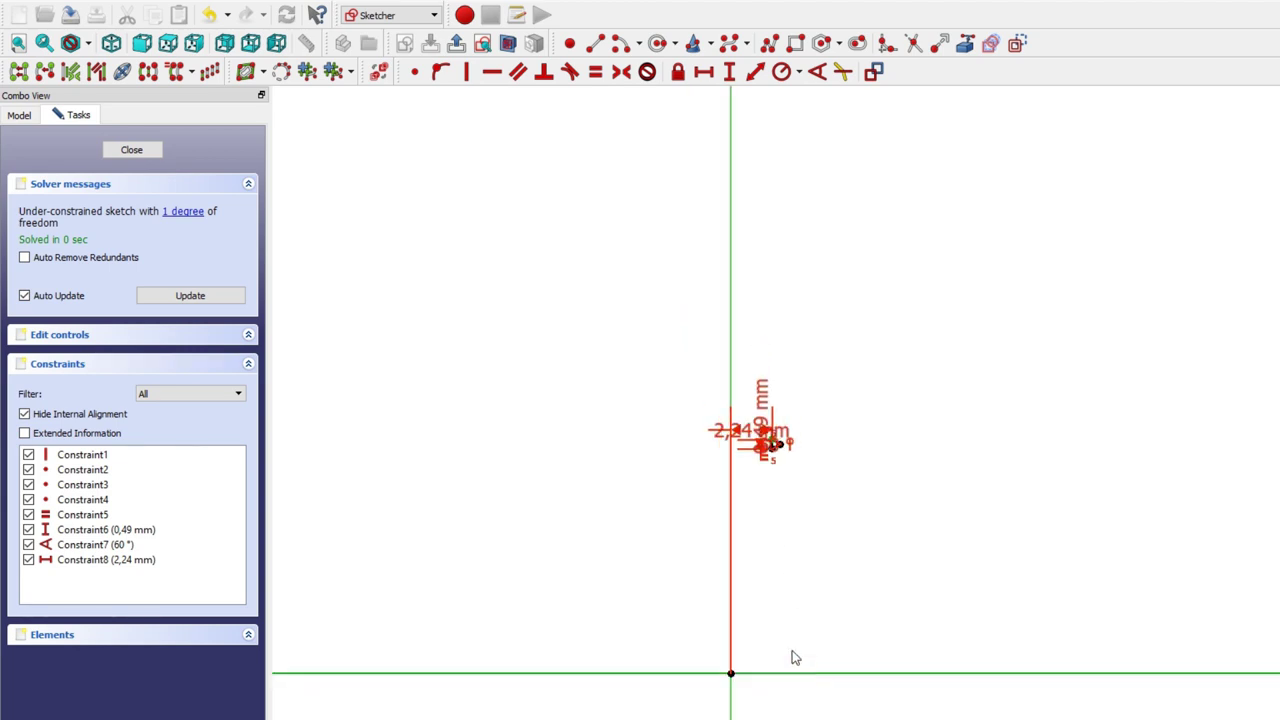
{"action": "left_click", "coordinate": [729, 71]}
{"action": "type", "text": "11,99"}
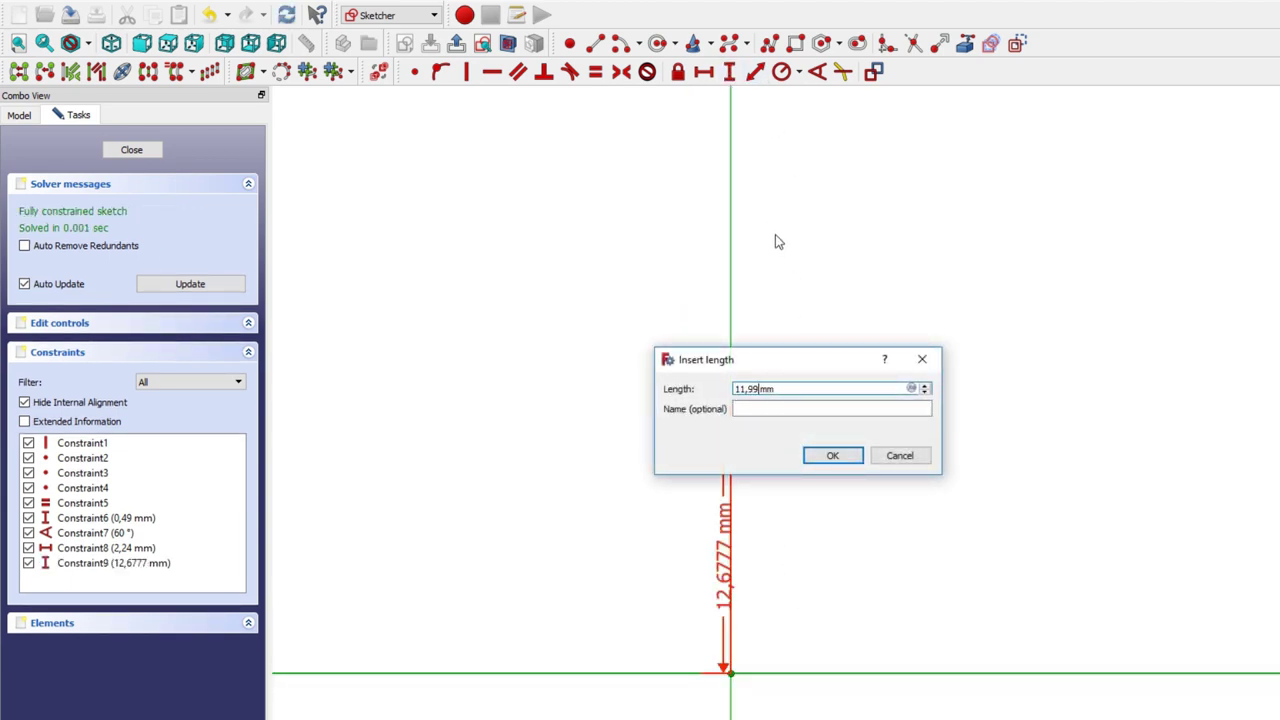
{"action": "key", "text": "Return"}
{"action": "scroll", "coordinate": [767, 420], "scroll_direction": "up", "scroll_amount": 3}
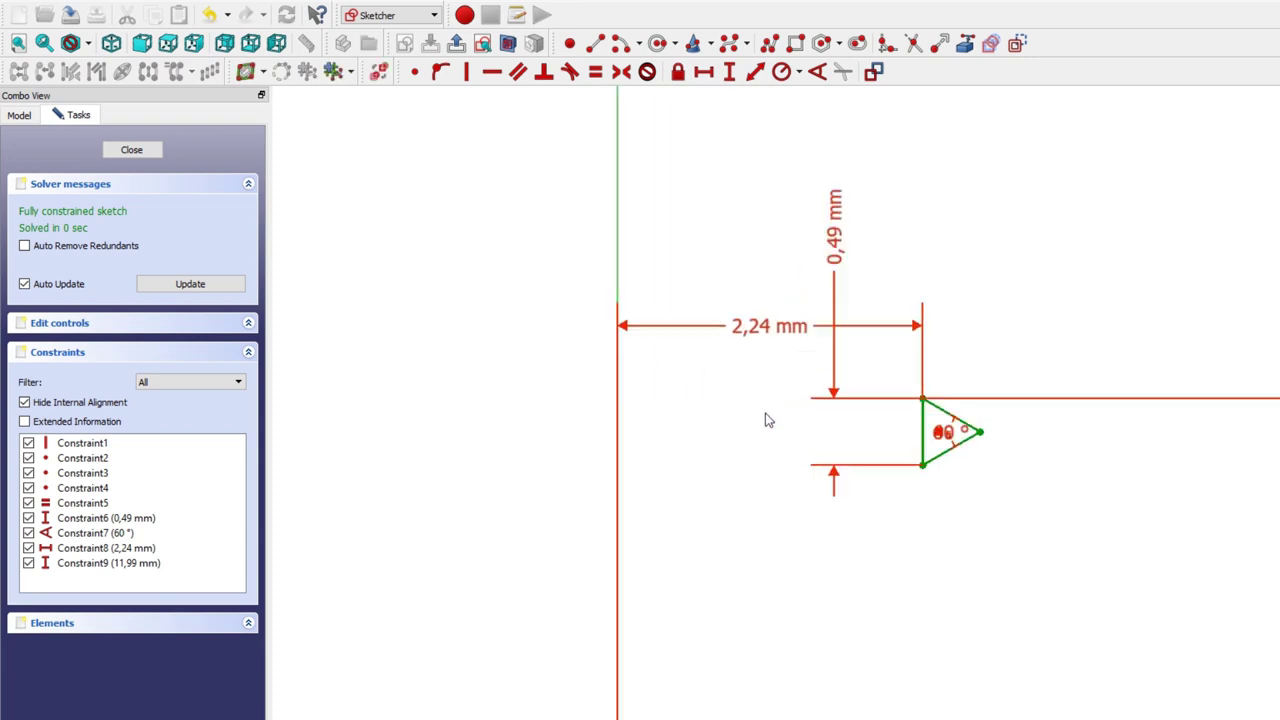
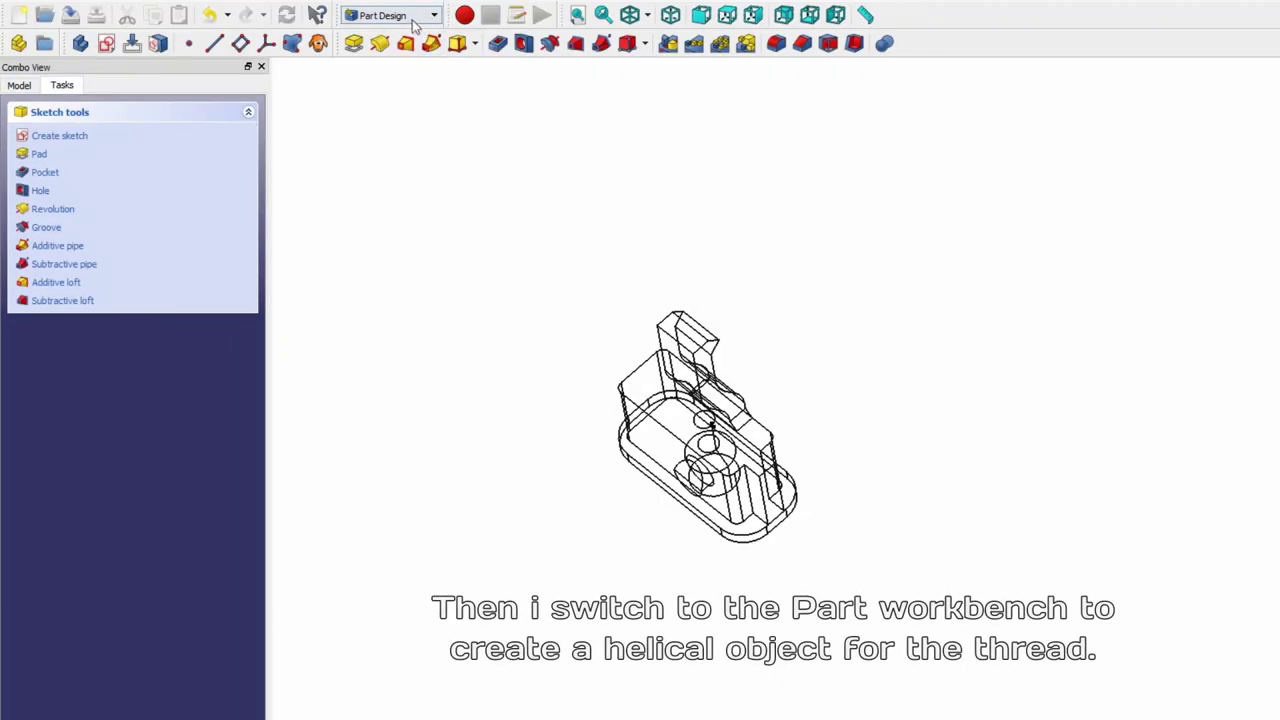
Step: Switch FreeCAD to the Part workbench
{"action": "left_click", "coordinate": [414, 20]}
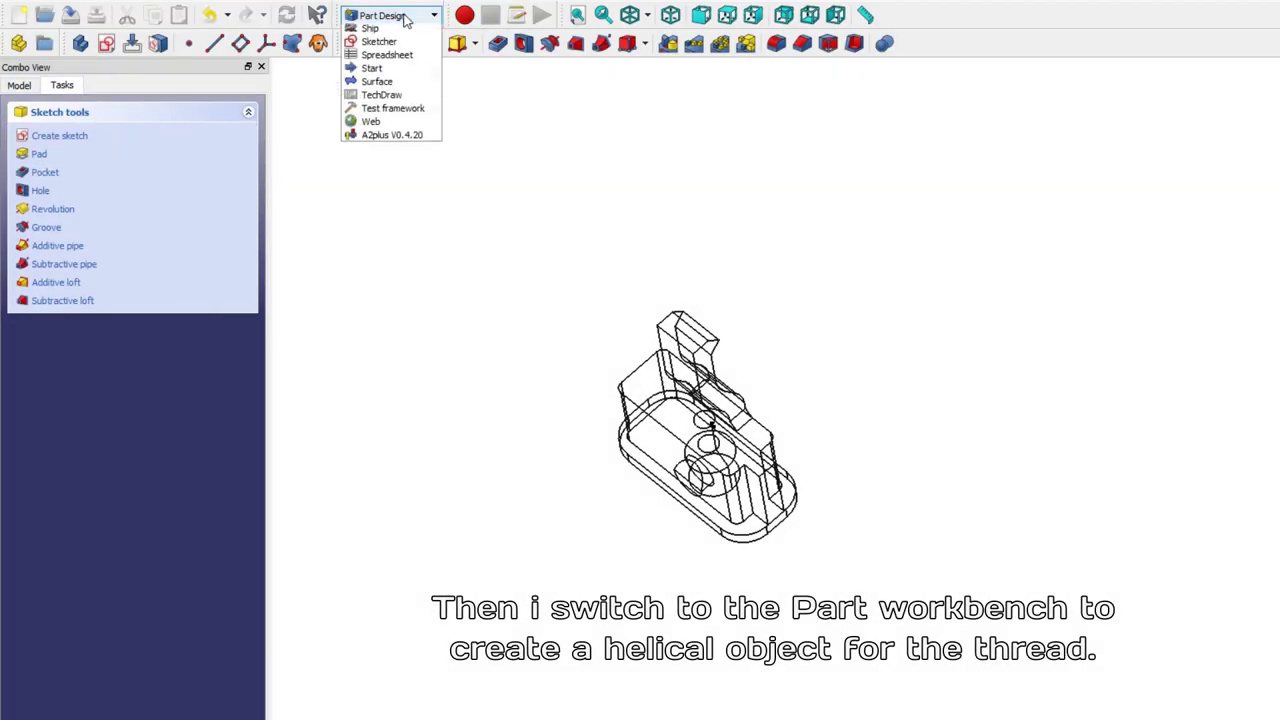
{"action": "left_click", "coordinate": [380, 180]}
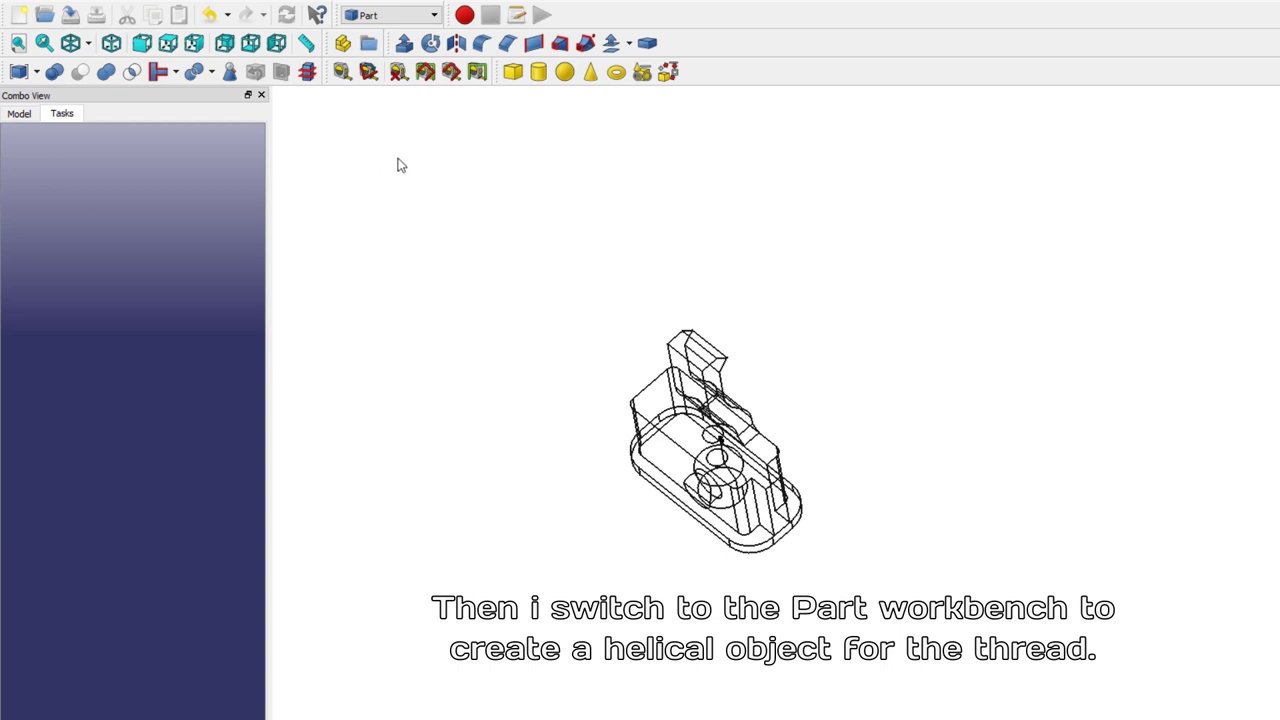
Step: Choose Helix as the geometric primitive type
{"action": "left_click", "coordinate": [643, 72]}
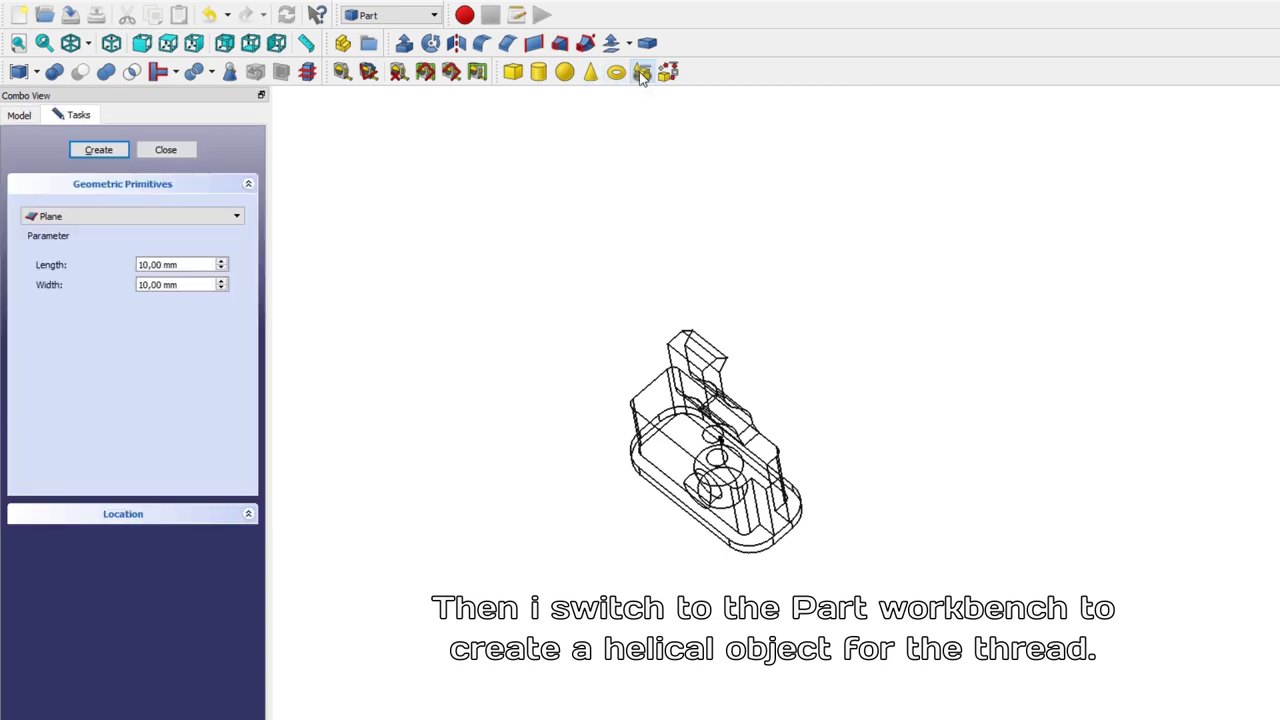
{"action": "left_click", "coordinate": [197, 213]}
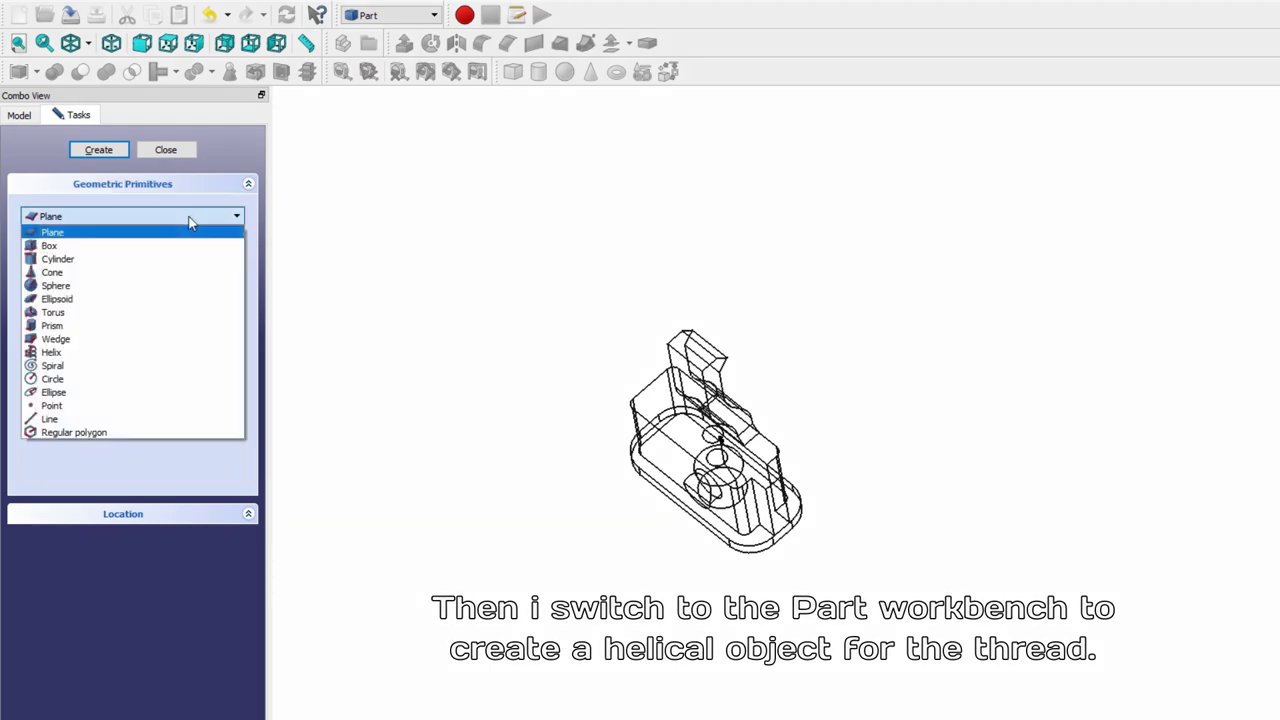
{"action": "left_click", "coordinate": [115, 352]}
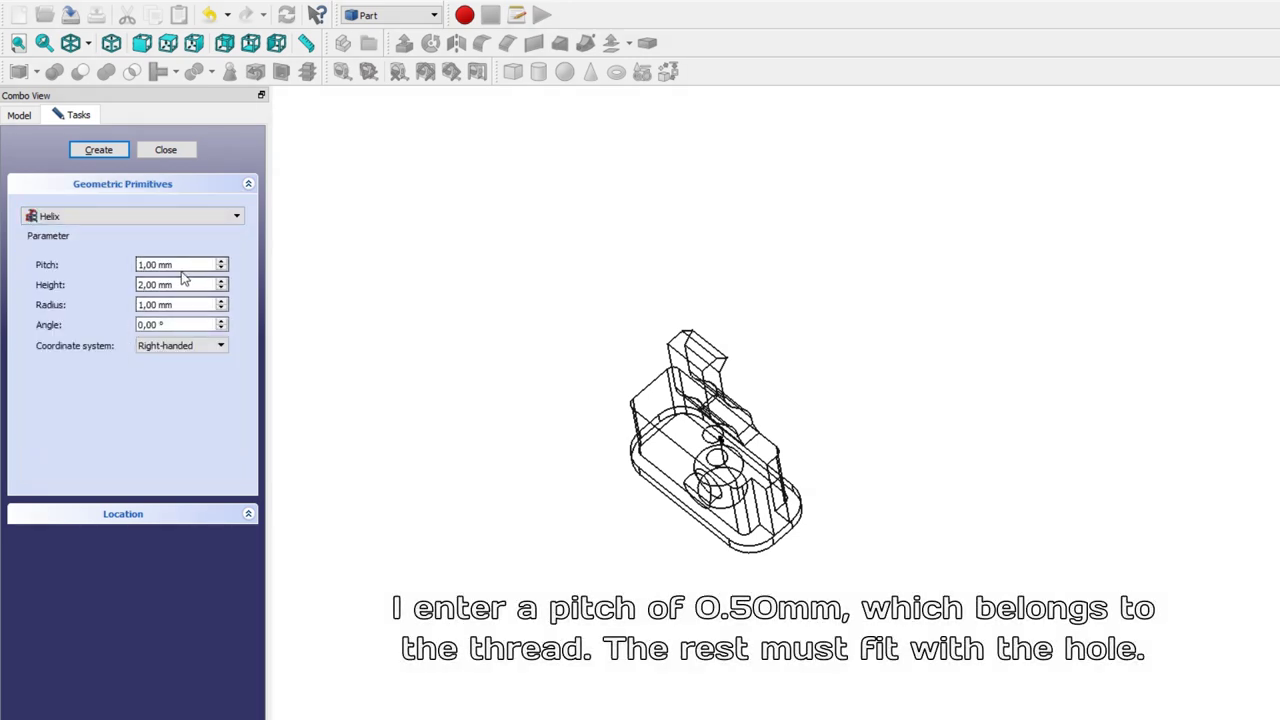
Step: Set the helix pitch to 0,5 mm, height 3 mm and radius 1,25 mm
{"action": "left_click_drag", "start_coordinate": [190, 264], "coordinate": [92, 260]}
{"action": "type", "text": "0,5"}
{"action": "key", "text": "Tab"}
{"action": "type", "text": "3"}
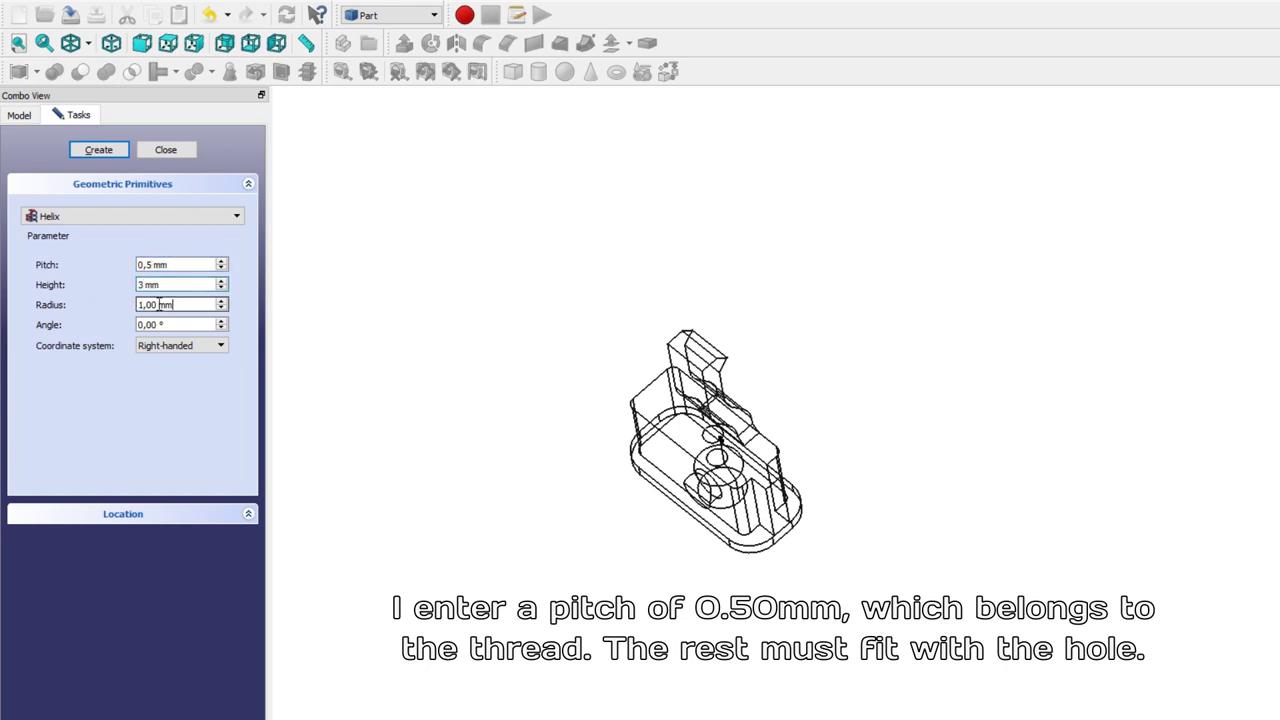
{"action": "left_click_drag", "start_coordinate": [190, 305], "coordinate": [64, 291]}
{"action": "type", "text": "1,25"}
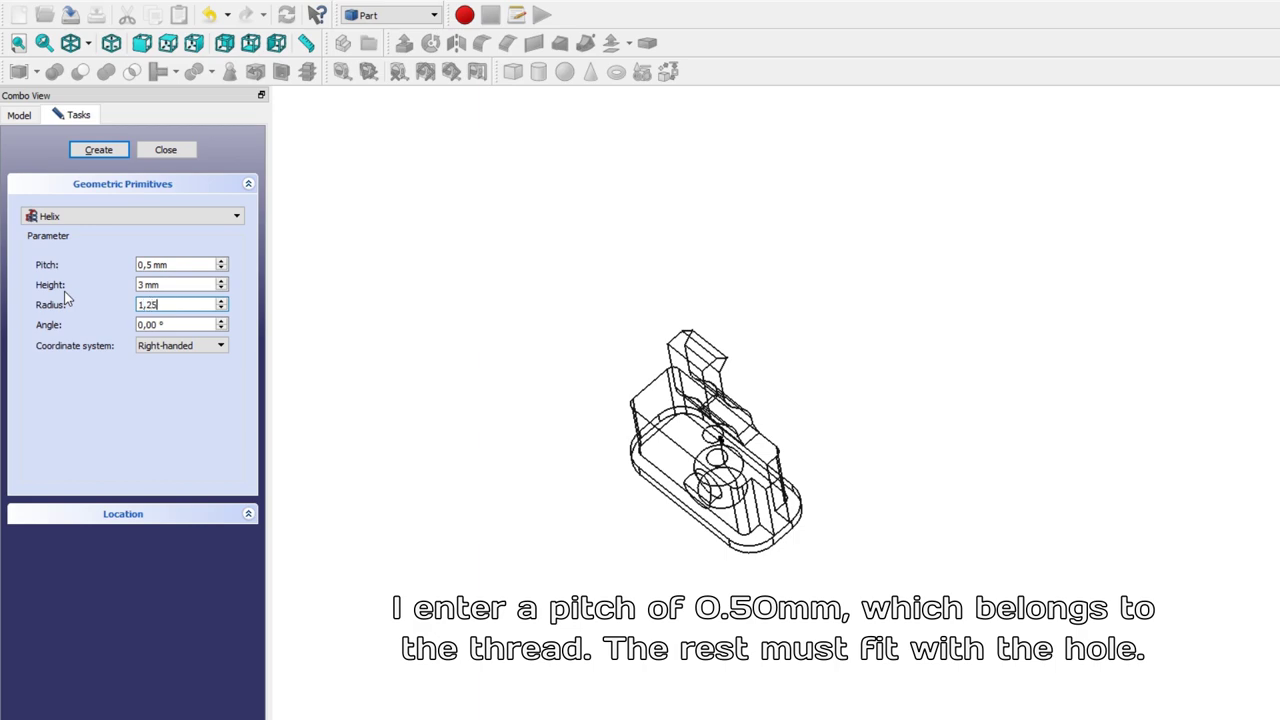
{"action": "middle_click_drag", "start_coordinate": [694, 543], "coordinate": [729, 409]}
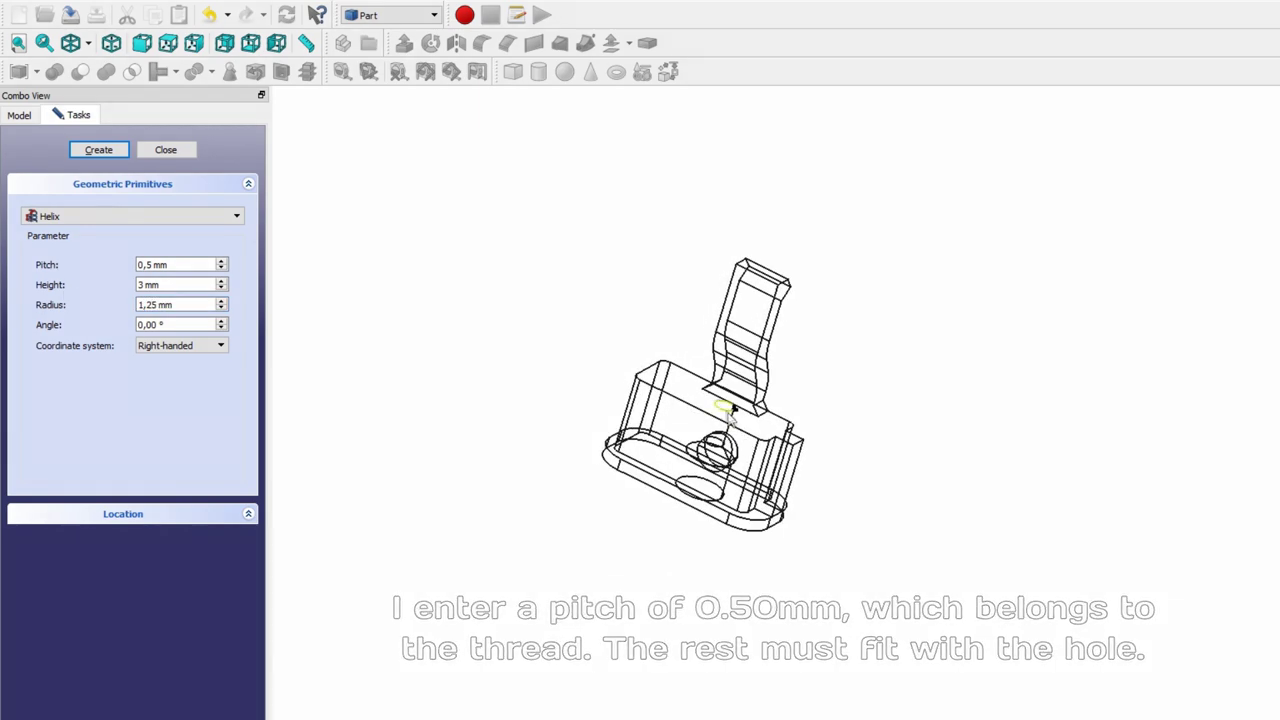
{"action": "scroll", "coordinate": [729, 409], "scroll_direction": "up", "scroll_amount": 3}
{"action": "scroll", "coordinate": [632, 361], "scroll_direction": "up", "scroll_amount": 2}
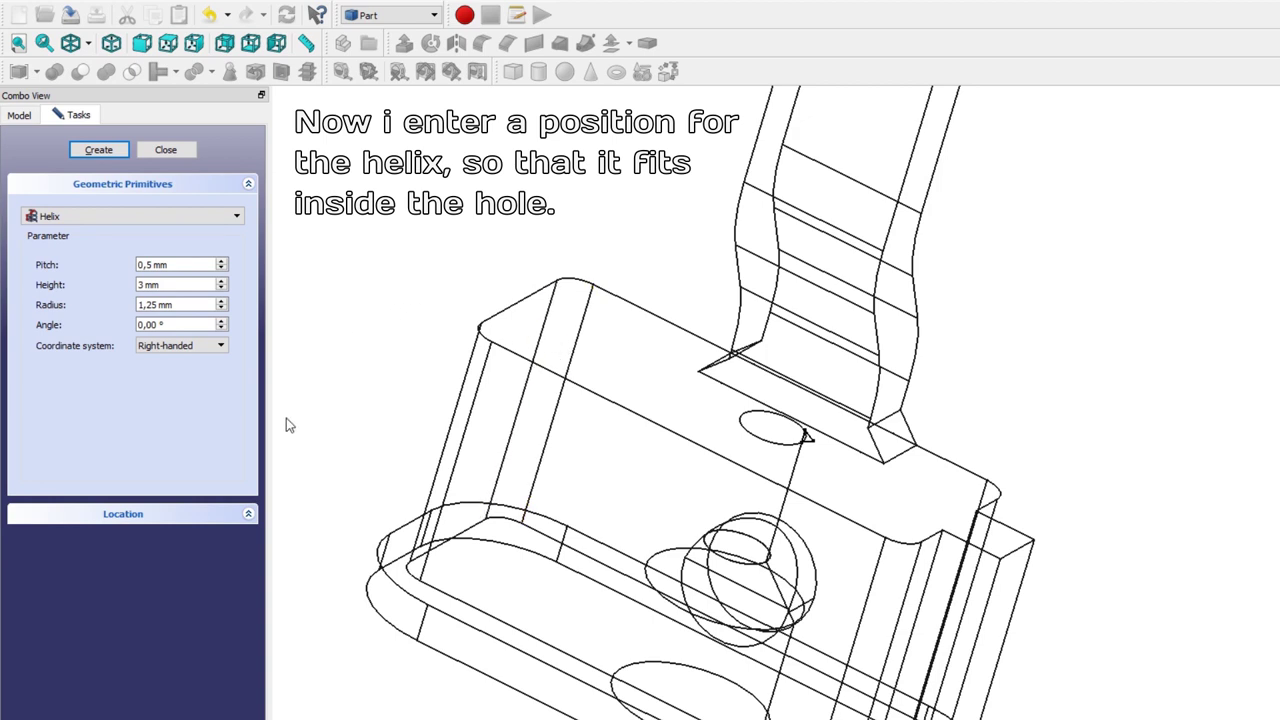
Step: Place the helix at X 1 mm and Z 8,5 mm, create it, and close the panel
{"action": "left_click", "coordinate": [249, 515]}
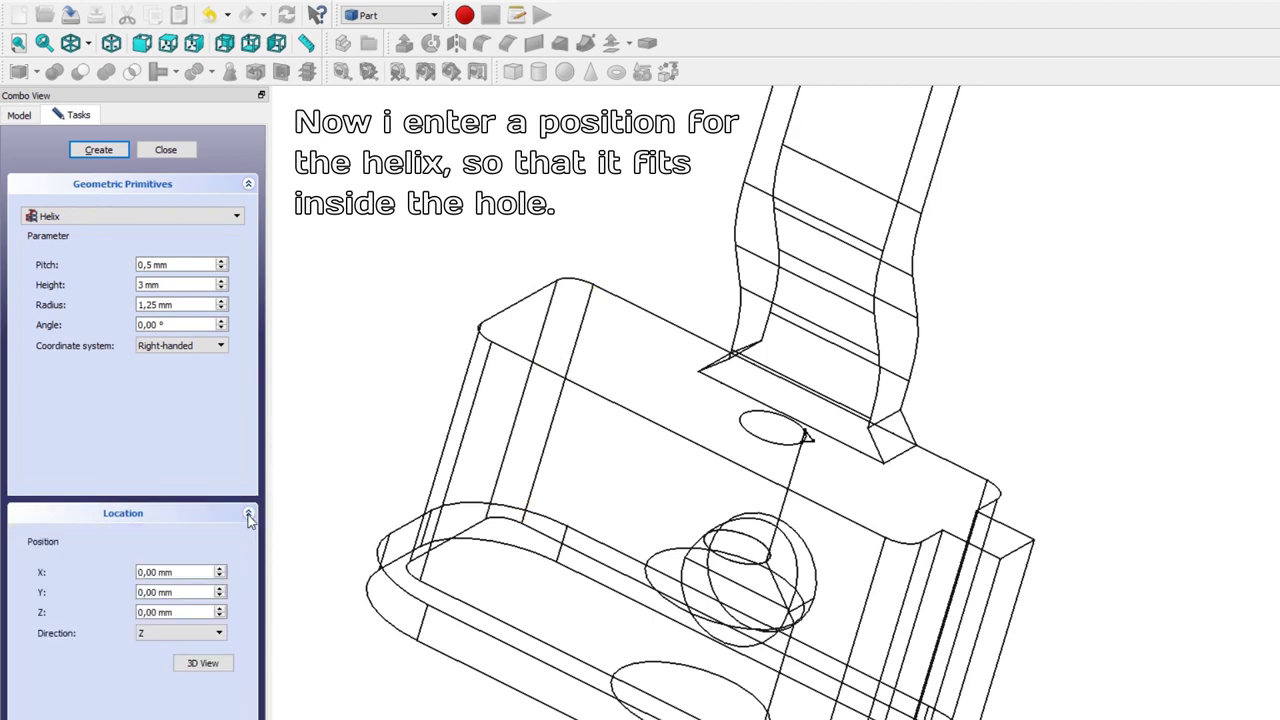
{"action": "left_click", "coordinate": [171, 570]}
{"action": "left_click_drag", "start_coordinate": [171, 571], "coordinate": [92, 580]}
{"action": "type", "text": "1"}
{"action": "key", "text": "Tab"}
{"action": "key", "text": "Tab"}
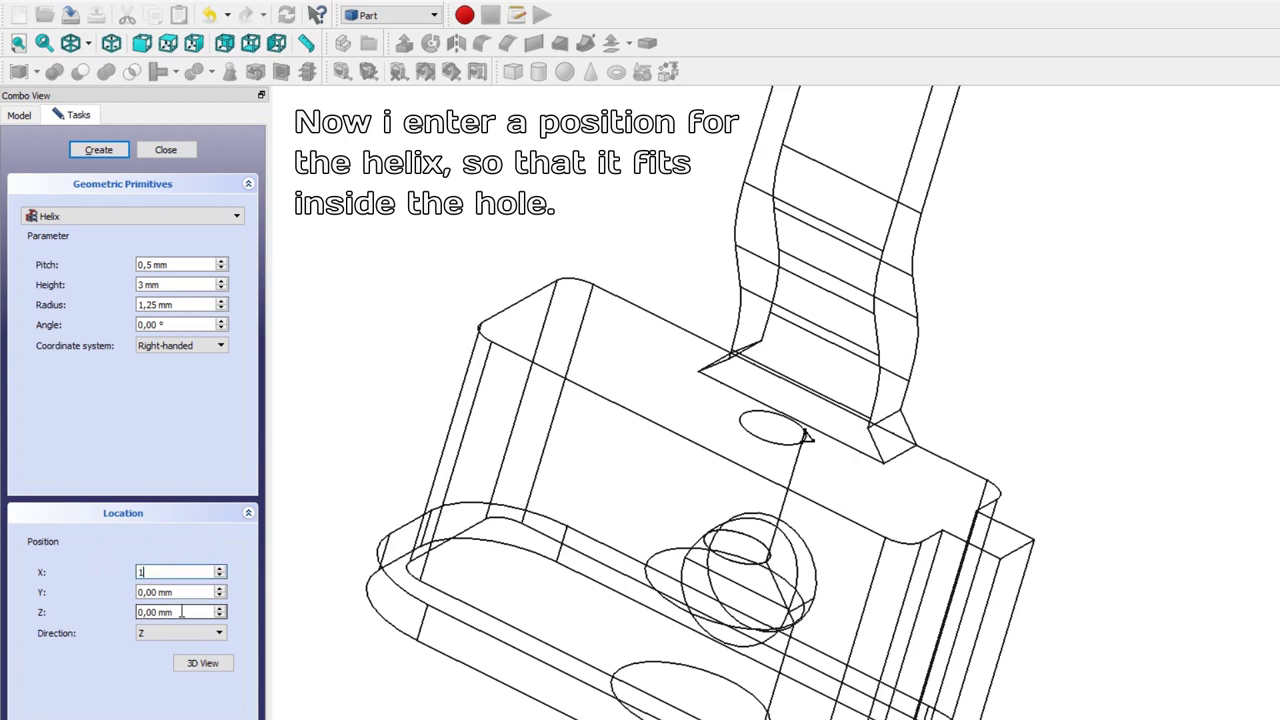
{"action": "type", "text": "8,5"}
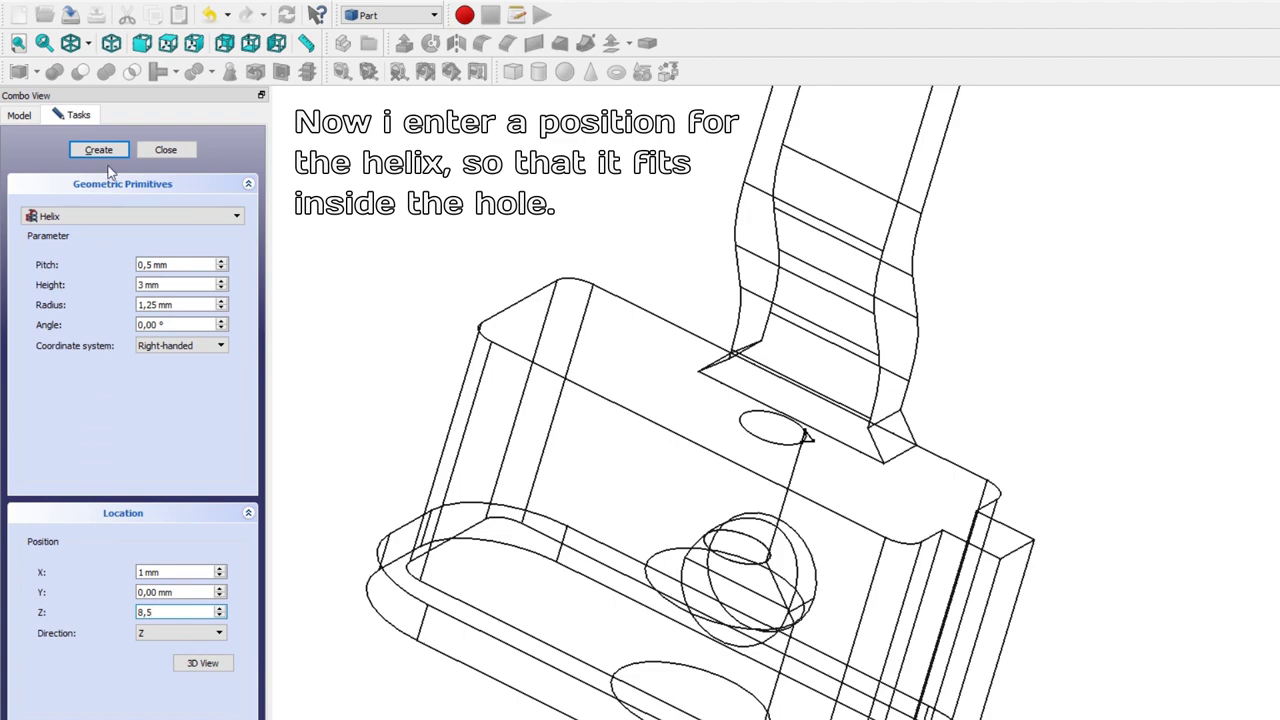
{"action": "left_click", "coordinate": [109, 151]}
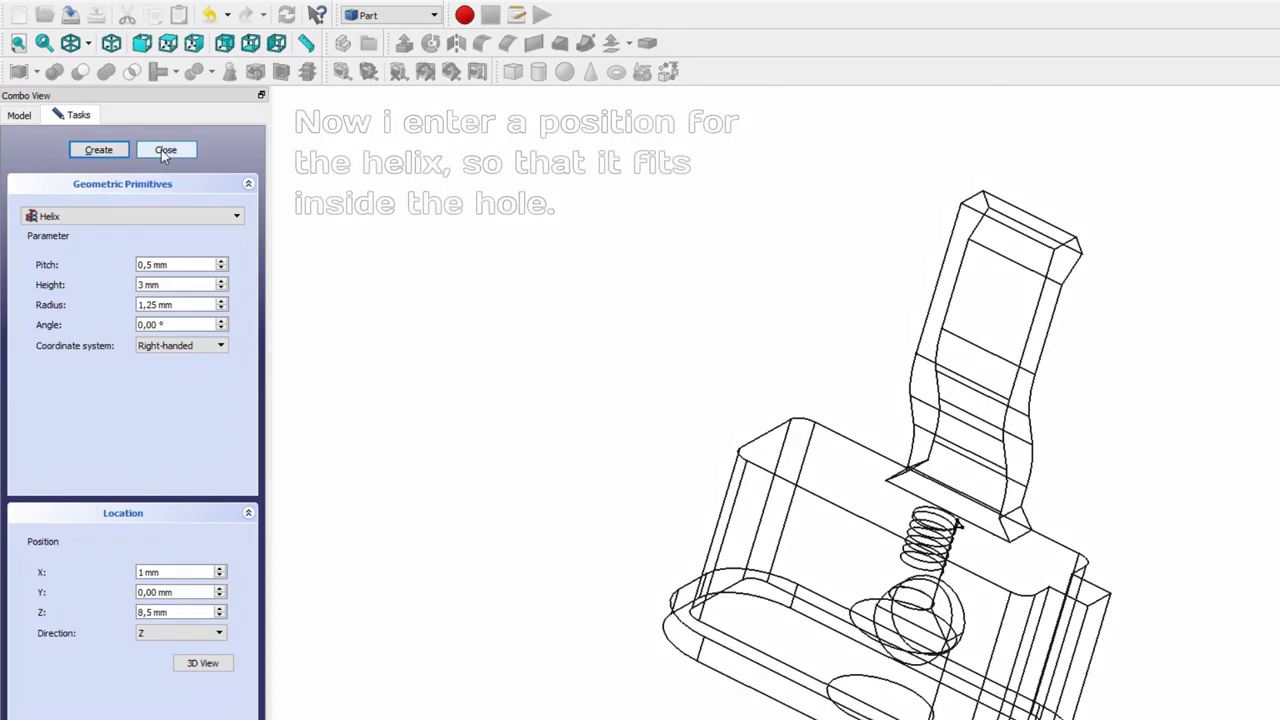
{"action": "left_click", "coordinate": [163, 150]}
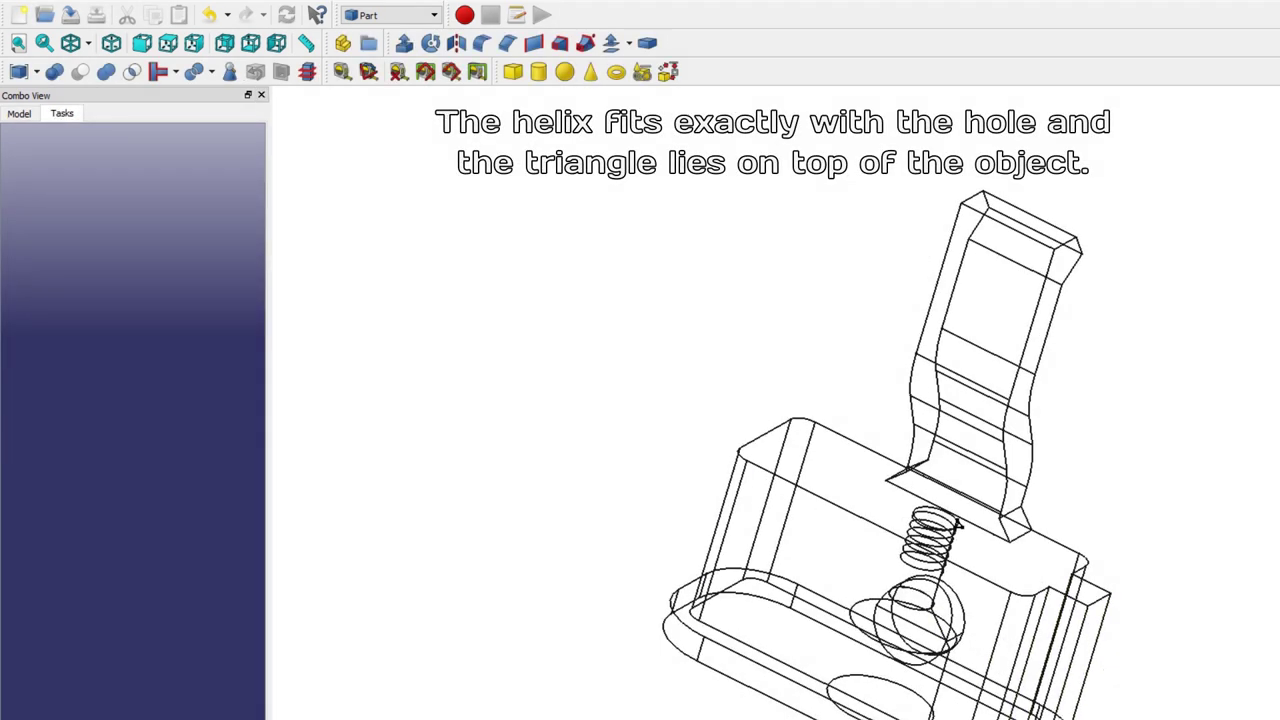
{"action": "key", "text": "1"}
{"action": "scroll", "coordinate": [977, 520], "scroll_direction": "up", "scroll_amount": 2}
{"action": "scroll", "coordinate": [975, 528], "scroll_direction": "up", "scroll_amount": 2}
{"action": "scroll", "coordinate": [955, 530], "scroll_direction": "up", "scroll_amount": 2}
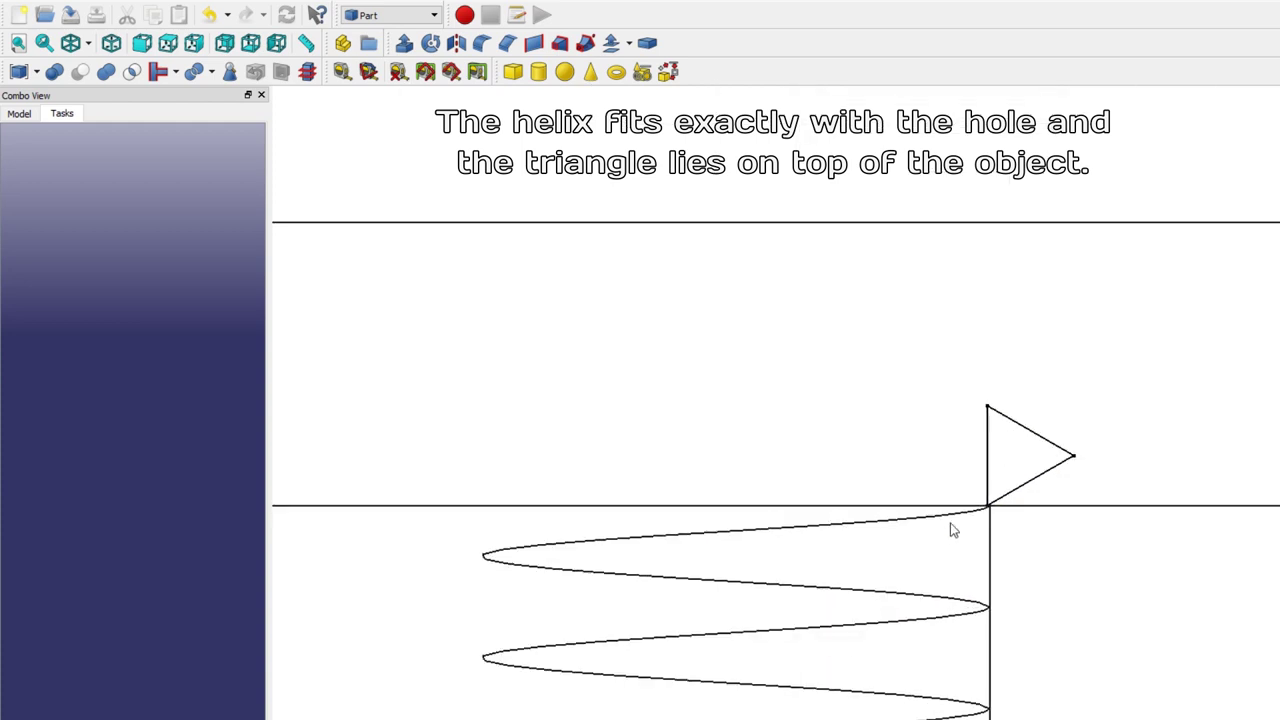
{"action": "scroll", "coordinate": [990, 515], "scroll_direction": "up", "scroll_amount": 3}
{"action": "scroll", "coordinate": [971, 514], "scroll_direction": "up", "scroll_amount": 2}
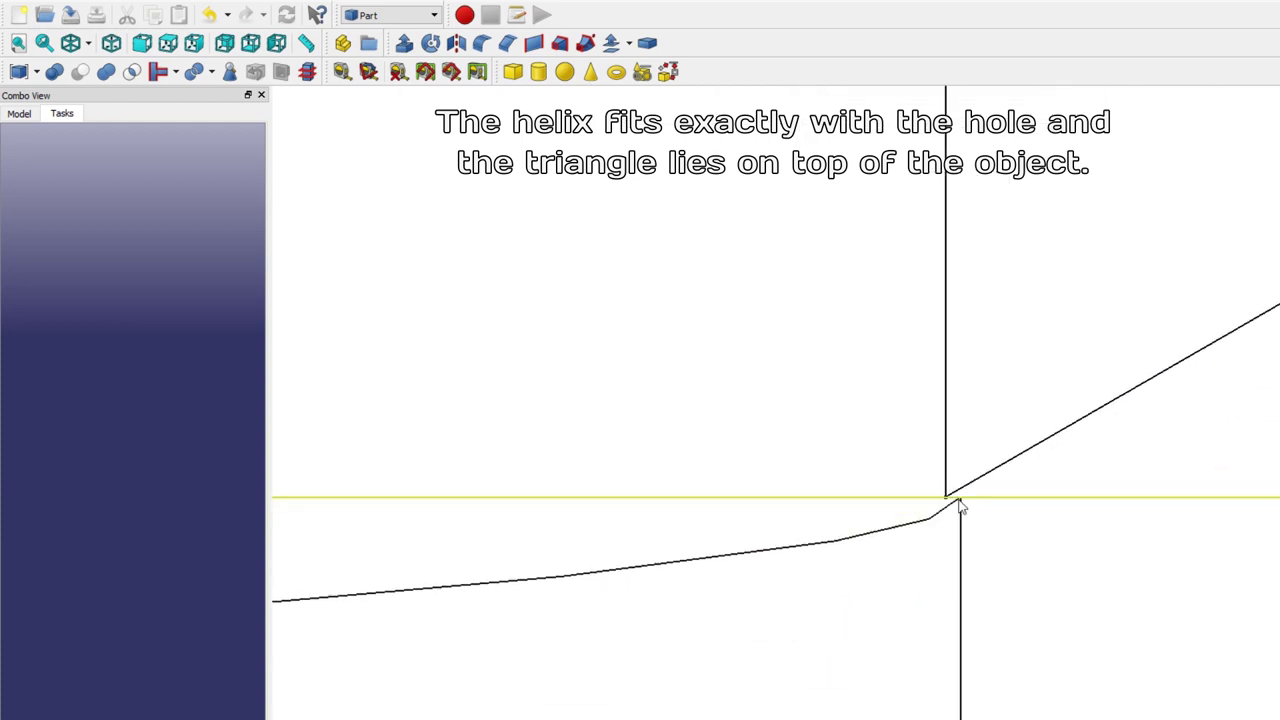
{"action": "scroll", "coordinate": [950, 506], "scroll_direction": "down", "scroll_amount": 1}
{"action": "scroll", "coordinate": [957, 506], "scroll_direction": "down", "scroll_amount": 1}
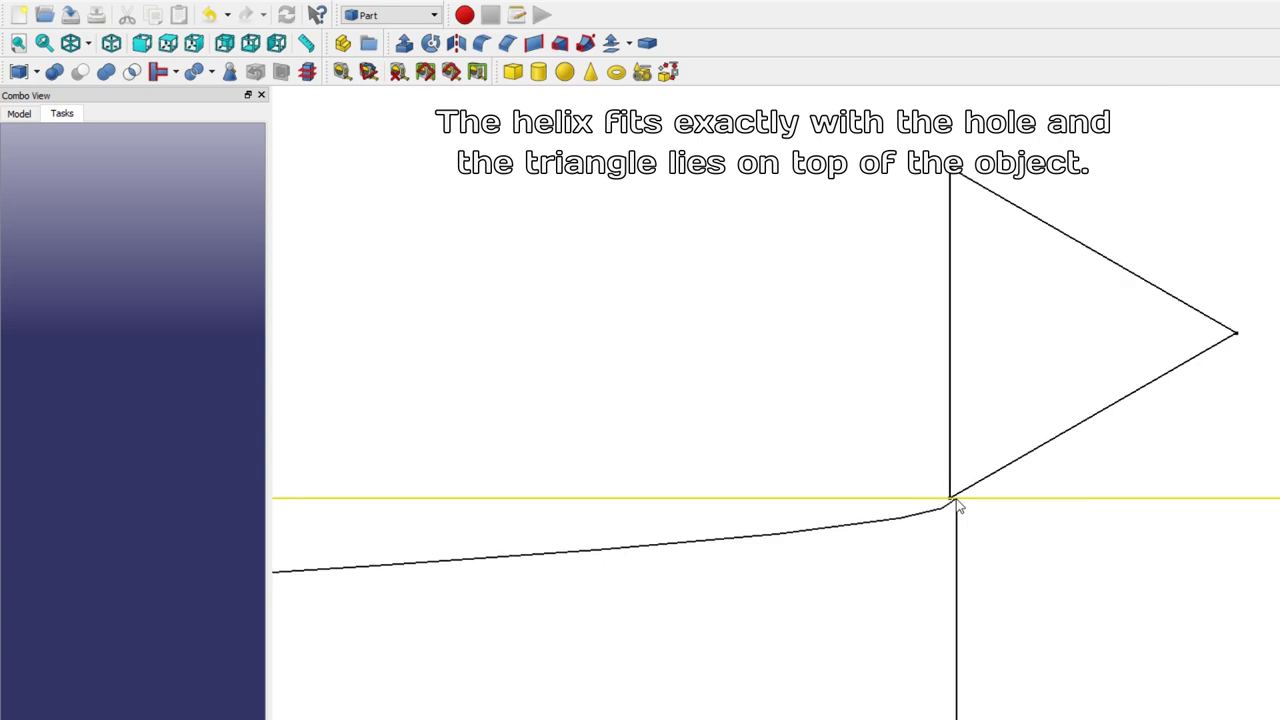
{"action": "scroll", "coordinate": [957, 507], "scroll_direction": "down", "scroll_amount": 1}
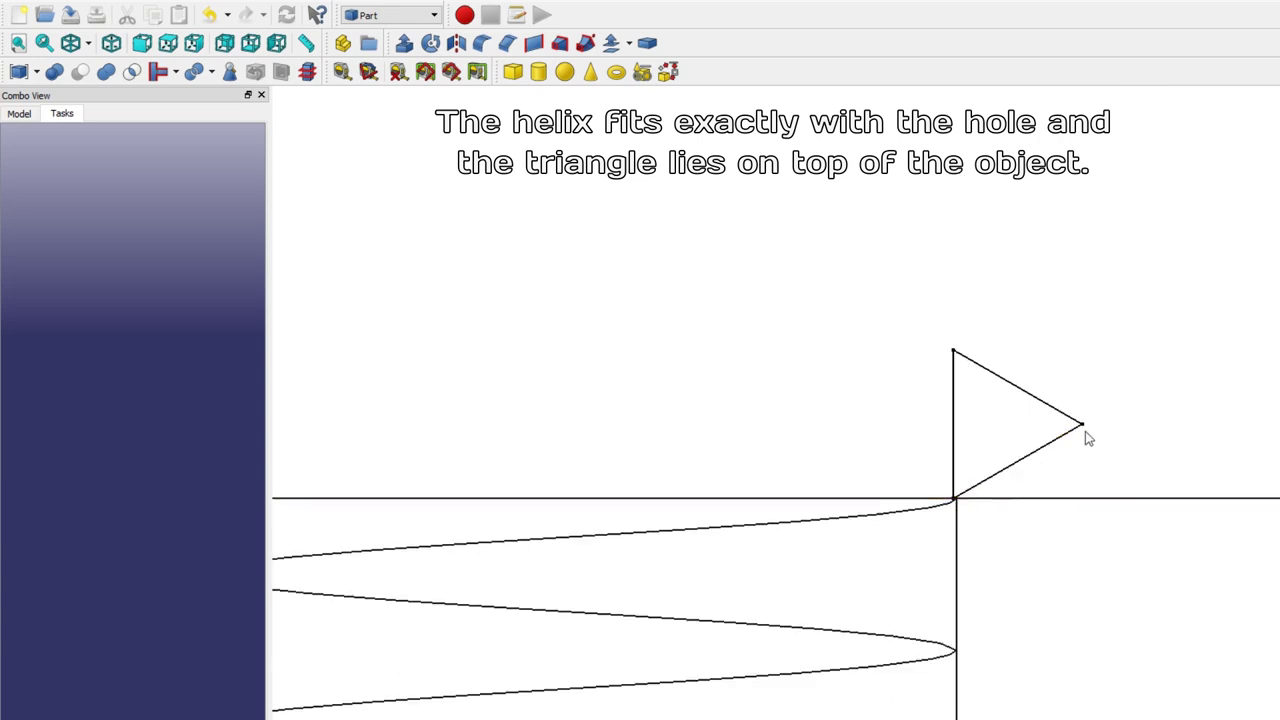
{"action": "scroll", "coordinate": [966, 352], "scroll_direction": "down", "scroll_amount": 2}
{"action": "scroll", "coordinate": [957, 366], "scroll_direction": "down", "scroll_amount": 1}
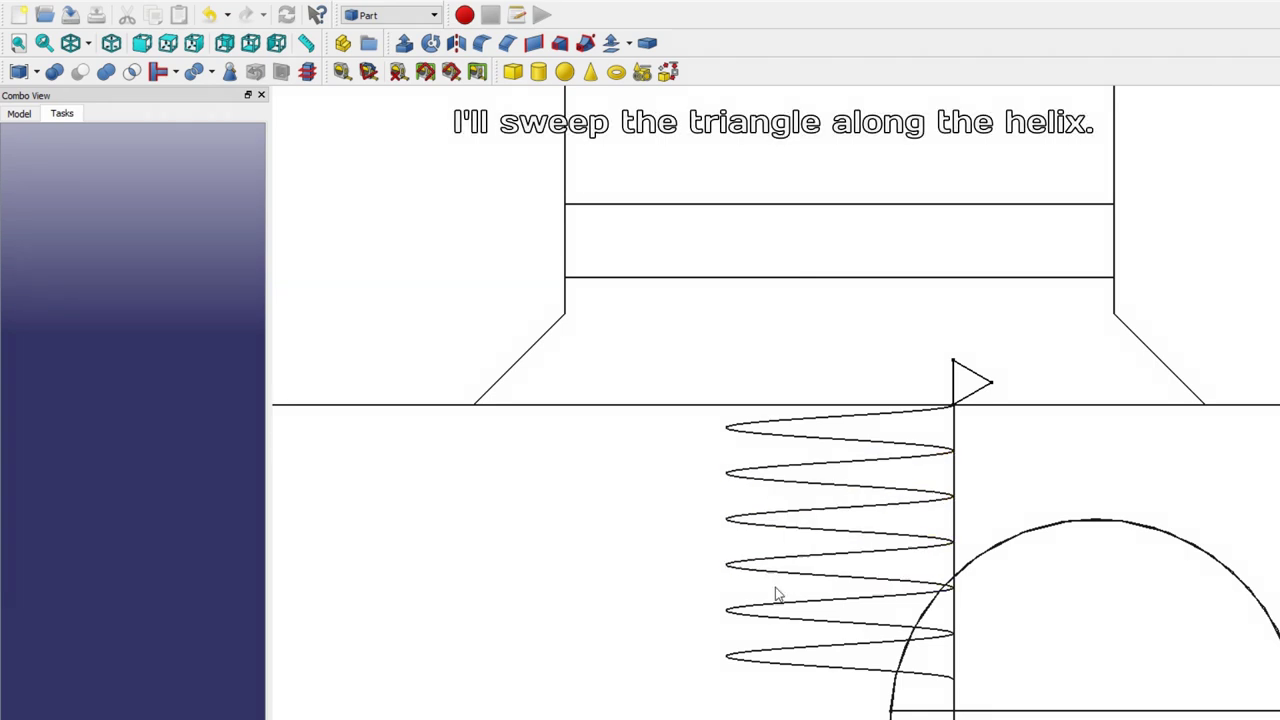
{"action": "scroll", "coordinate": [855, 668], "scroll_direction": "down", "scroll_amount": 1}
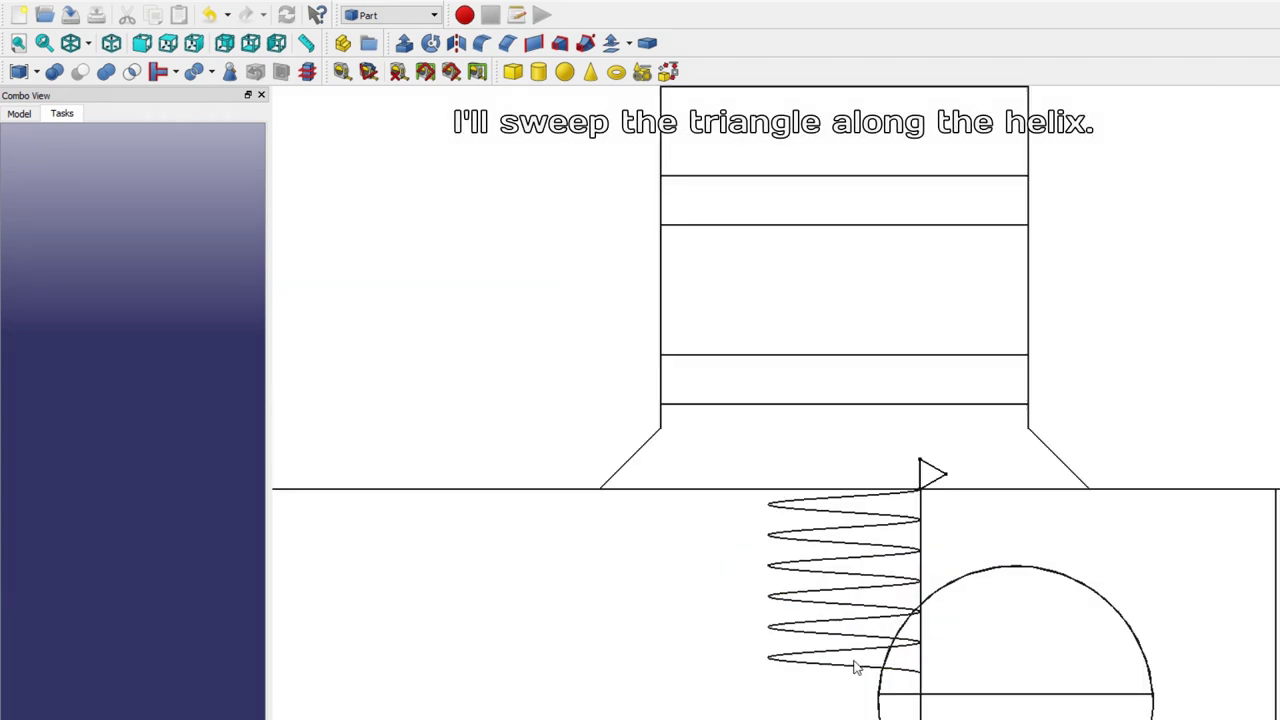
{"action": "scroll", "coordinate": [855, 668], "scroll_direction": "down", "scroll_amount": 1}
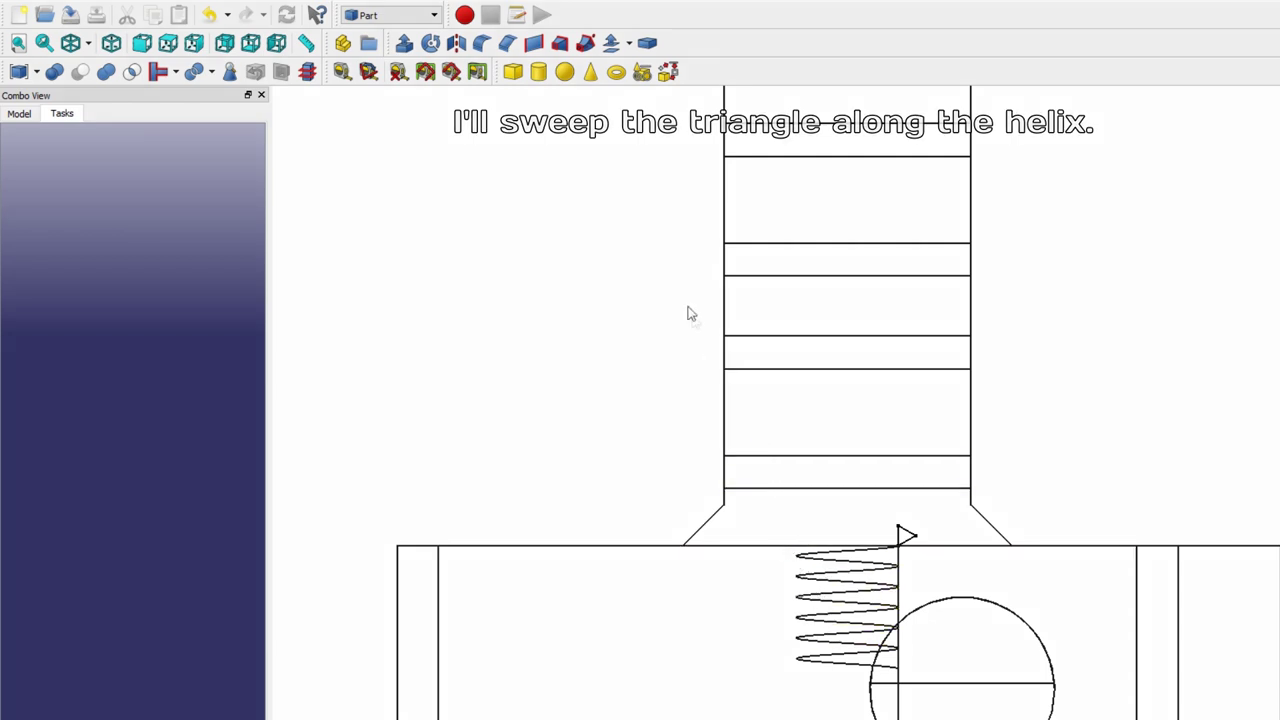
Step: Start a sweep with Sketch007 as the profile
{"action": "left_click", "coordinate": [587, 44]}
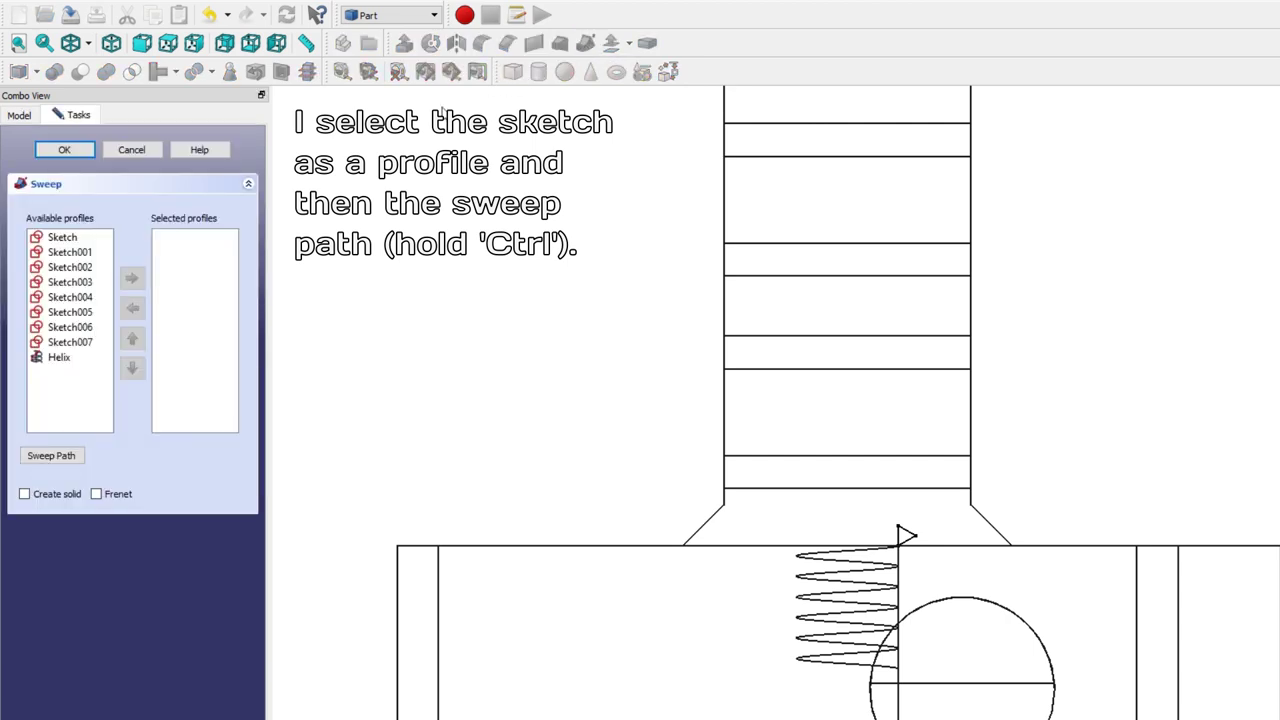
{"action": "left_click", "coordinate": [72, 342]}
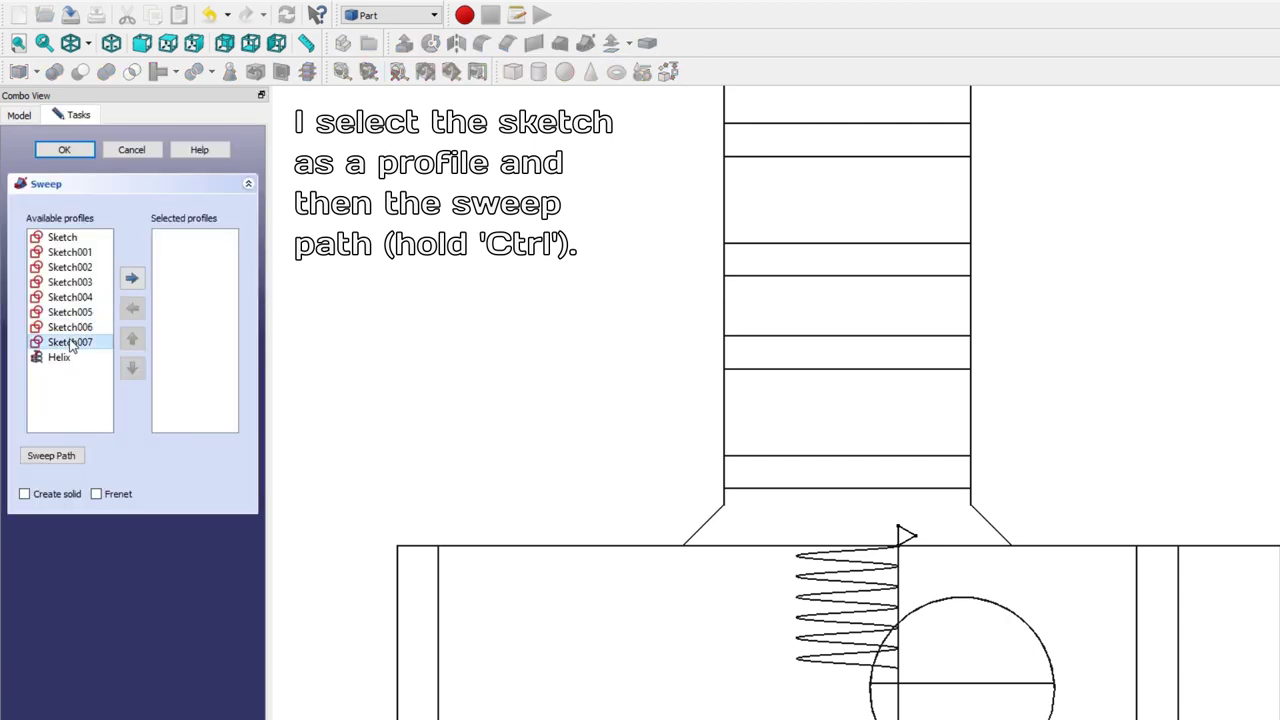
{"action": "left_click", "coordinate": [133, 280]}
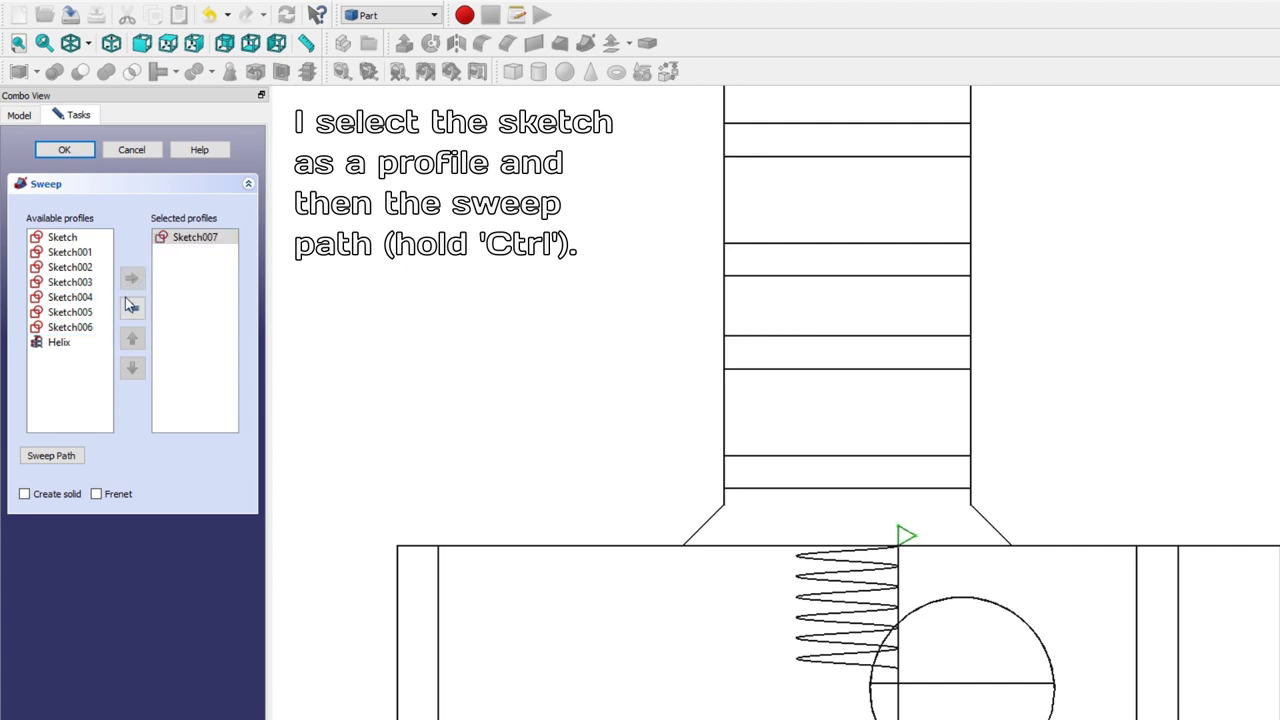
Step: Use the six helix turns as the path and create a solid Frenet sweep
{"action": "left_click", "coordinate": [50, 455]}
{"action": "scroll", "coordinate": [873, 615], "scroll_direction": "up", "scroll_amount": 2}
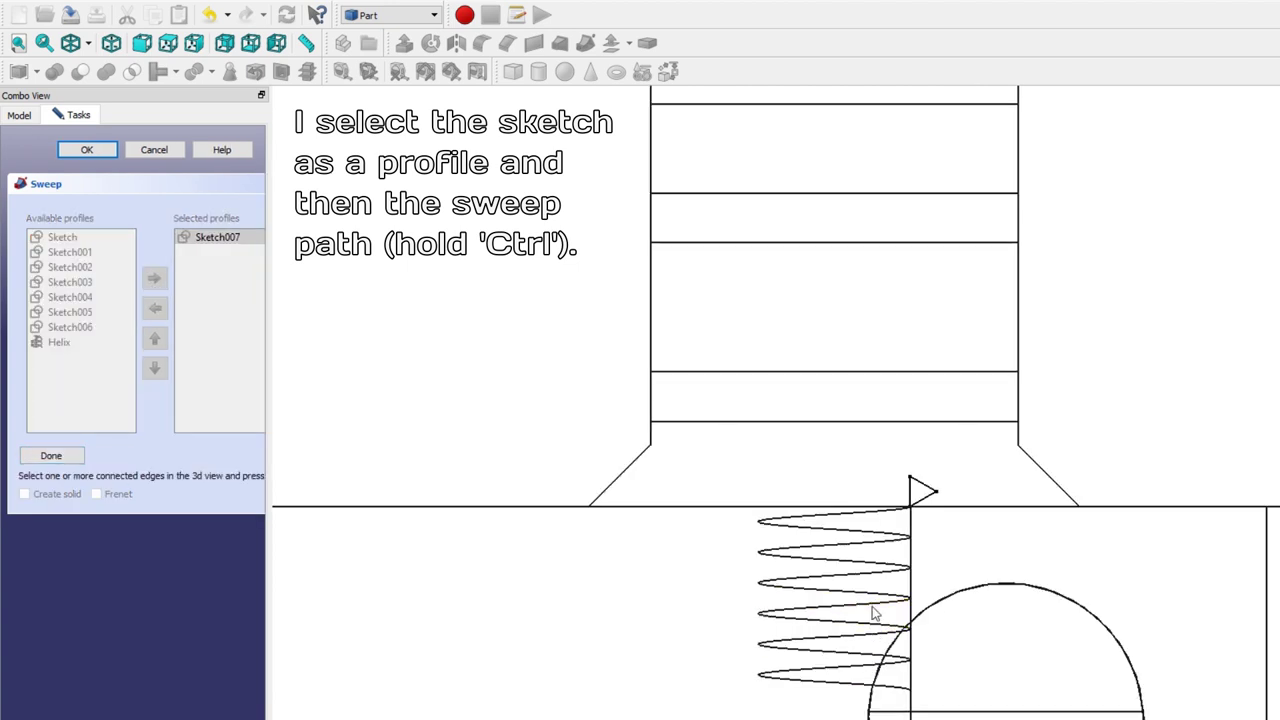
{"action": "left_click", "coordinate": [826, 531], "text": "ctrl"}
{"action": "left_click", "coordinate": [826, 552], "text": "ctrl"}
{"action": "left_click", "coordinate": [821, 581], "text": "ctrl"}
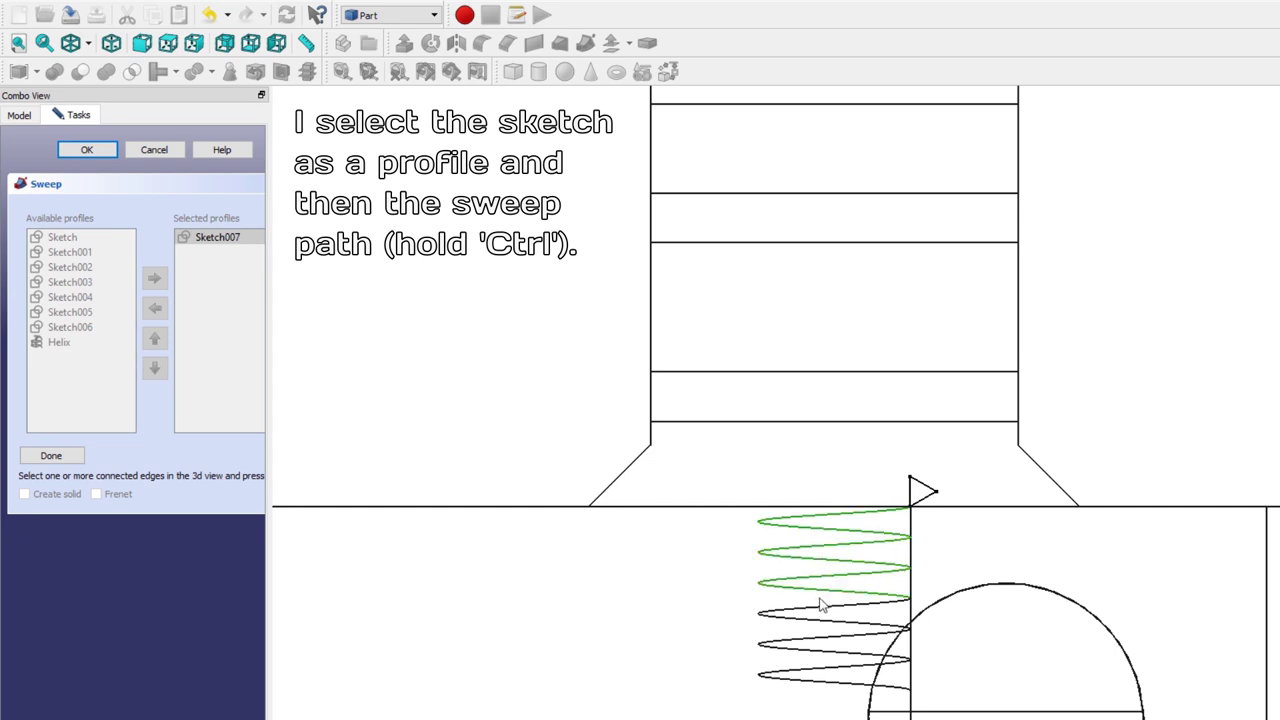
{"action": "left_click", "coordinate": [816, 612], "text": "ctrl"}
{"action": "left_click", "coordinate": [812, 643], "text": "ctrl"}
{"action": "left_click", "coordinate": [812, 670], "text": "ctrl"}
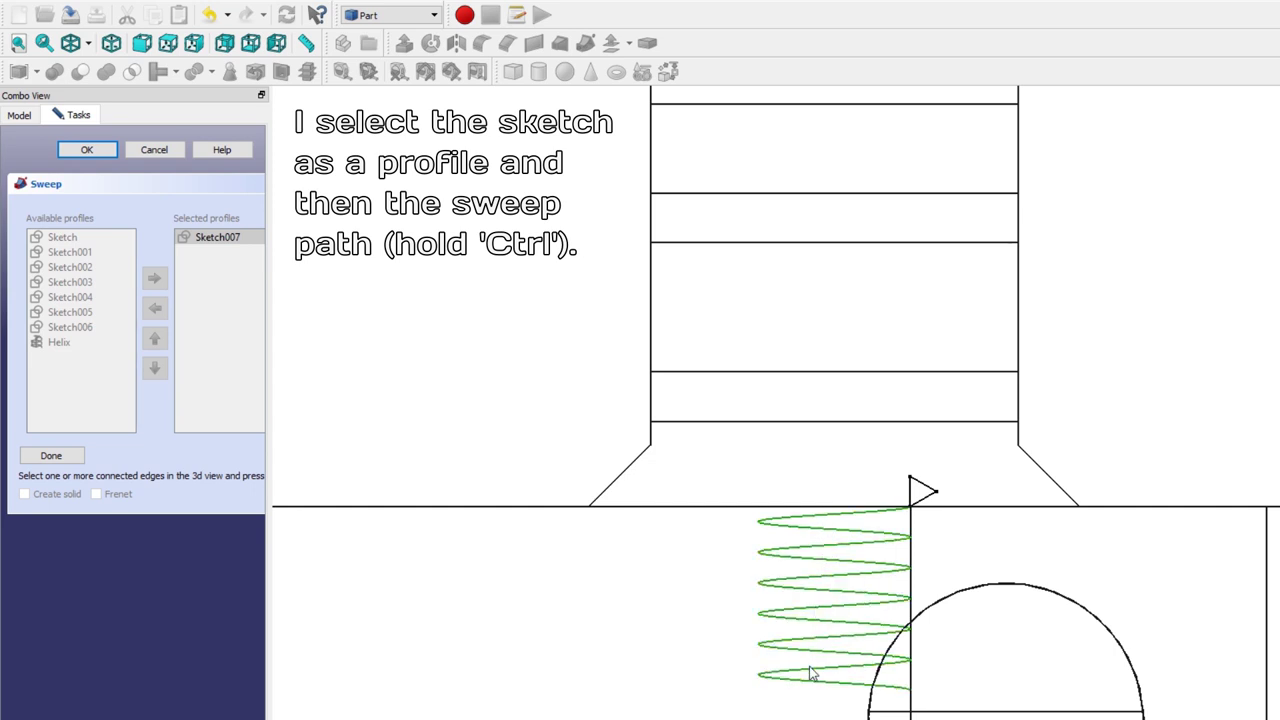
{"action": "left_click", "coordinate": [70, 456]}
{"action": "left_click", "coordinate": [24, 494]}
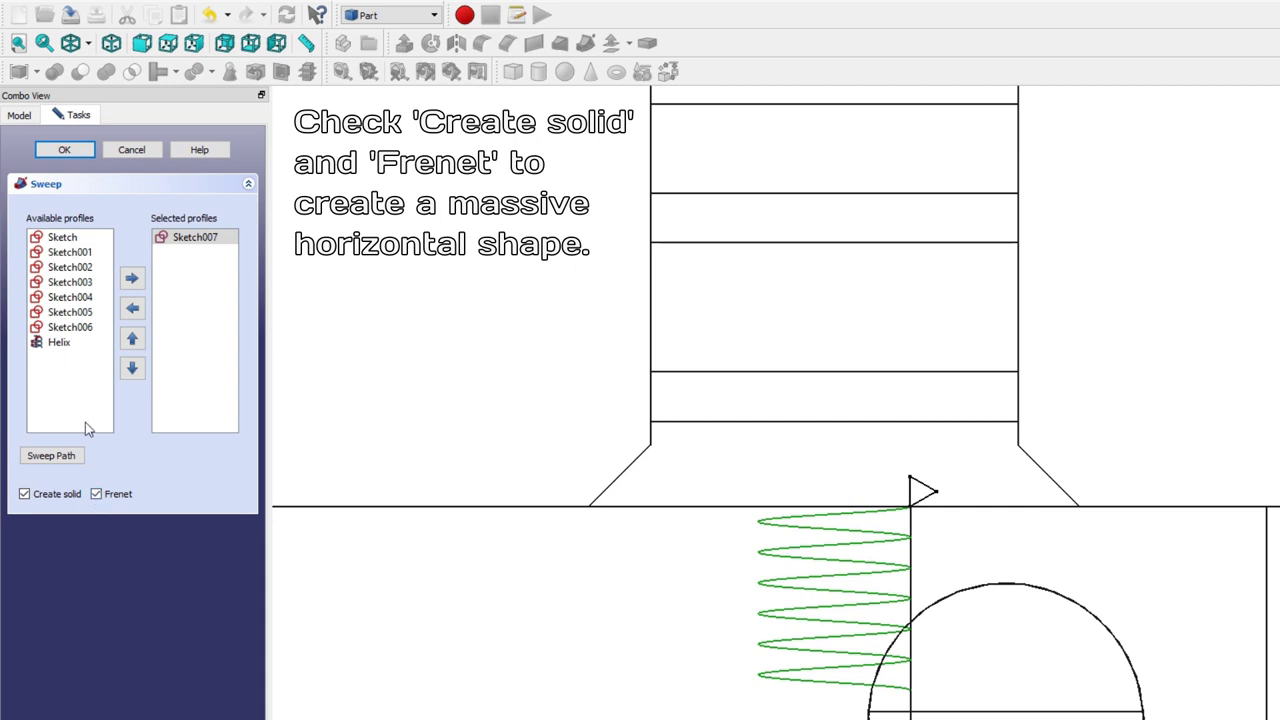
{"action": "left_click", "coordinate": [78, 149]}
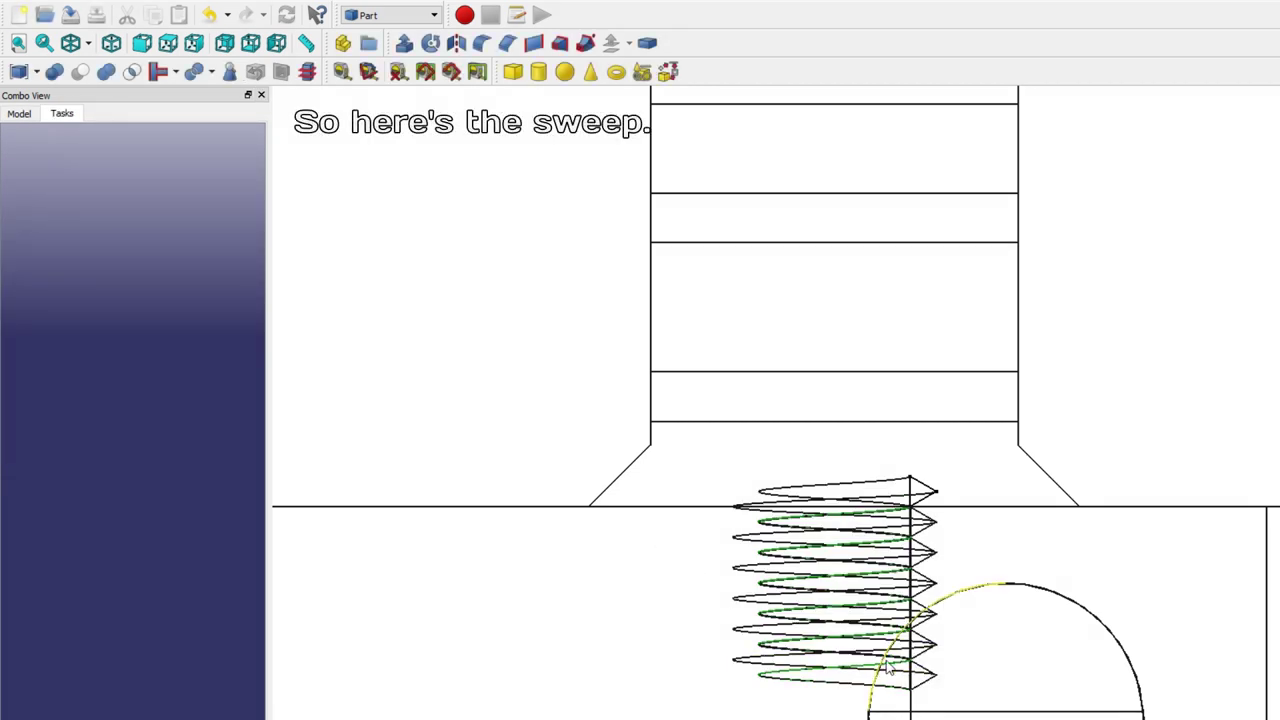
Step: Change the draw style from wireframe to As is, viewing the thread from above
{"action": "scroll", "coordinate": [895, 663], "scroll_direction": "up", "scroll_amount": 2}
{"action": "scroll", "coordinate": [955, 667], "scroll_direction": "up", "scroll_amount": 2}
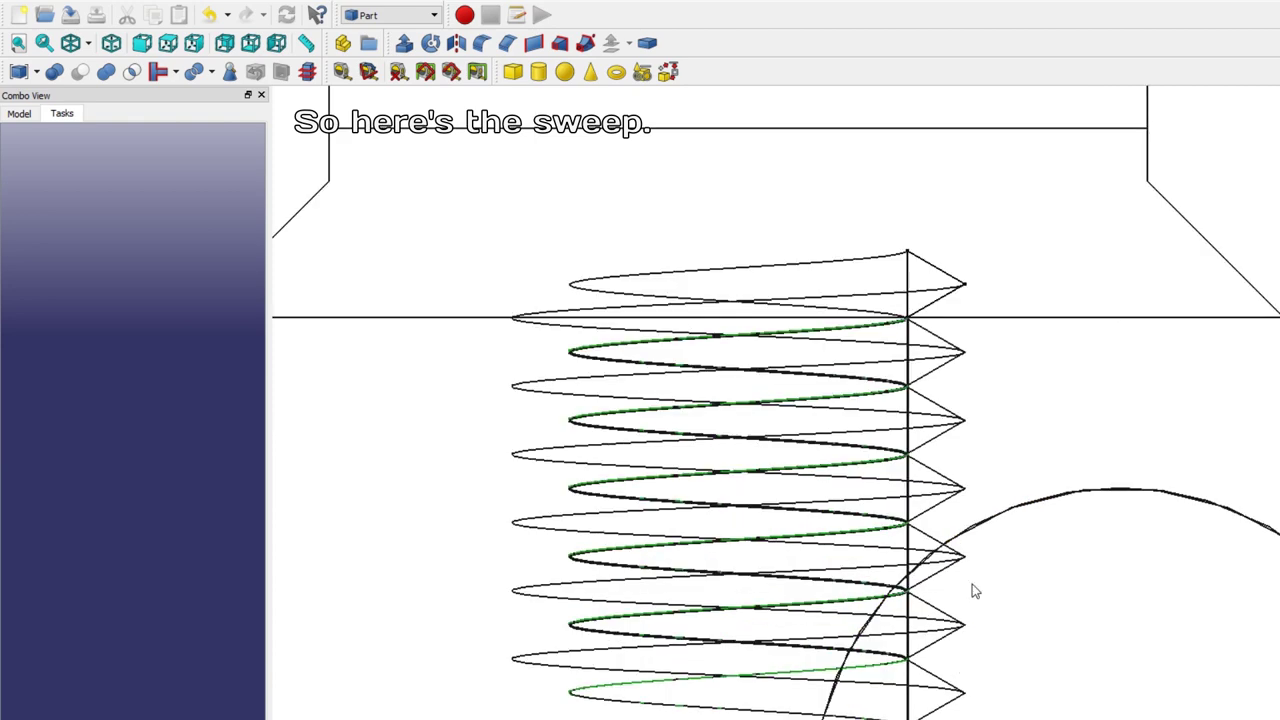
{"action": "scroll", "coordinate": [1080, 503], "scroll_direction": "down", "scroll_amount": 4}
{"action": "middle_click_drag", "start_coordinate": [1120, 434], "coordinate": [1066, 520]}
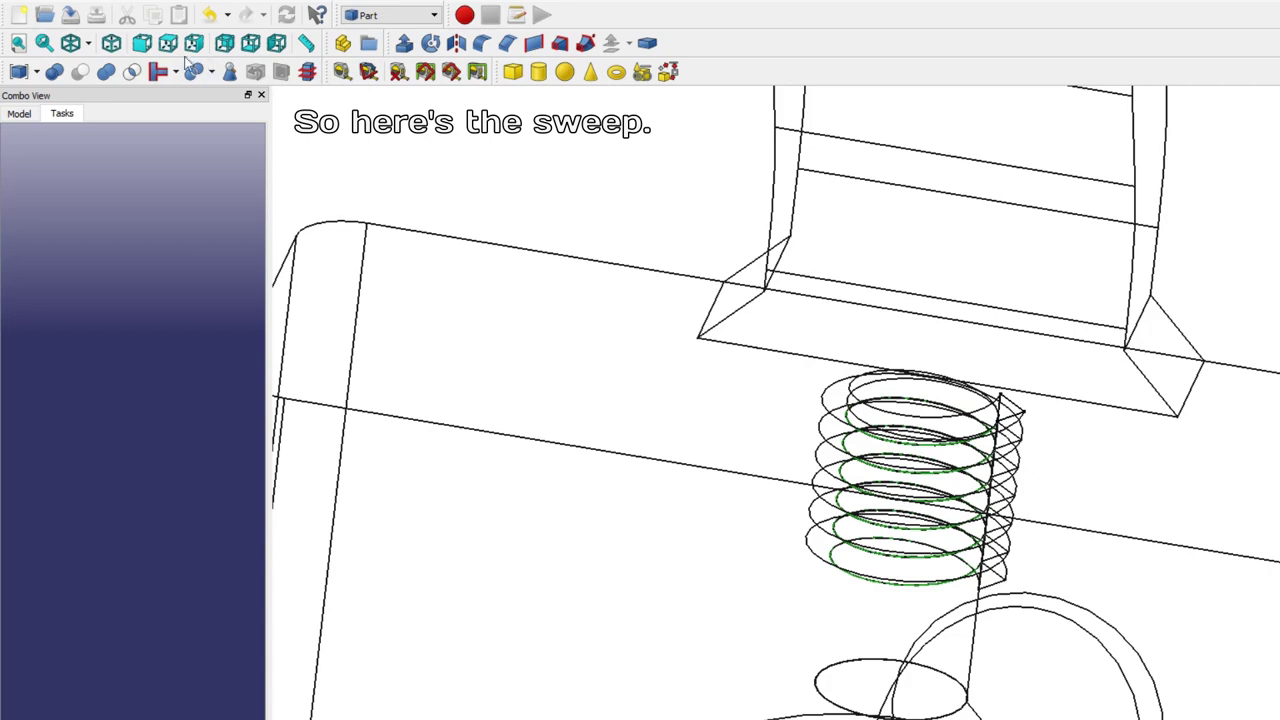
{"action": "left_click", "coordinate": [89, 47]}
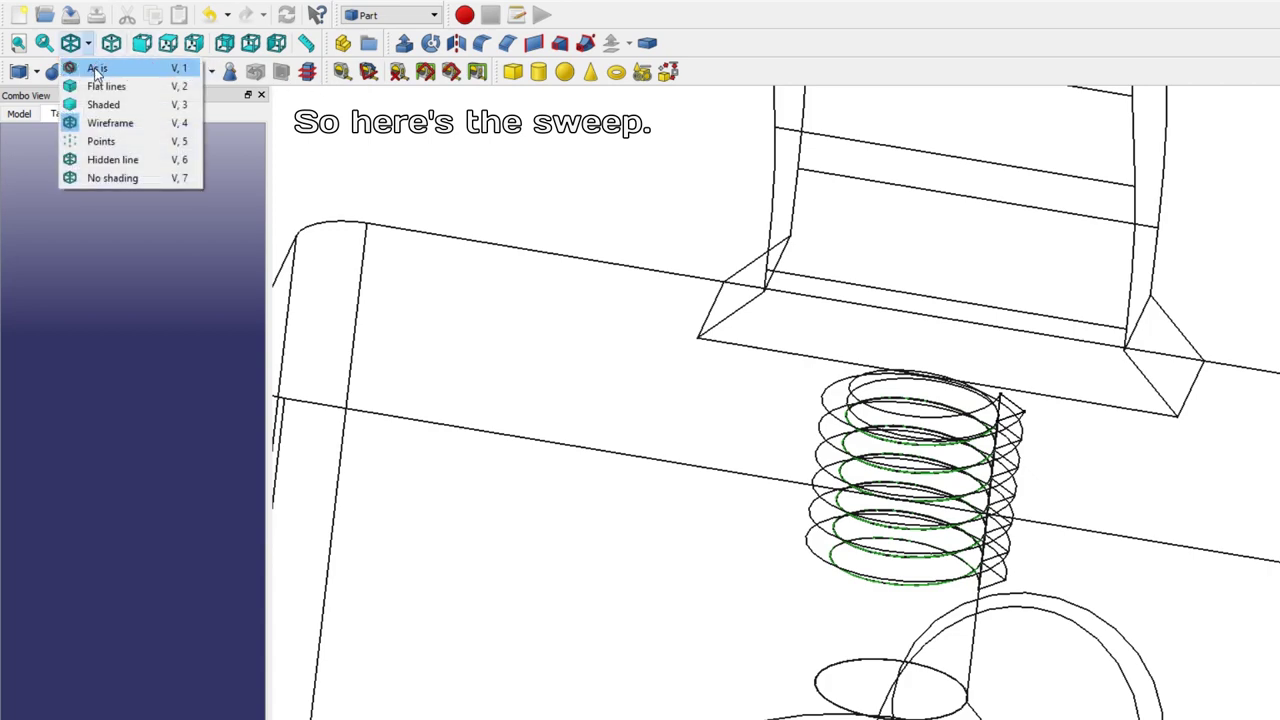
{"action": "left_click", "coordinate": [97, 72]}
{"action": "scroll", "coordinate": [736, 260], "scroll_direction": "down", "scroll_amount": 2}
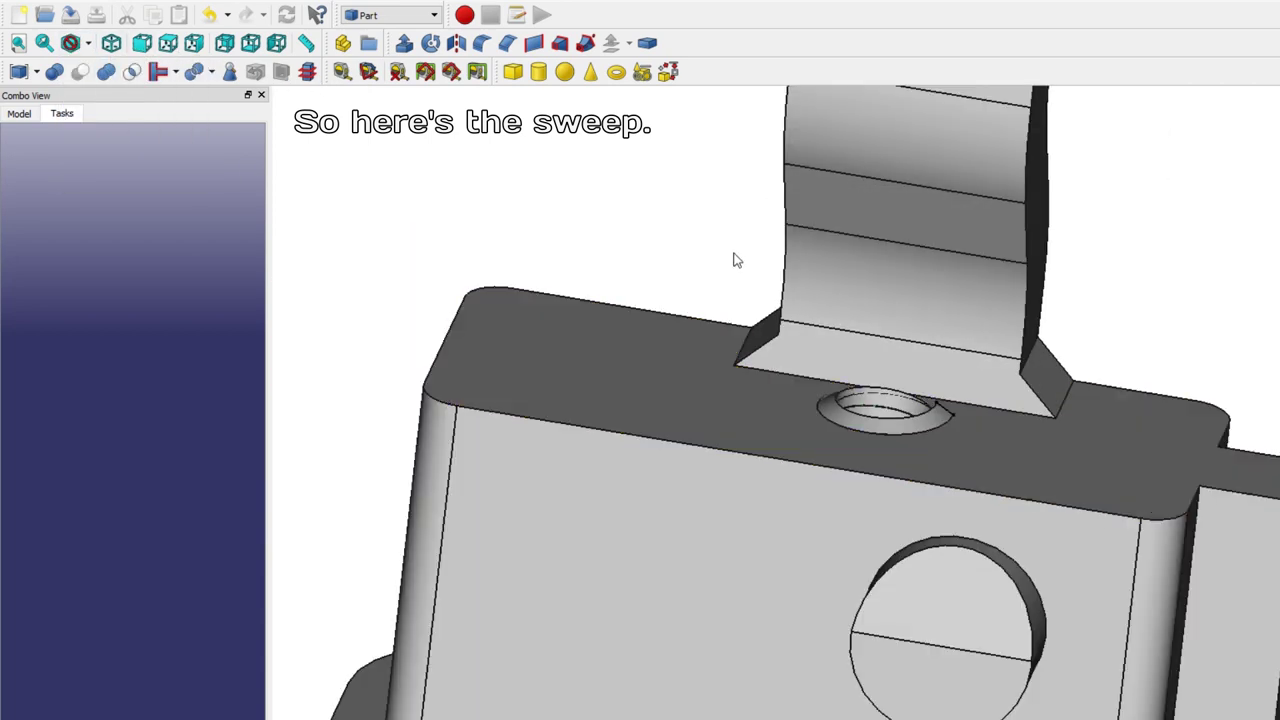
{"action": "mouse_move", "coordinate": [736, 260]}
{"action": "middle_mouse_down"}
{"action": "mouse_move", "coordinate": [771, 337]}
{"action": "mouse_move", "coordinate": [718, 279]}
{"action": "middle_mouse_up"}
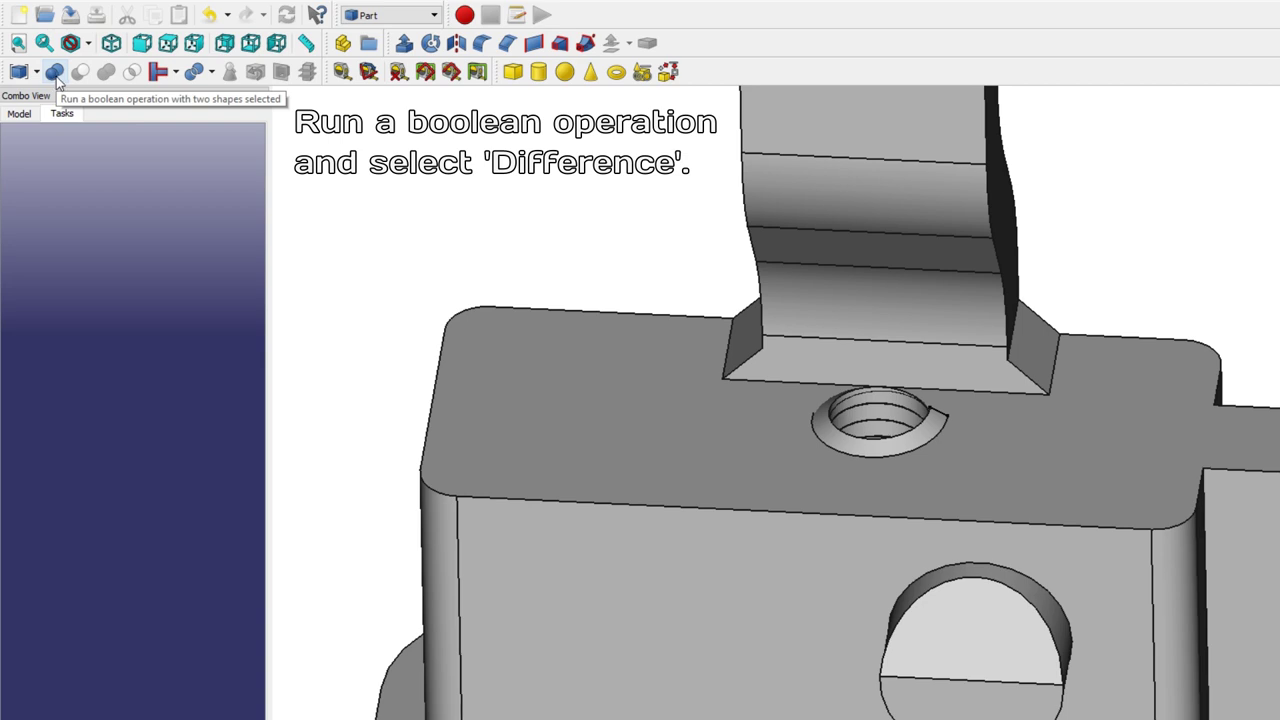
Step: Cut the Sweep from Chamfer001 with a Boolean Difference and look into the hole
{"action": "left_click", "coordinate": [55, 73]}
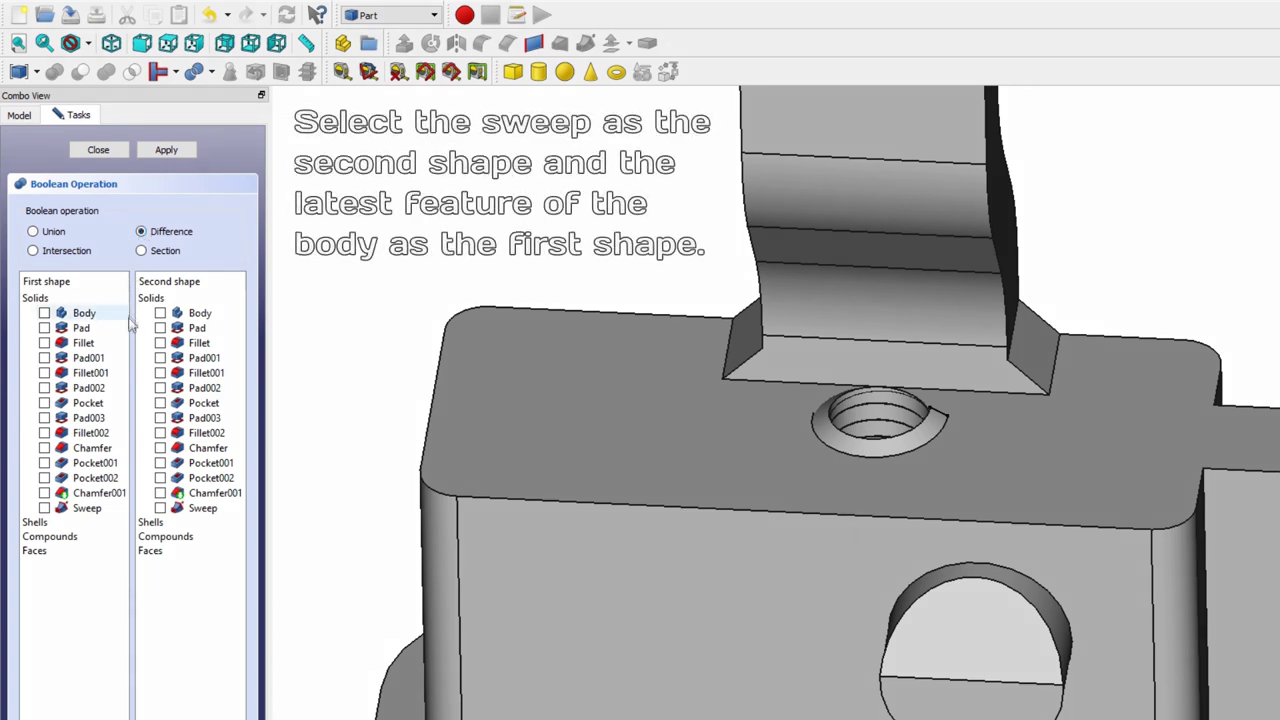
{"action": "left_click", "coordinate": [160, 508]}
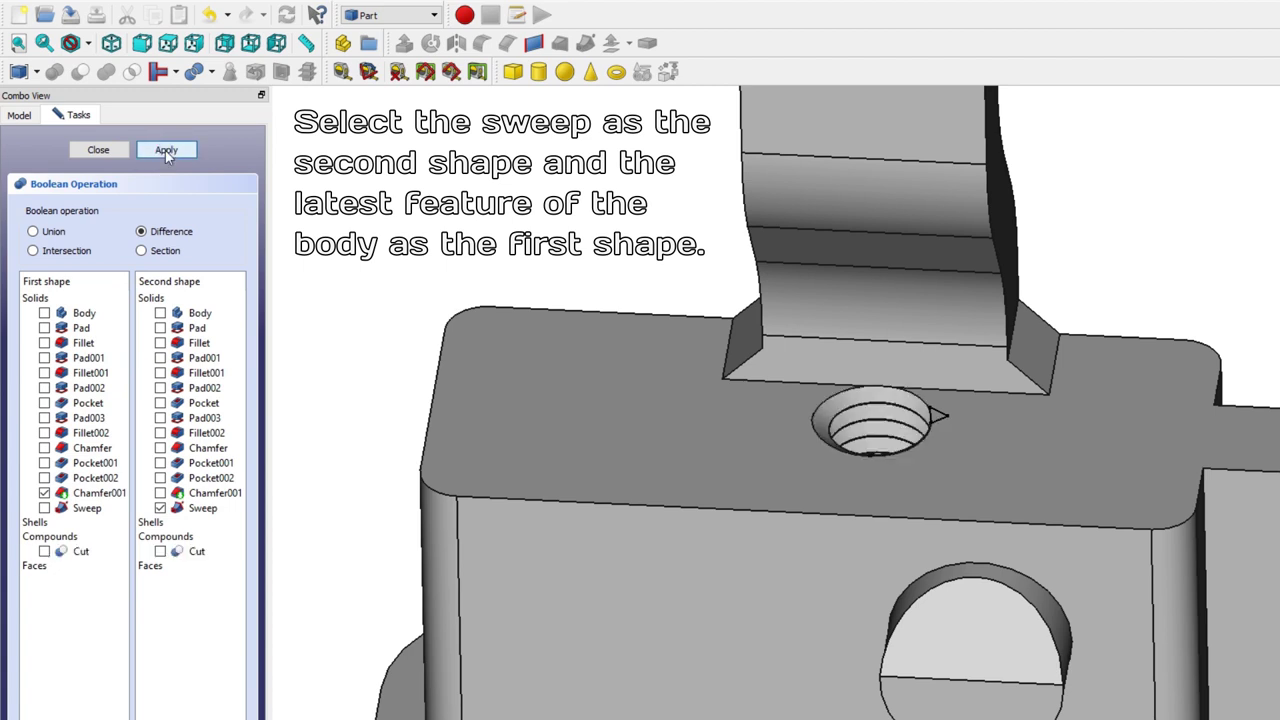
{"action": "left_click", "coordinate": [98, 150]}
{"action": "middle_click_drag", "start_coordinate": [590, 255], "coordinate": [686, 357]}
{"action": "scroll", "coordinate": [869, 444], "scroll_direction": "up", "scroll_amount": 5}
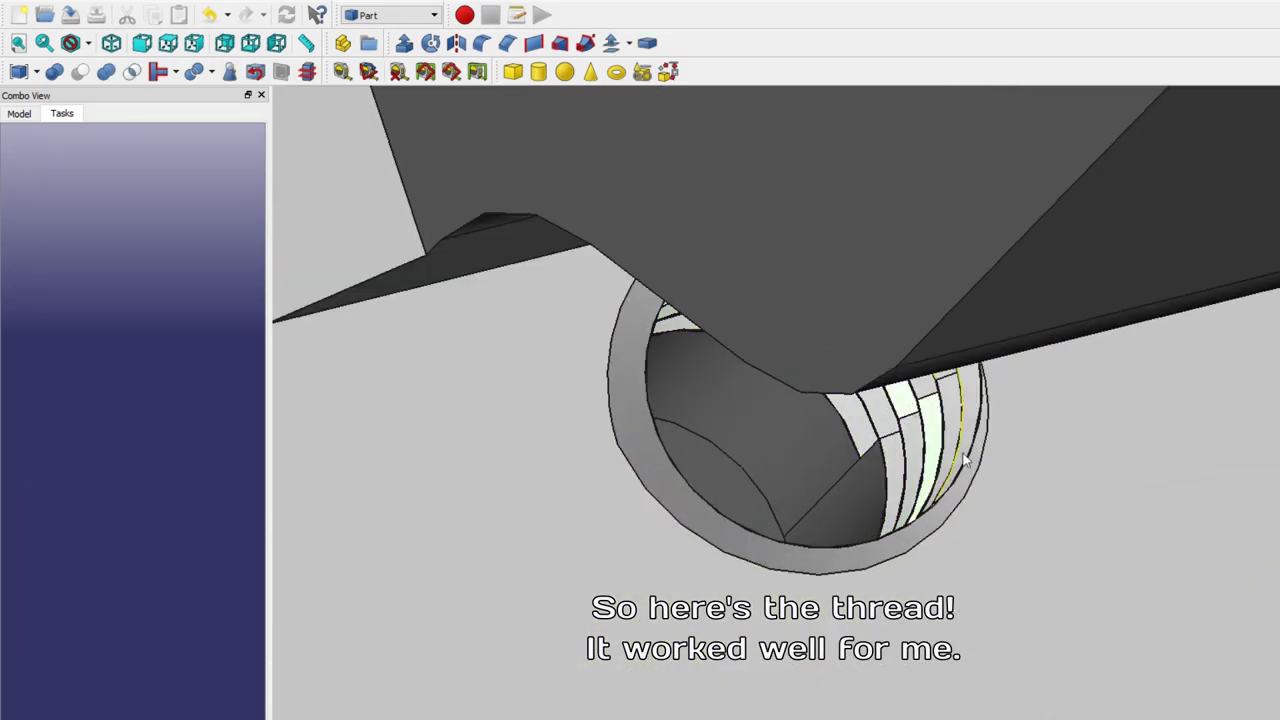
Step: Look down into the threaded hole and select Sketch007 in the model tree
{"action": "middle_click_drag", "start_coordinate": [963, 457], "coordinate": [1017, 337]}
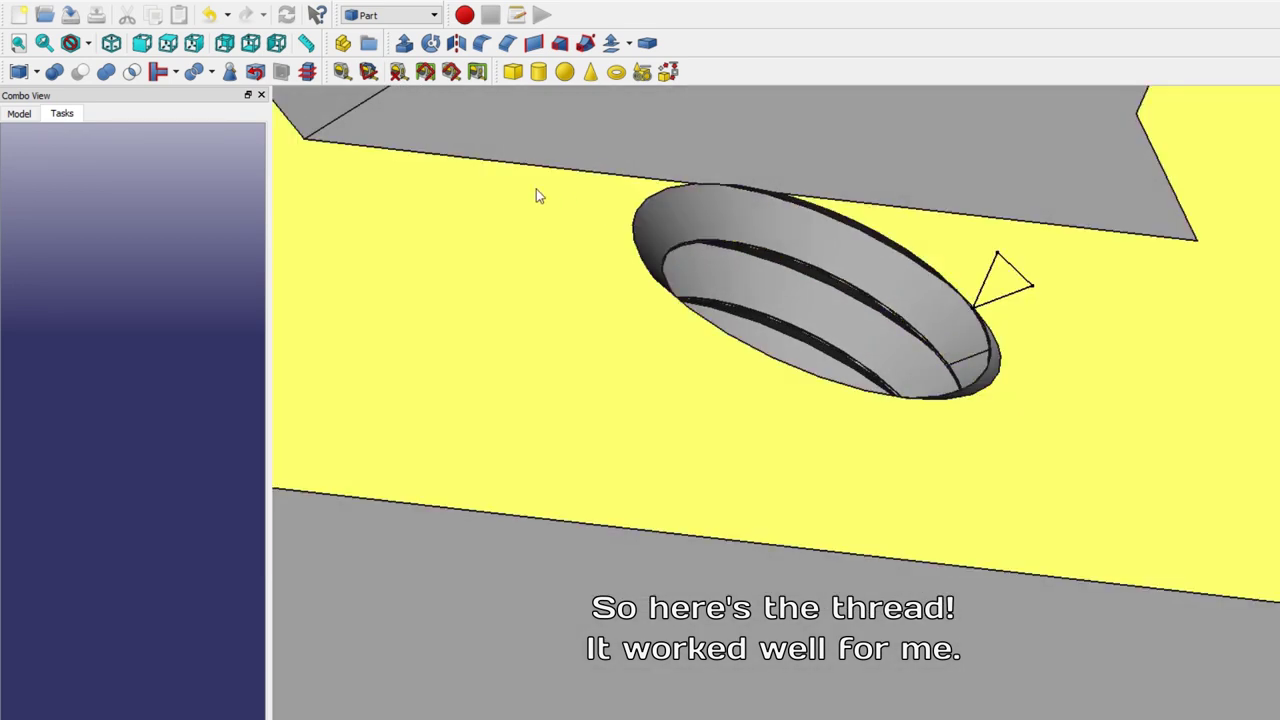
{"action": "left_click", "coordinate": [36, 114]}
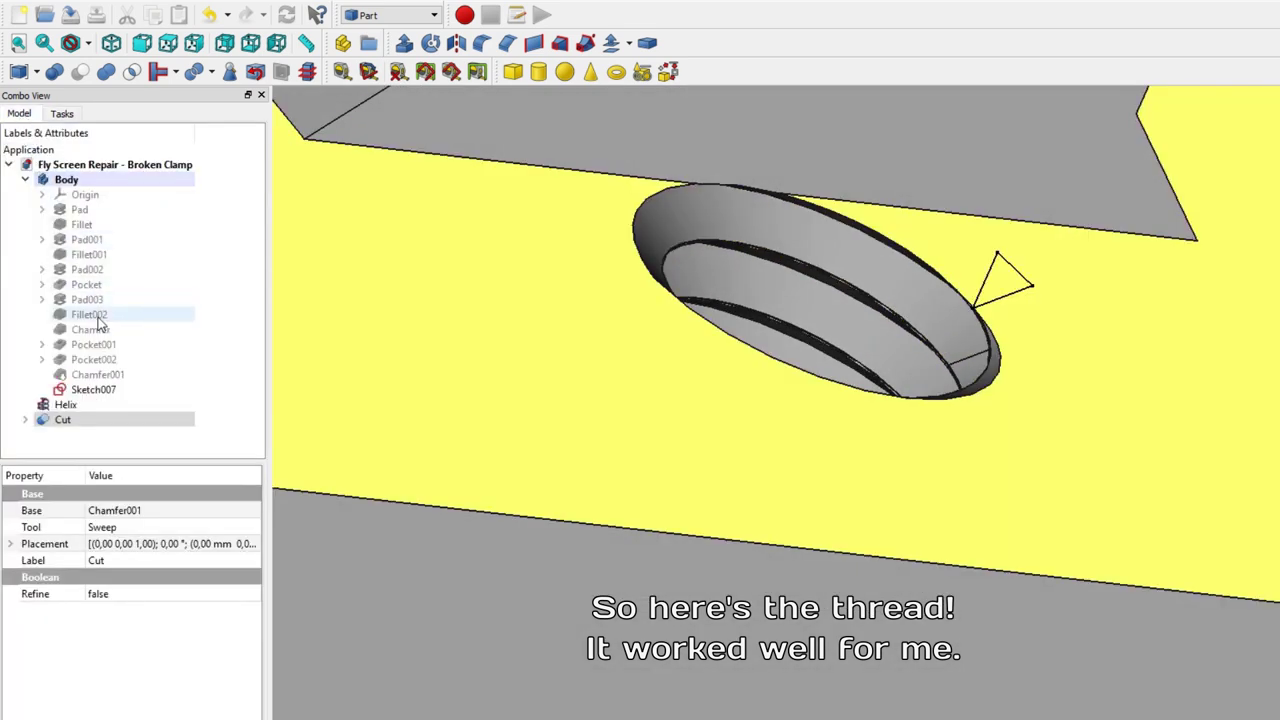
{"action": "left_click", "coordinate": [100, 389]}
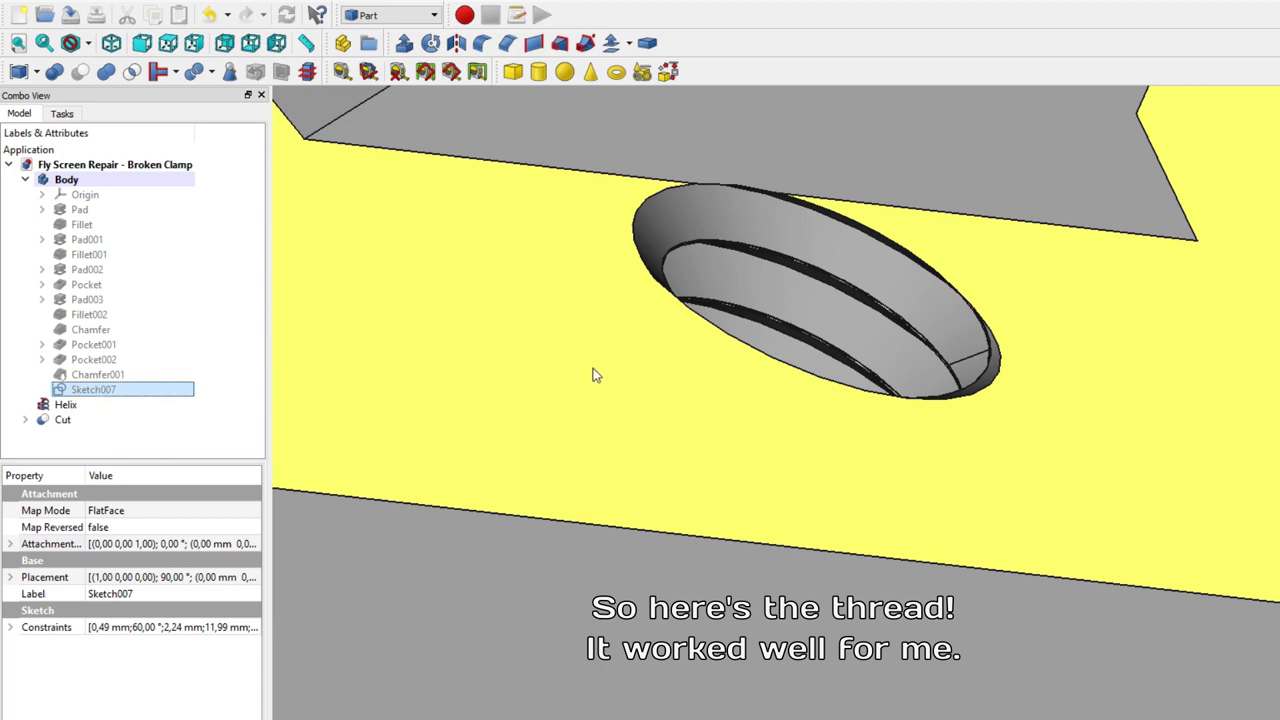
{"action": "scroll", "coordinate": [691, 371], "scroll_direction": "down", "scroll_amount": 3}
{"action": "scroll", "coordinate": [770, 375], "scroll_direction": "down", "scroll_amount": 3}
Step: Fit the whole clamp in an isometric view and select the Body
{"action": "mouse_move", "coordinate": [1165, 670]}
{"action": "middle_mouse_down"}
{"action": "mouse_move", "coordinate": [1109, 374]}
{"action": "mouse_move", "coordinate": [1086, 463]}
{"action": "mouse_move", "coordinate": [1211, 393]}
{"action": "middle_mouse_up"}
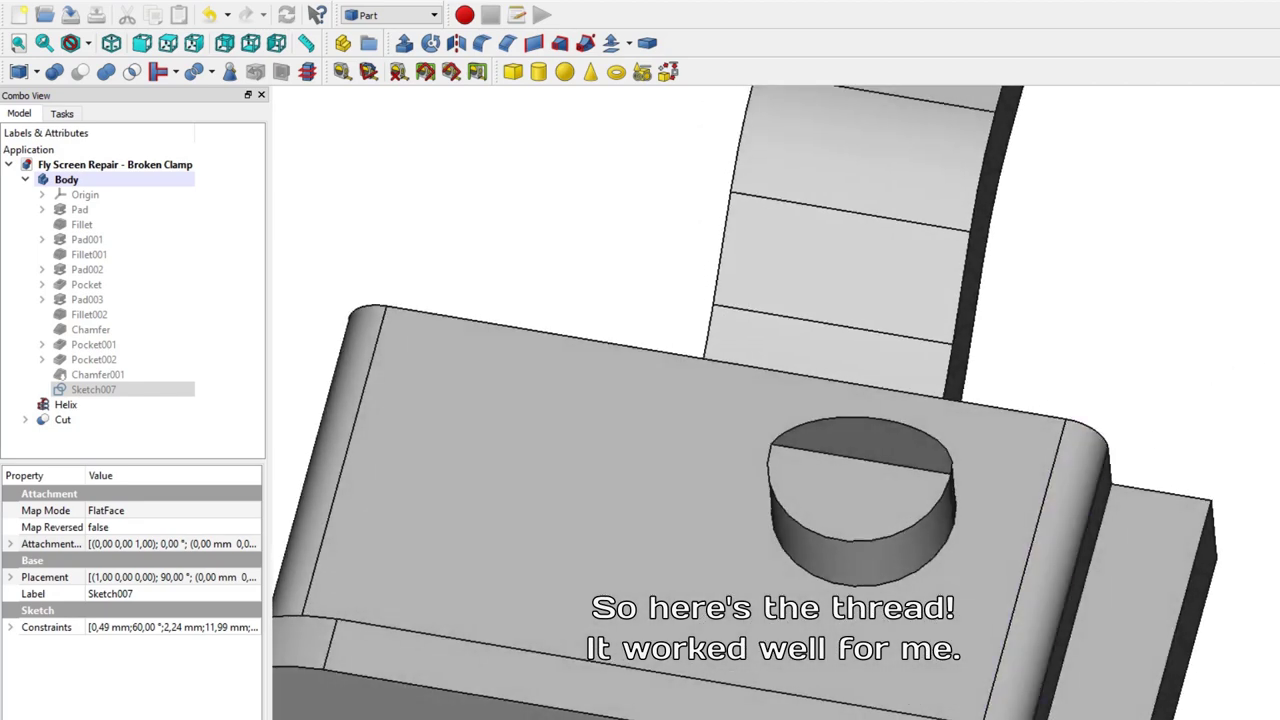
{"action": "mouse_move", "coordinate": [1279, 363]}
{"action": "middle_mouse_down"}
{"action": "mouse_move", "coordinate": [1260, 286]}
{"action": "mouse_move", "coordinate": [1142, 377]}
{"action": "middle_mouse_up"}
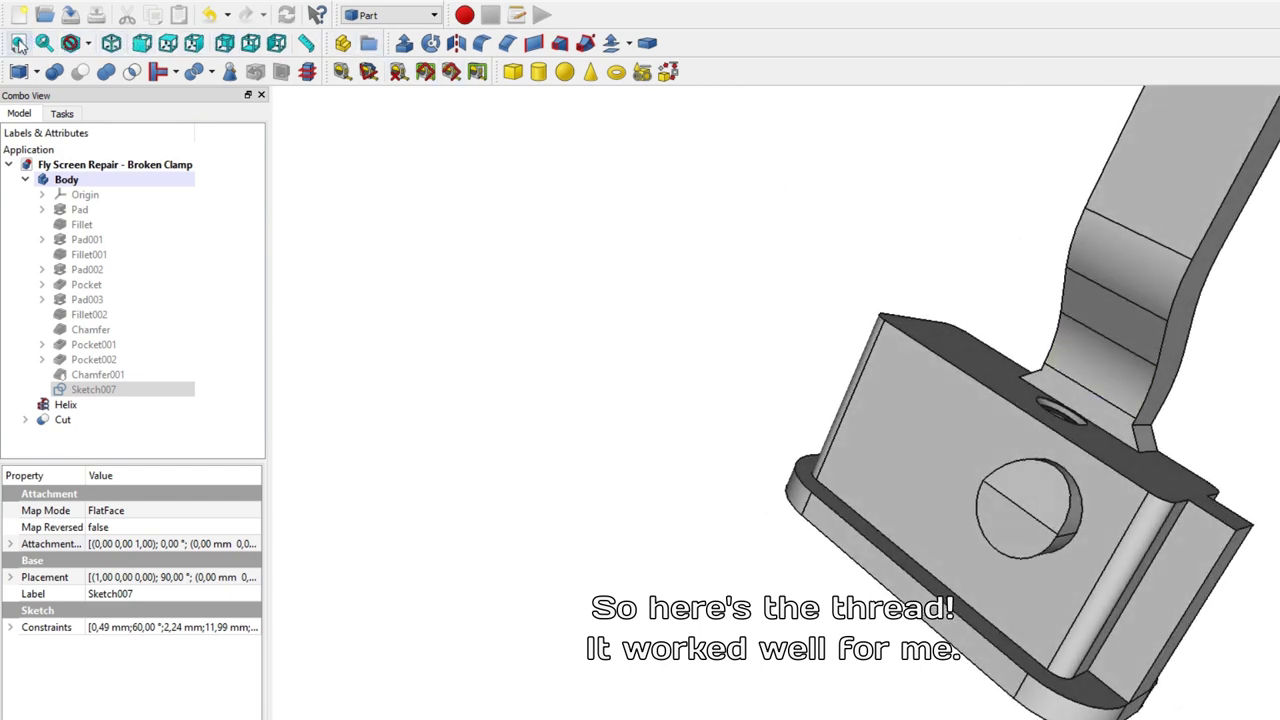
{"action": "left_click", "coordinate": [19, 44]}
{"action": "left_click", "coordinate": [111, 44]}
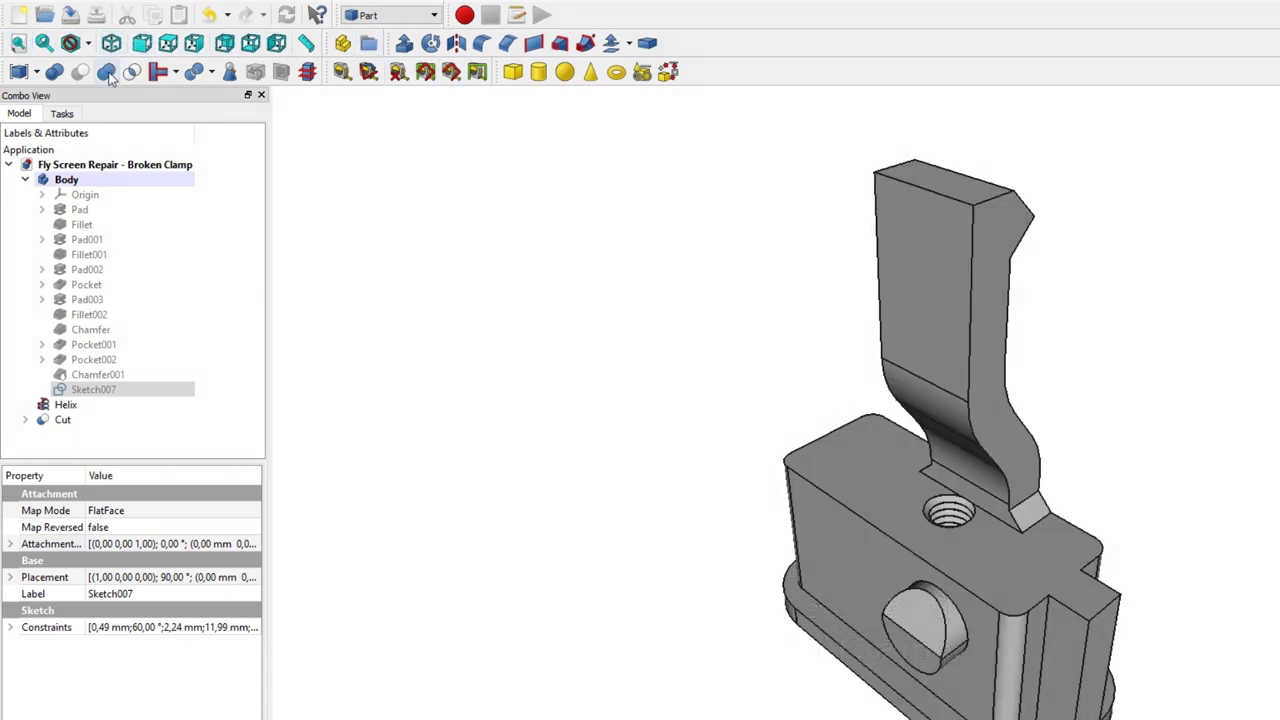
{"action": "left_click", "coordinate": [88, 182]}
Step: Set the Body's shape colour to white via Ctrl+D display properties
{"action": "key", "text": "ctrl+d"}
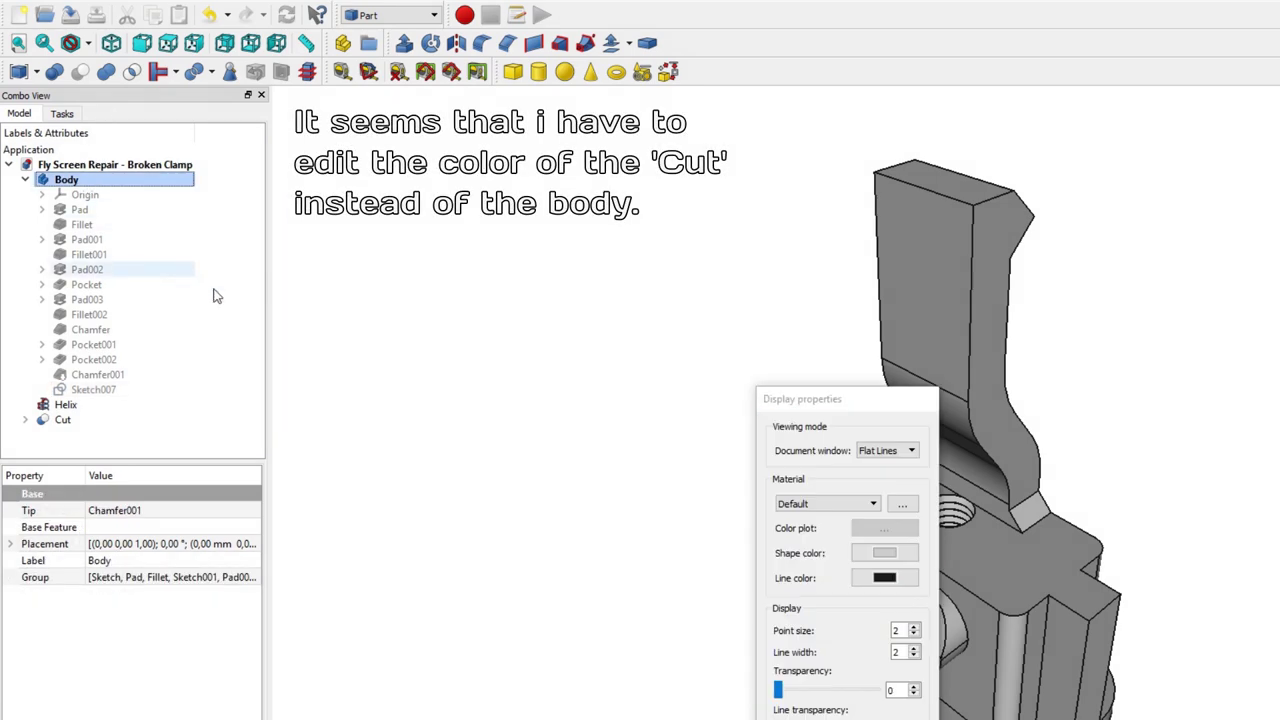
{"action": "left_click", "coordinate": [886, 458]}
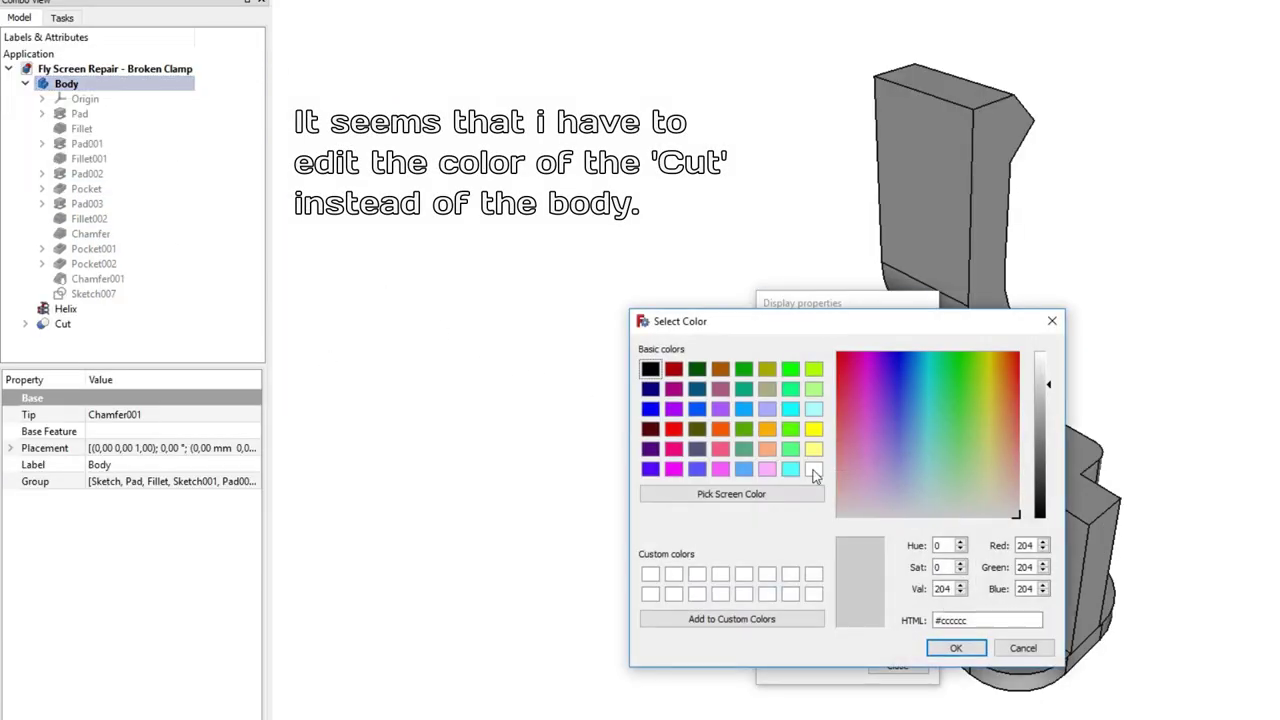
{"action": "left_click", "coordinate": [940, 648]}
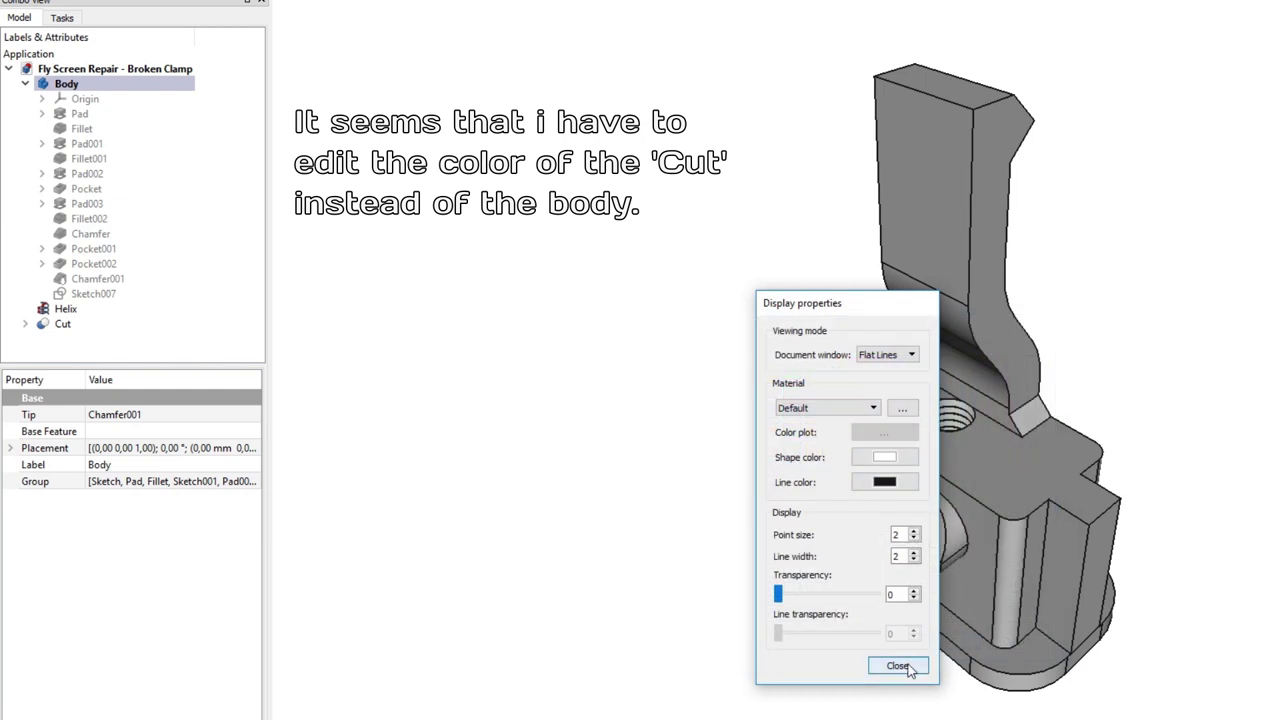
{"action": "left_click", "coordinate": [904, 667]}
{"action": "middle_click_drag", "start_coordinate": [1168, 428], "coordinate": [1231, 251]}
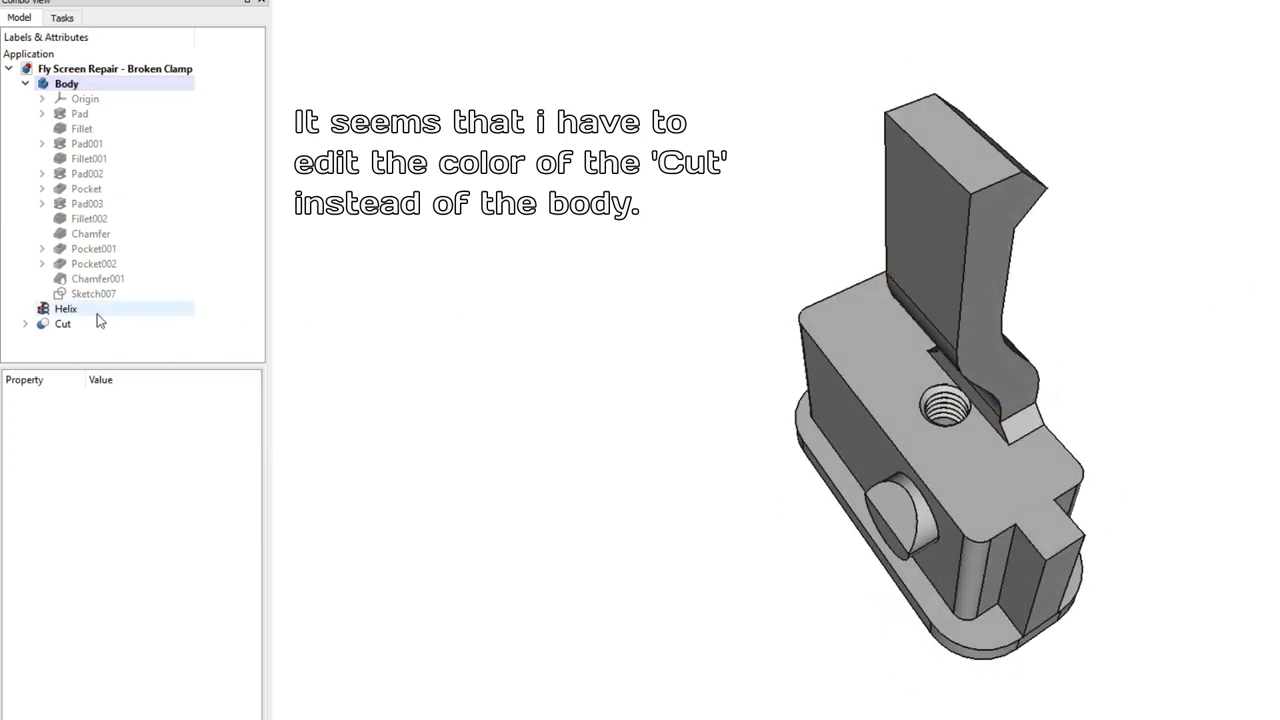
Step: Set the Cut shape's colour to white #ffffff
{"action": "left_click", "coordinate": [64, 324]}
{"action": "key", "text": "d"}
{"action": "key", "text": "d"}
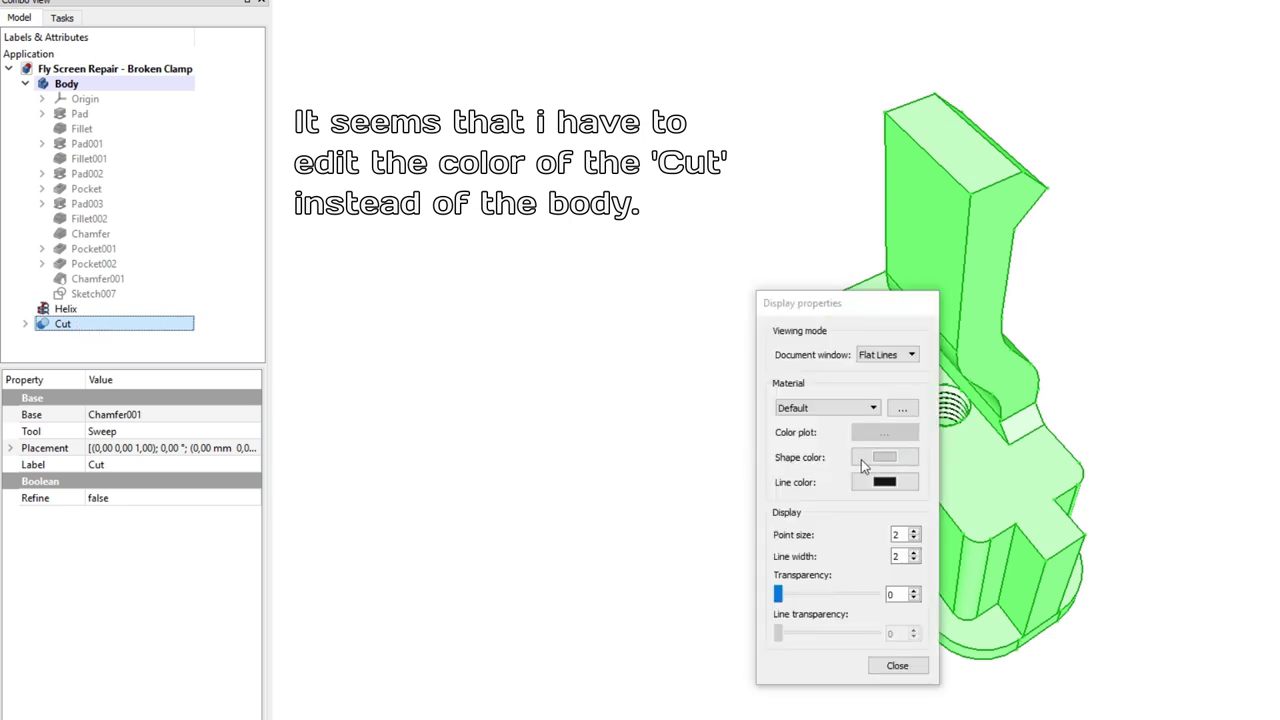
{"action": "left_click", "coordinate": [862, 462]}
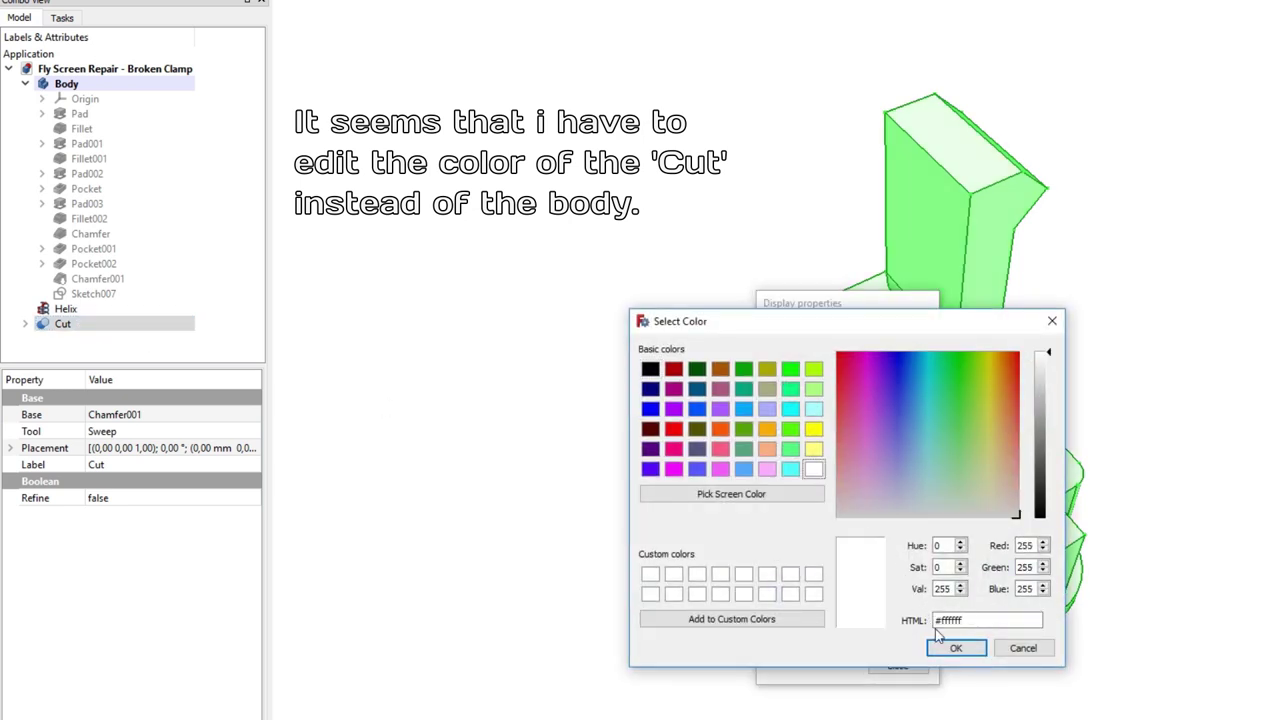
{"action": "left_click", "coordinate": [950, 648]}
{"action": "left_click", "coordinate": [896, 663]}
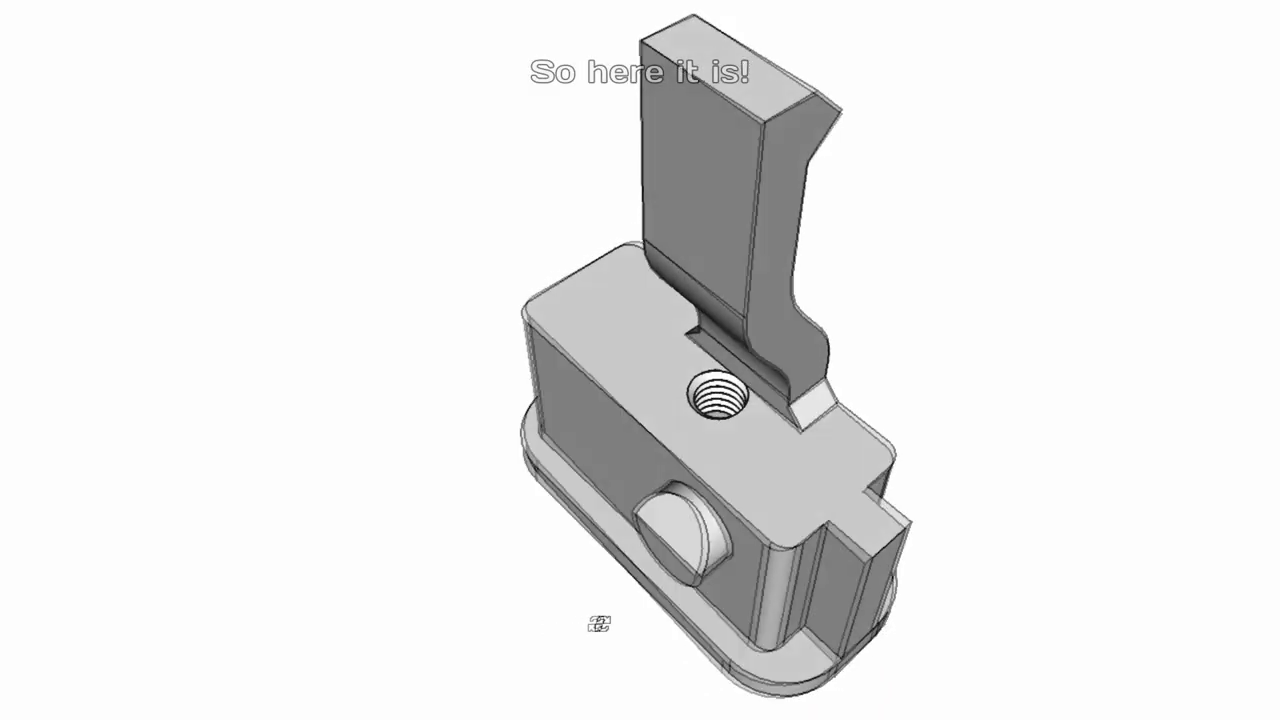
{"action": "mouse_move", "coordinate": [598, 624]}
{"action": "middle_mouse_down"}
{"action": "mouse_move", "coordinate": [691, 606]}
{"action": "mouse_move", "coordinate": [789, 549]}
{"action": "mouse_move", "coordinate": [851, 491]}
{"action": "mouse_move", "coordinate": [899, 401]}
{"action": "mouse_move", "coordinate": [1211, 611]}
{"action": "mouse_move", "coordinate": [974, 589]}
{"action": "mouse_move", "coordinate": [851, 617]}
{"action": "mouse_move", "coordinate": [1098, 304]}
{"action": "mouse_move", "coordinate": [1051, 283]}
{"action": "mouse_move", "coordinate": [851, 380]}
{"action": "mouse_move", "coordinate": [687, 386]}
{"action": "mouse_move", "coordinate": [609, 363]}
{"action": "mouse_move", "coordinate": [520, 286]}
{"action": "mouse_move", "coordinate": [914, 303]}
{"action": "mouse_move", "coordinate": [1169, 371]}
{"action": "mouse_move", "coordinate": [300, 266]}
{"action": "mouse_move", "coordinate": [346, 200]}
{"action": "mouse_move", "coordinate": [393, 181]}
{"action": "middle_mouse_up"}
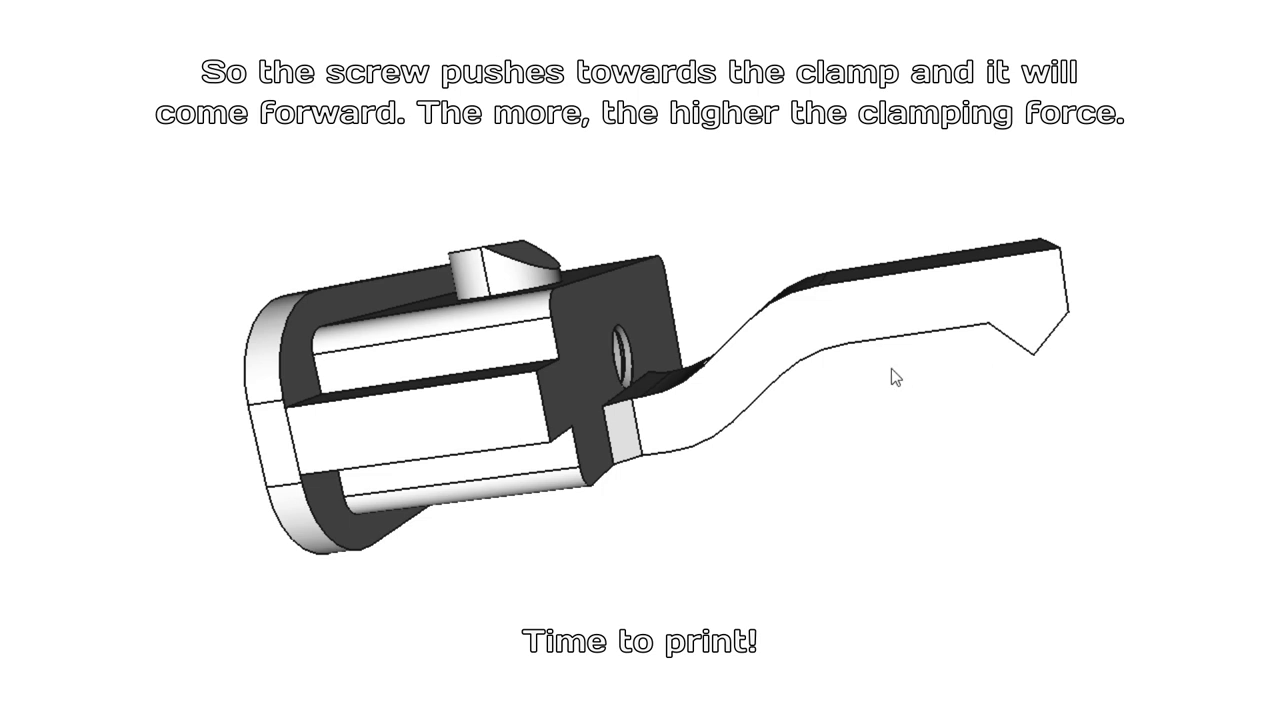
{"action": "middle_click_drag", "start_coordinate": [891, 368], "coordinate": [594, 197]}
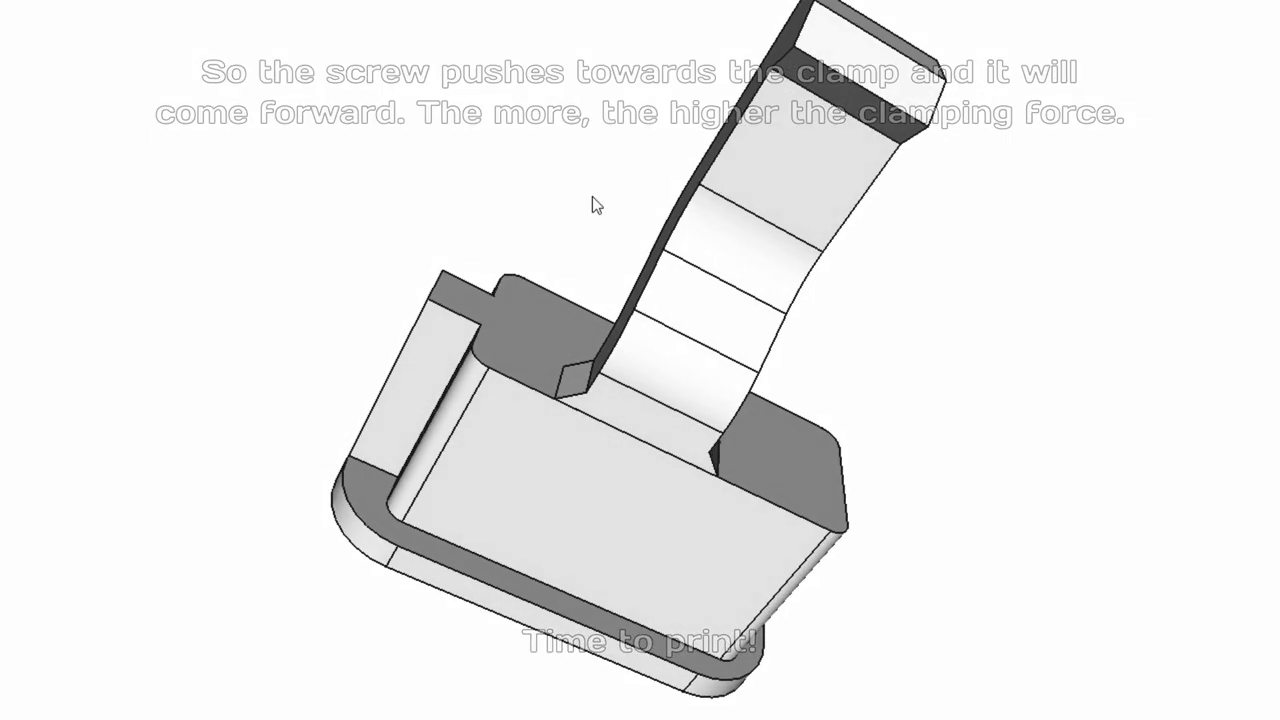